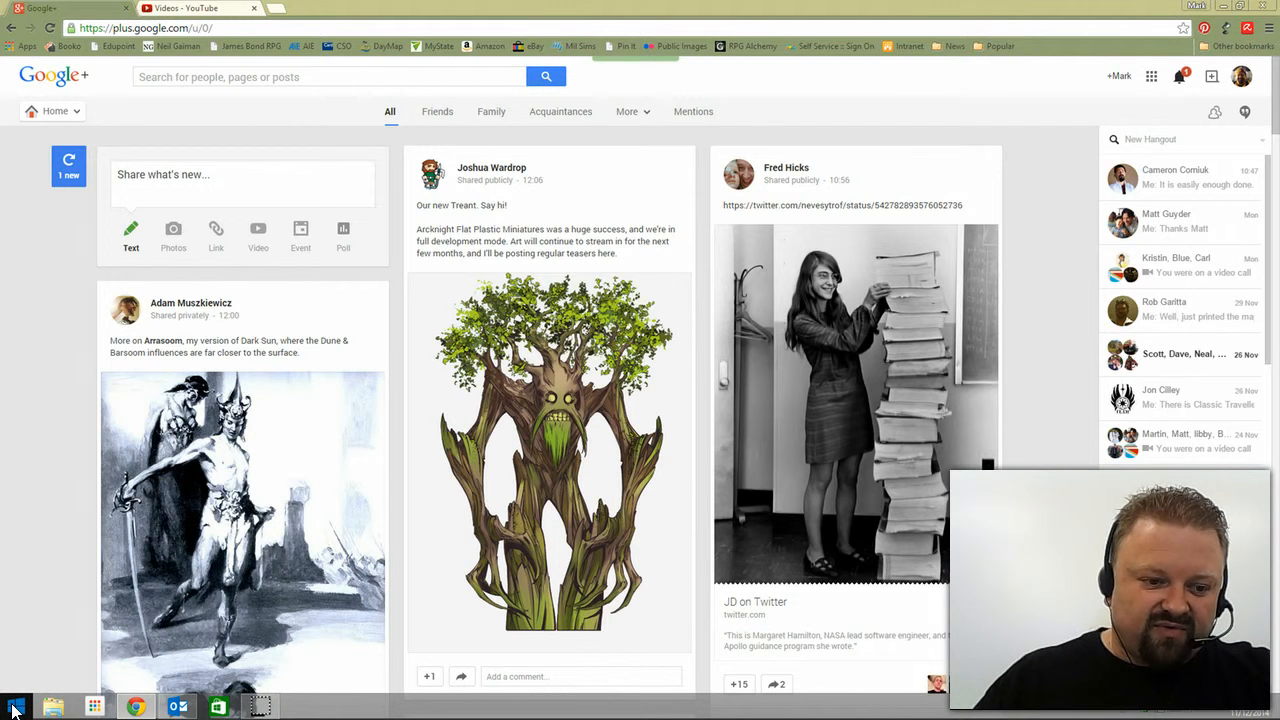
Step: Launch Realm Works from the Start screen and log in by entering the account password
left_click(14, 710)
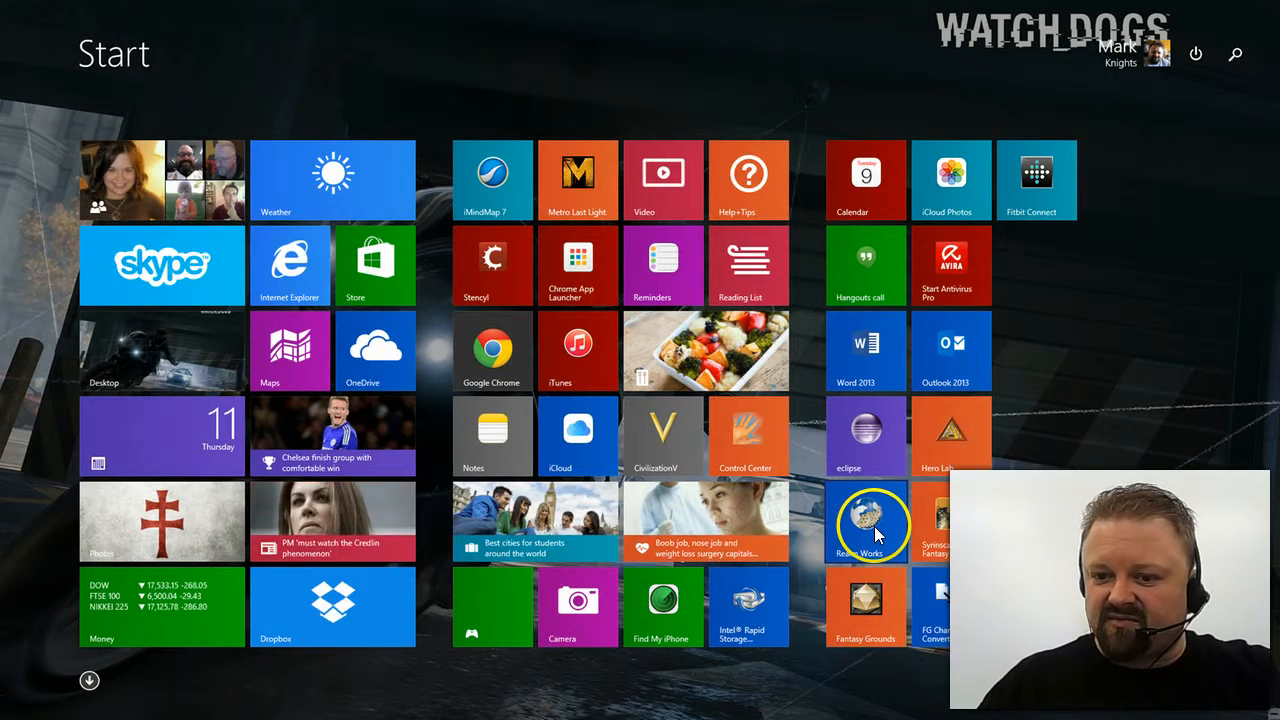
left_click(866, 520)
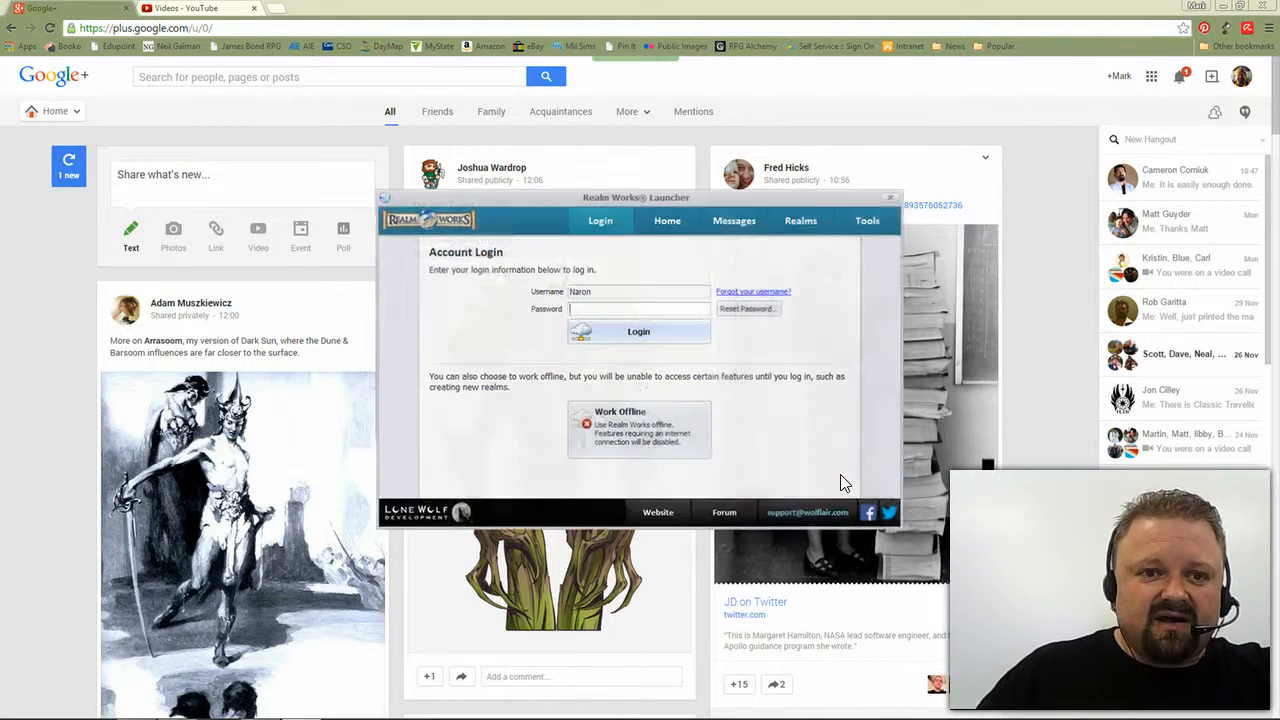
type("**")
key("BackSpace")
key("BackSpace")
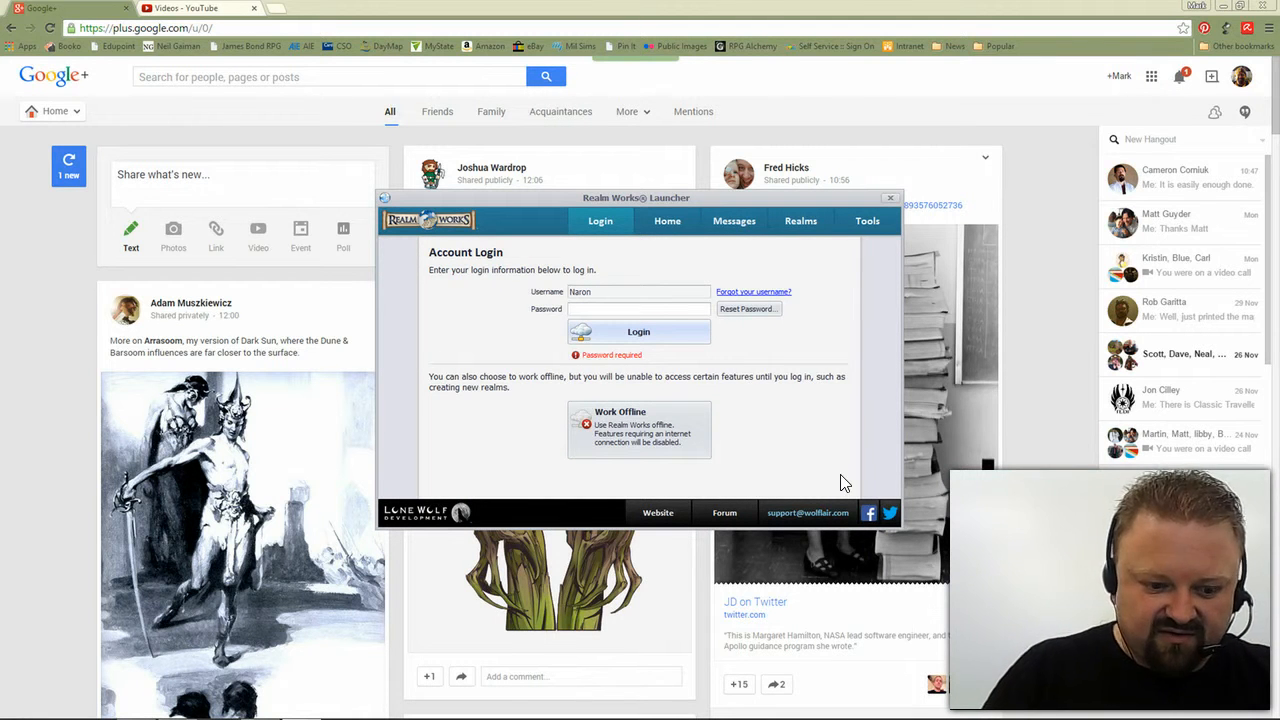
type("*******")
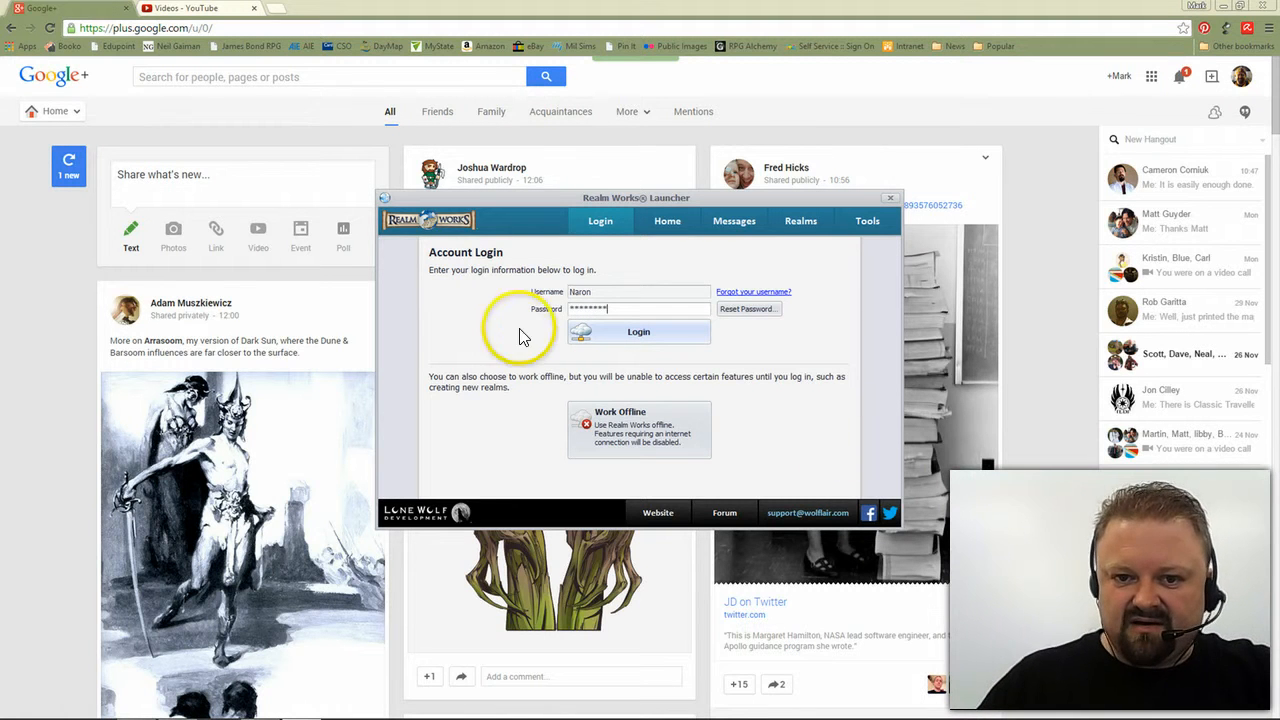
left_click(638, 335)
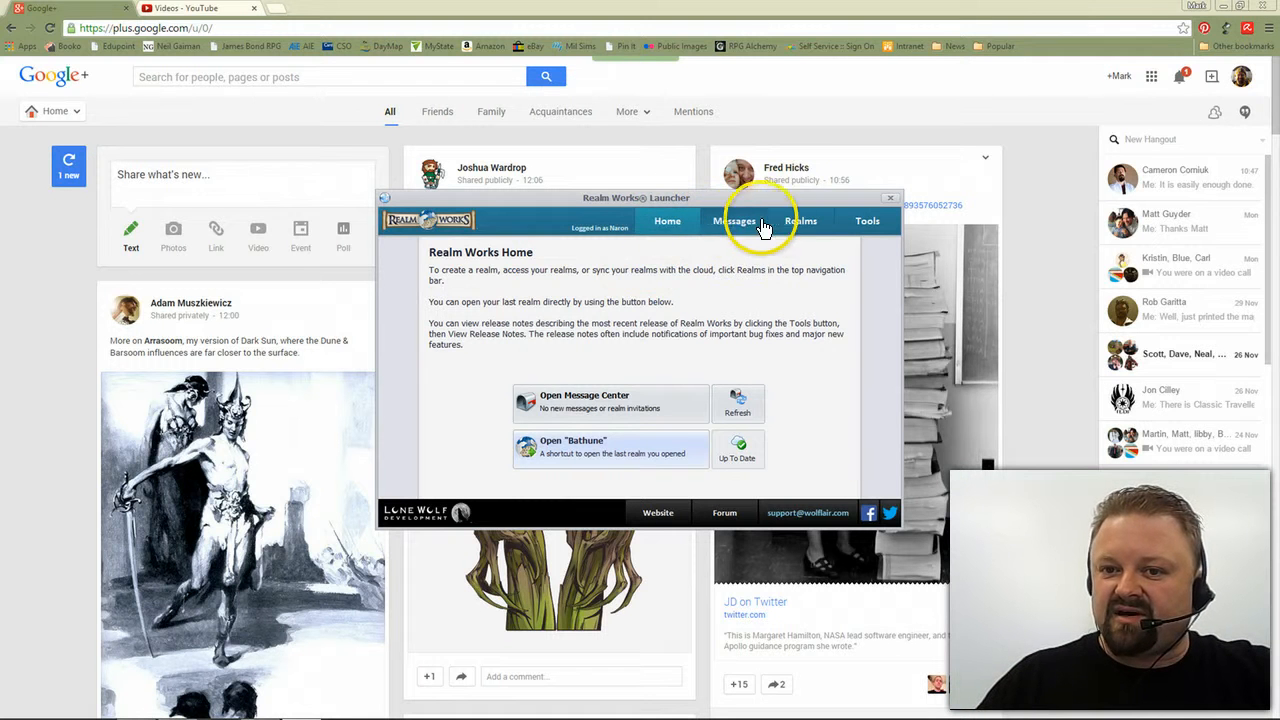
Step: Open the list of realms and look over the existing entries, selecting Crucible and going back to Bathune
left_click(803, 220)
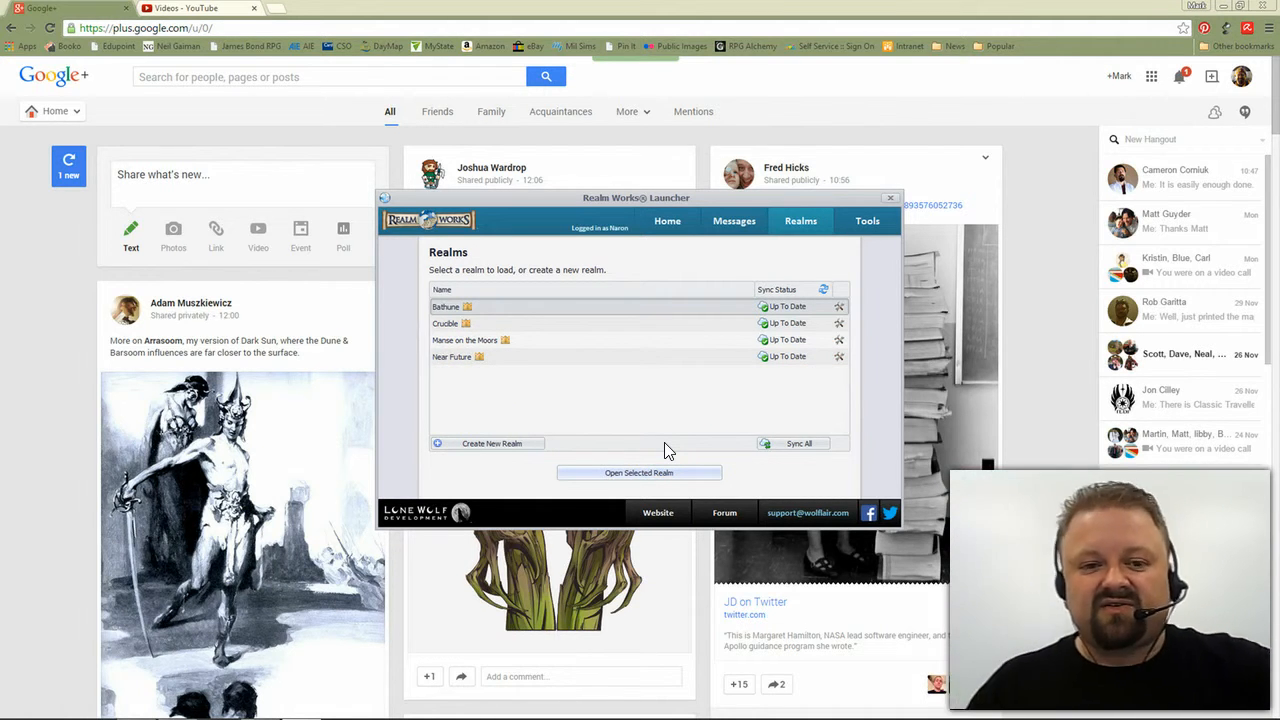
left_click(448, 308)
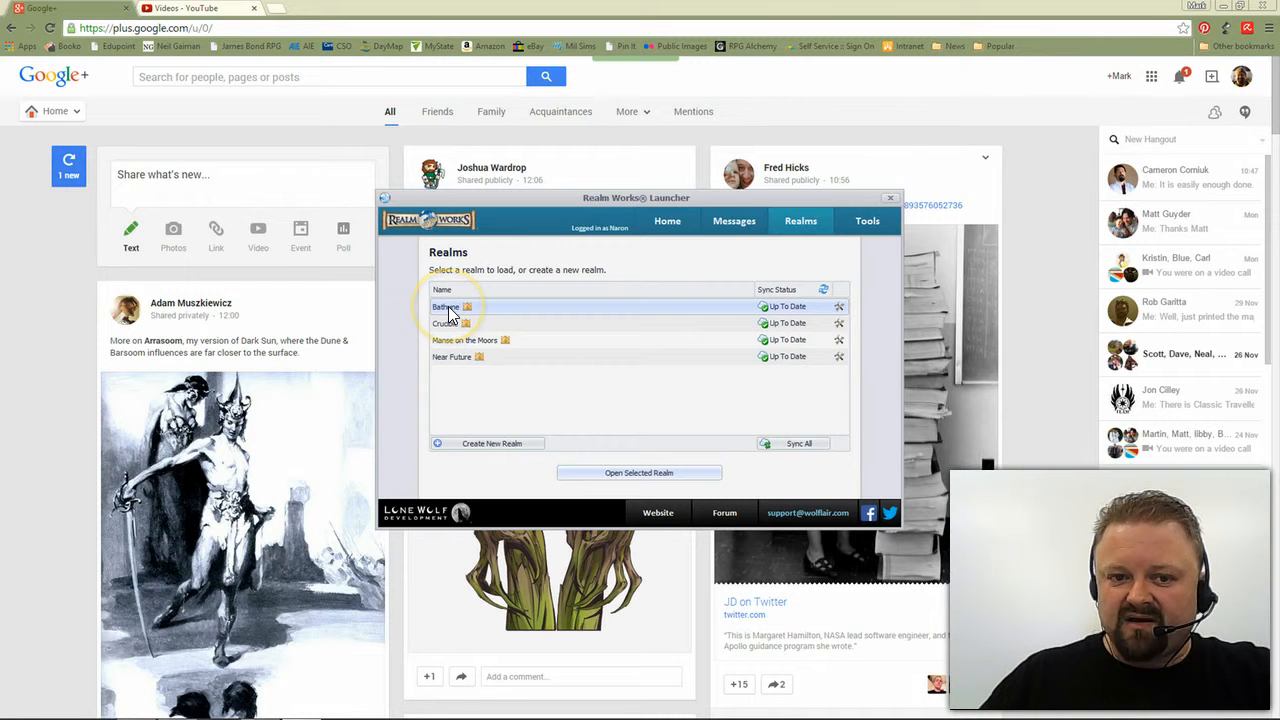
left_click(444, 323)
left_click(443, 308)
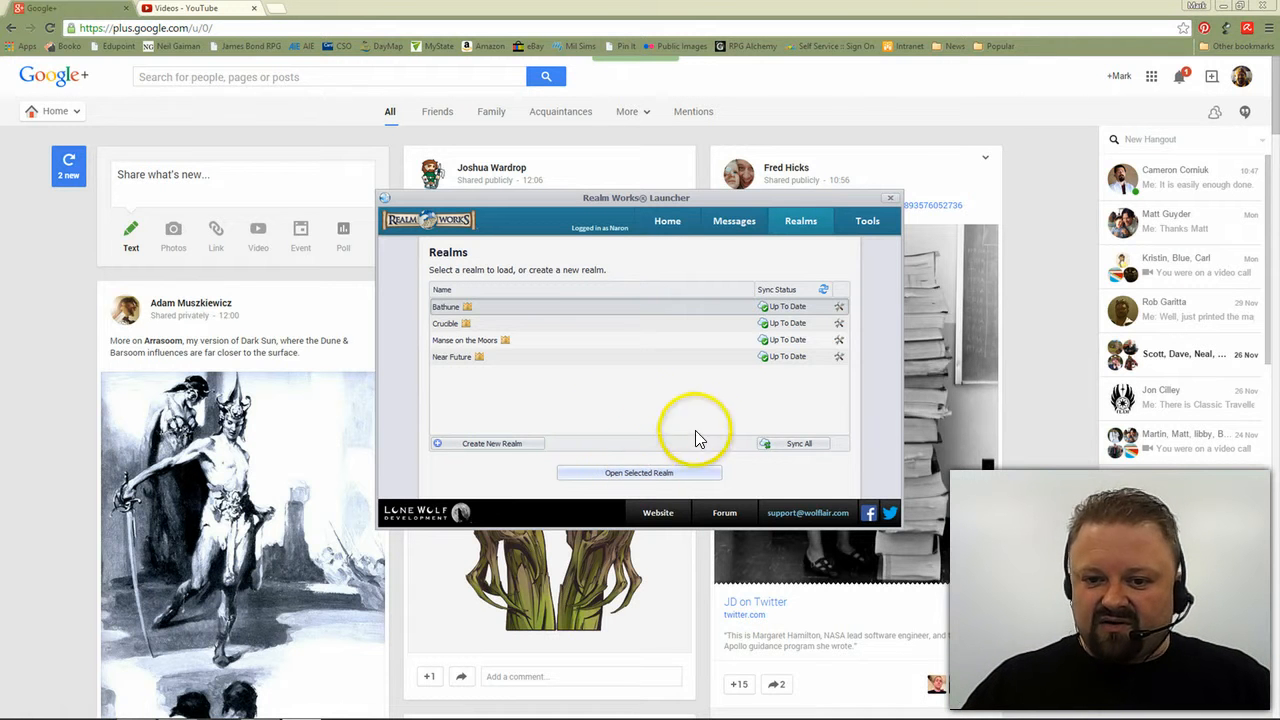
Step: Create a new realm named "5E Realm" without including the tutorial content
left_click(487, 441)
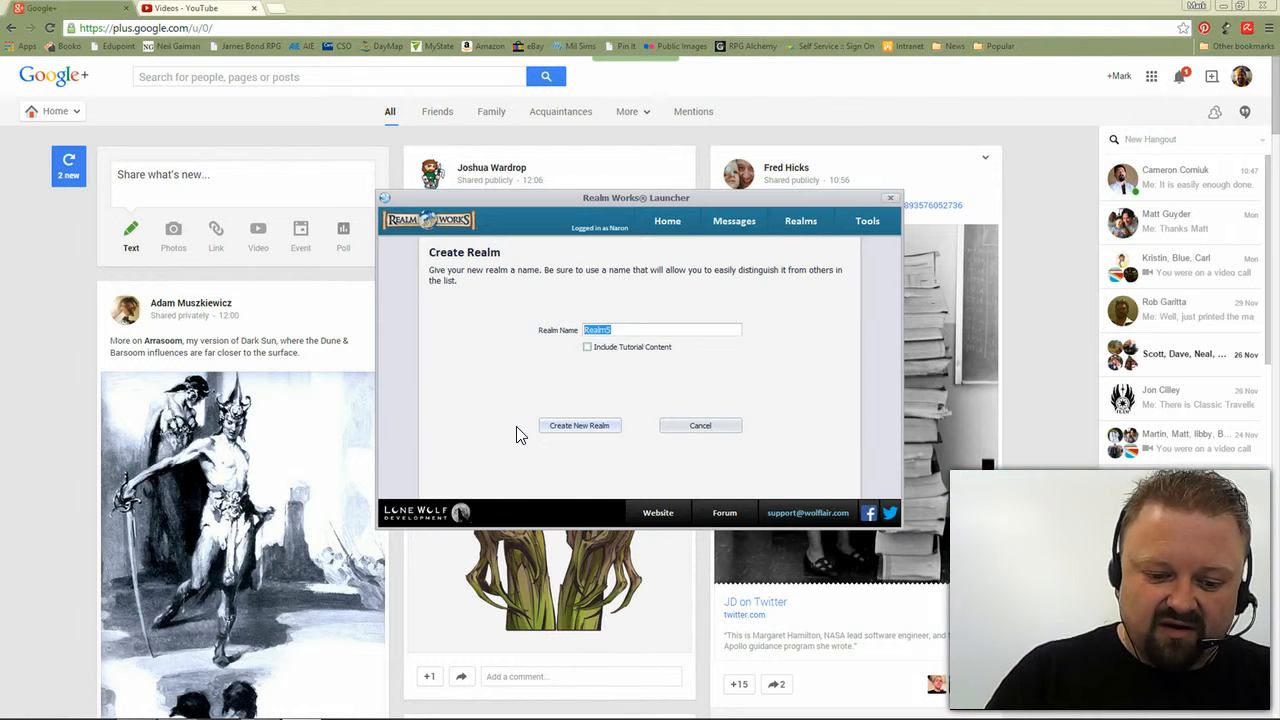
type("5")
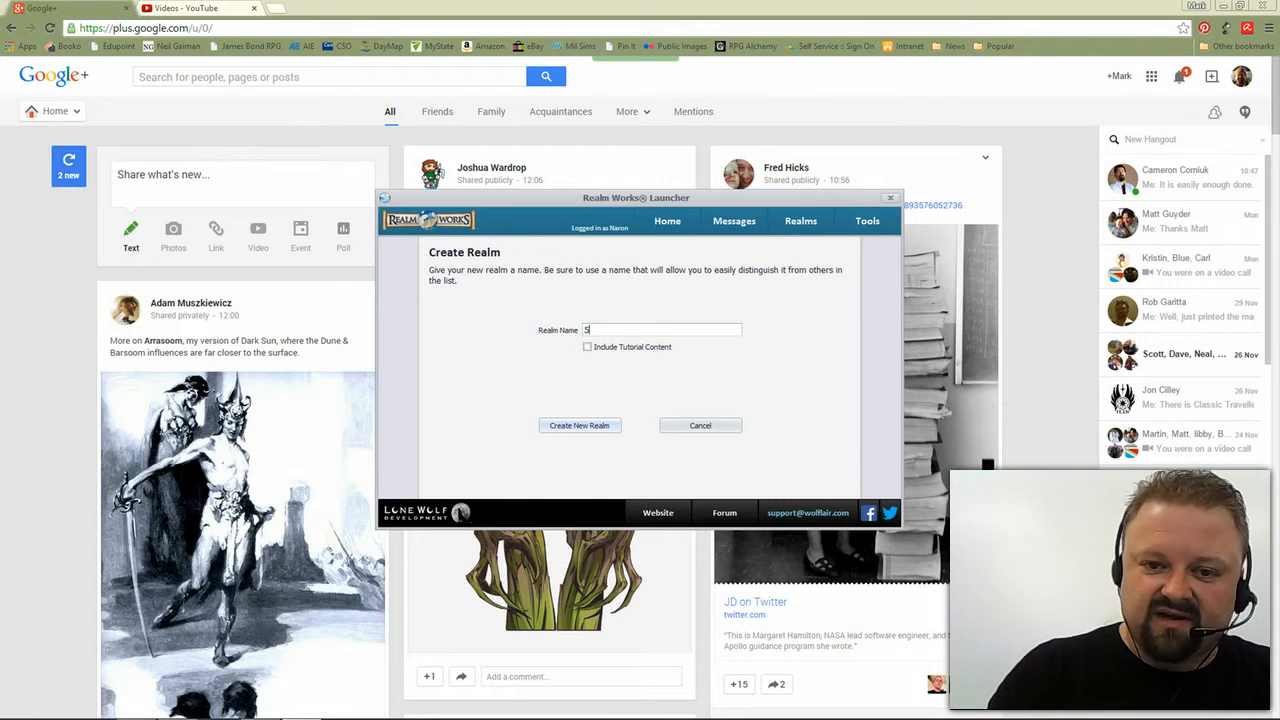
type("E R")
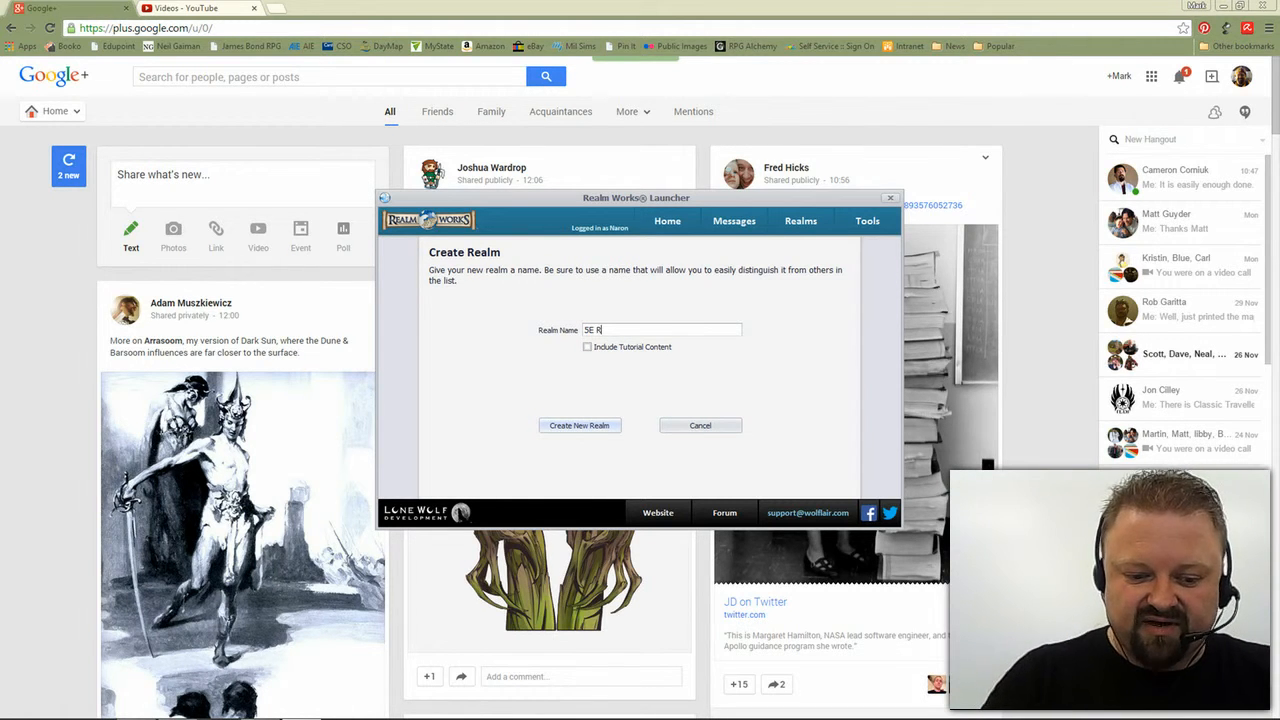
type("ealm")
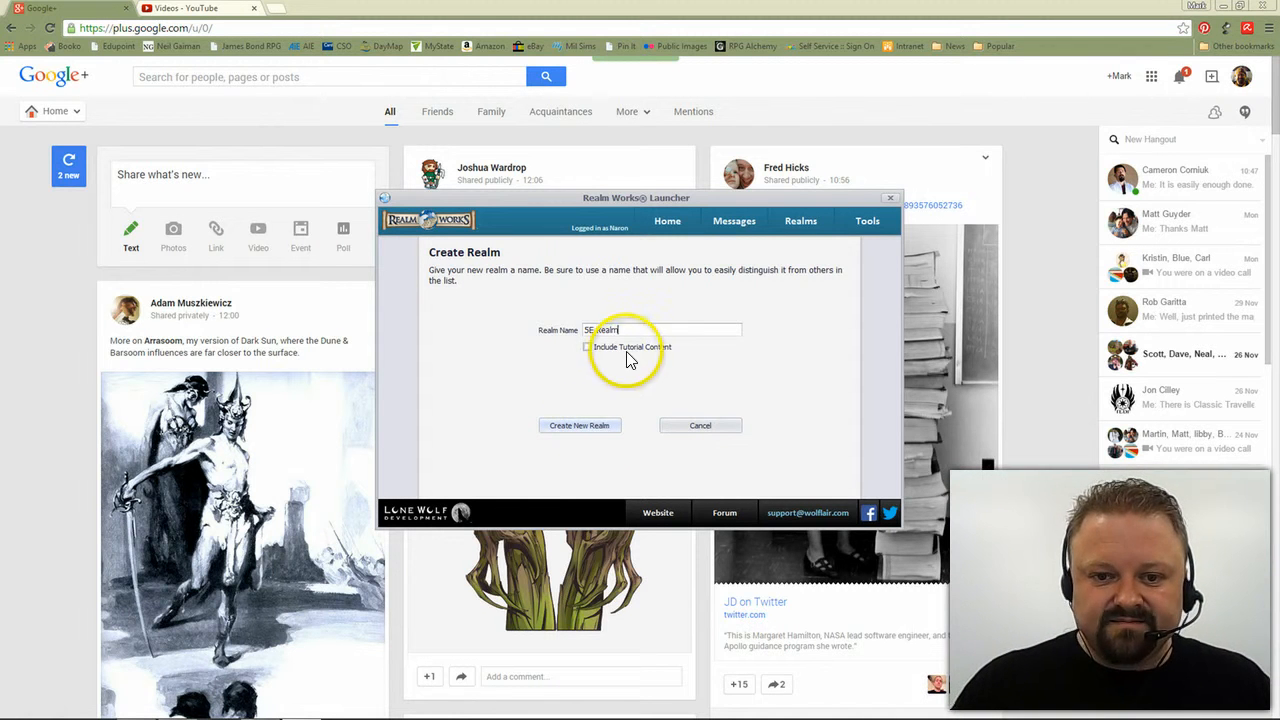
left_click(594, 426)
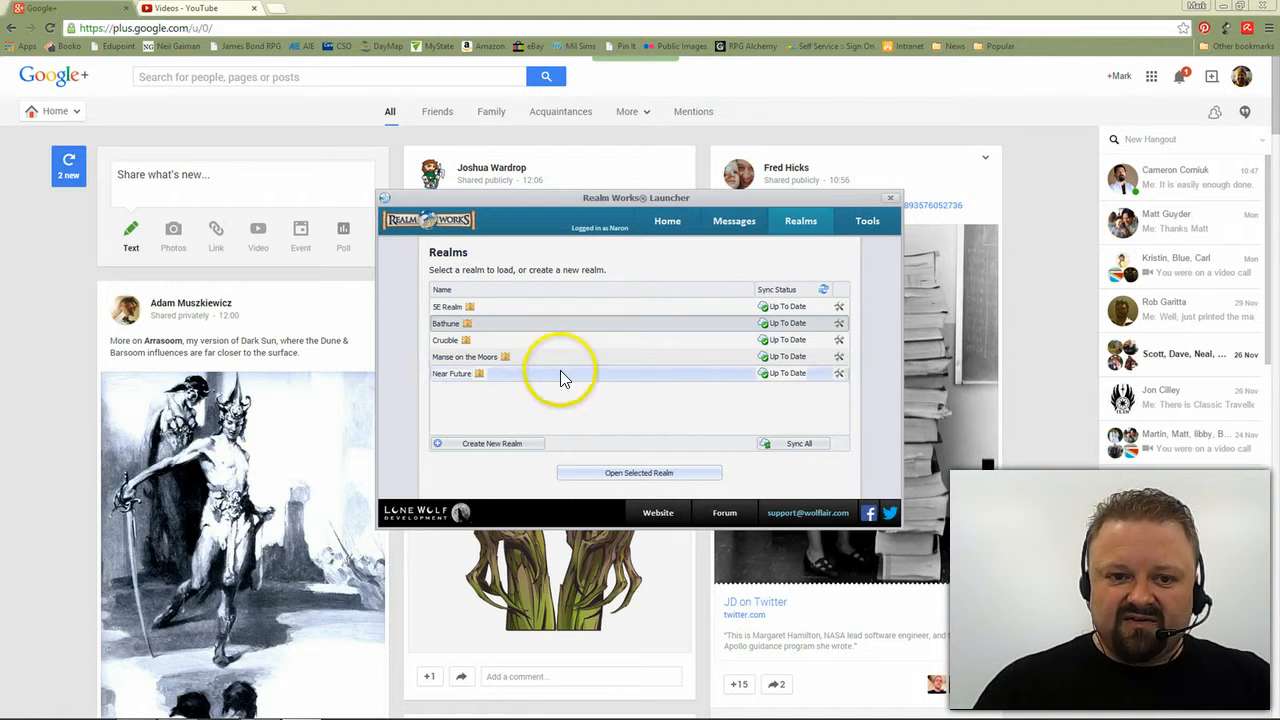
Step: Open the 5E Realm and switch its welcome page to editing
left_click(490, 305)
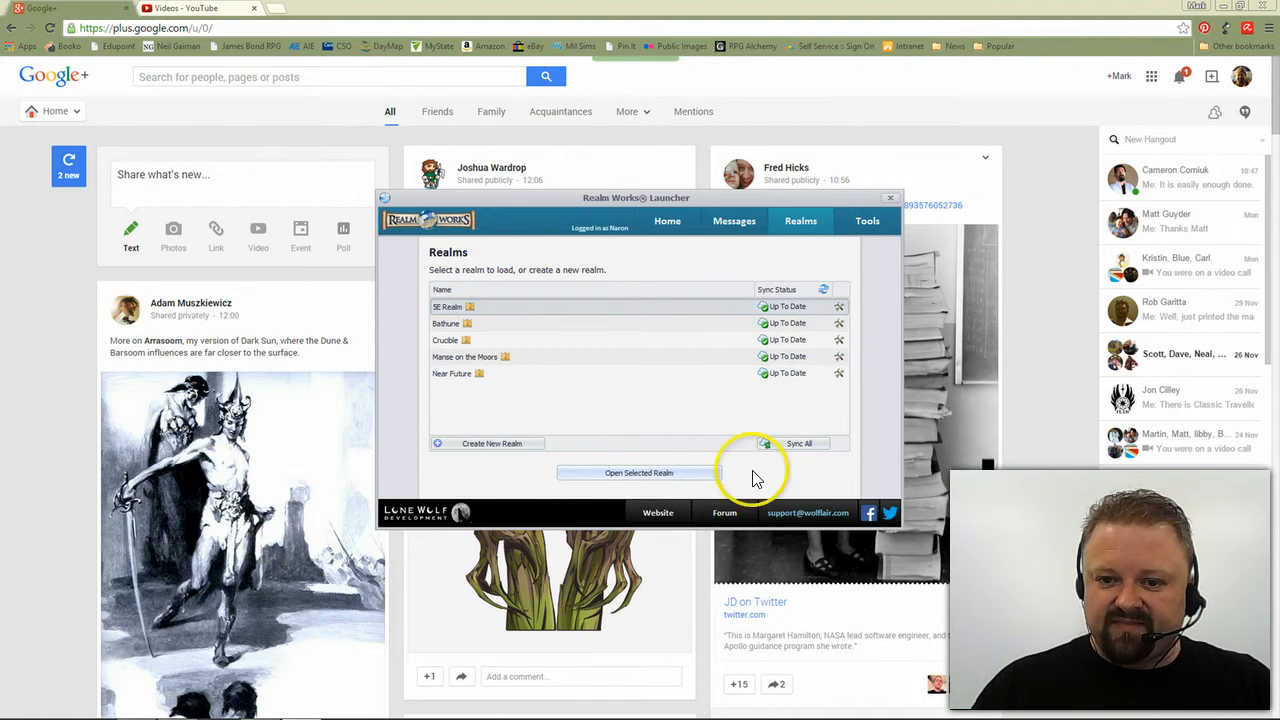
left_click(652, 478)
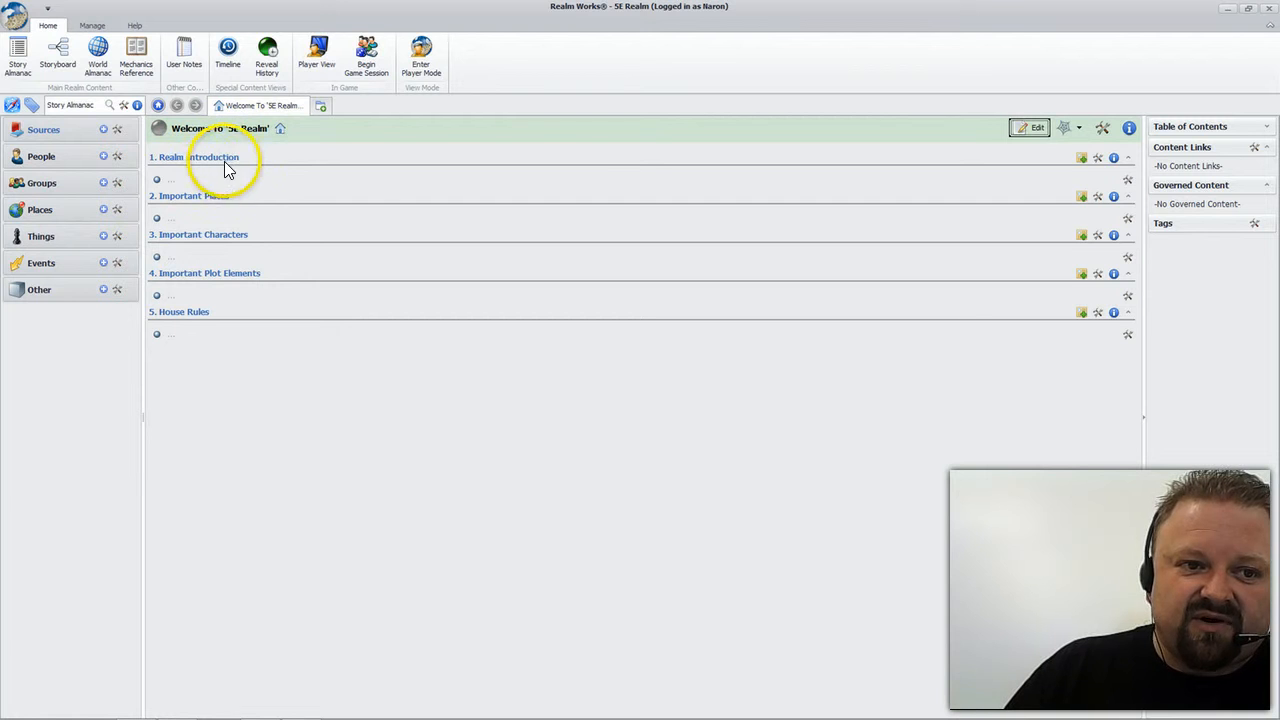
left_click(1031, 129)
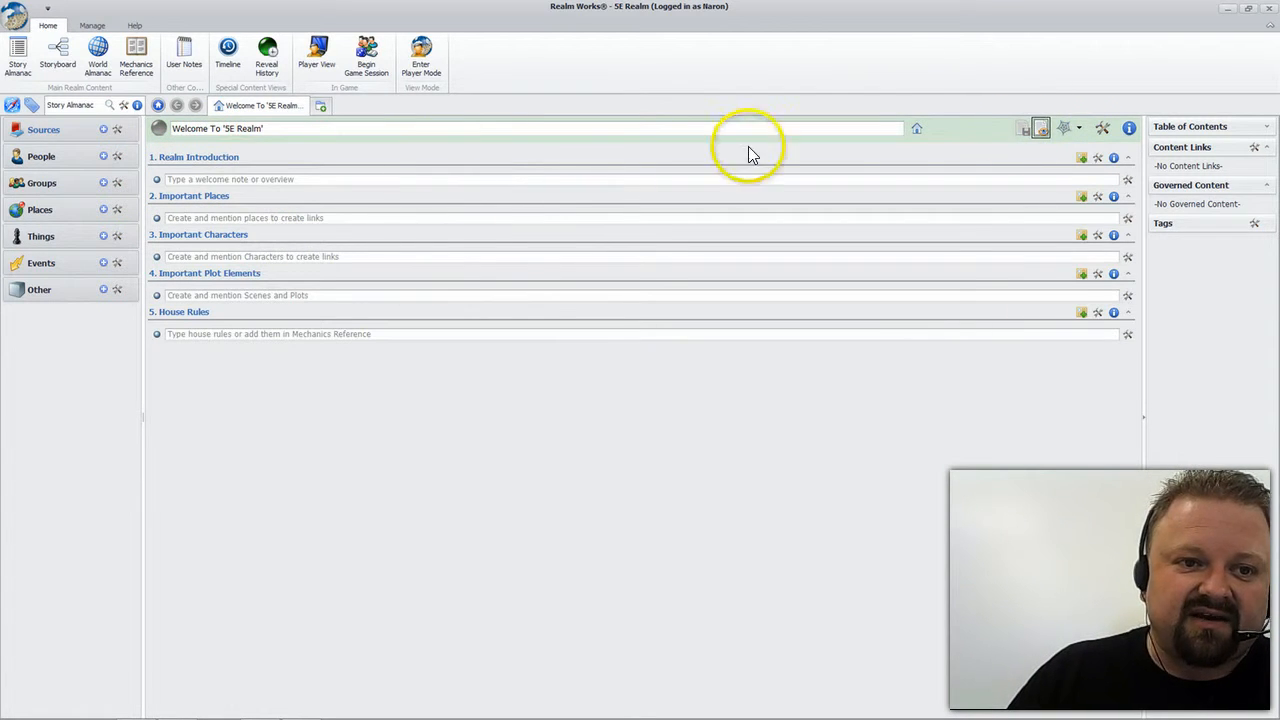
Step: Write "This is the new world for my 5th Edition D&D campaign" in the Realm Introduction section
left_click(264, 179)
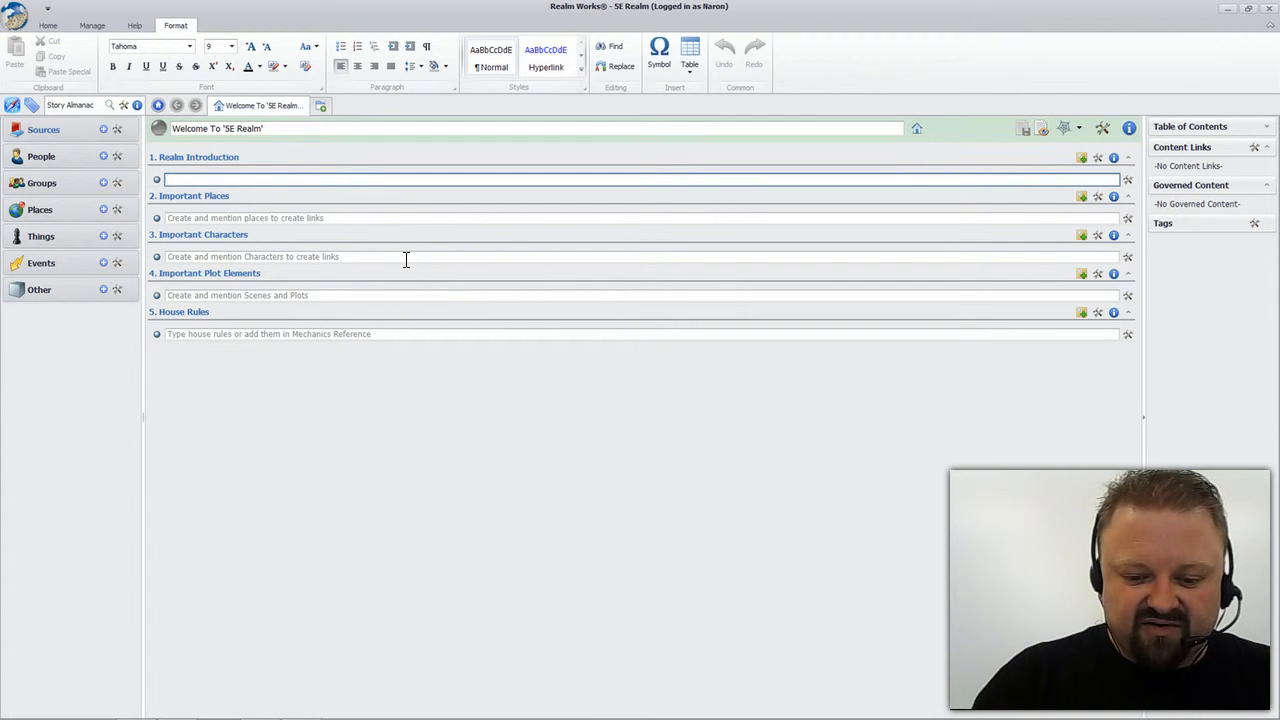
type("This i")
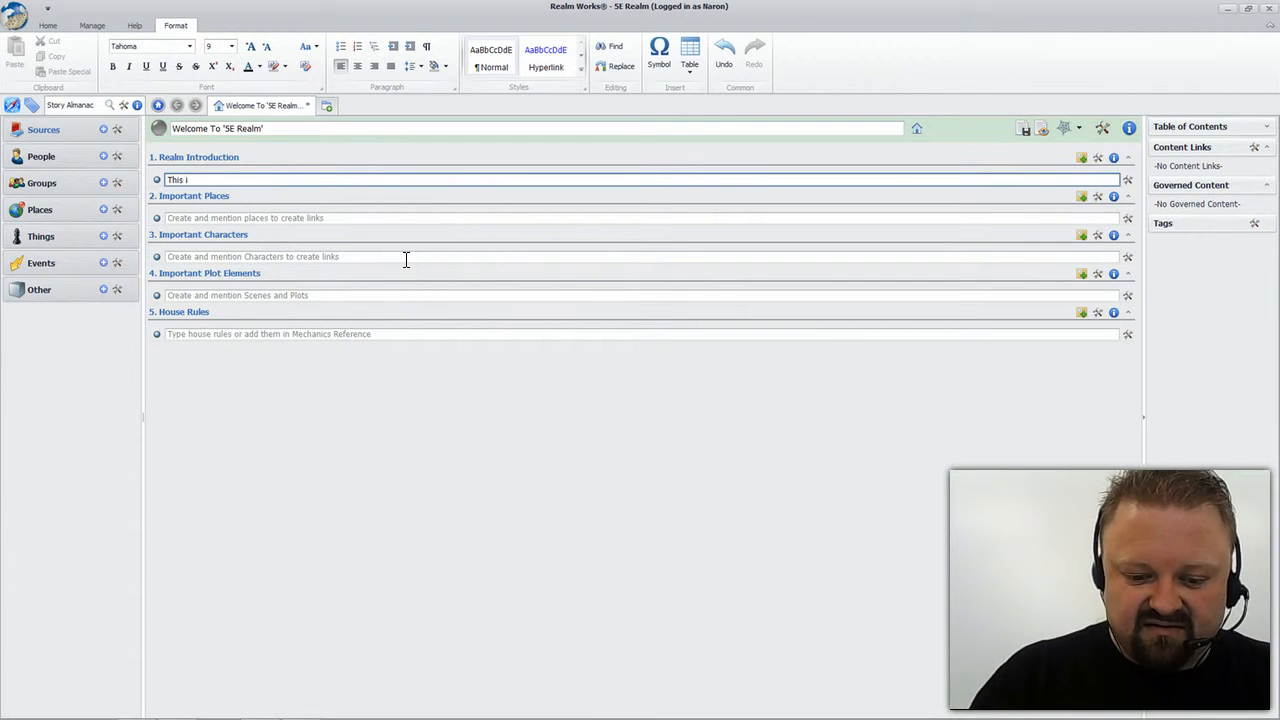
type("s the new world f")
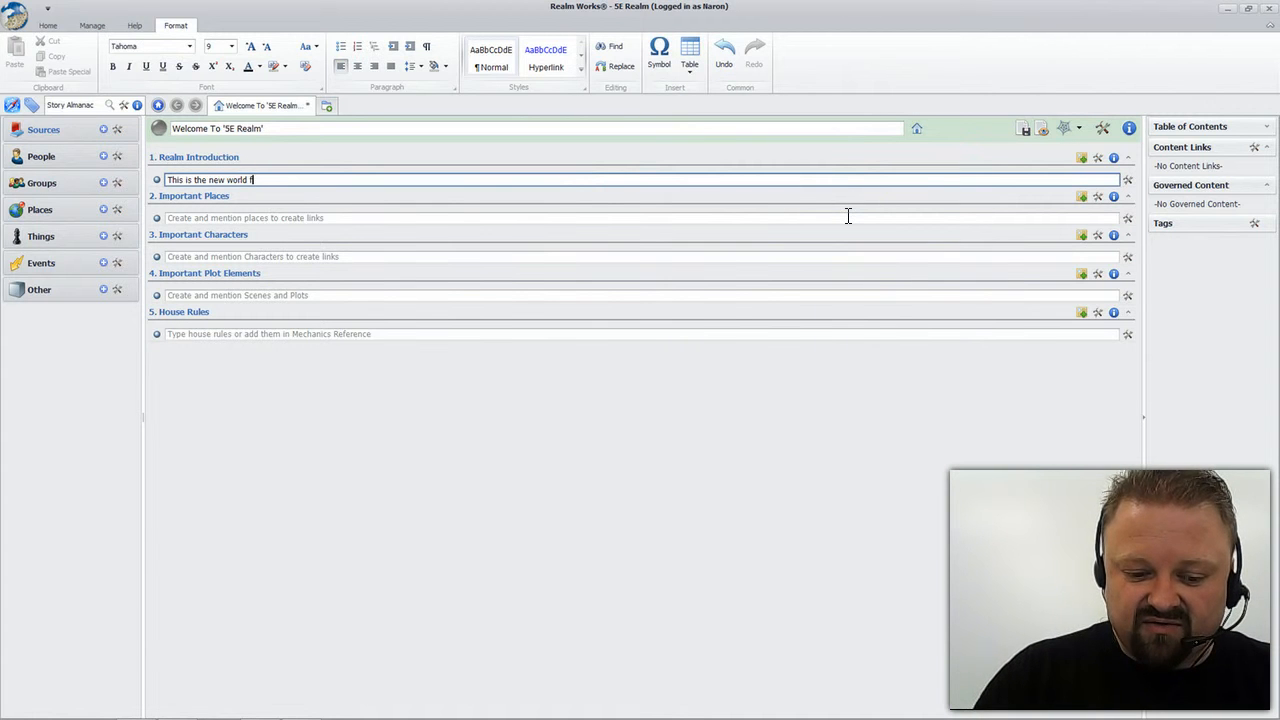
type("or my 5th E")
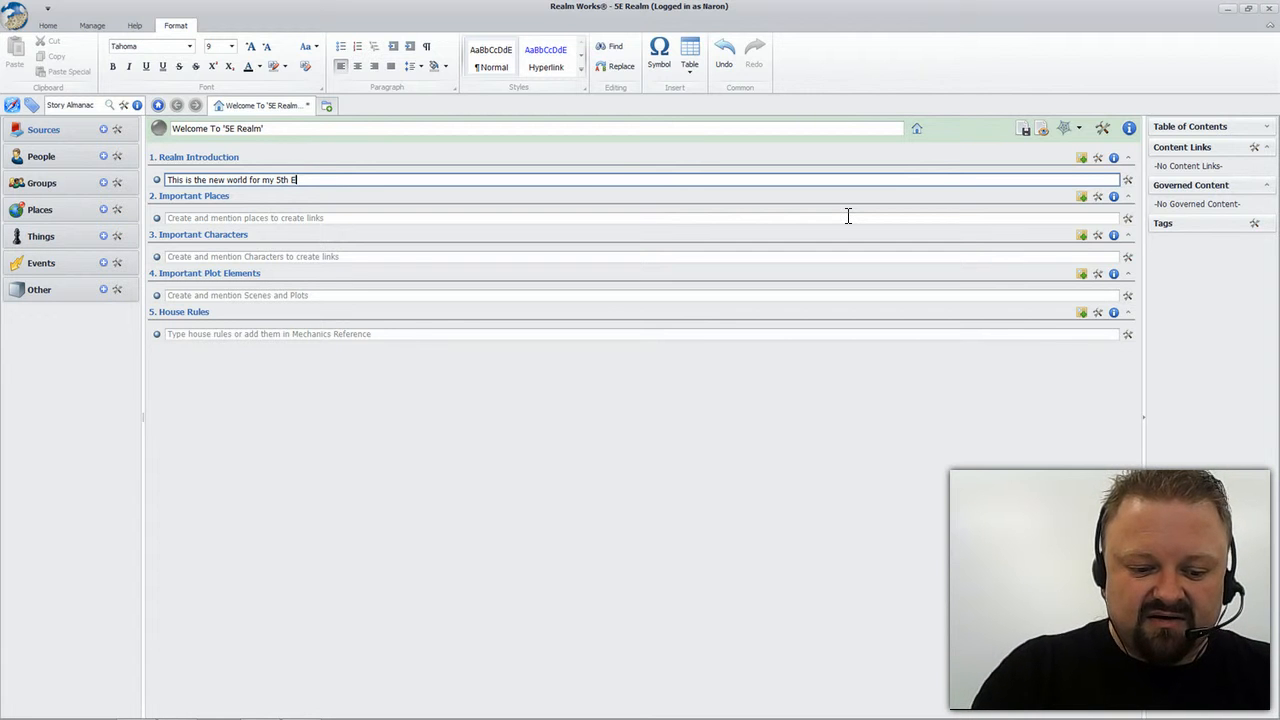
type("dition ")
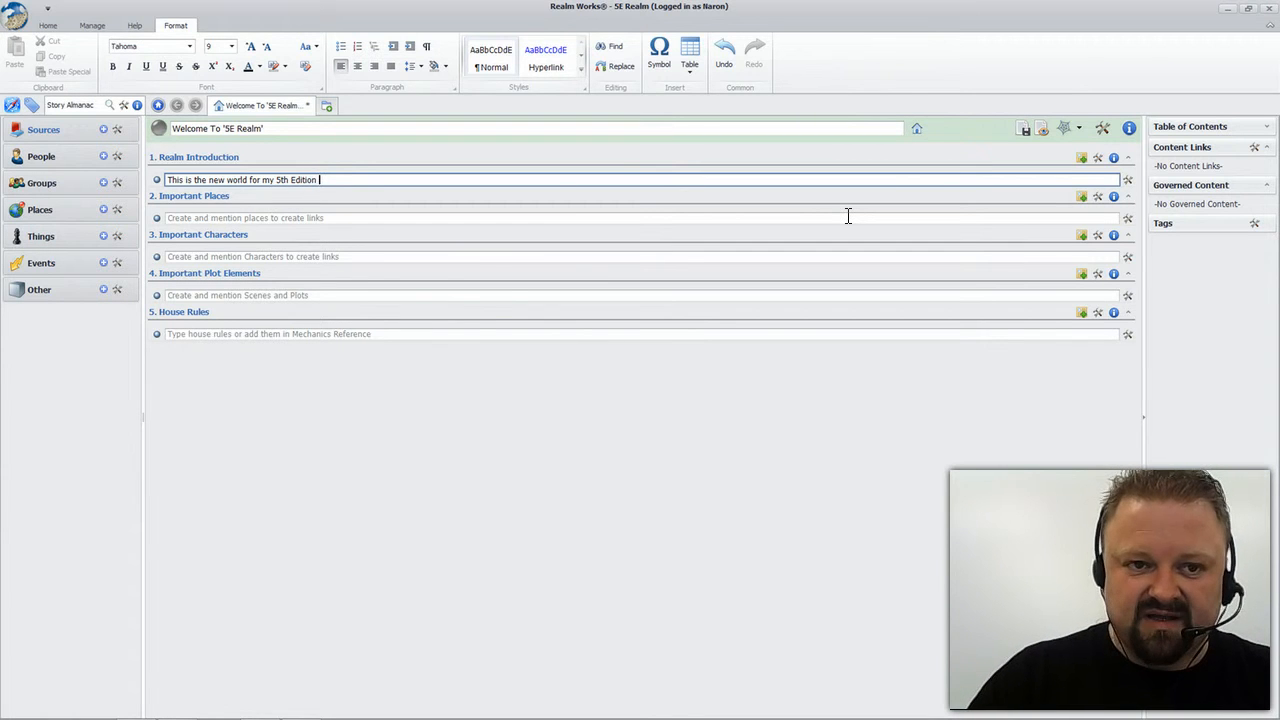
type("D")
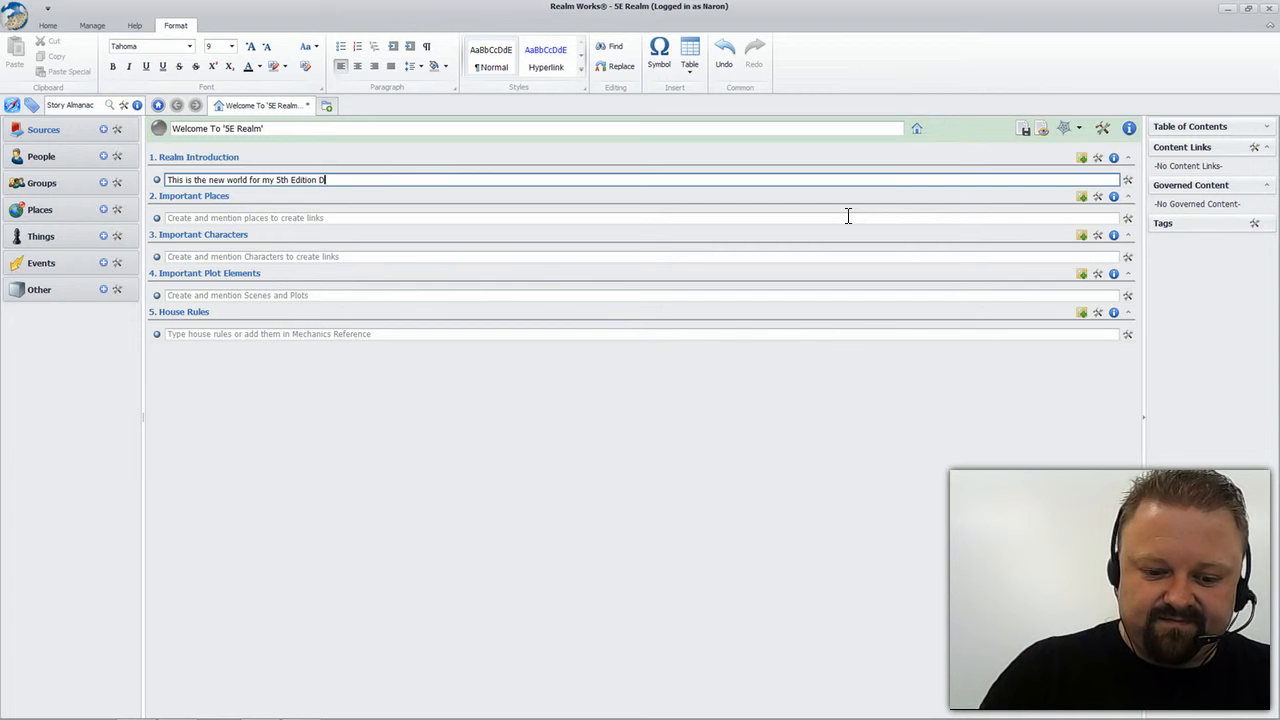
type("&D campa")
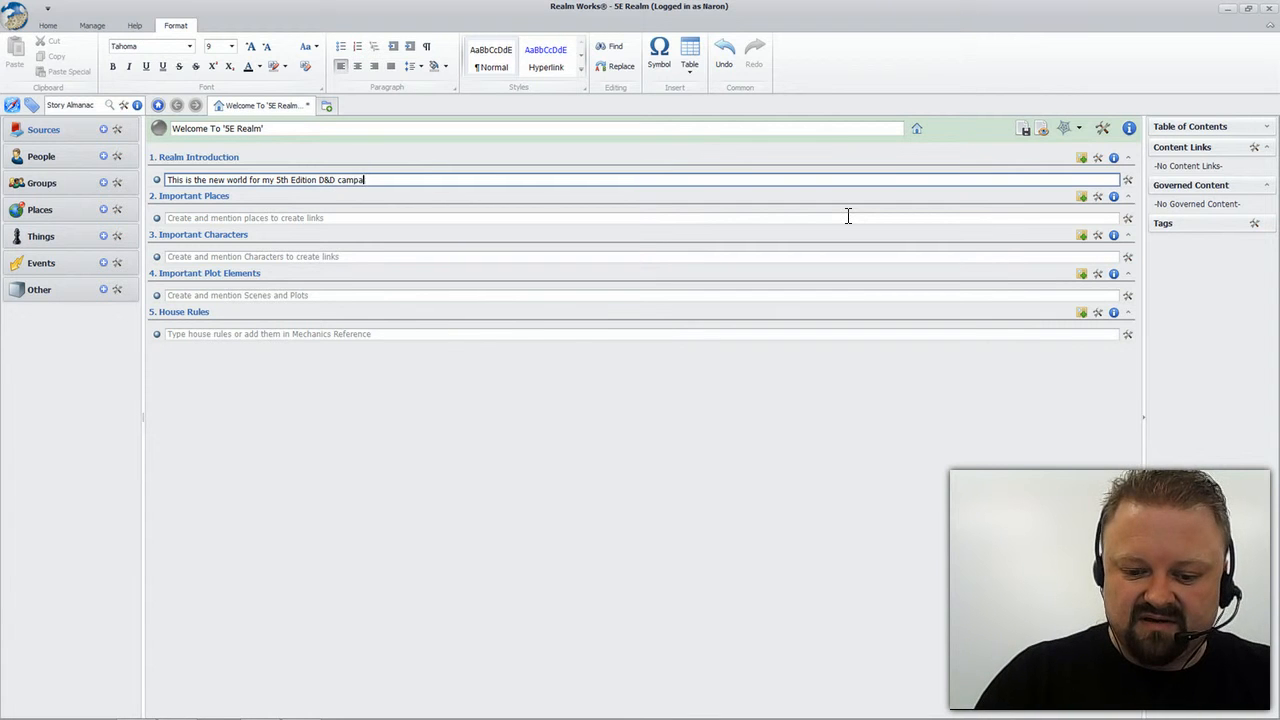
type("ign")
Step: Write "Extinction of Bears is the starting point for this campaign arc" in the Important Plot Elements section of the welcome page
left_click(314, 217)
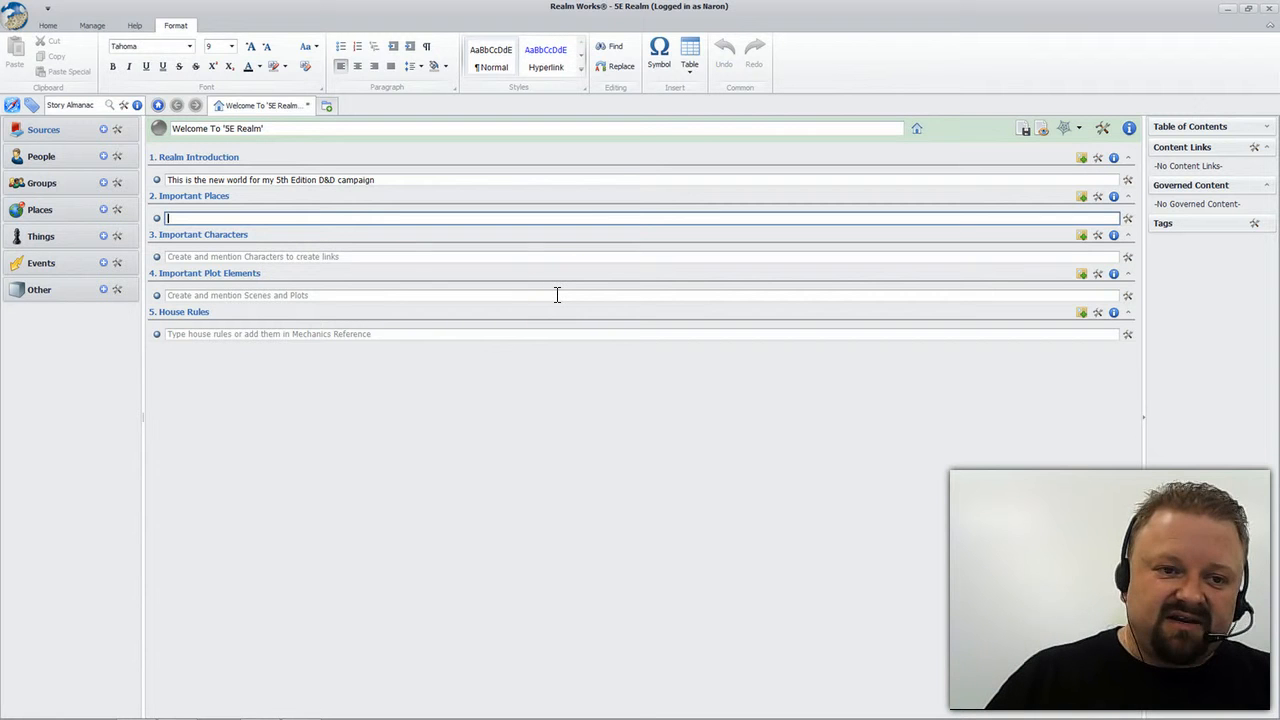
left_click(283, 256)
left_click(272, 294)
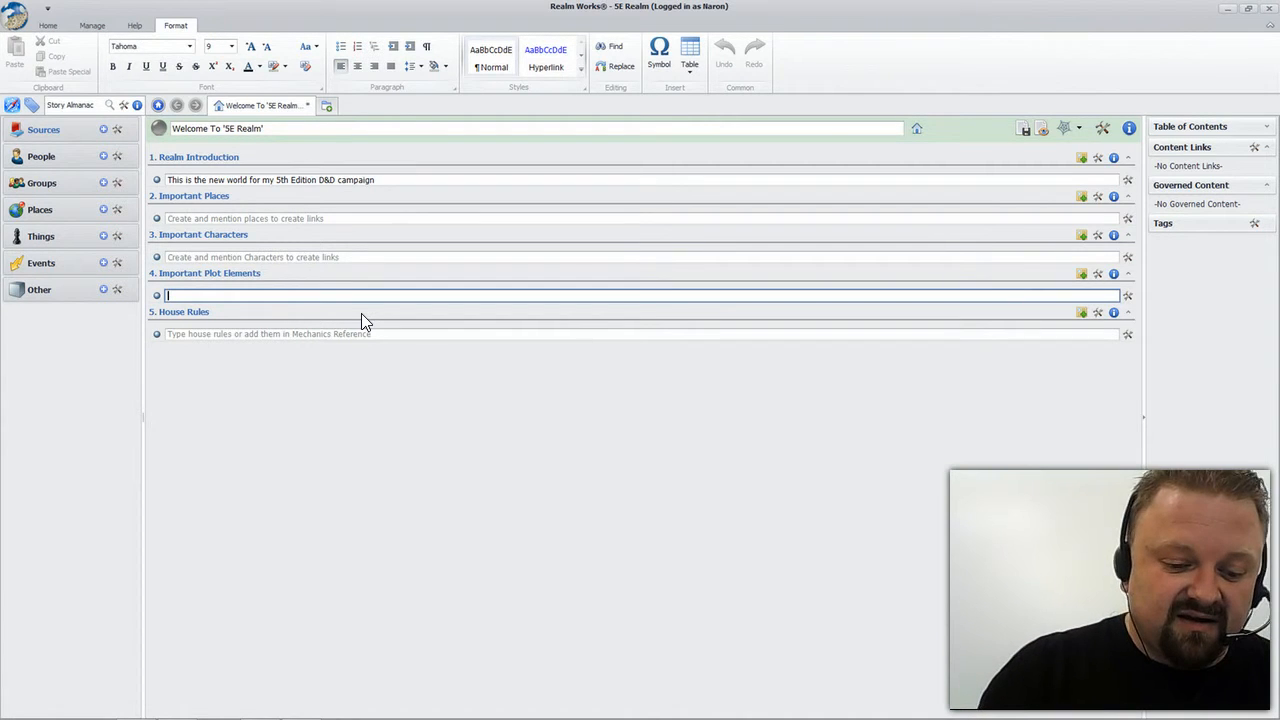
type("Ext")
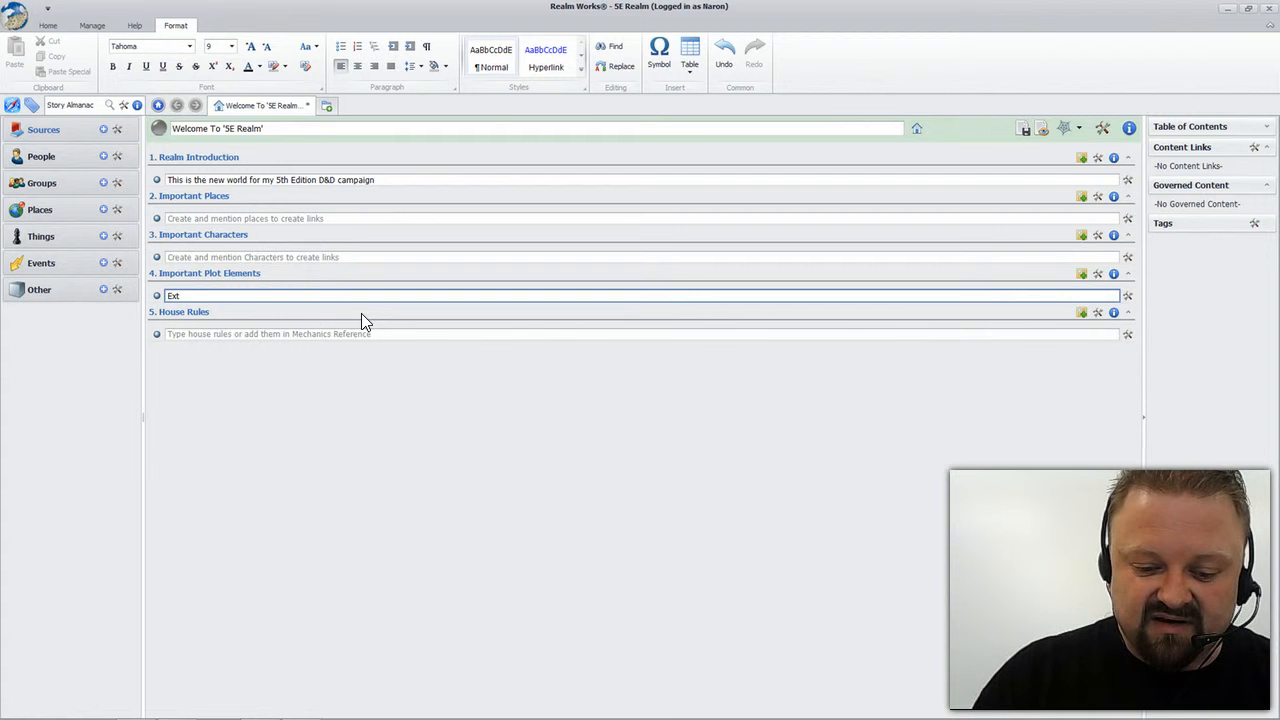
type("inction of ")
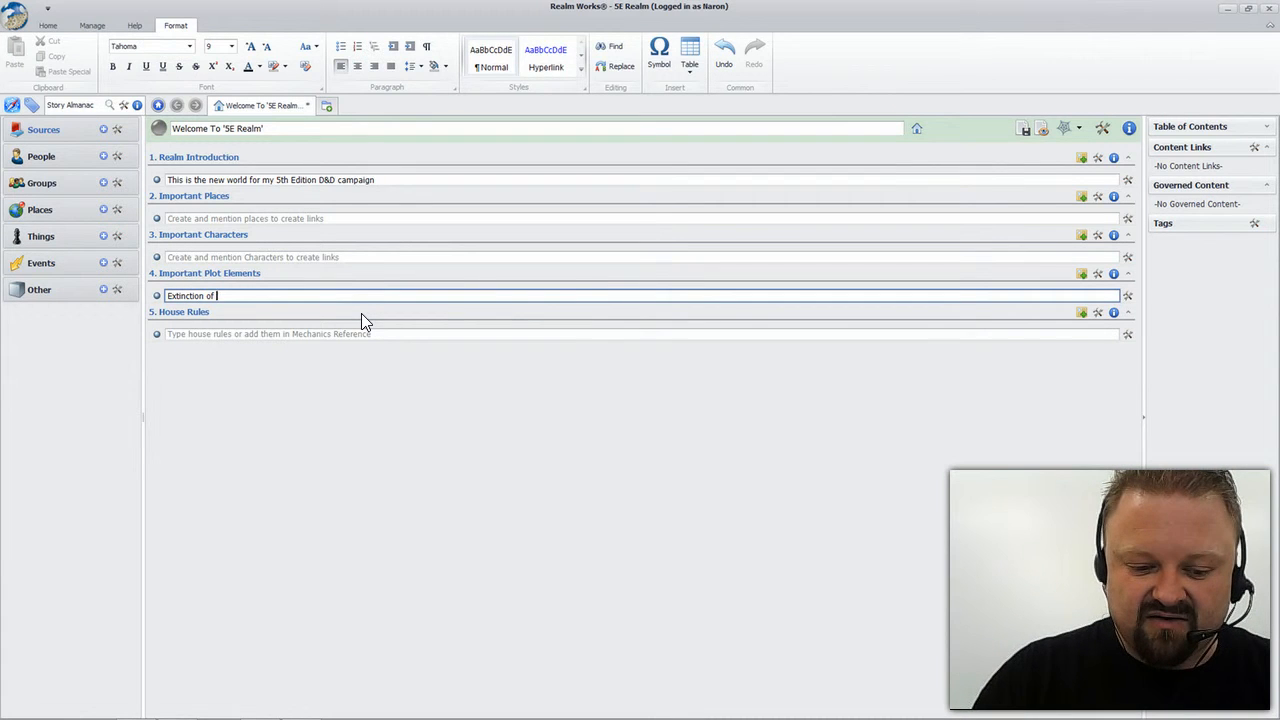
type("Bears is")
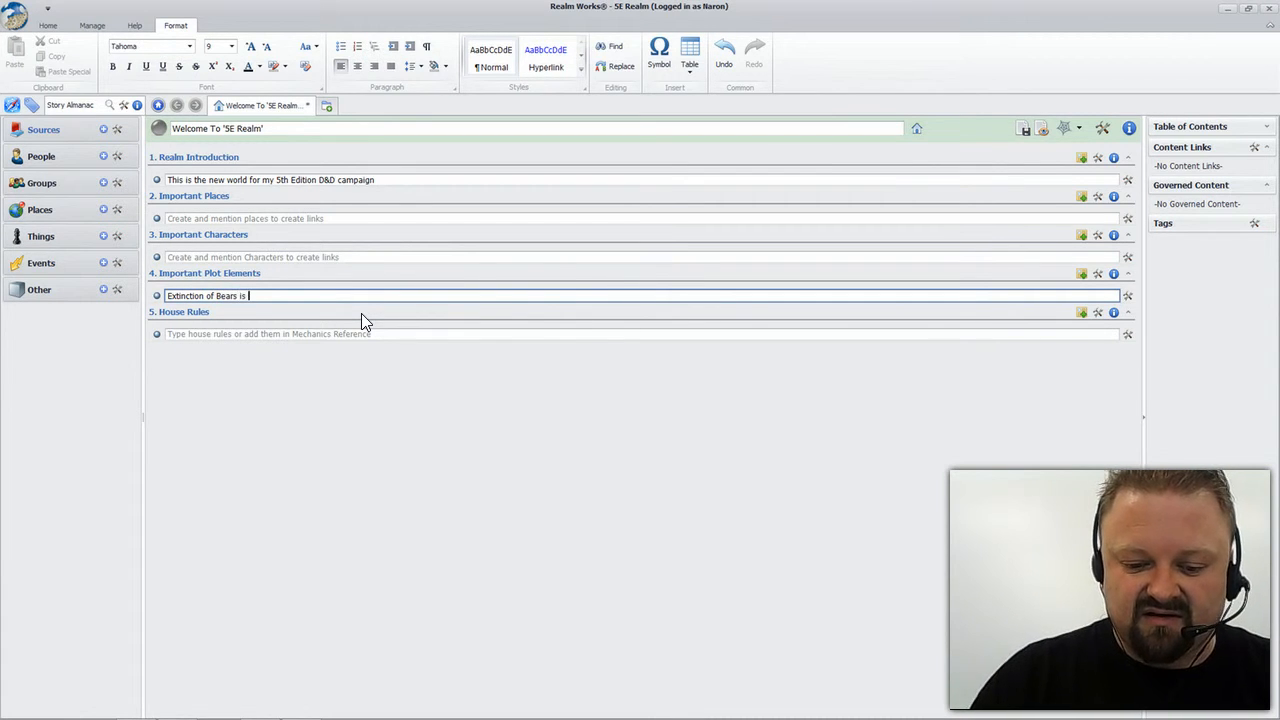
type(" the s")
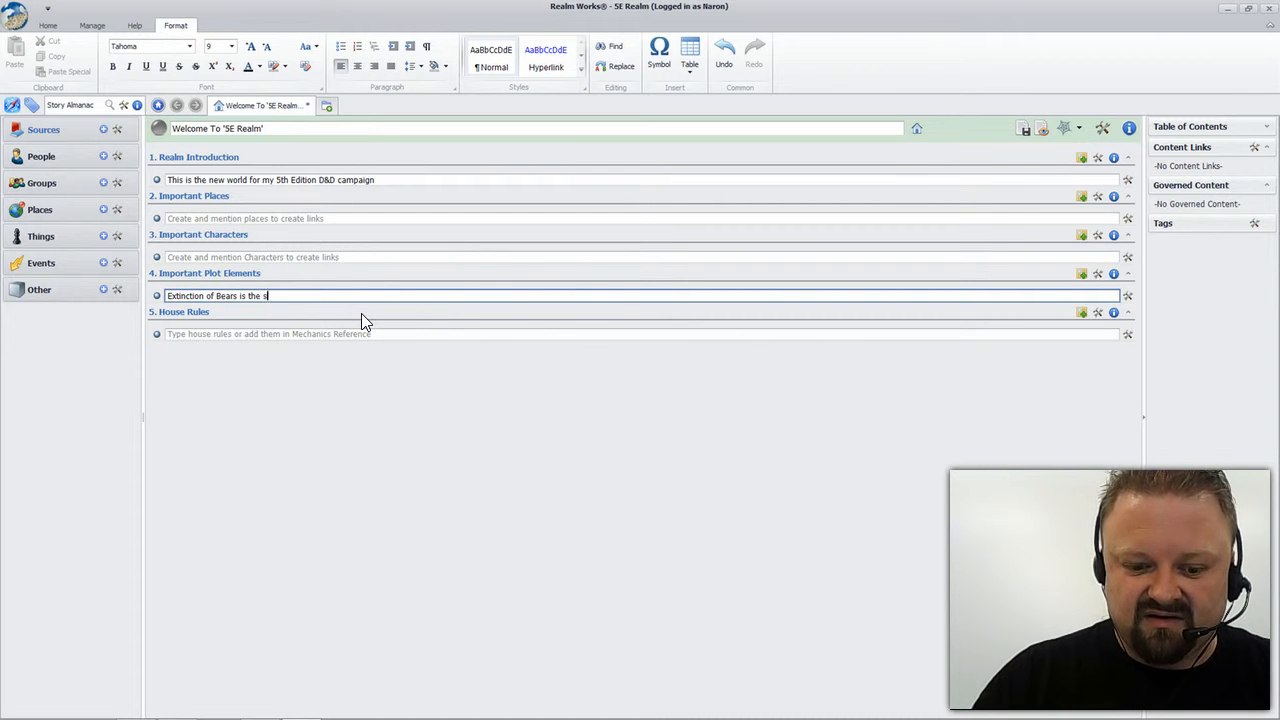
type("tarting")
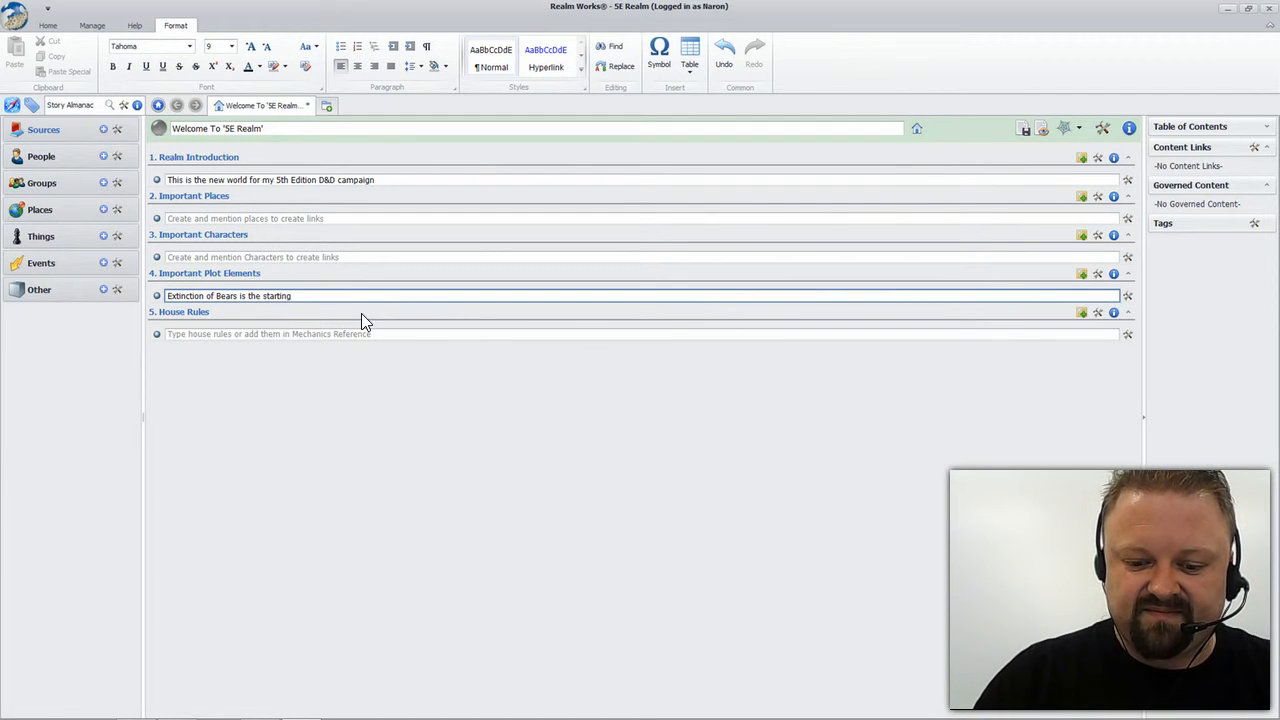
type(" point for this campaign arc")
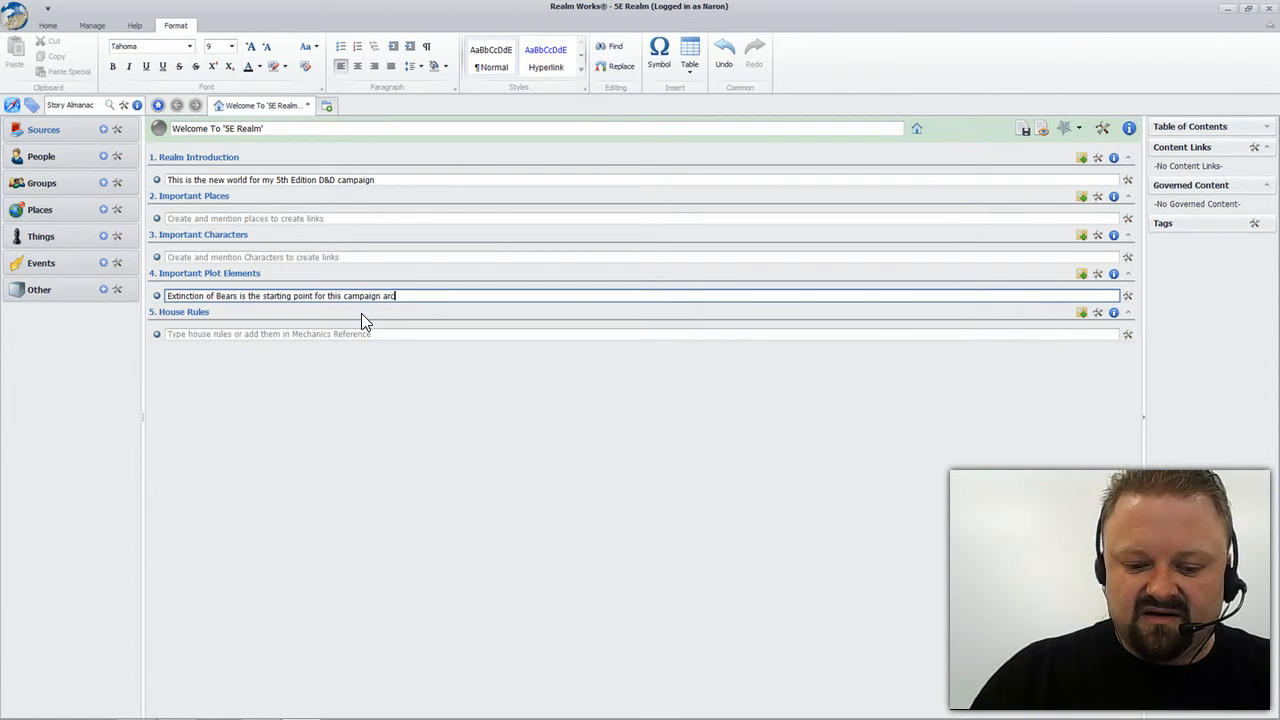
Step: Add the sentence "The bears do not come out of hibernation which causes rangers and druids some concern." to the Important Plot Elements text
type(".  The be")
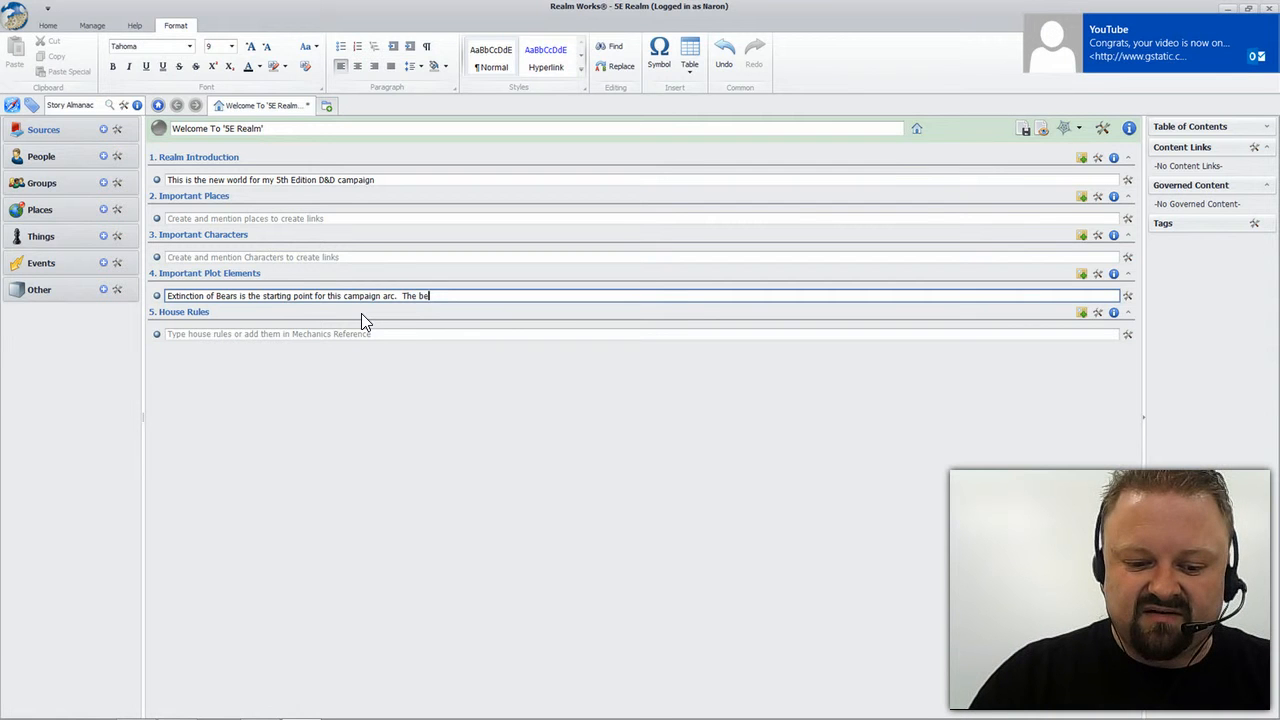
type("ars do not")
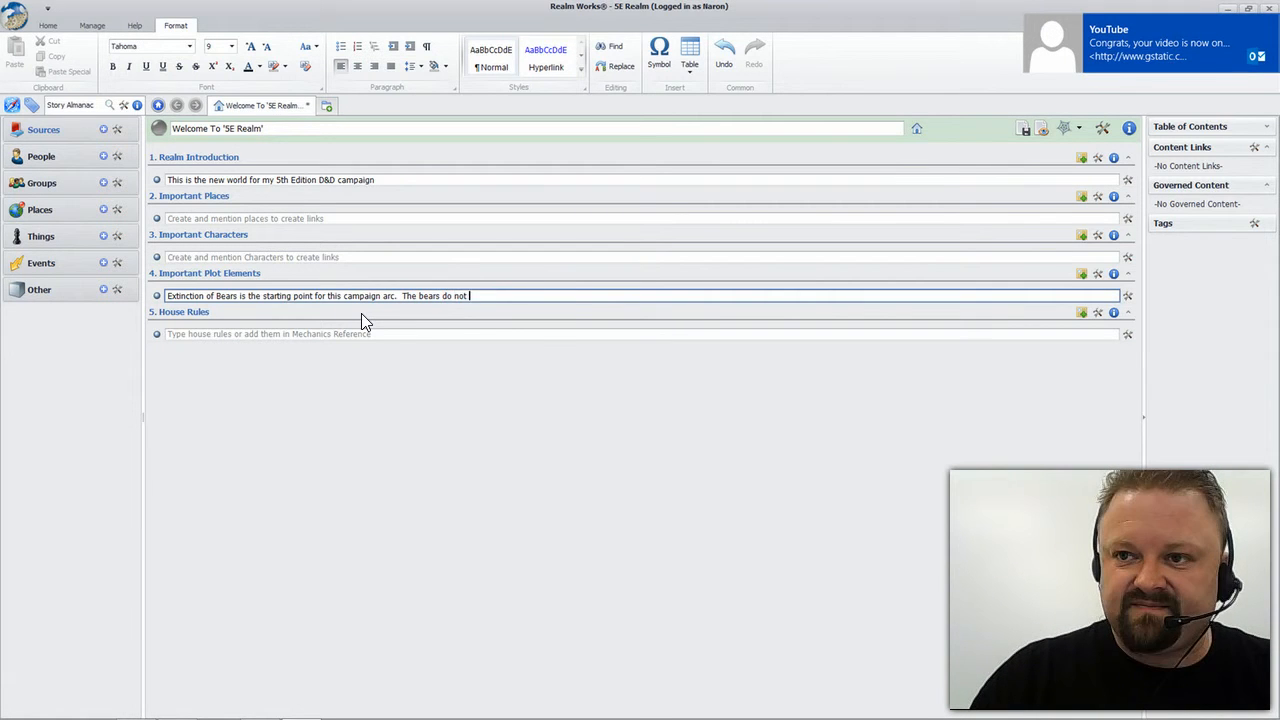
type(" come out of hibernation w")
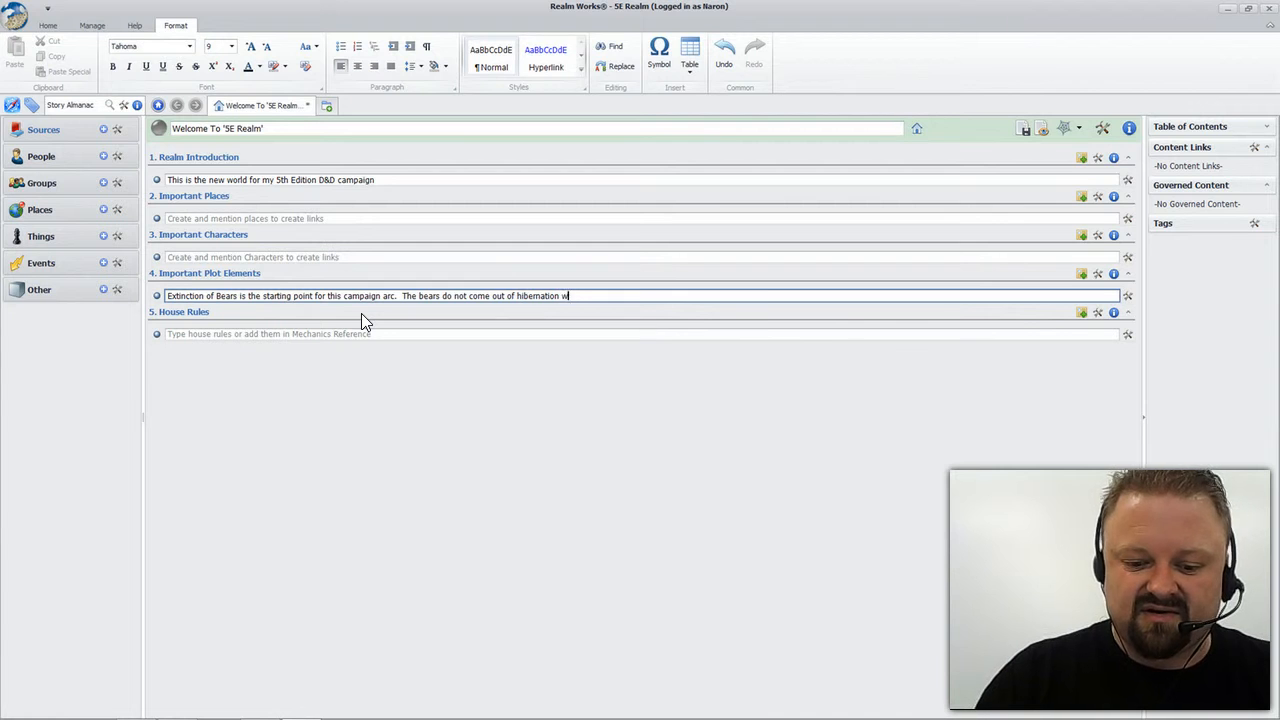
type("hich caus")
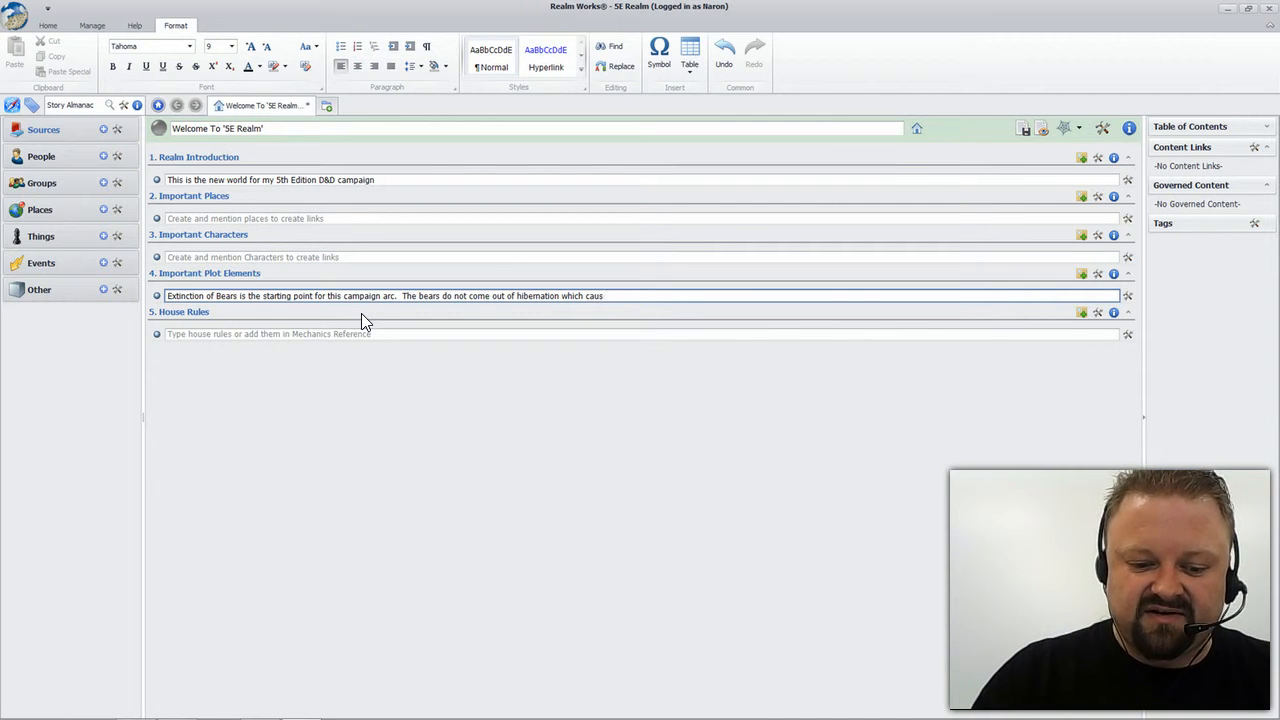
type("es orangers")
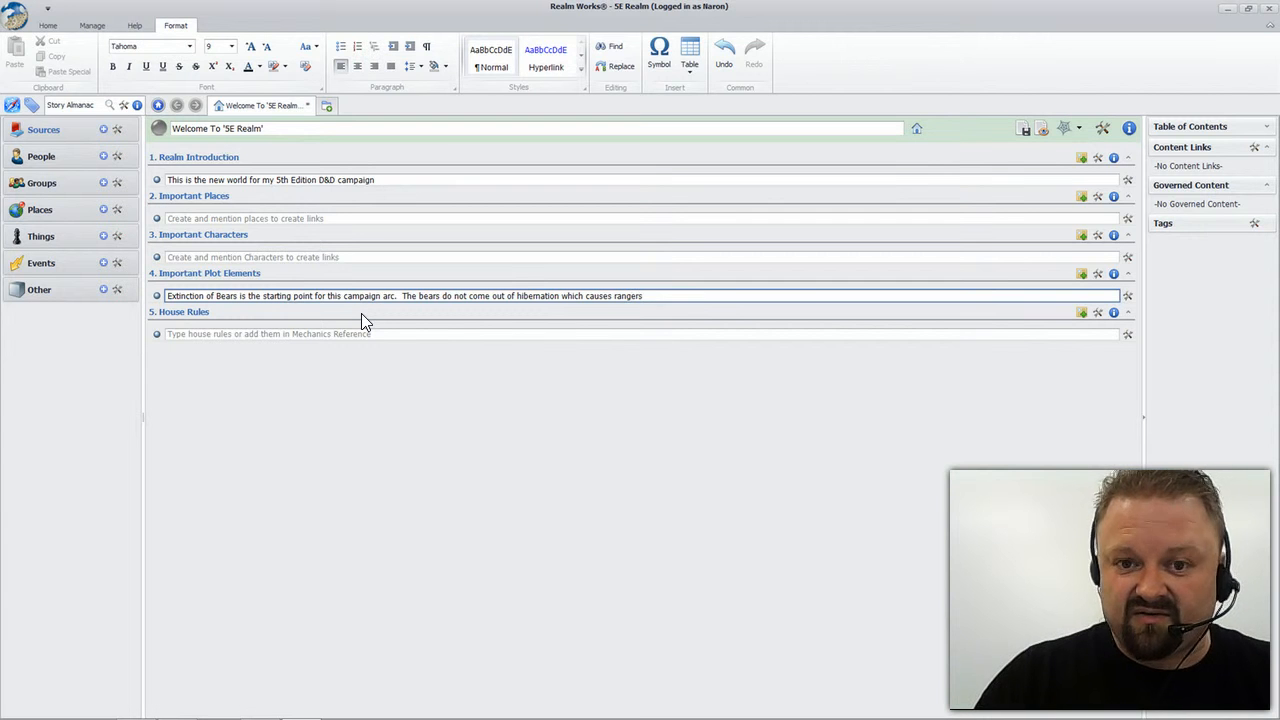
type(" and dru")
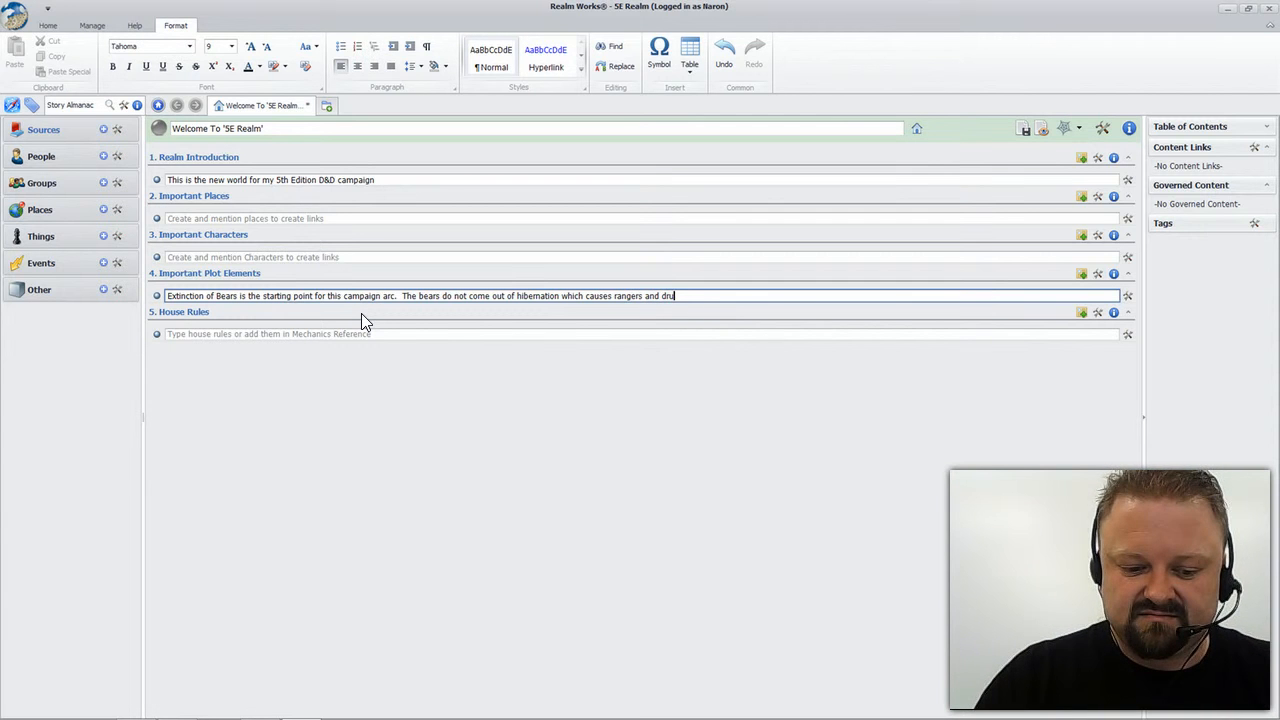
type("ids some co")
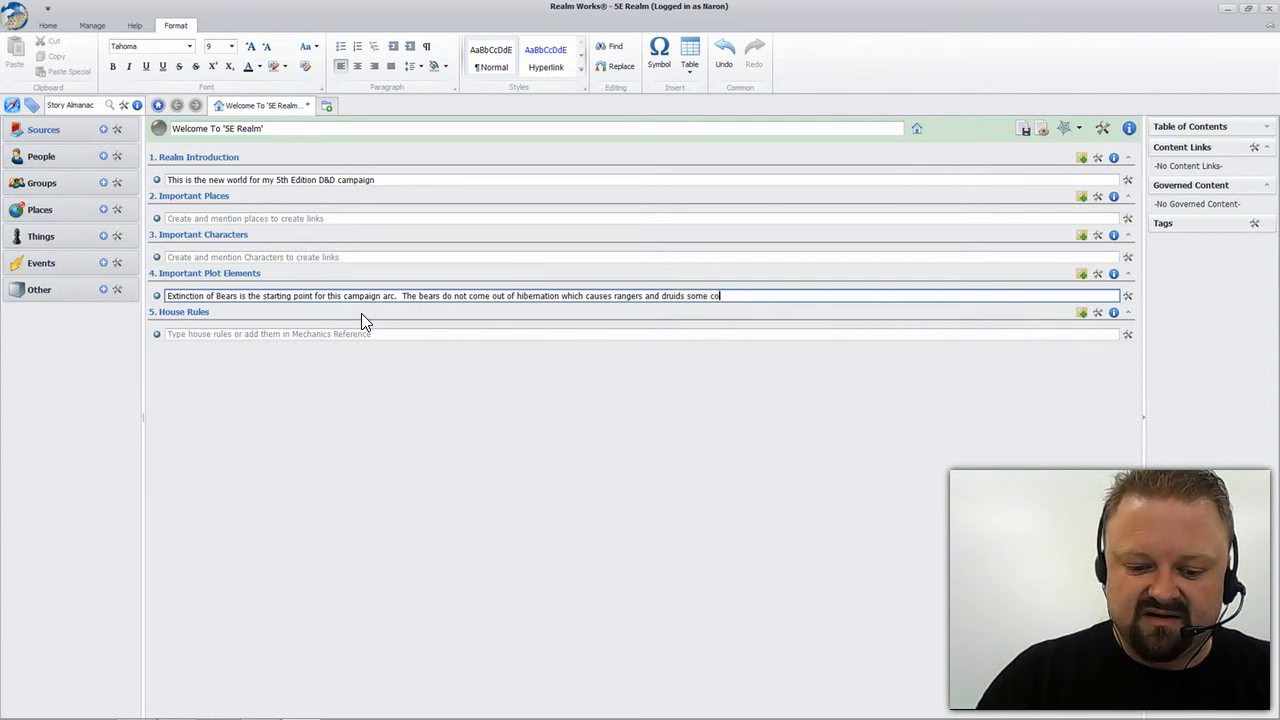
type("ndern.")
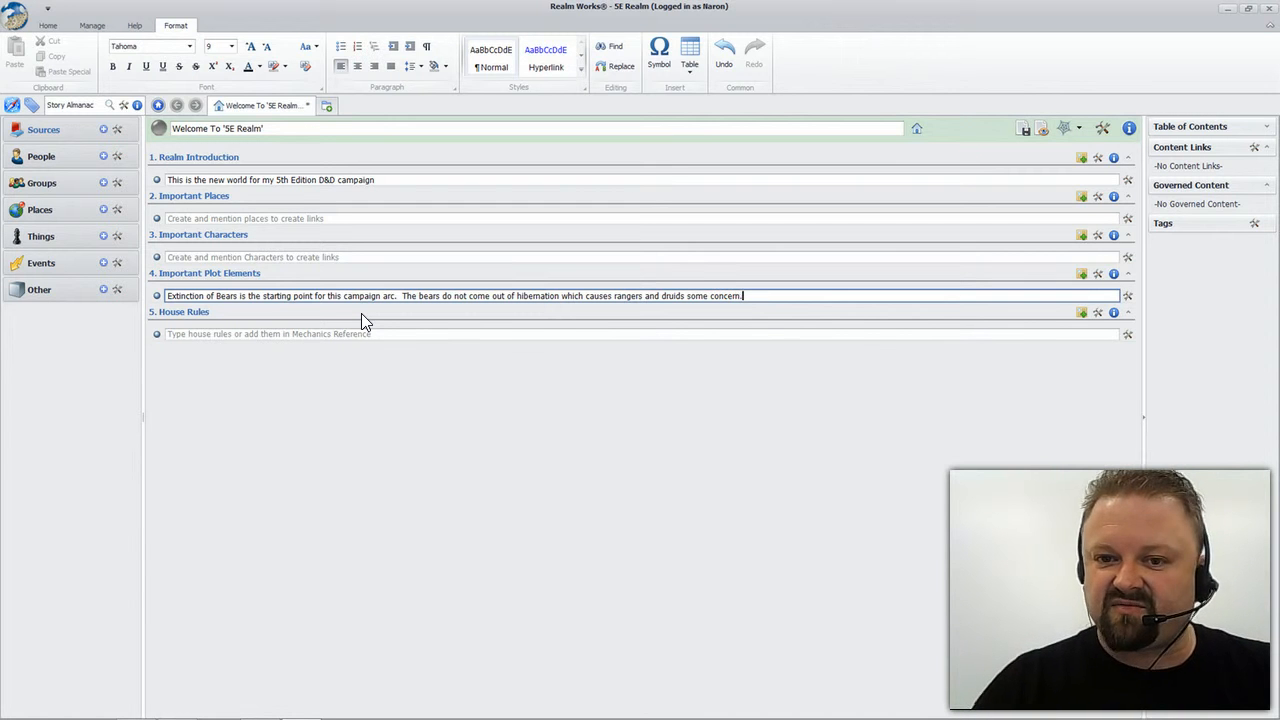
Step: Leave the House Rules section empty and save the welcome page
left_click(329, 334)
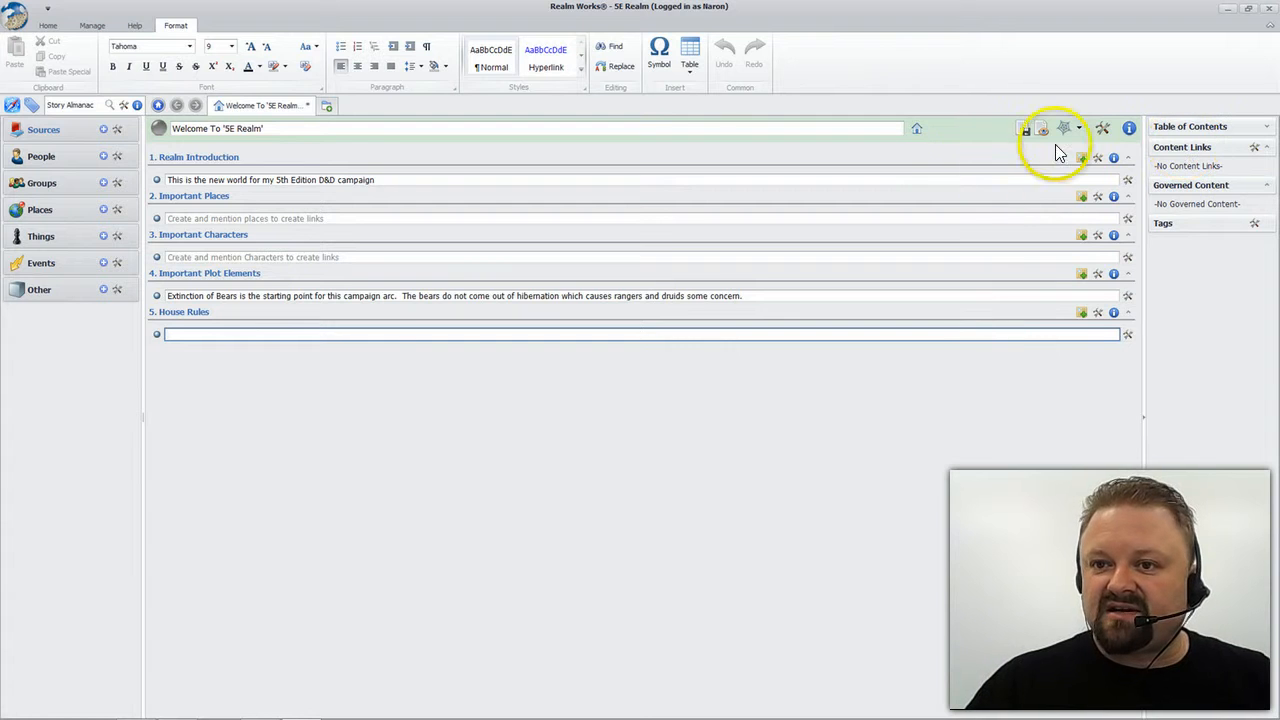
left_click(1026, 130)
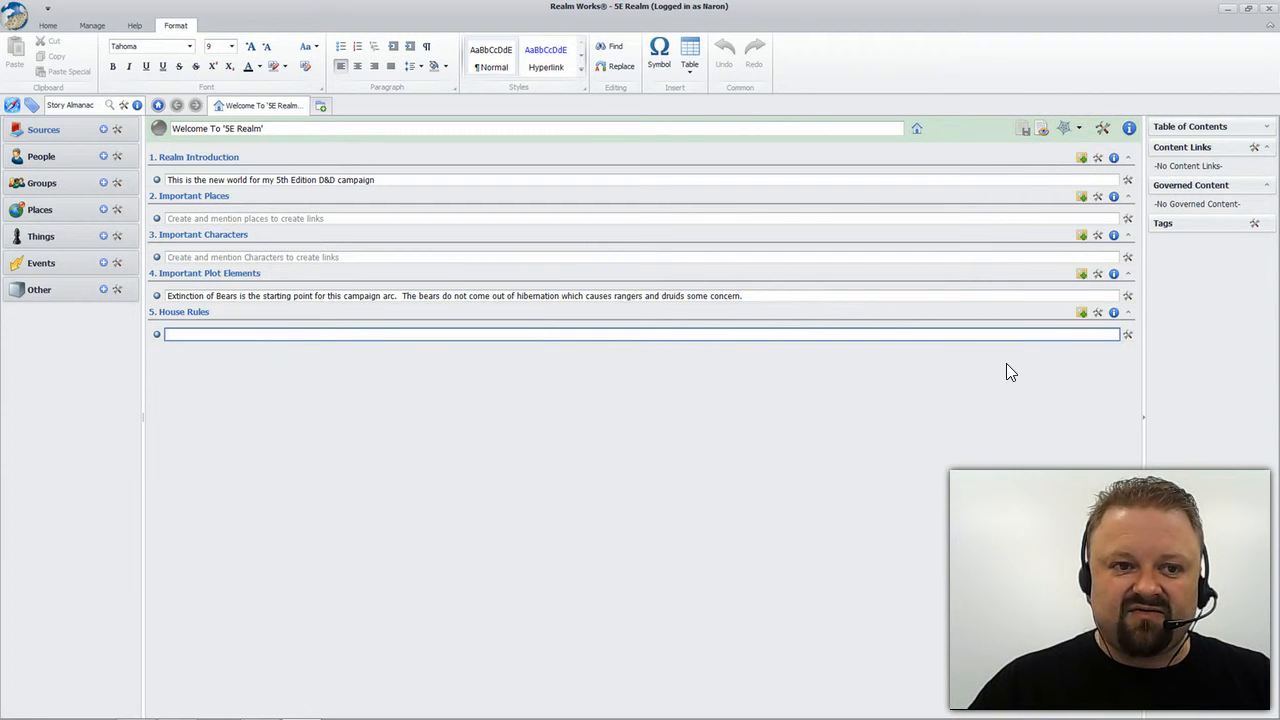
left_click(1008, 336)
left_click(1021, 130)
left_click(446, 418)
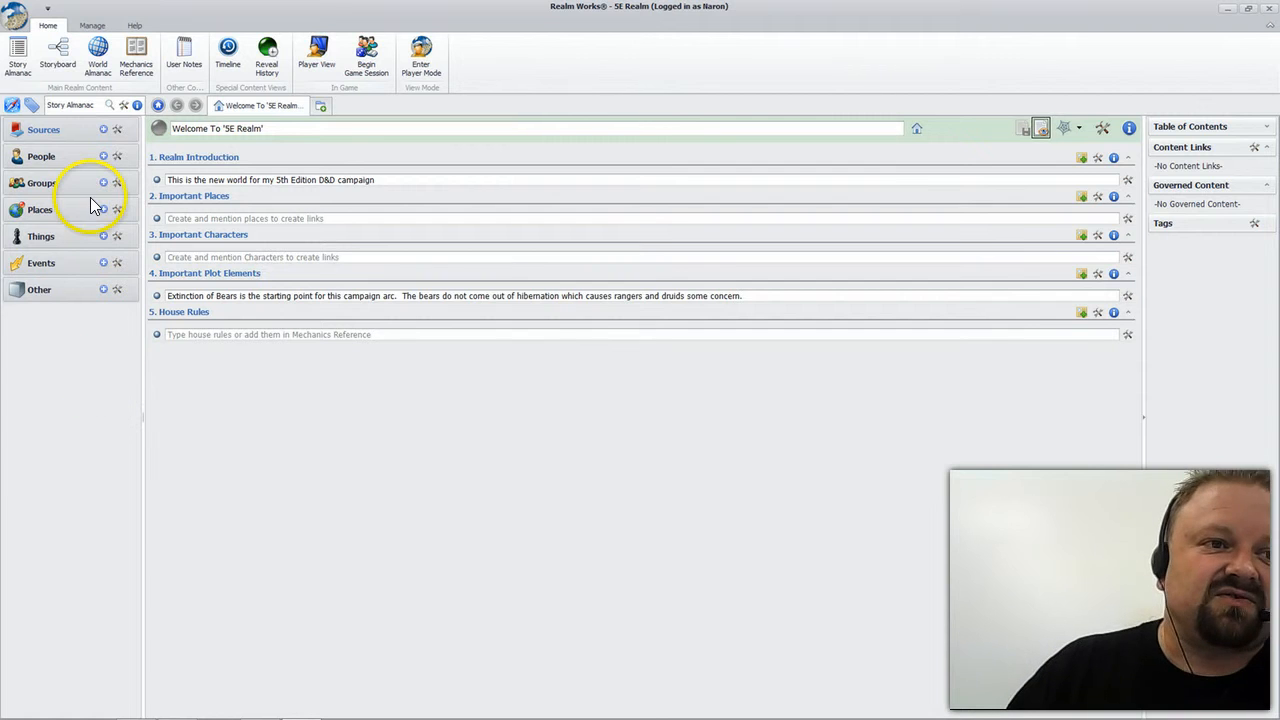
Step: Look through the World Almanac, Mechanics Reference and Storyboard content views of the realm
left_click(98, 58)
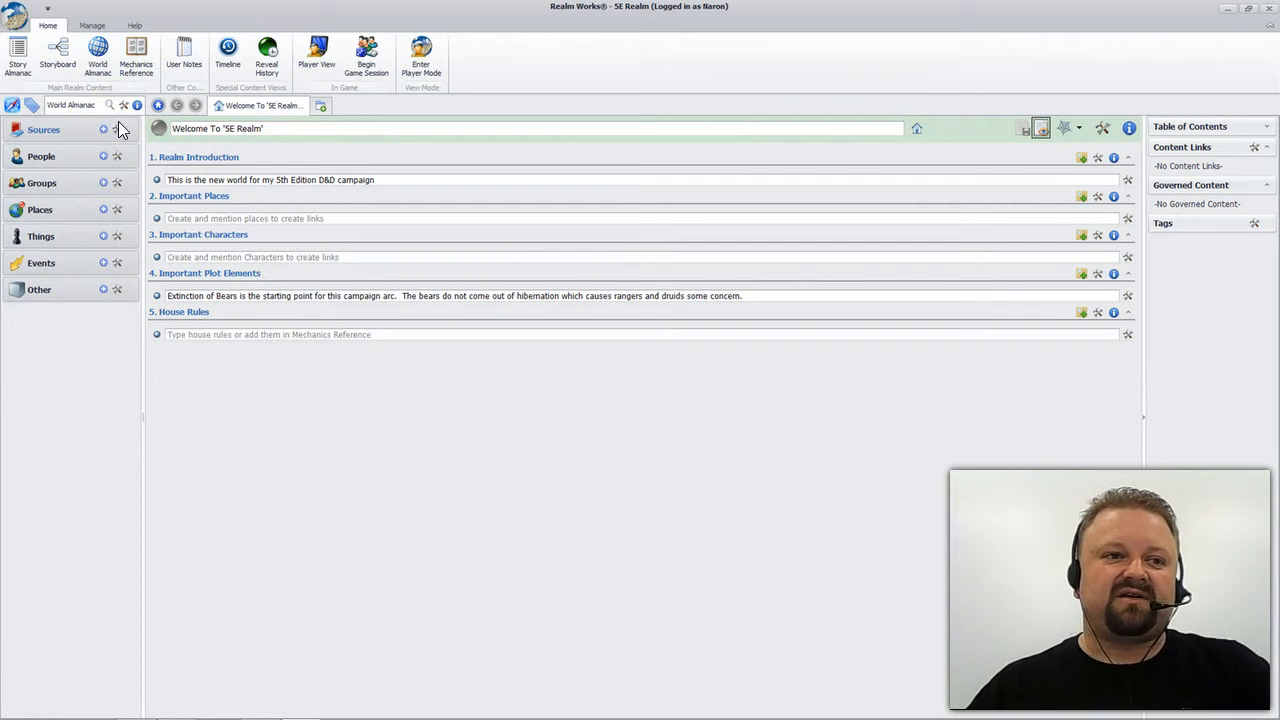
left_click(142, 64)
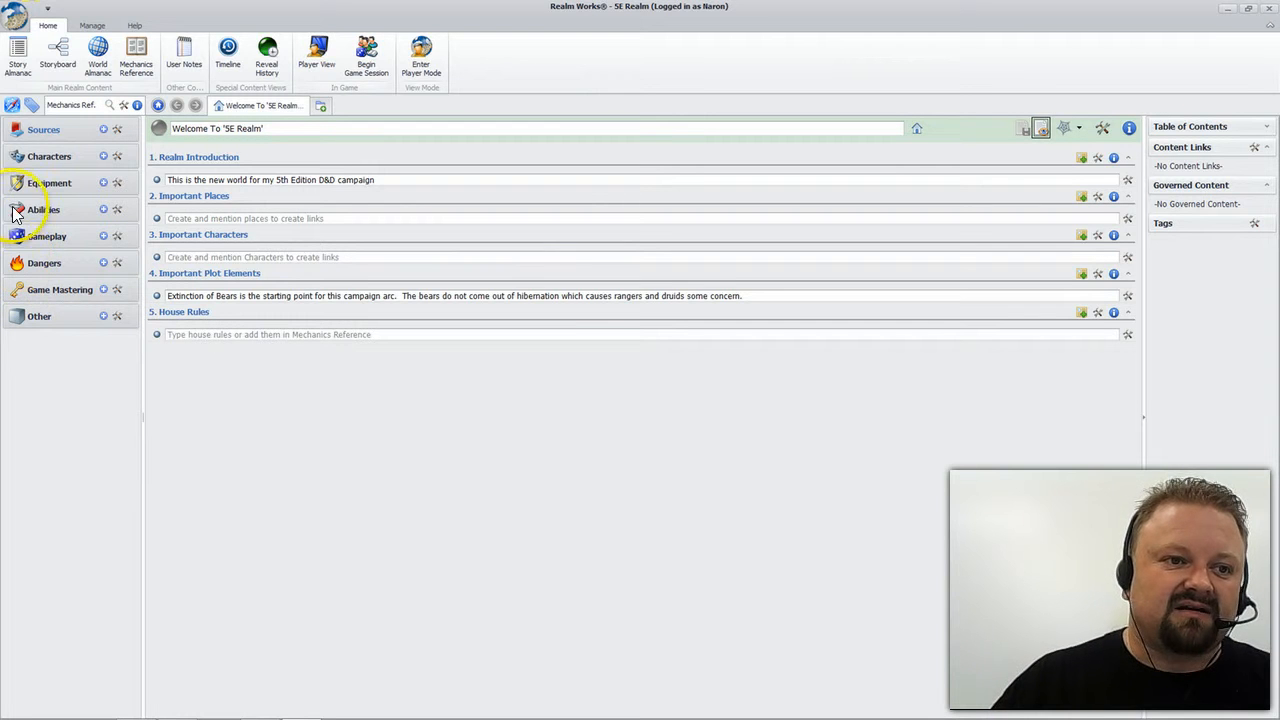
left_click(60, 58)
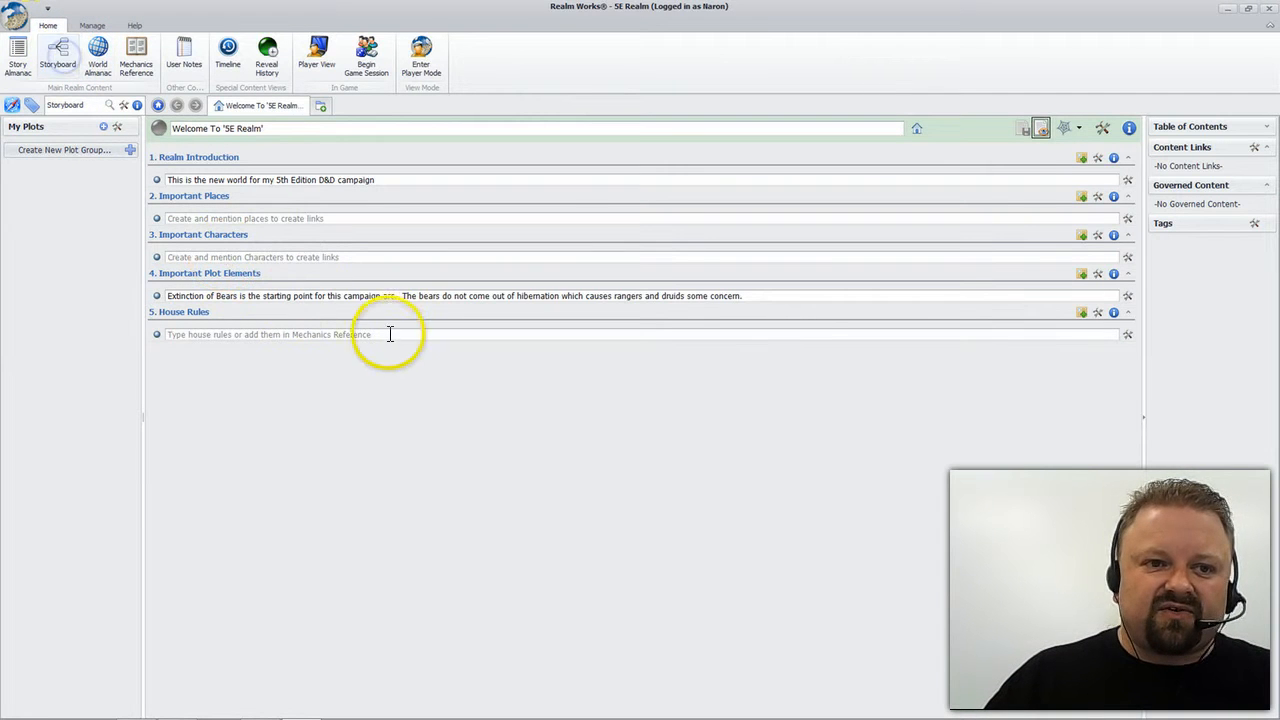
Step: Open an empty content tab beside the welcome page and close it again
left_click(320, 105)
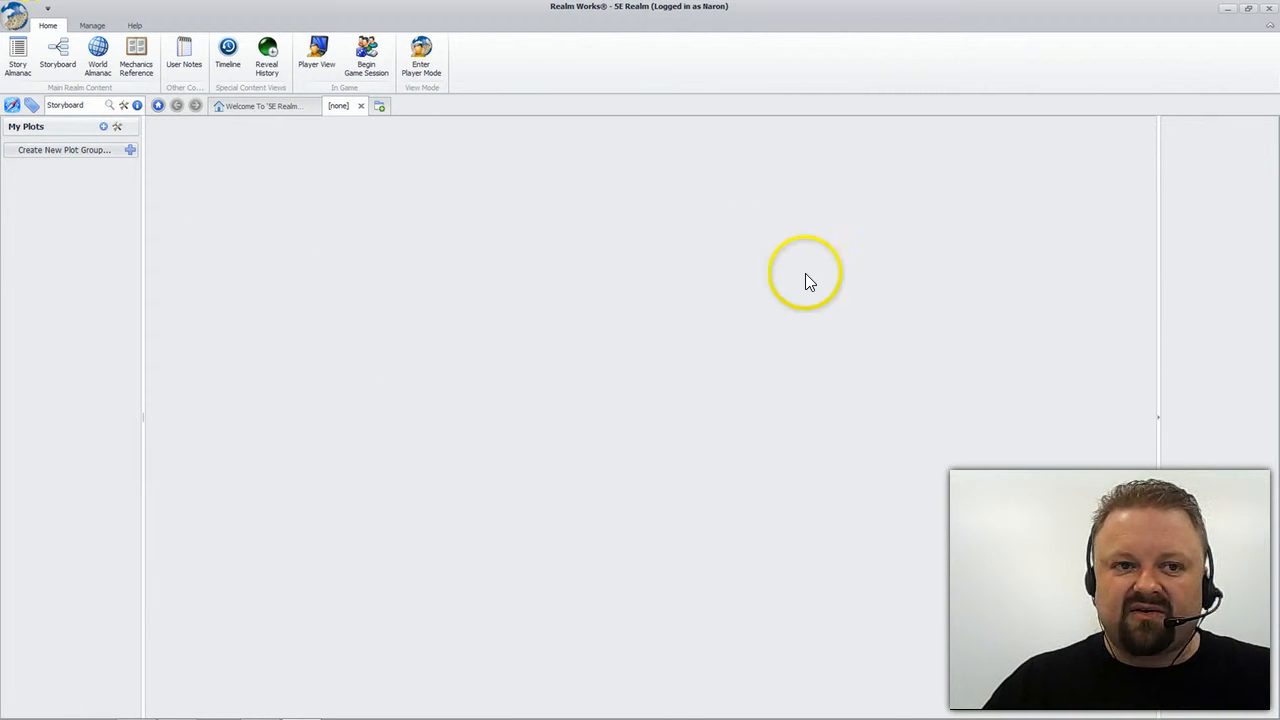
left_click(360, 106)
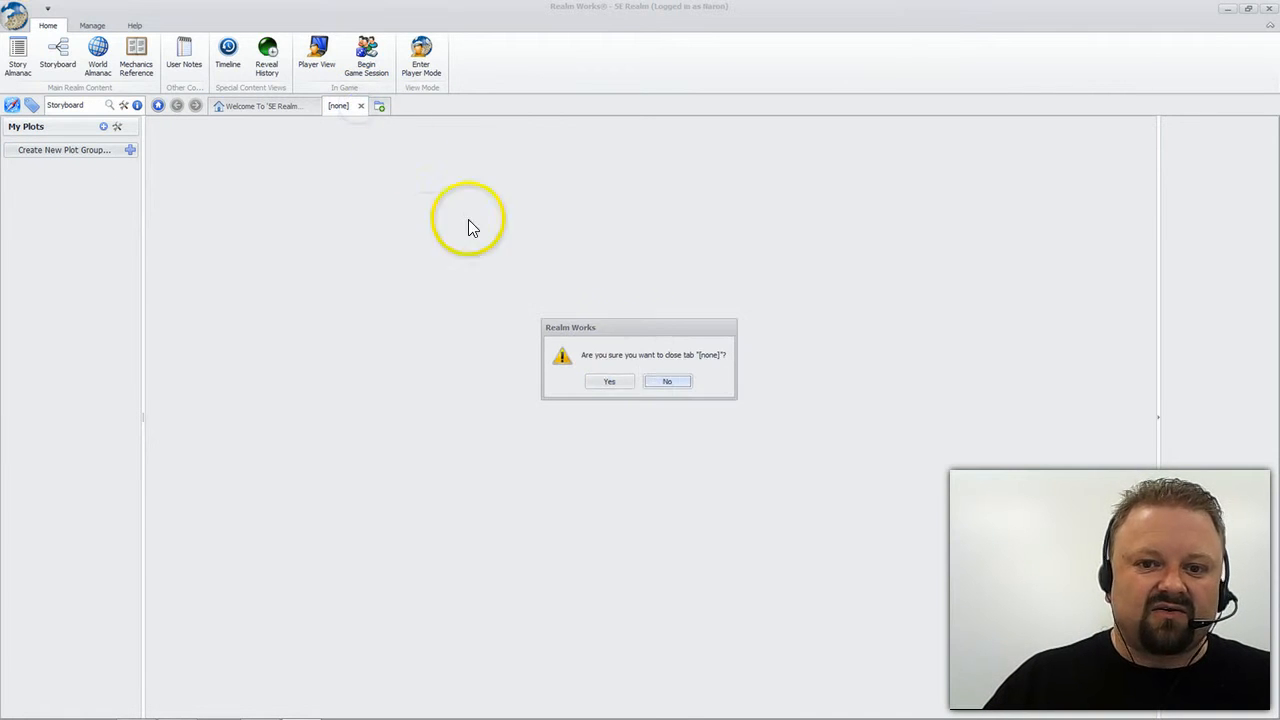
left_click(622, 382)
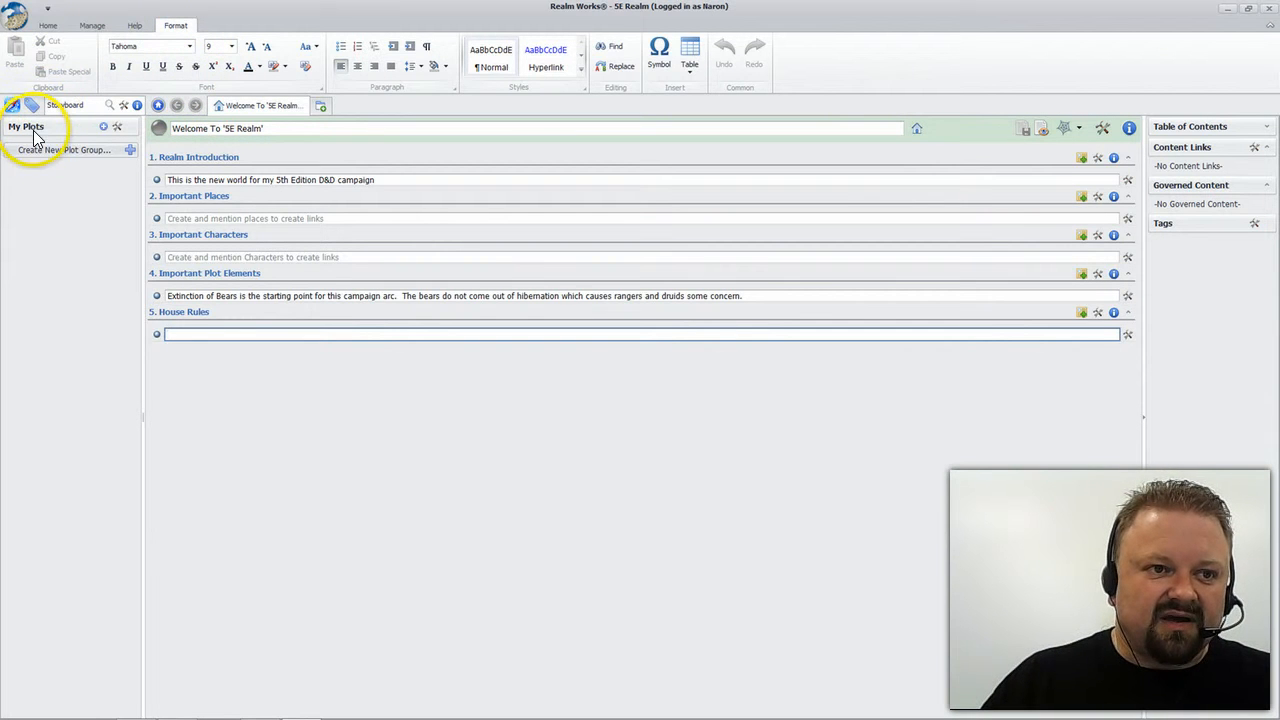
Step: Show the World Almanac and create a new topic in the People family with the Entity category
left_click(47, 25)
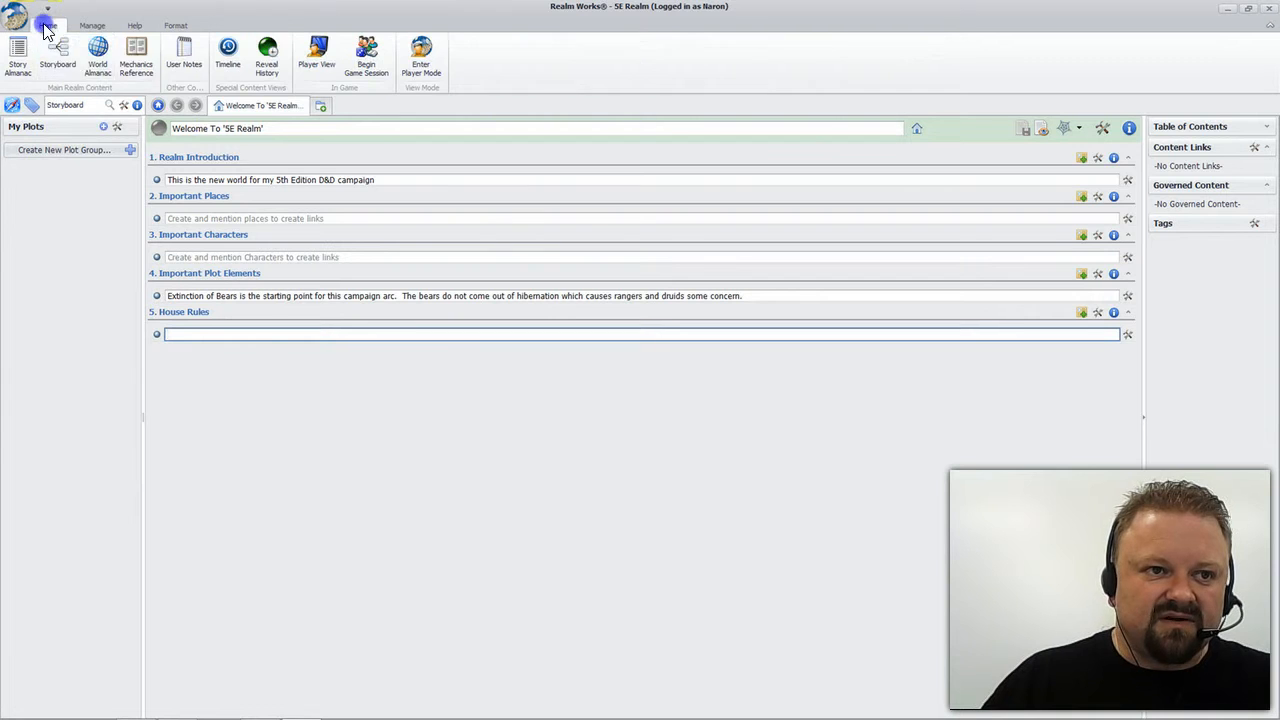
left_click(101, 67)
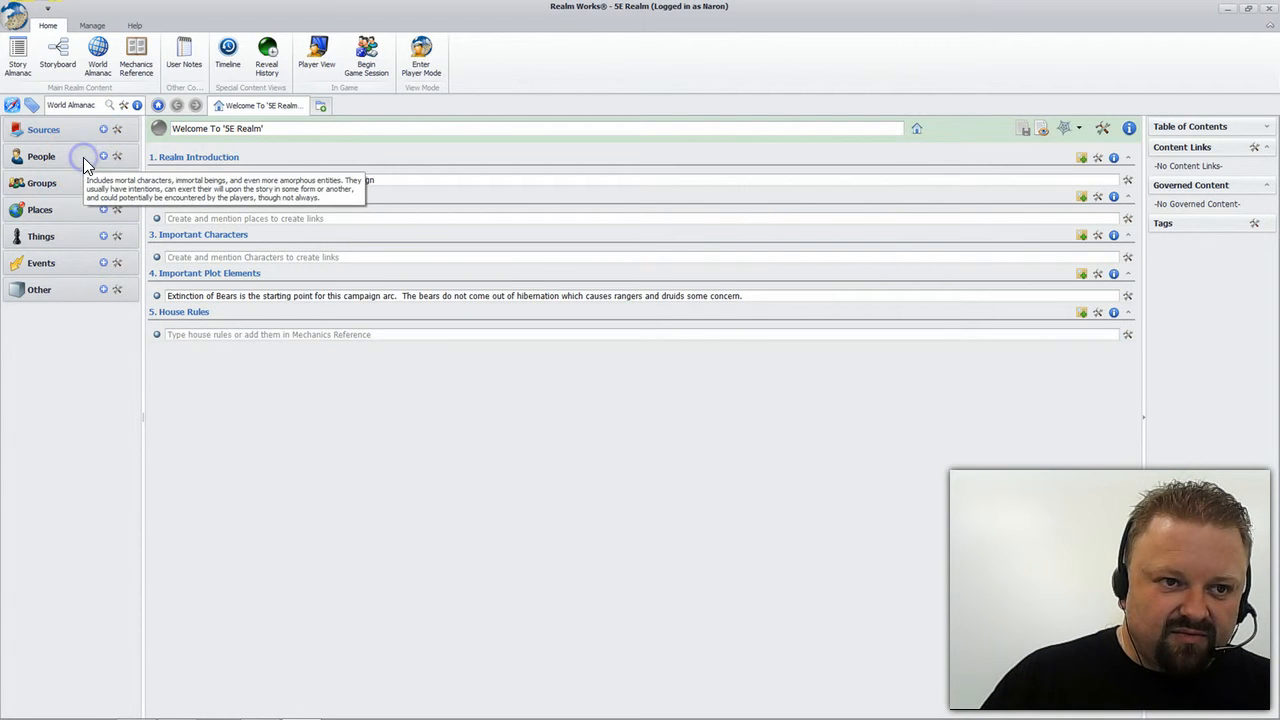
left_click(104, 158)
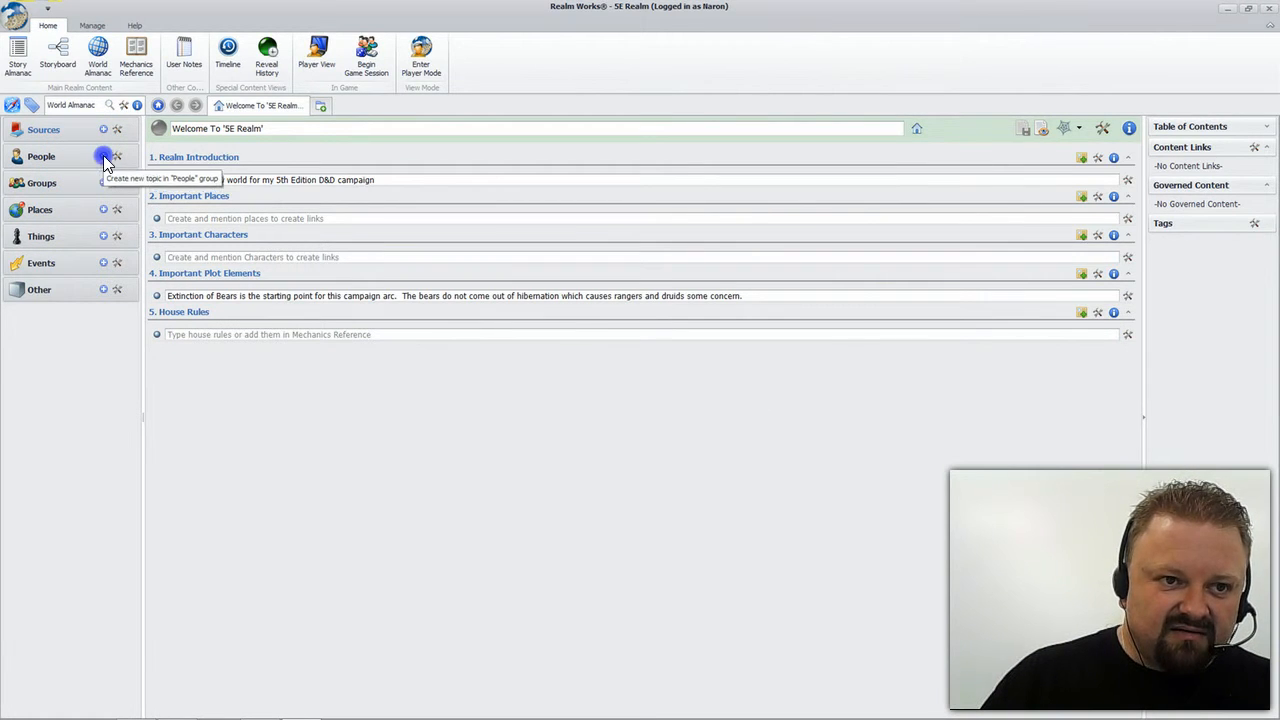
left_click(510, 368)
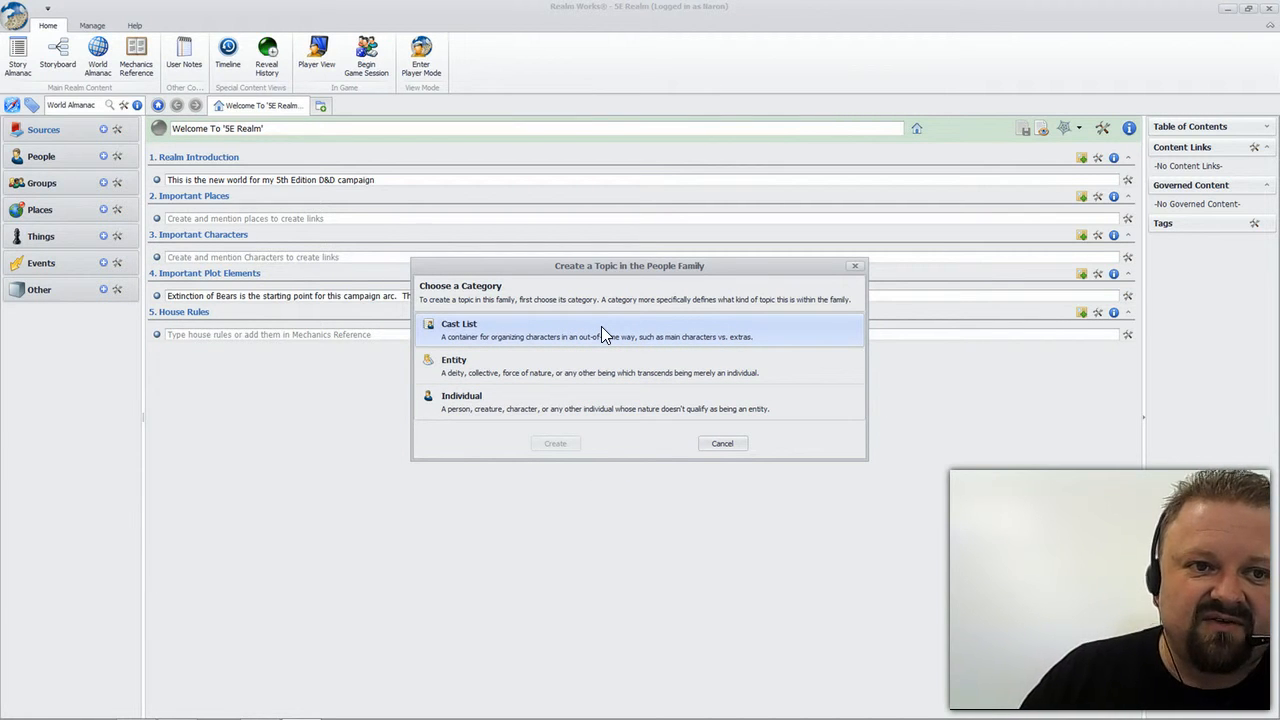
left_click(571, 369)
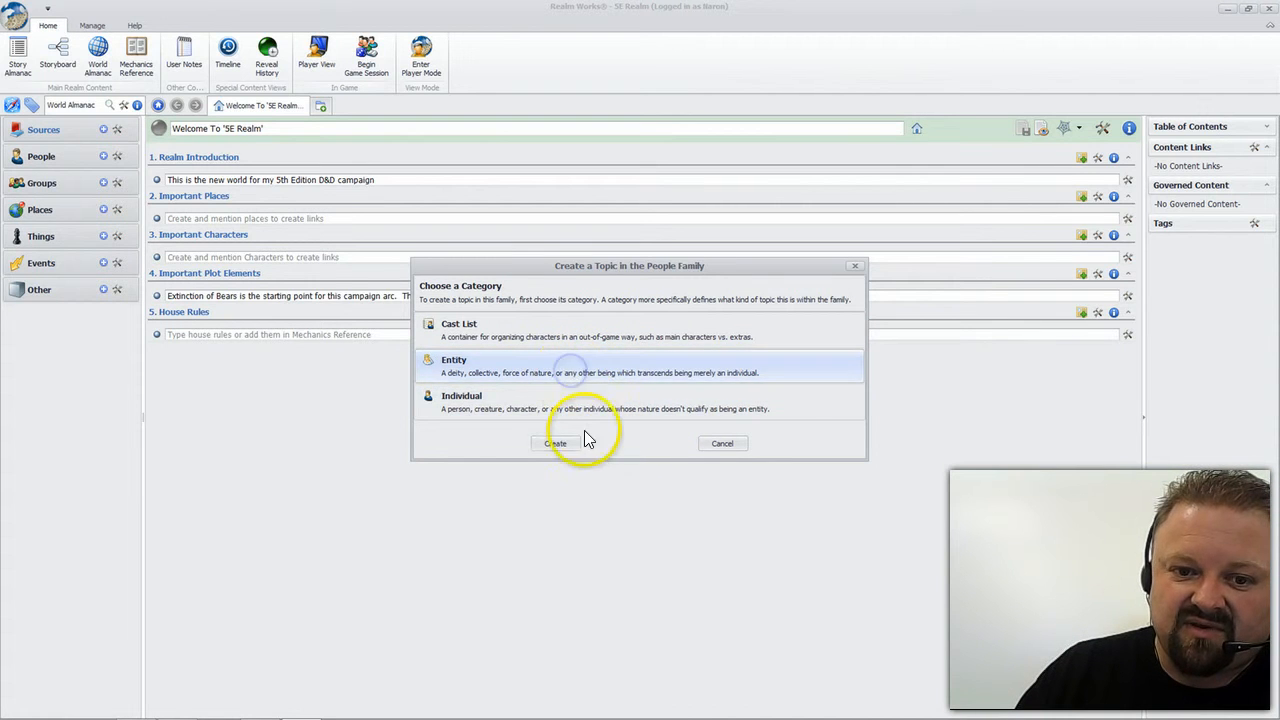
left_click(557, 446)
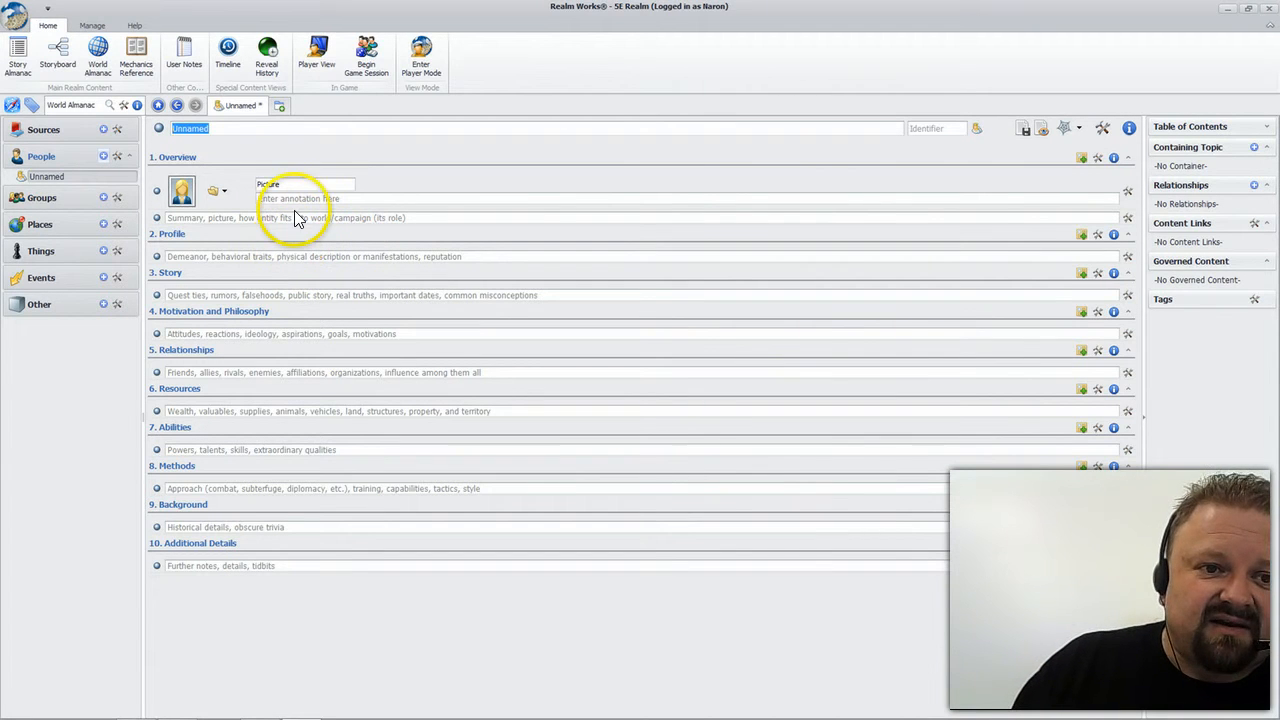
left_click(291, 217)
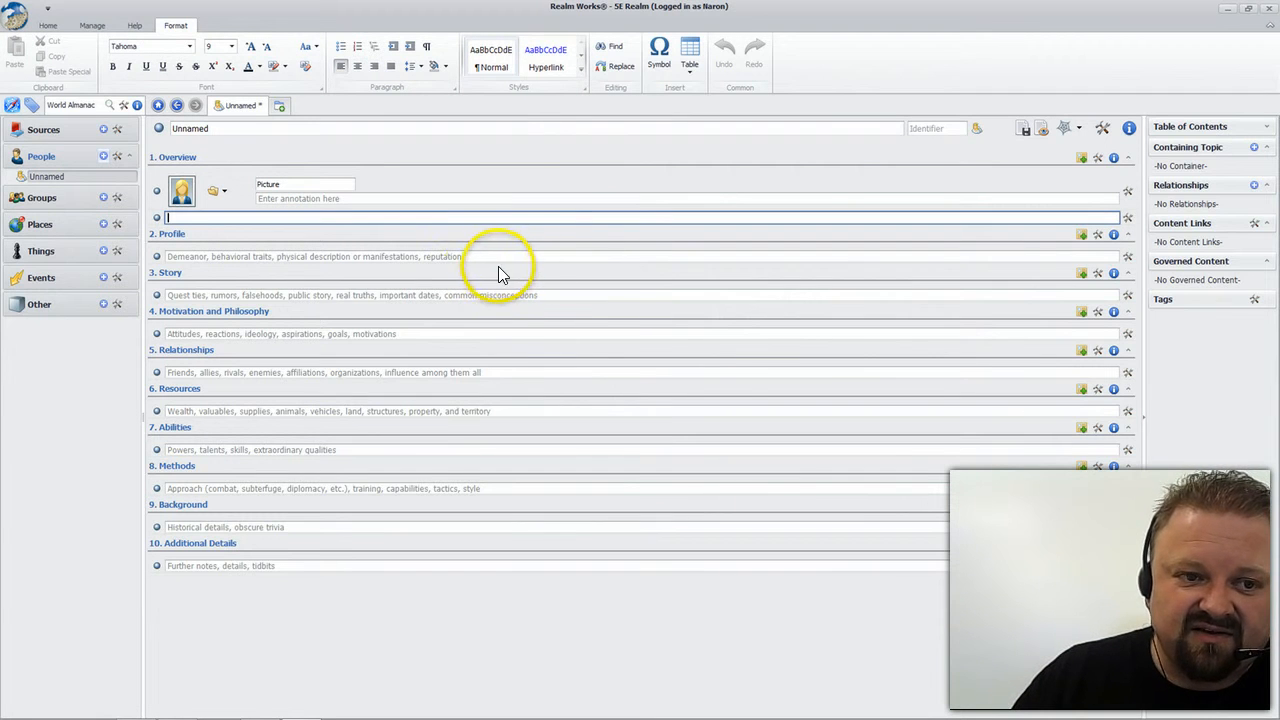
left_click(633, 255)
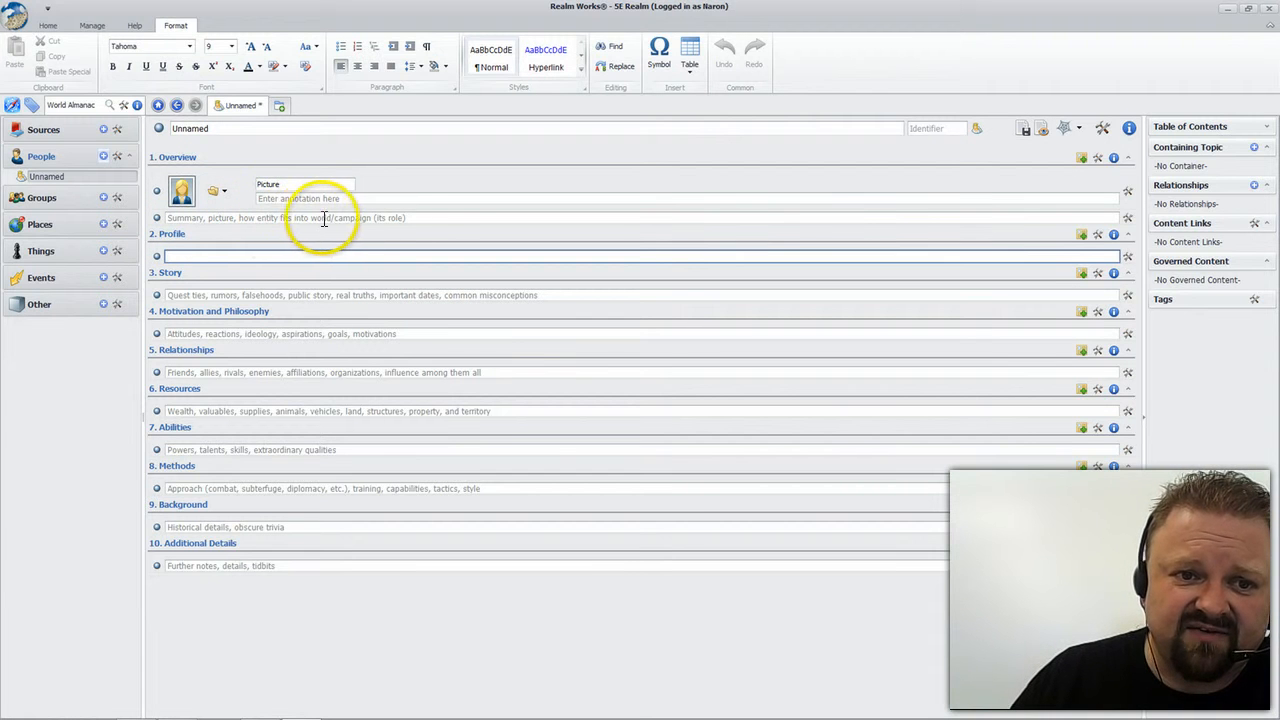
left_click(417, 216)
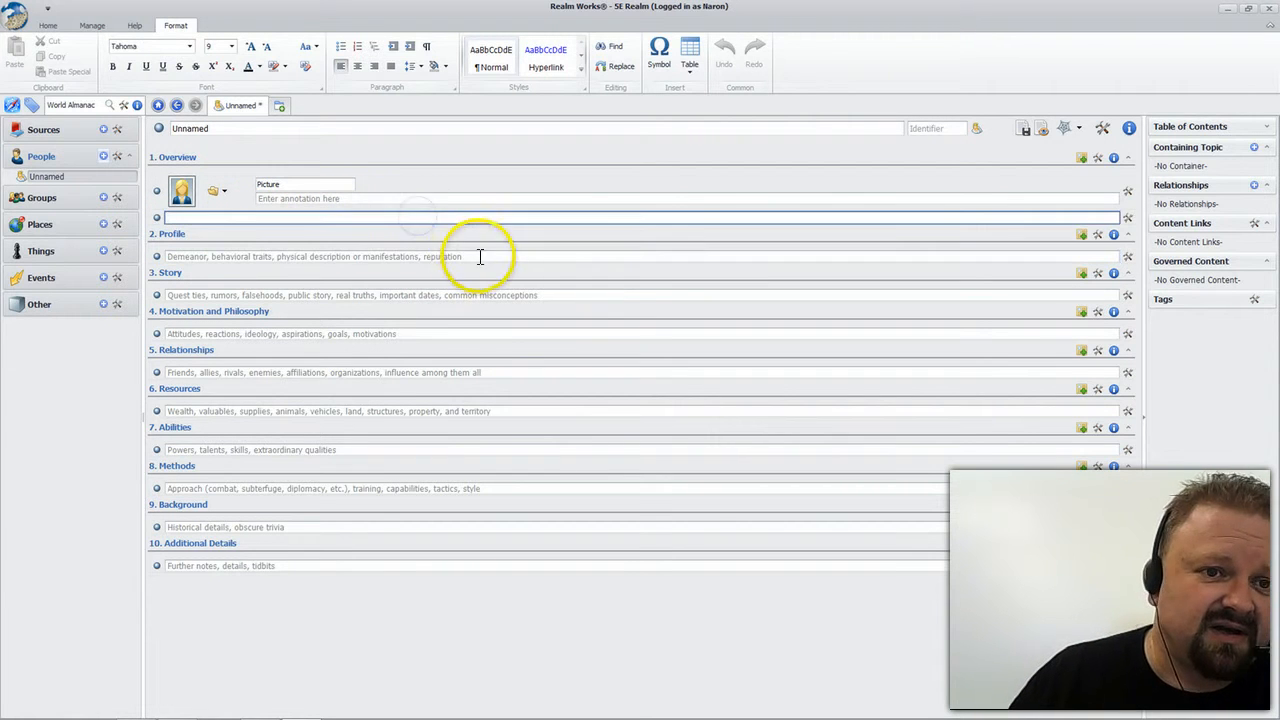
Step: Replace the placeholder name of the new entity topic with "Rena-Vel"
left_click(215, 129)
left_click_drag(215, 129, 173, 129)
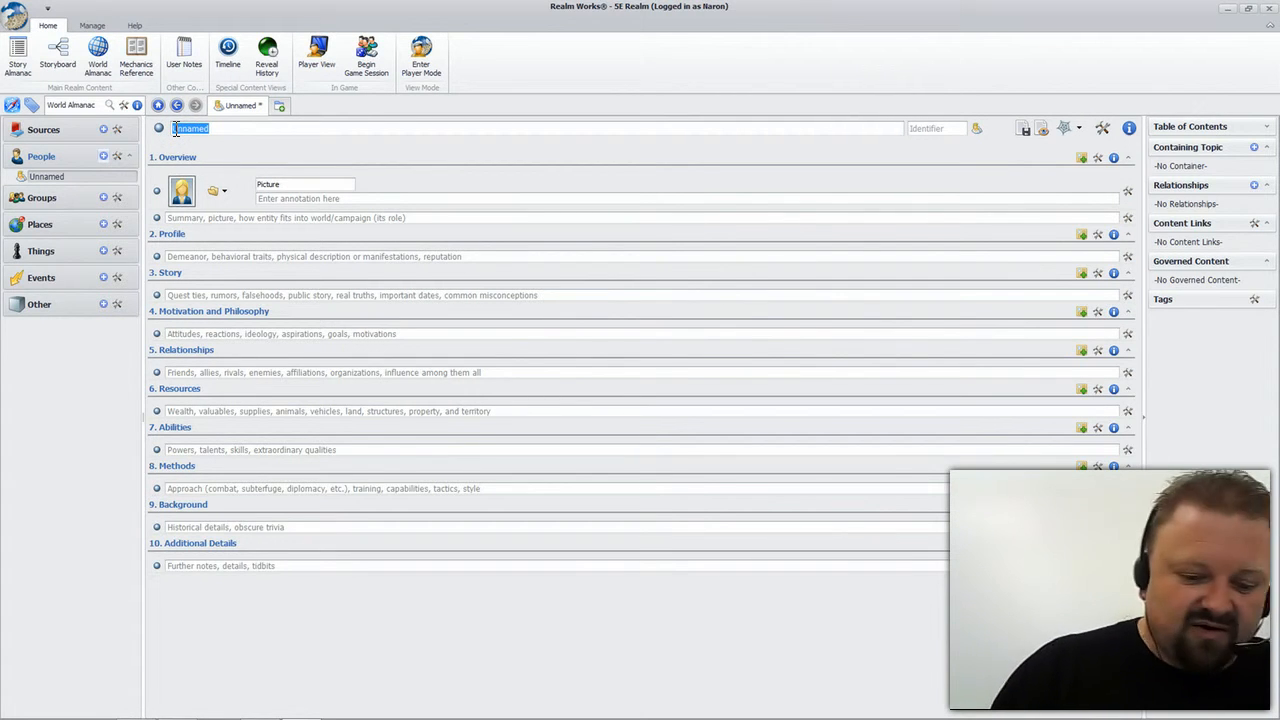
type("Rena")
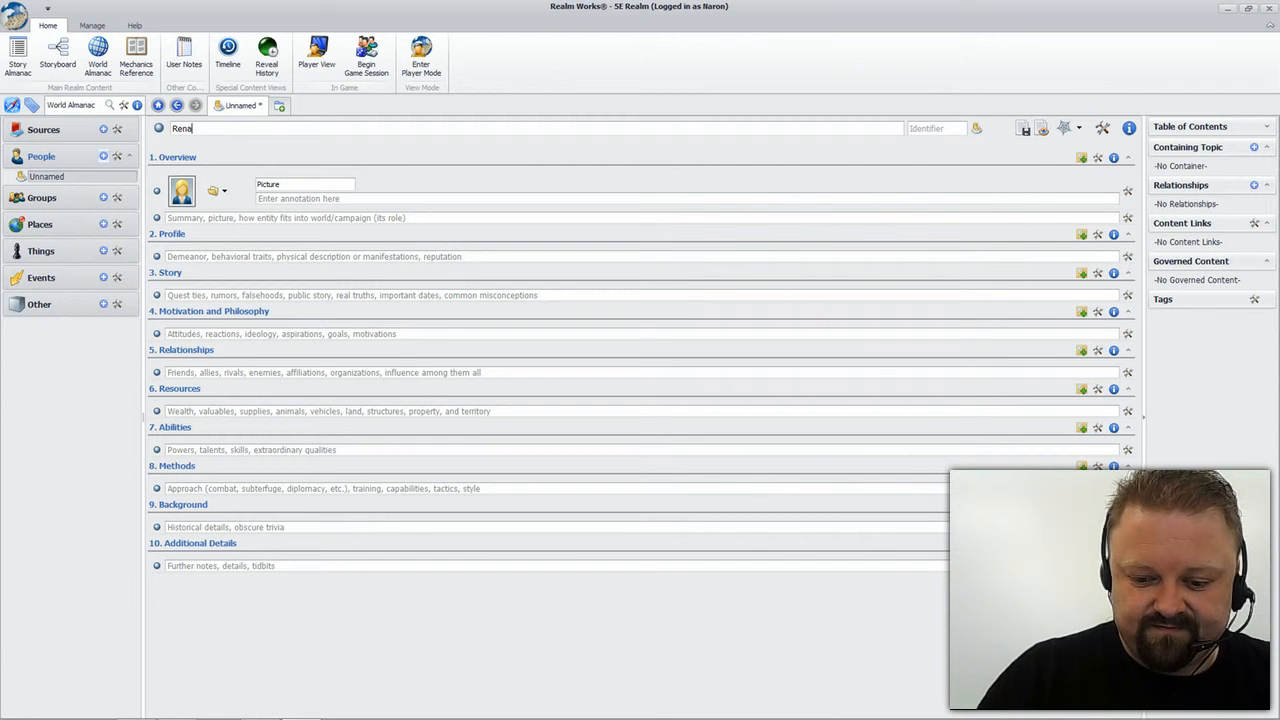
type("-Vel")
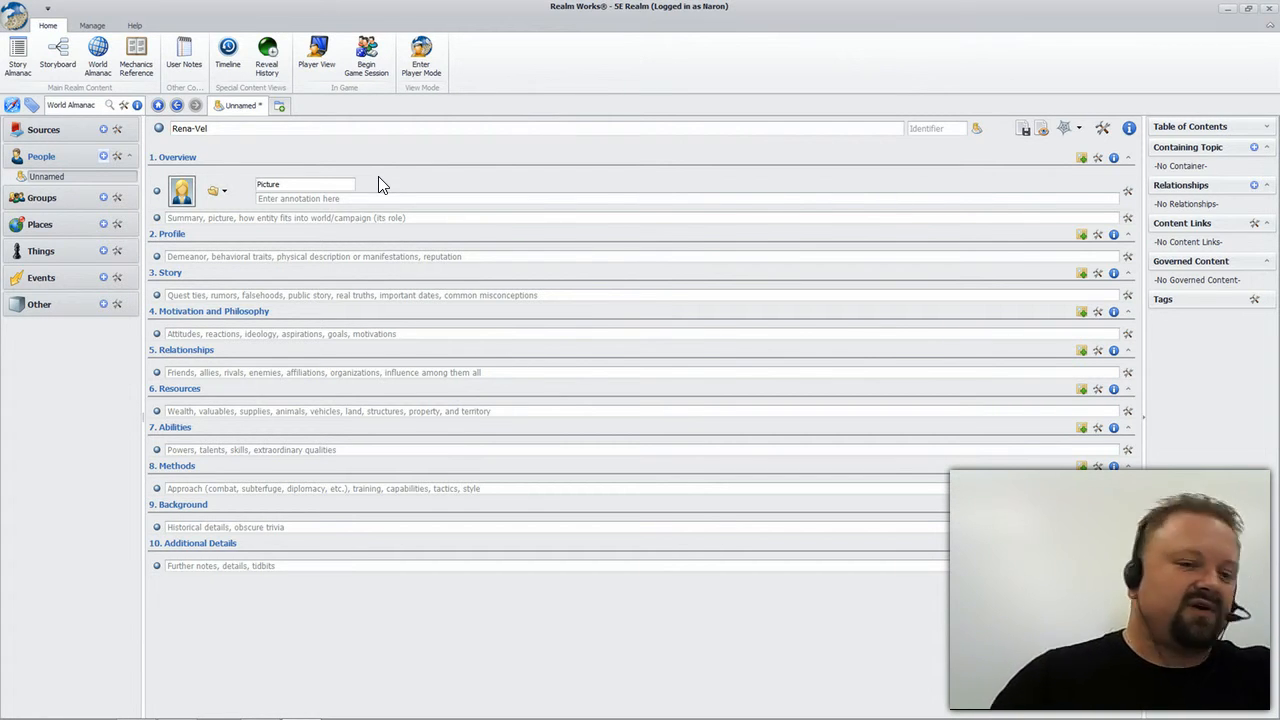
Step: Fill in the Overview summary with "Is the patriarchal energy with the domains of Life, Nature and Light"
left_click(360, 217)
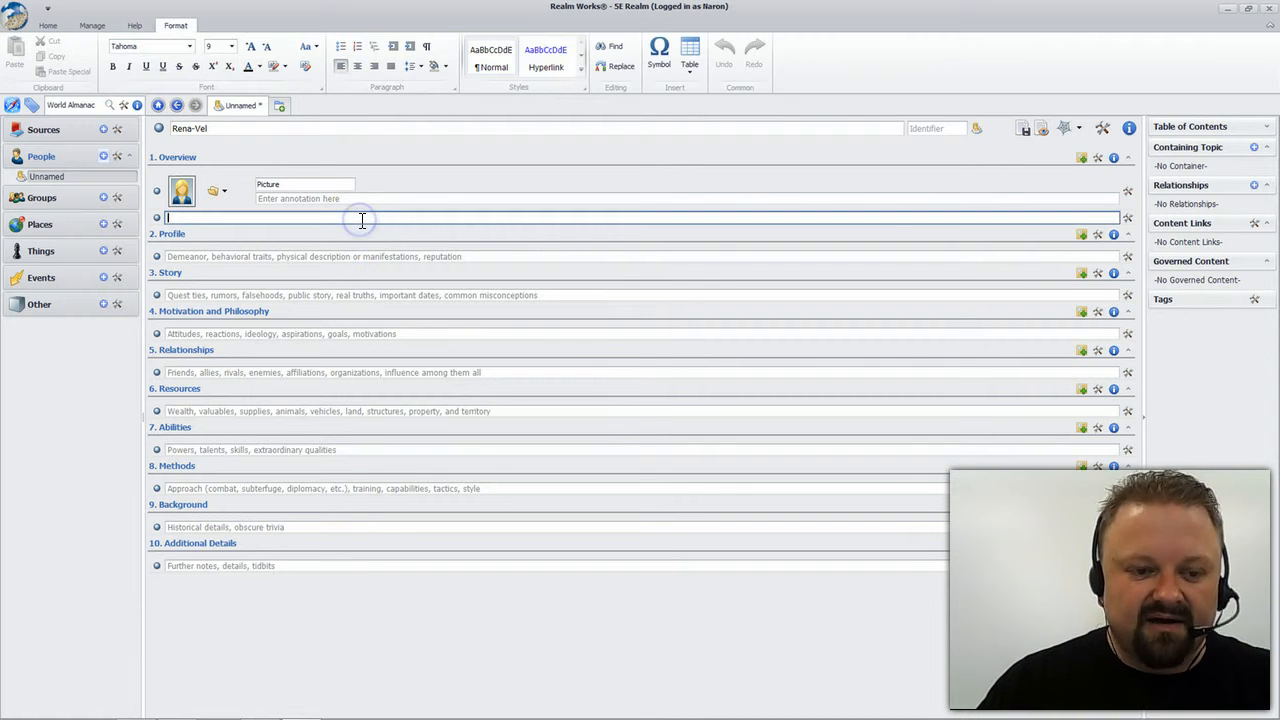
type("Is the")
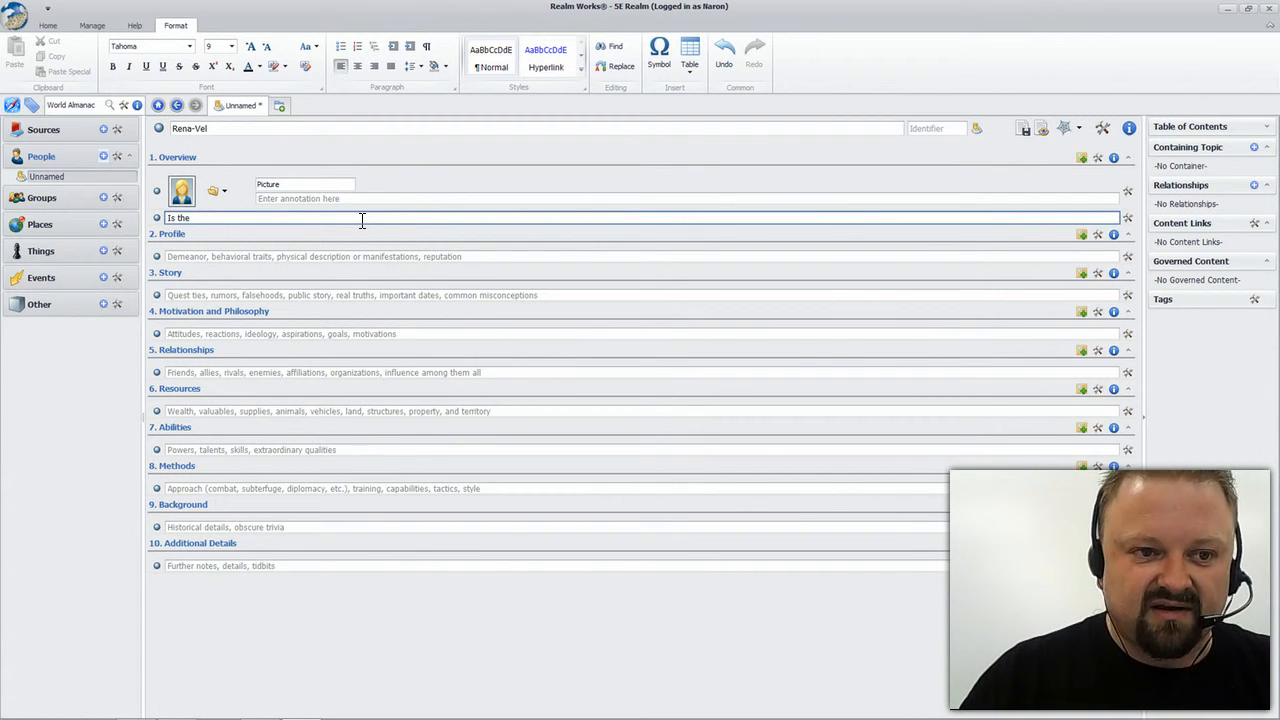
type("patr")
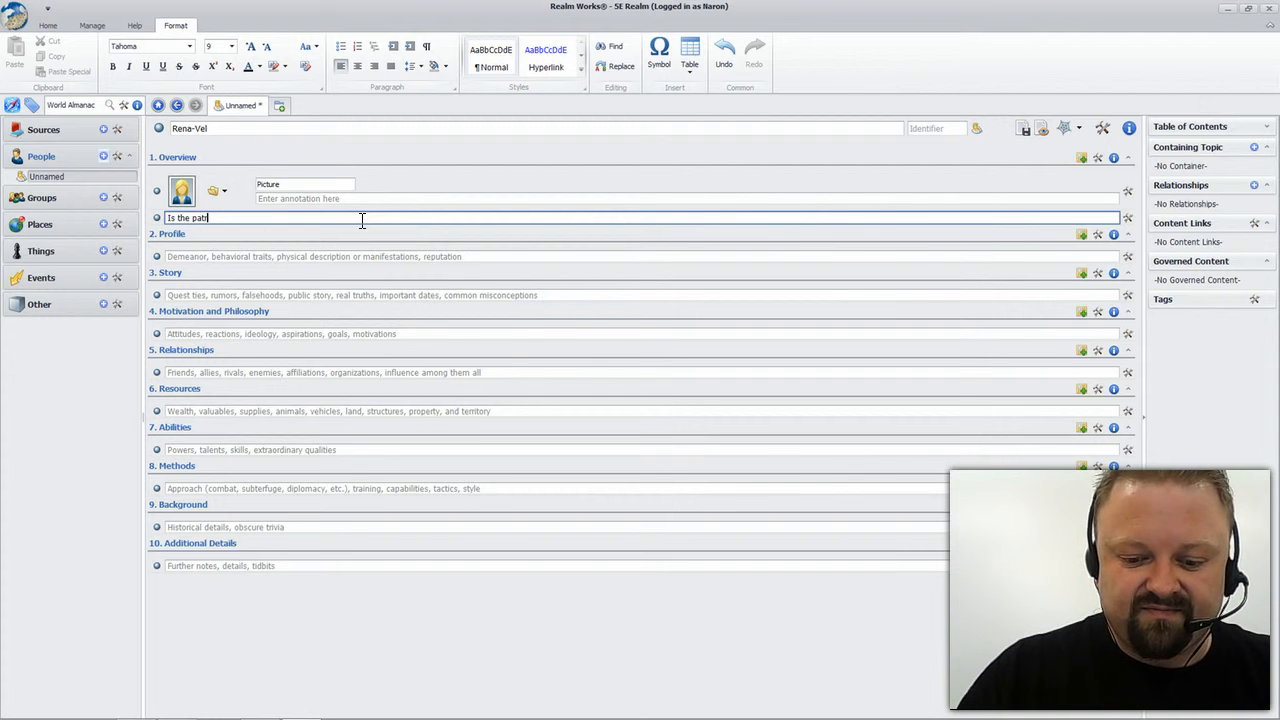
type("iarchal ")
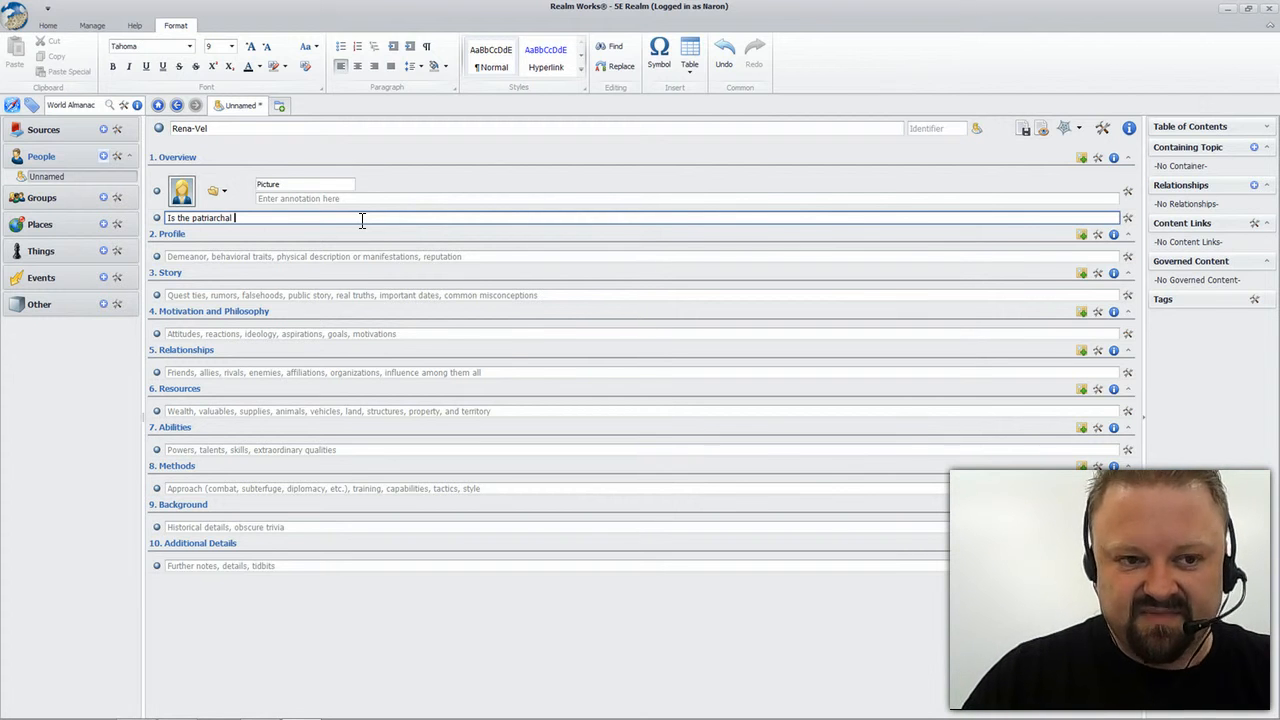
type("energy")
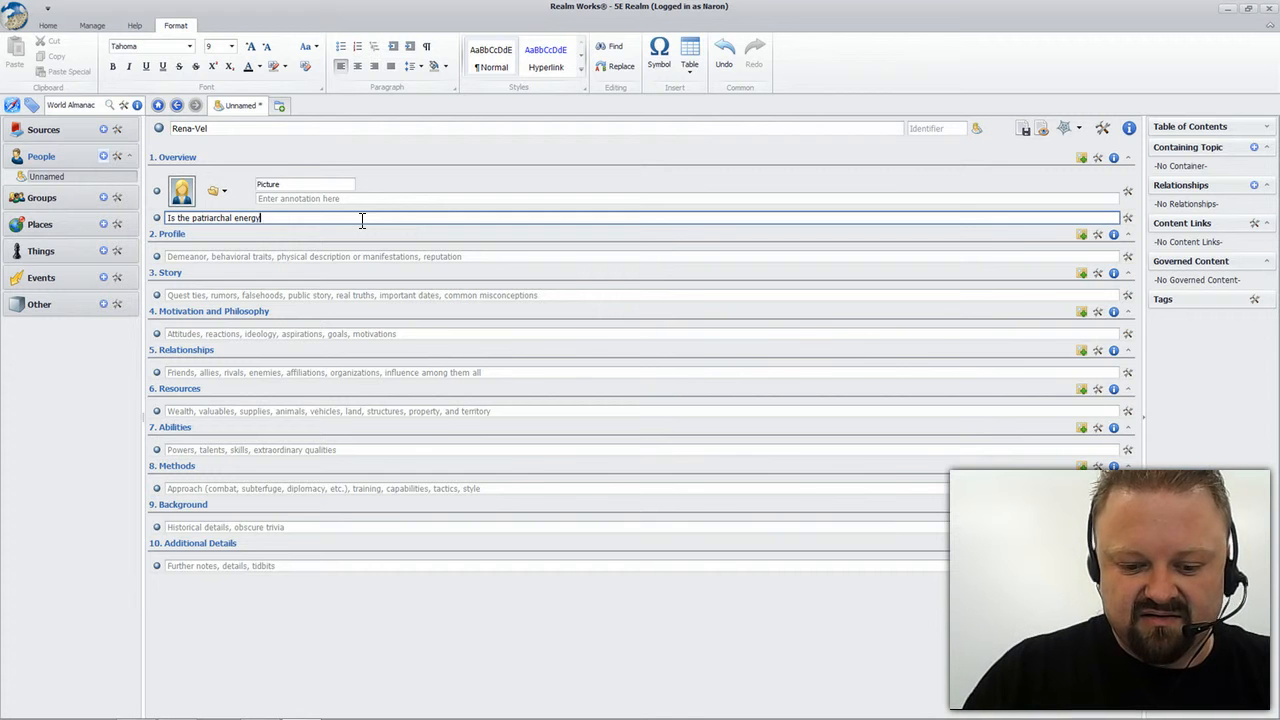
type(" with the dom")
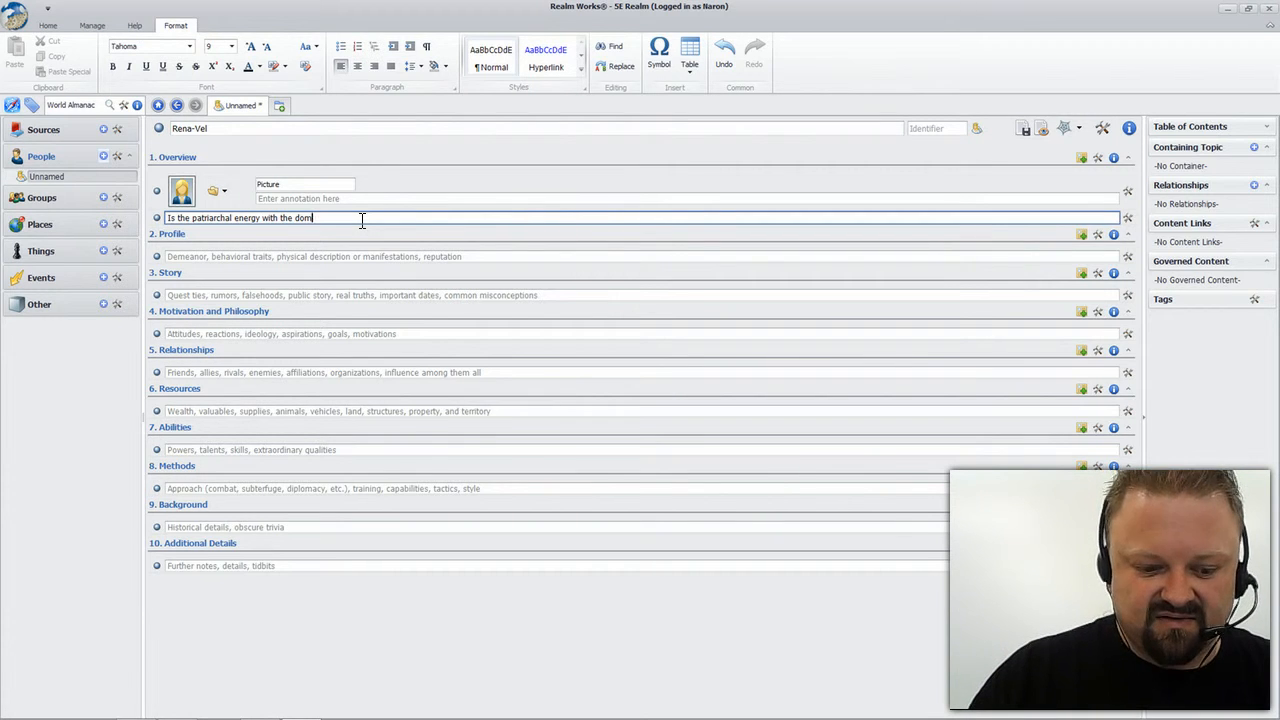
type("Aains of ")
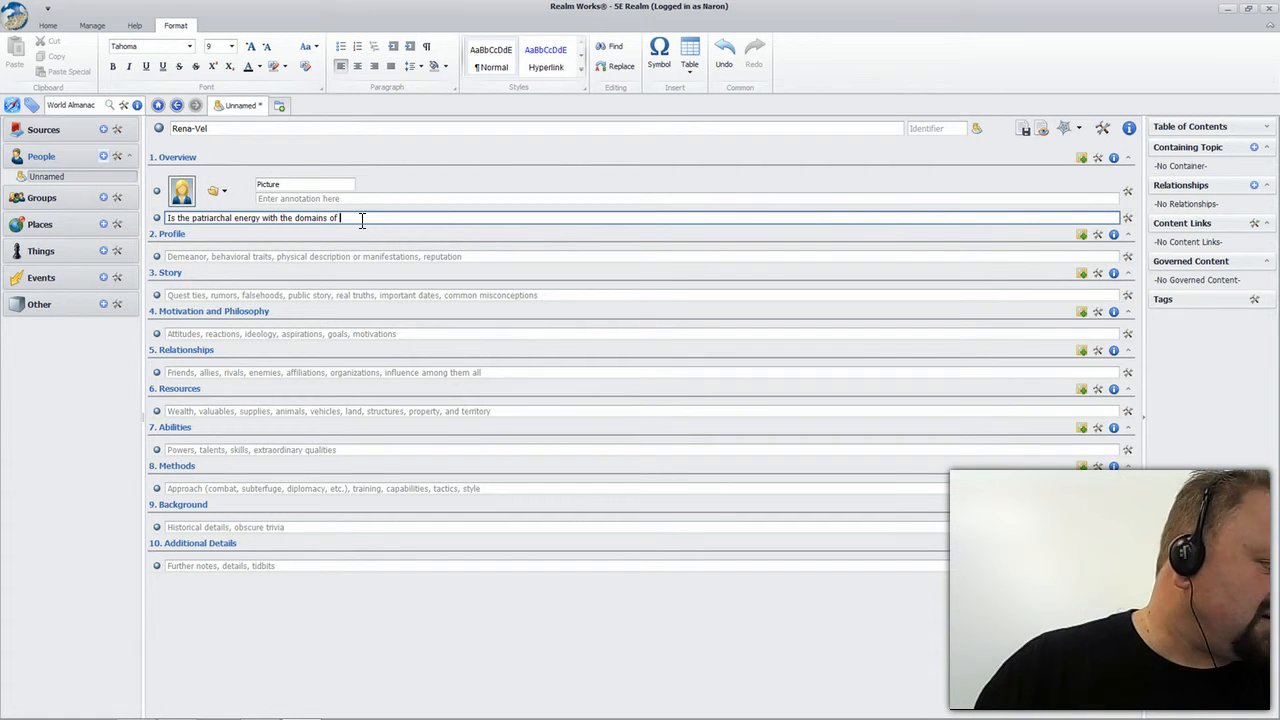
type("Life")
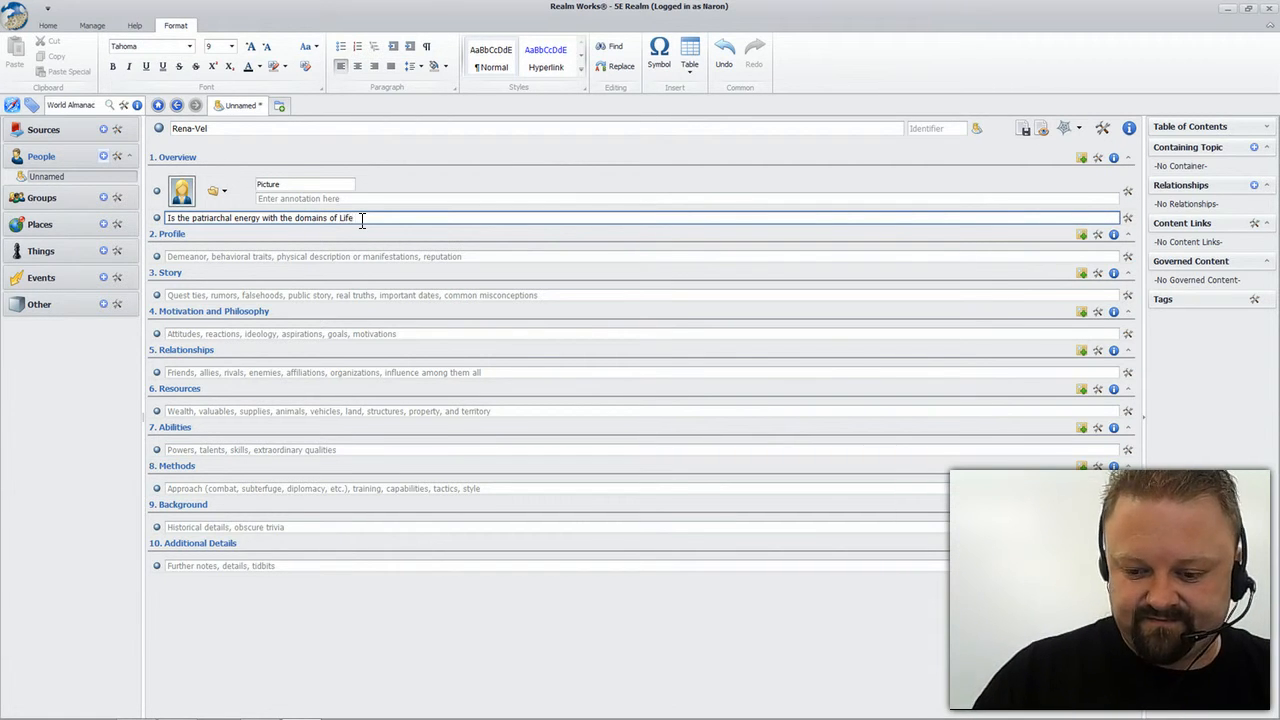
type(", Natu")
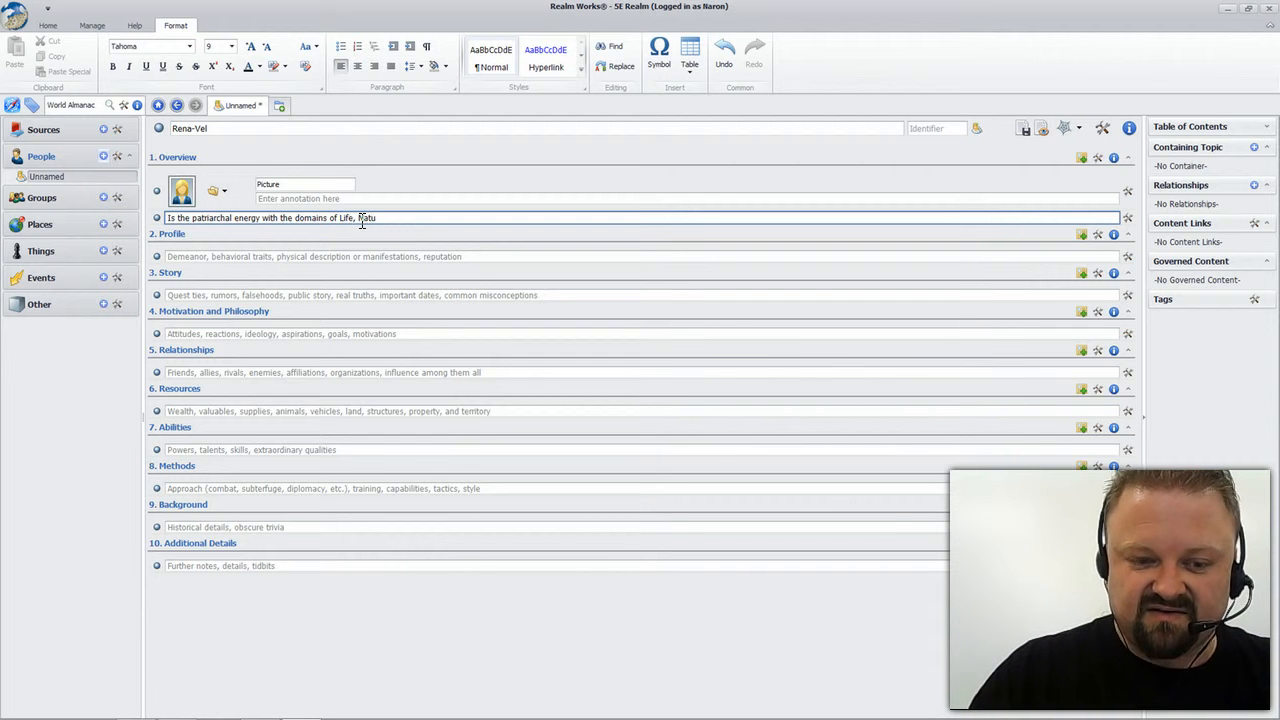
type("re and Light")
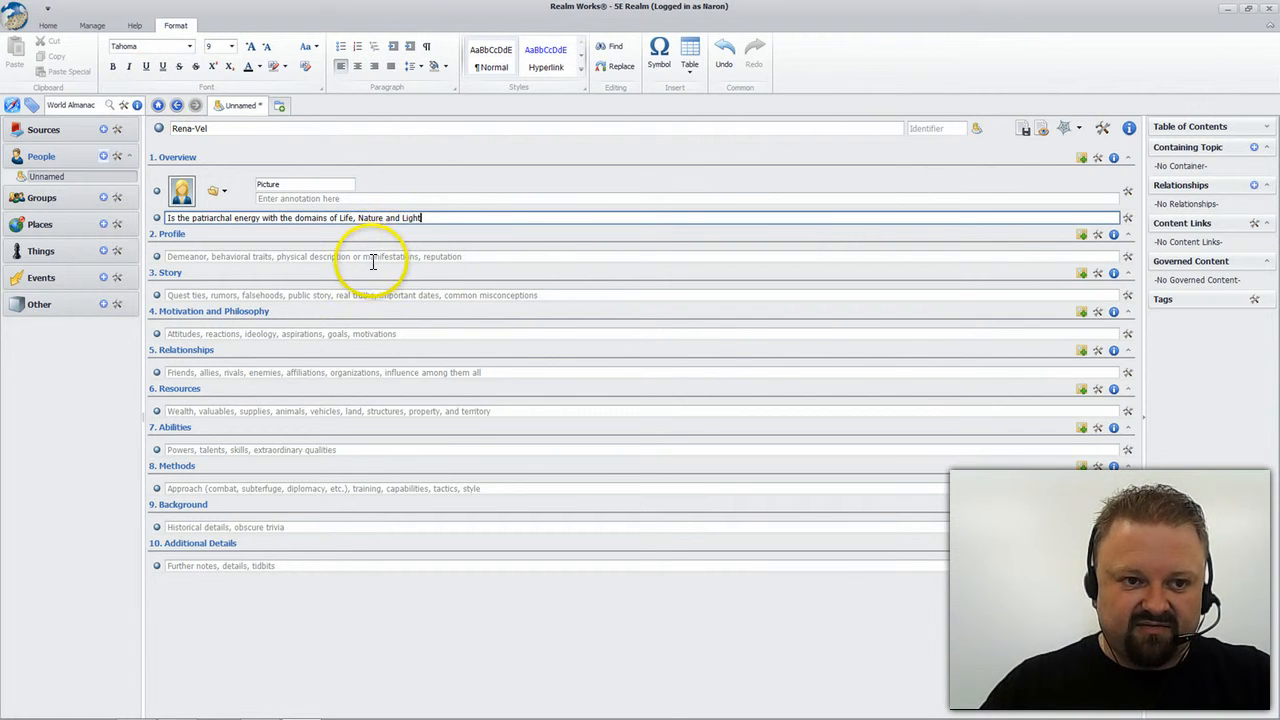
Step: Write in Profile: "The gods are energies rather than humanised elements and they are prayed to by their worshippers in an abstract manner"
left_click(366, 256)
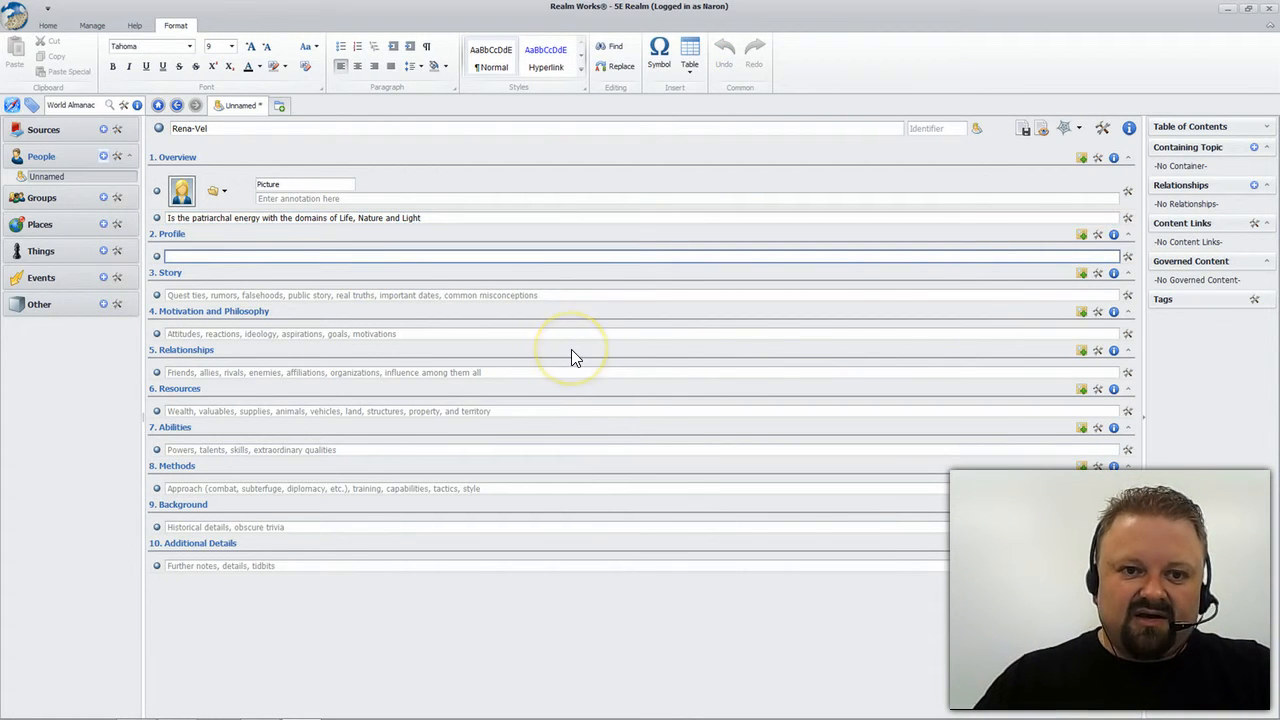
type("The")
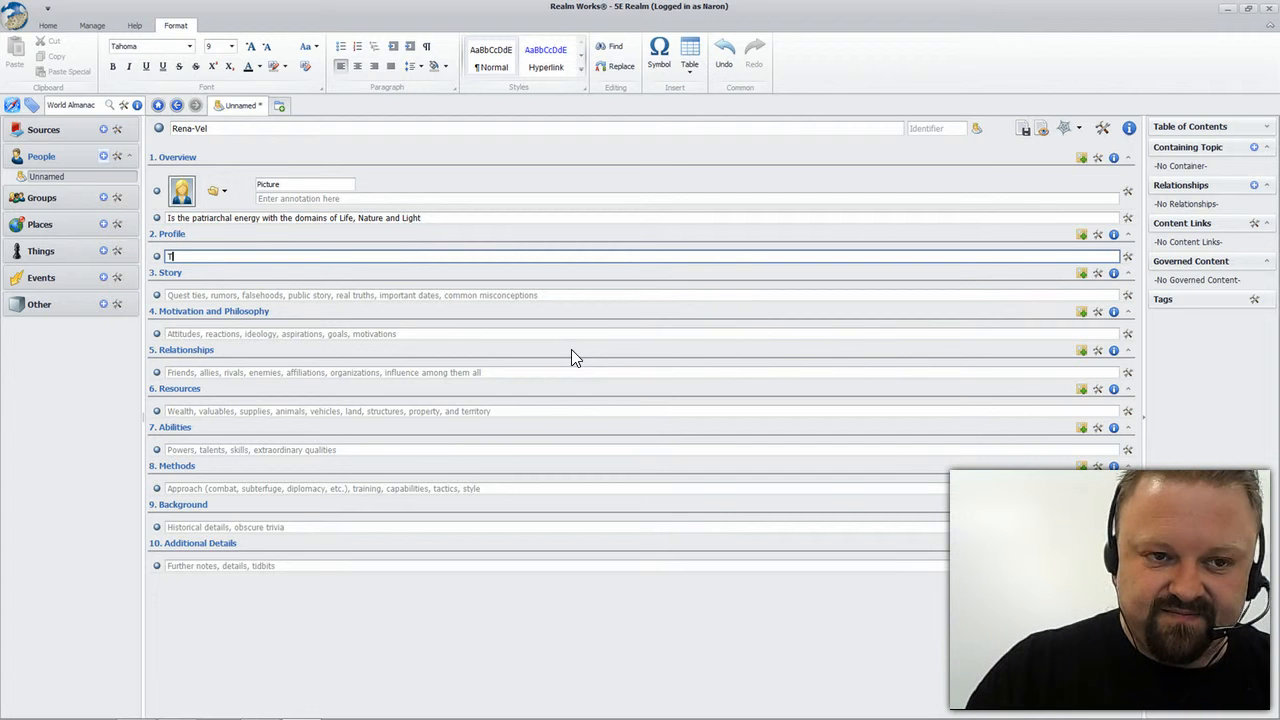
type("are energies rather tha")
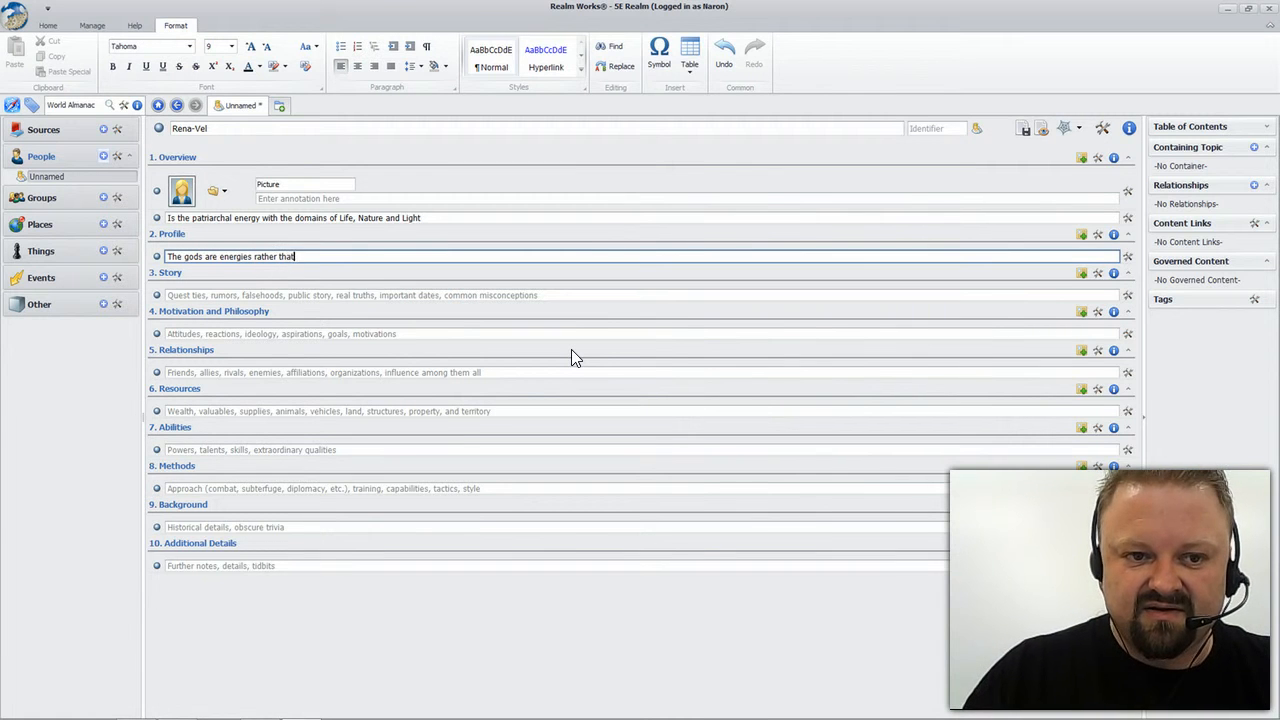
type("n humanised")
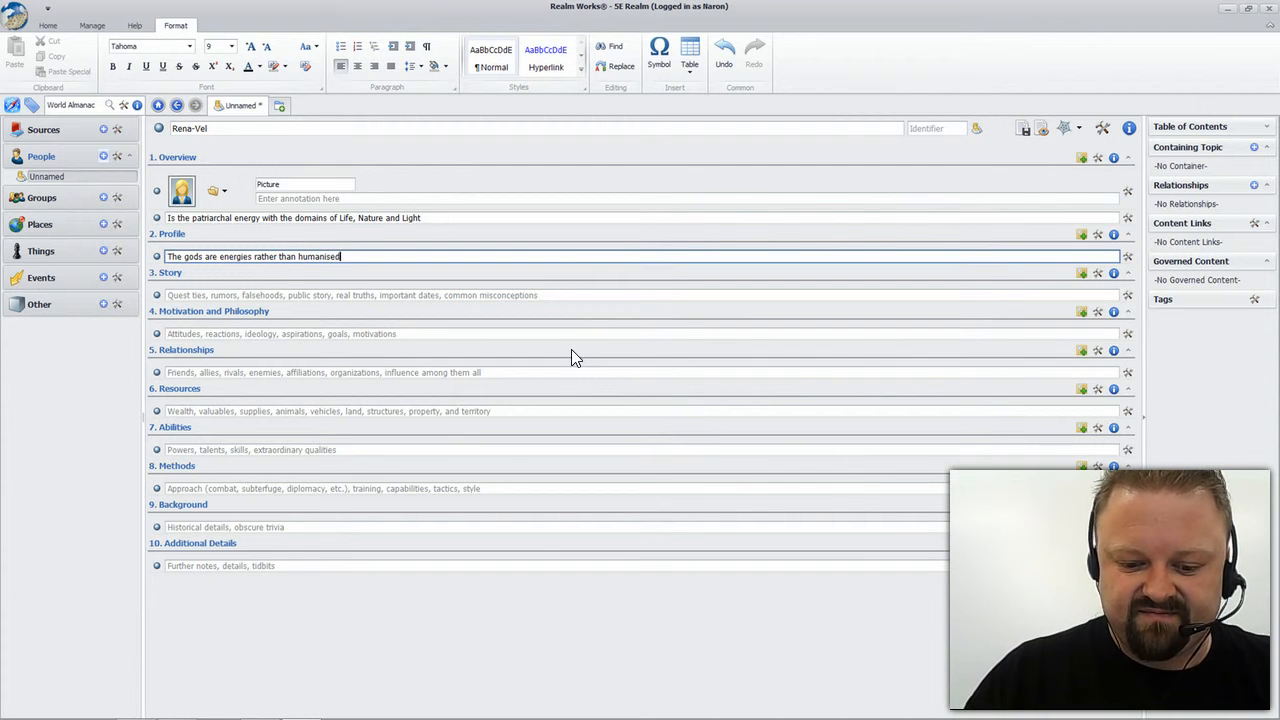
type(" elements")
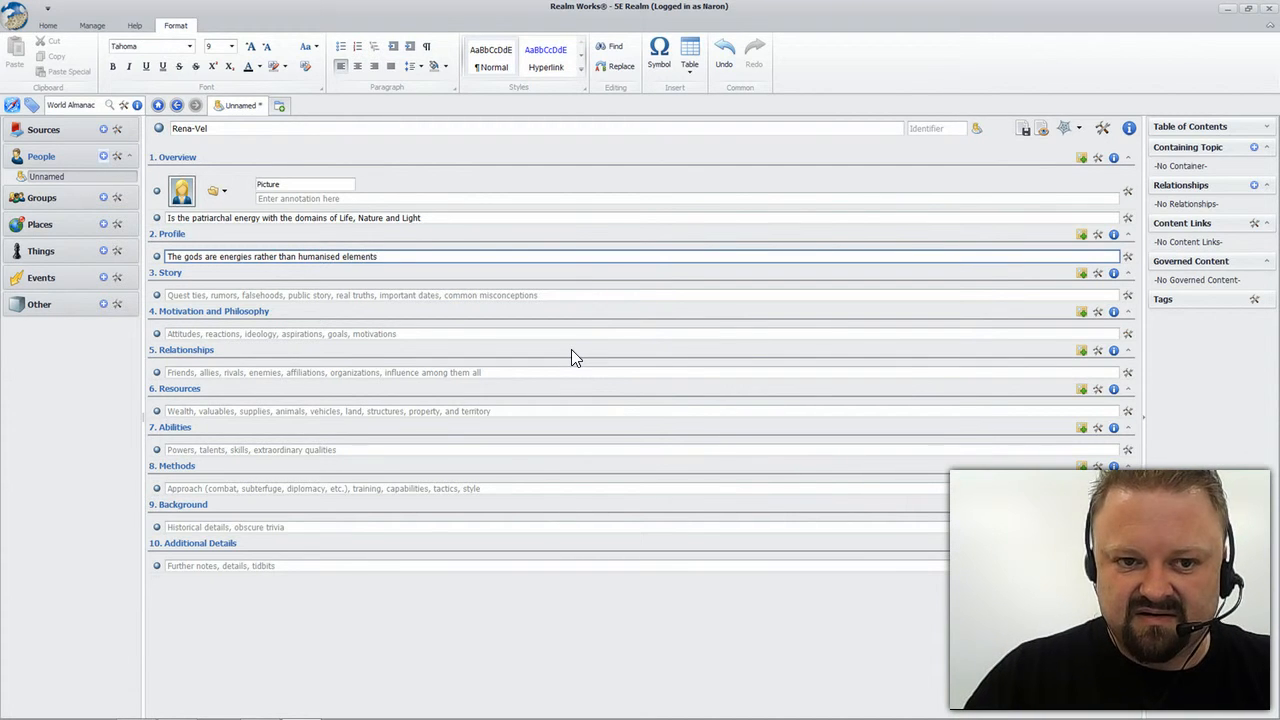
type(" and they")
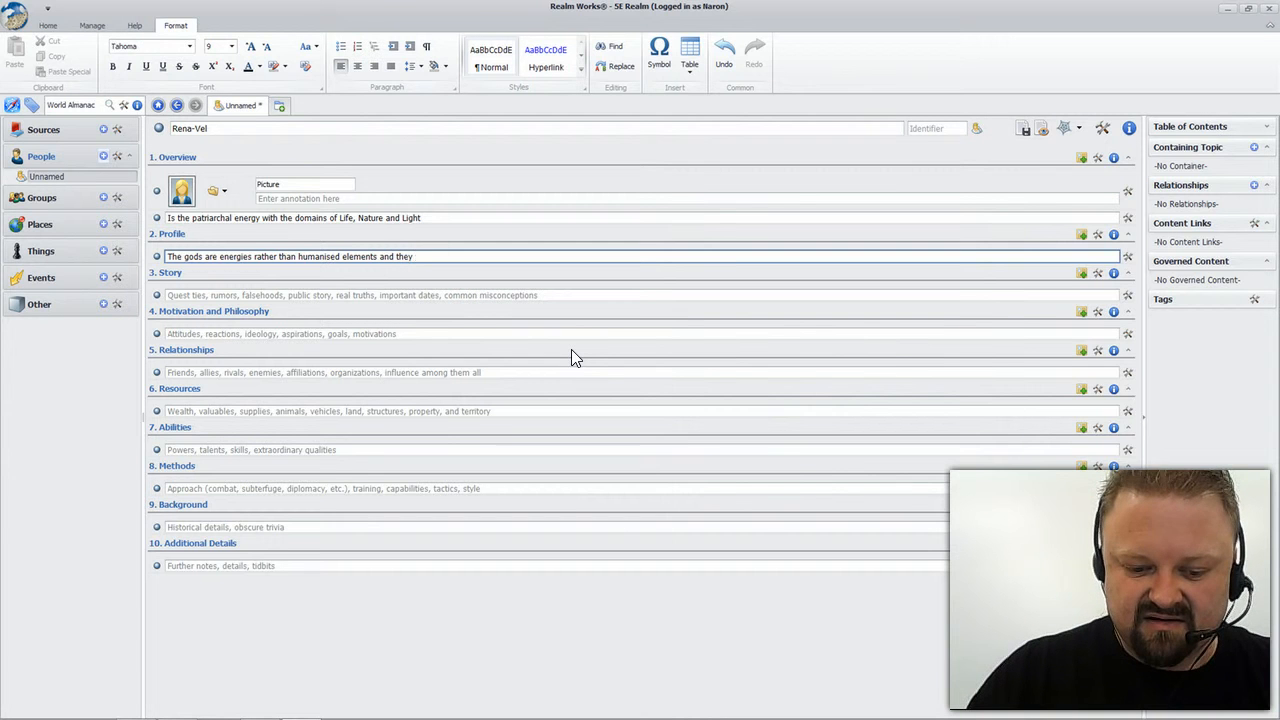
type(" are pre")
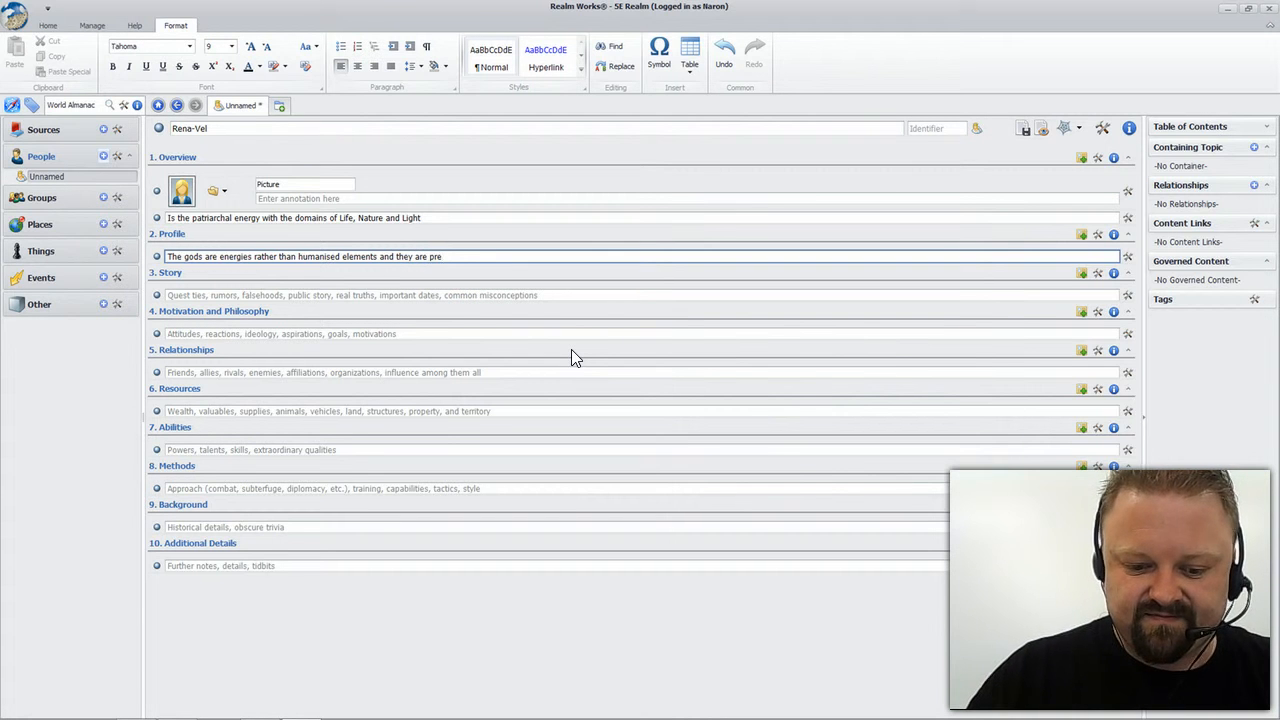
key("BackSpace")
type("ayed")
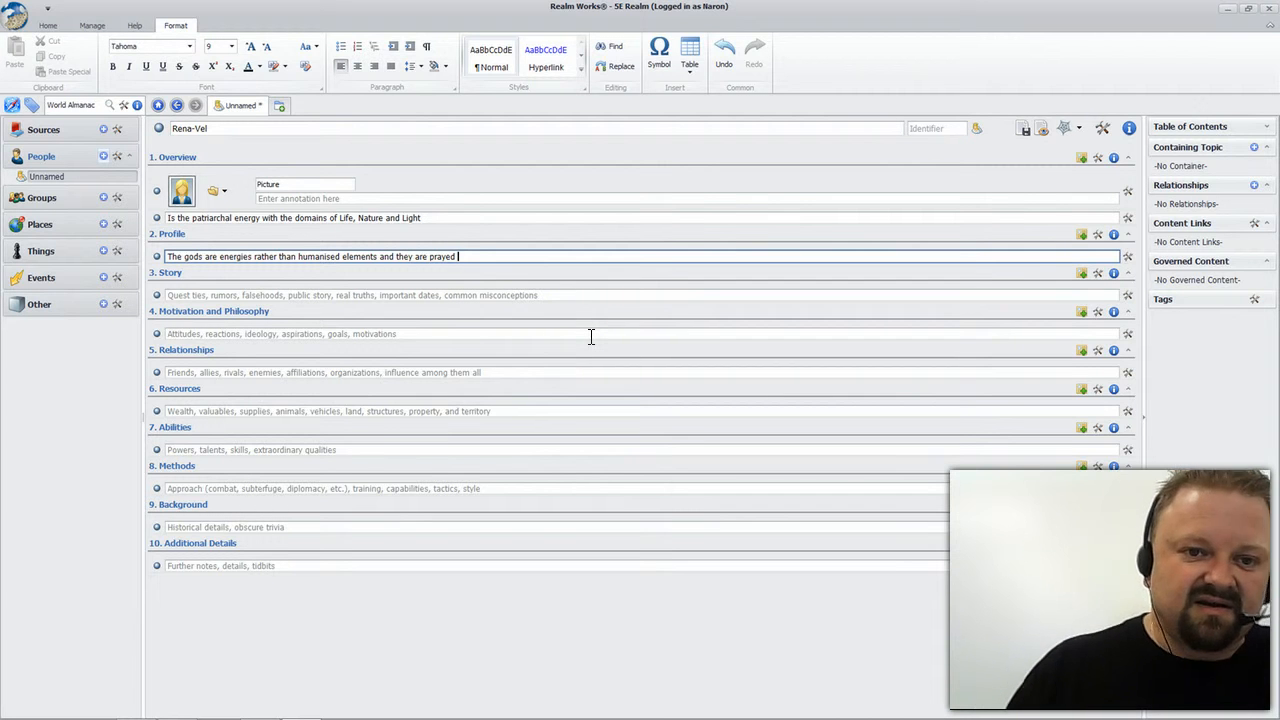
type(" to by ")
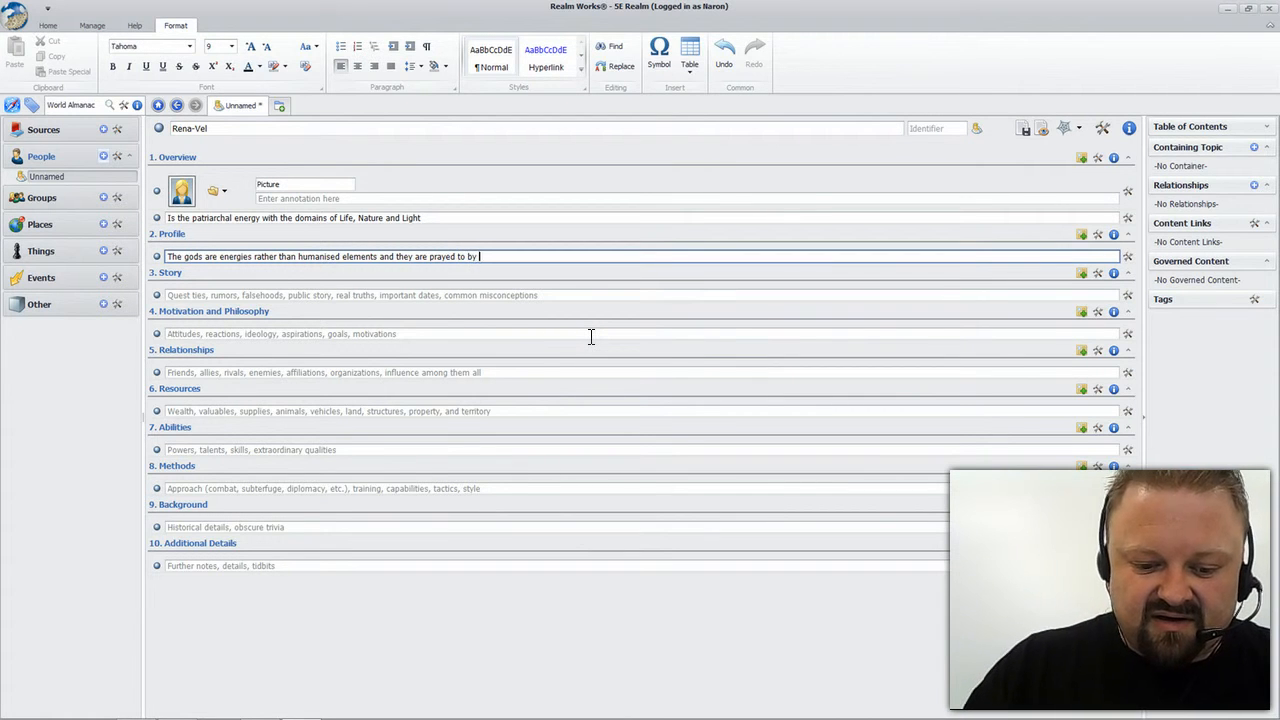
type("their ")
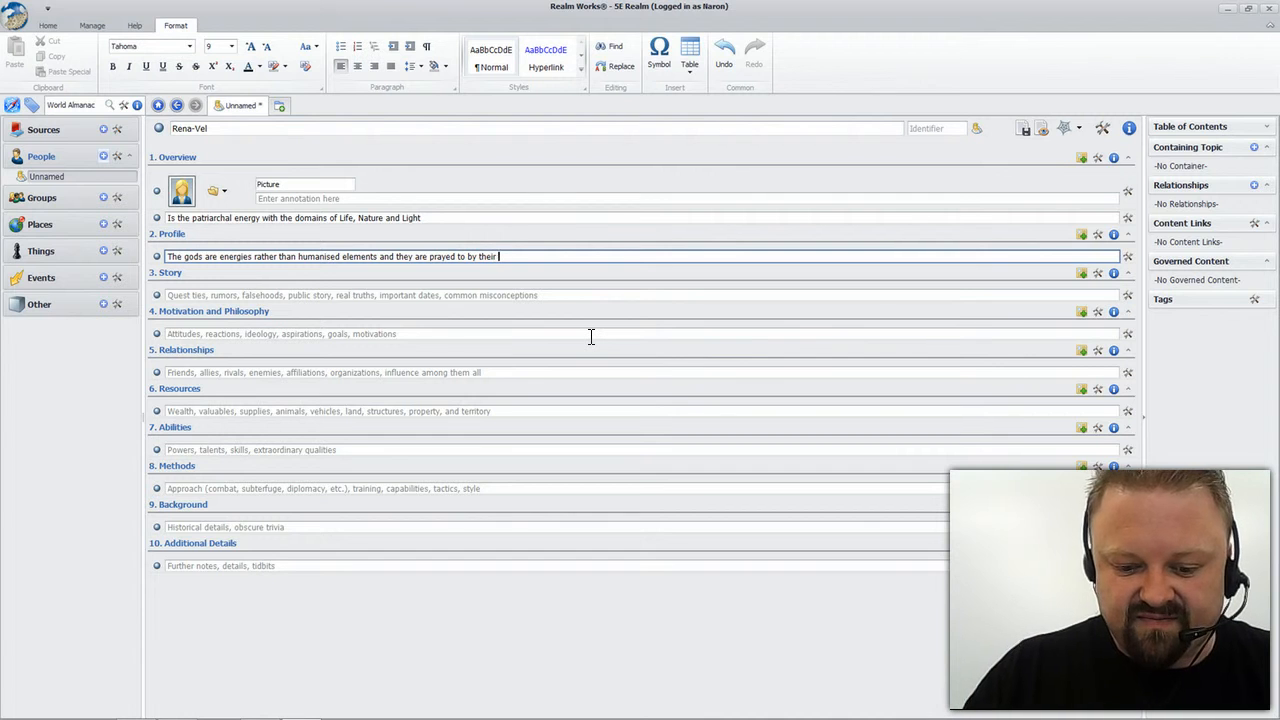
type("worshippe")
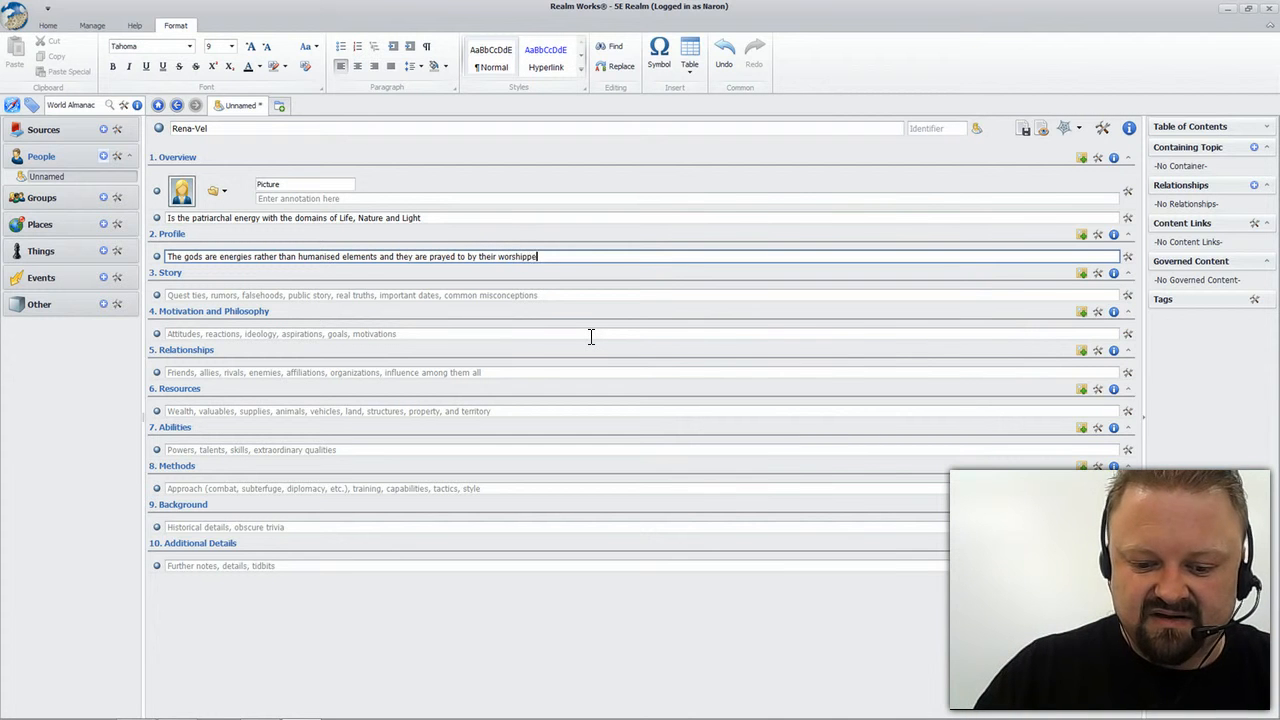
type("rs in an abs")
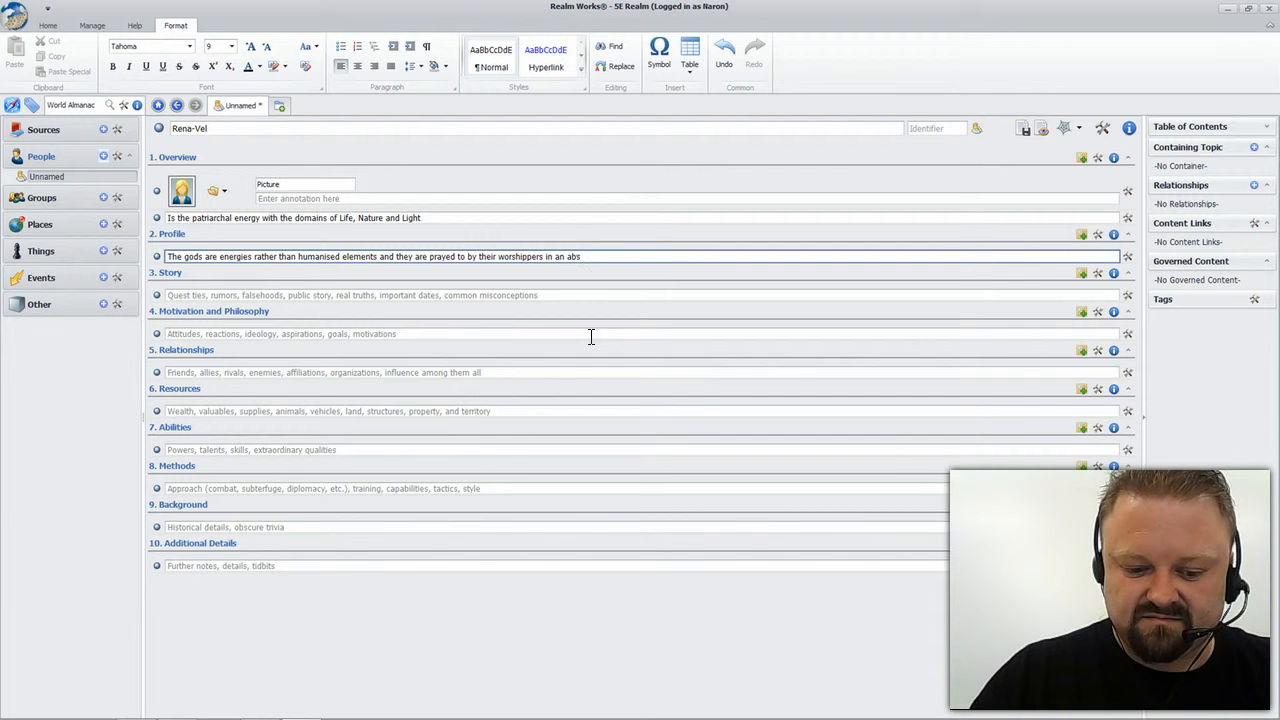
type("tract manner")
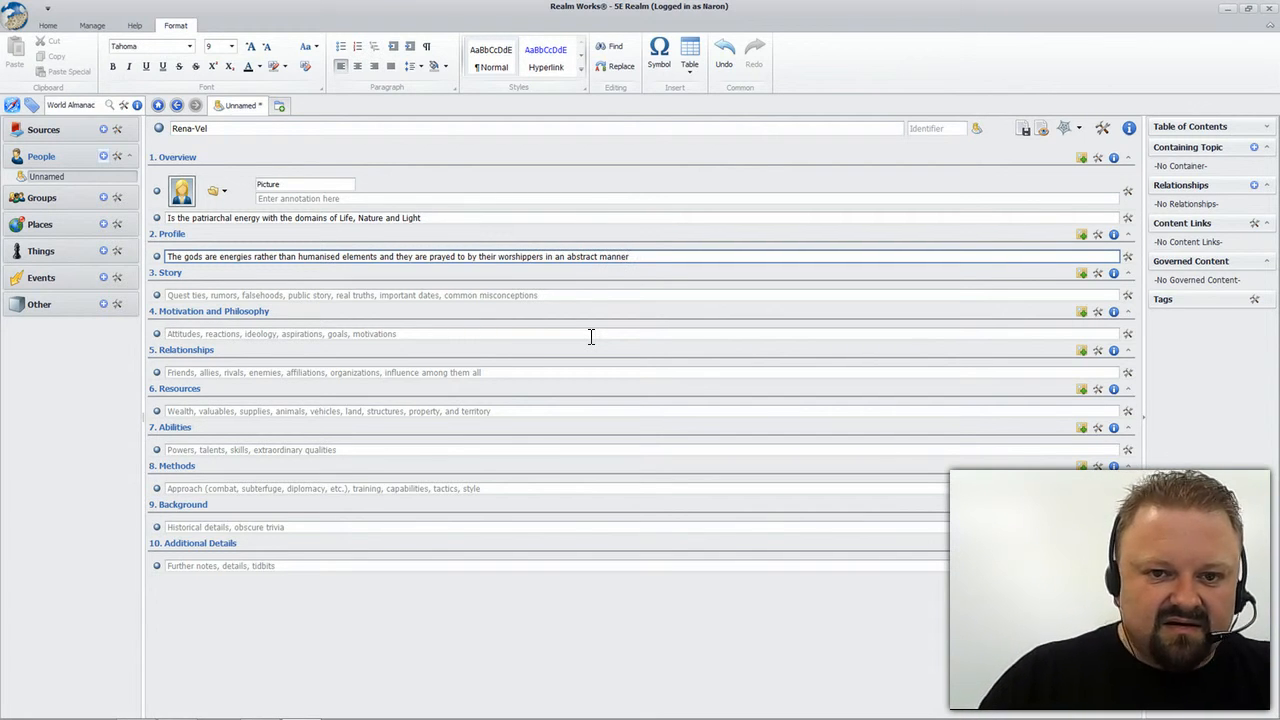
Step: End the first Profile sentence with a period and add "Rena-Vel is the source energy for the Life, Nature and Light domains."
type(".  Rena-Vel is the")
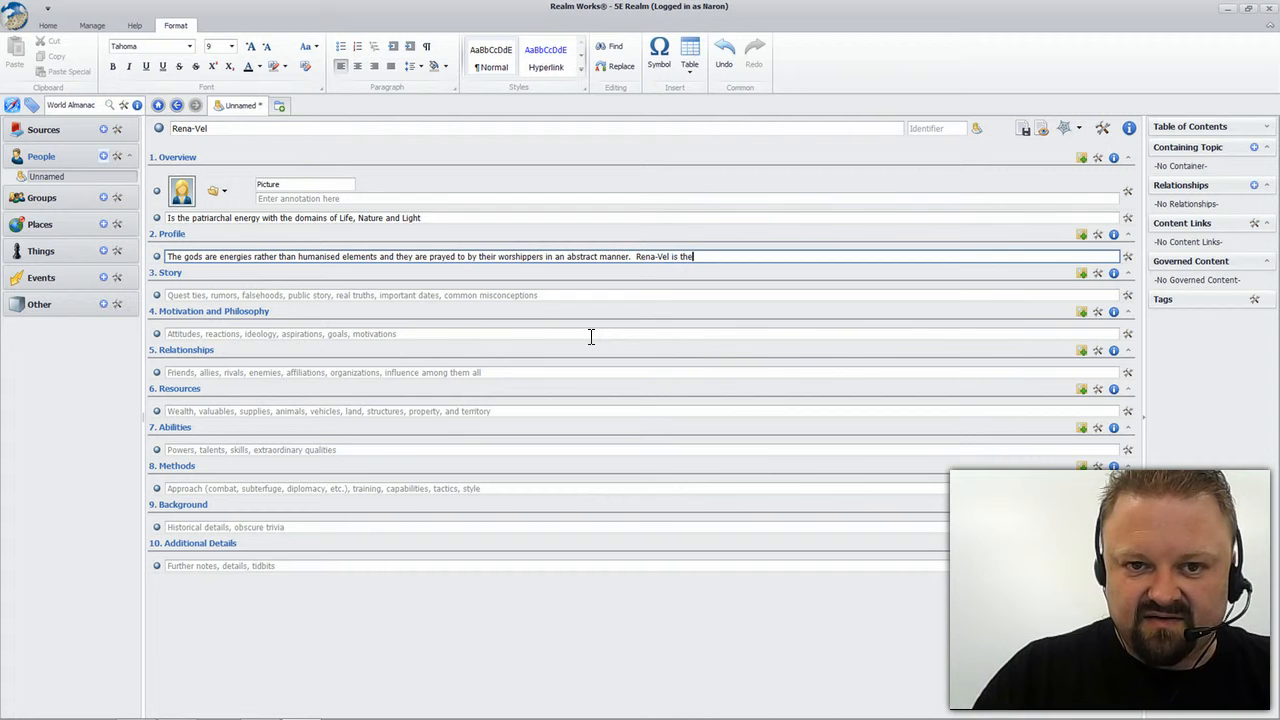
type(" source energy for the Life, Nature and Light")
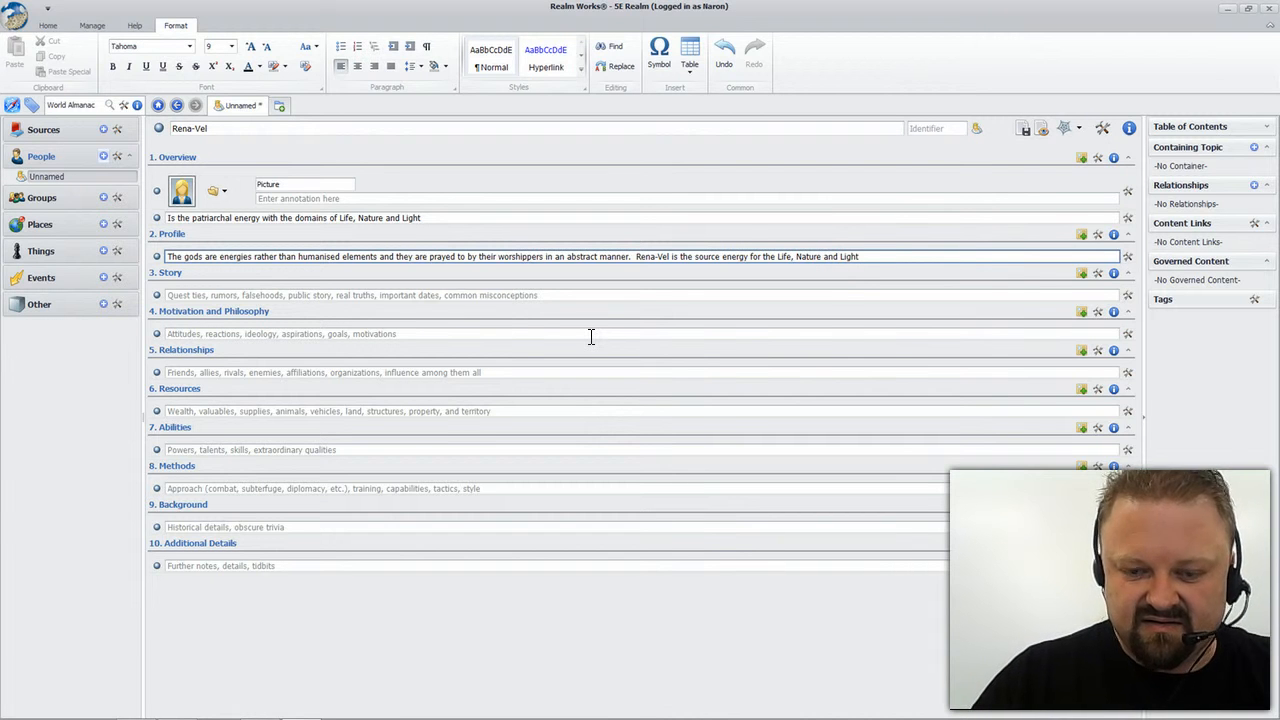
type(" domains.")
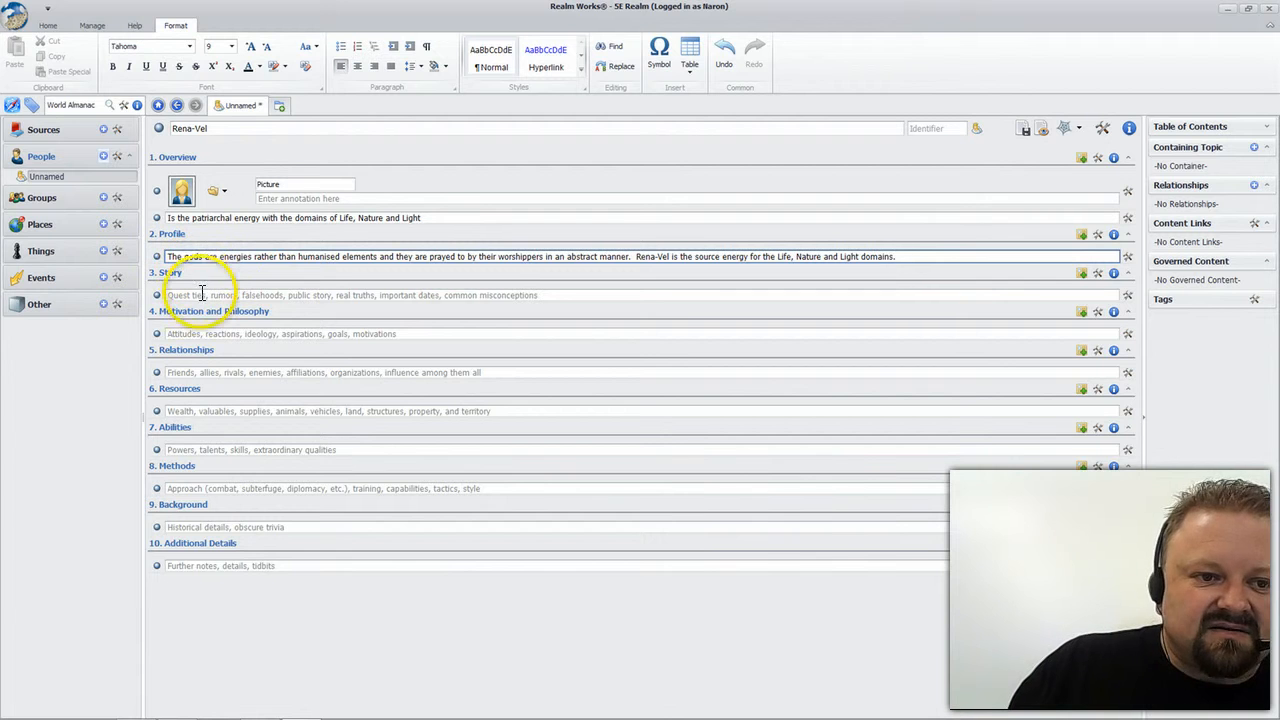
Step: Write in Motivation and Philosophy: "These are too alien to place specifics on though the entities do have their own agendas."
left_click(250, 333)
type("These are too alien to")
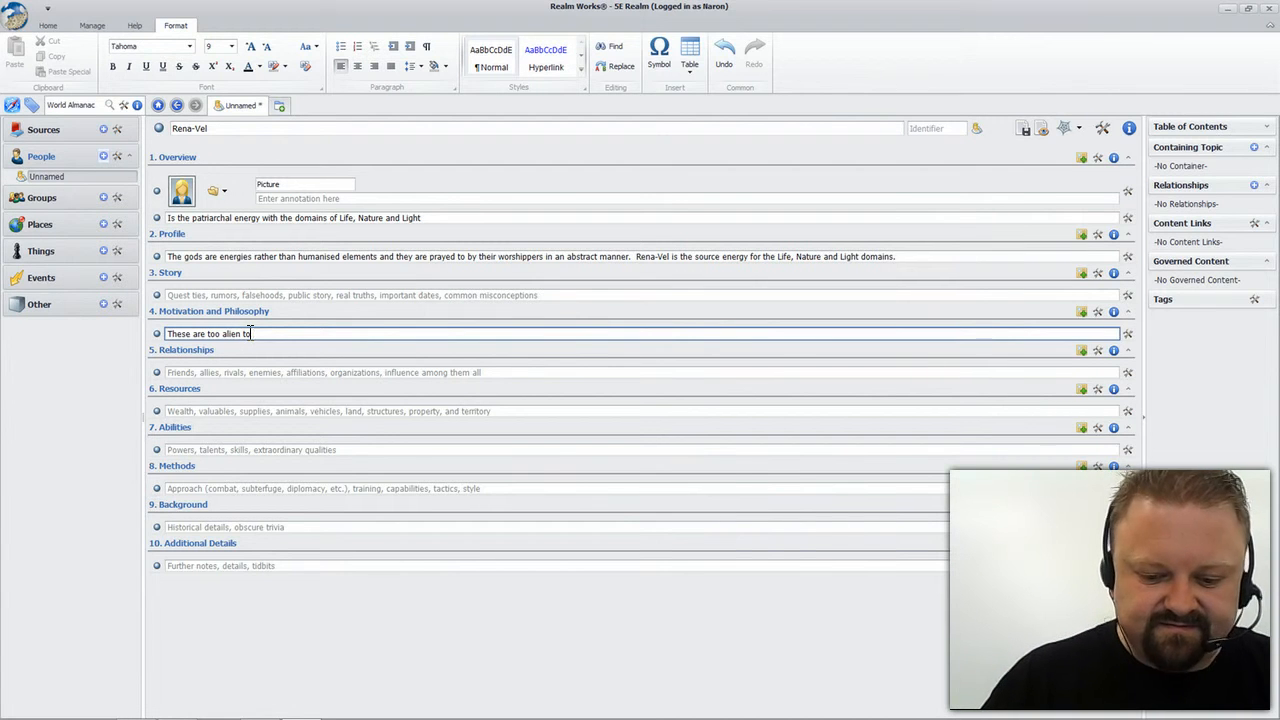
type("pla")
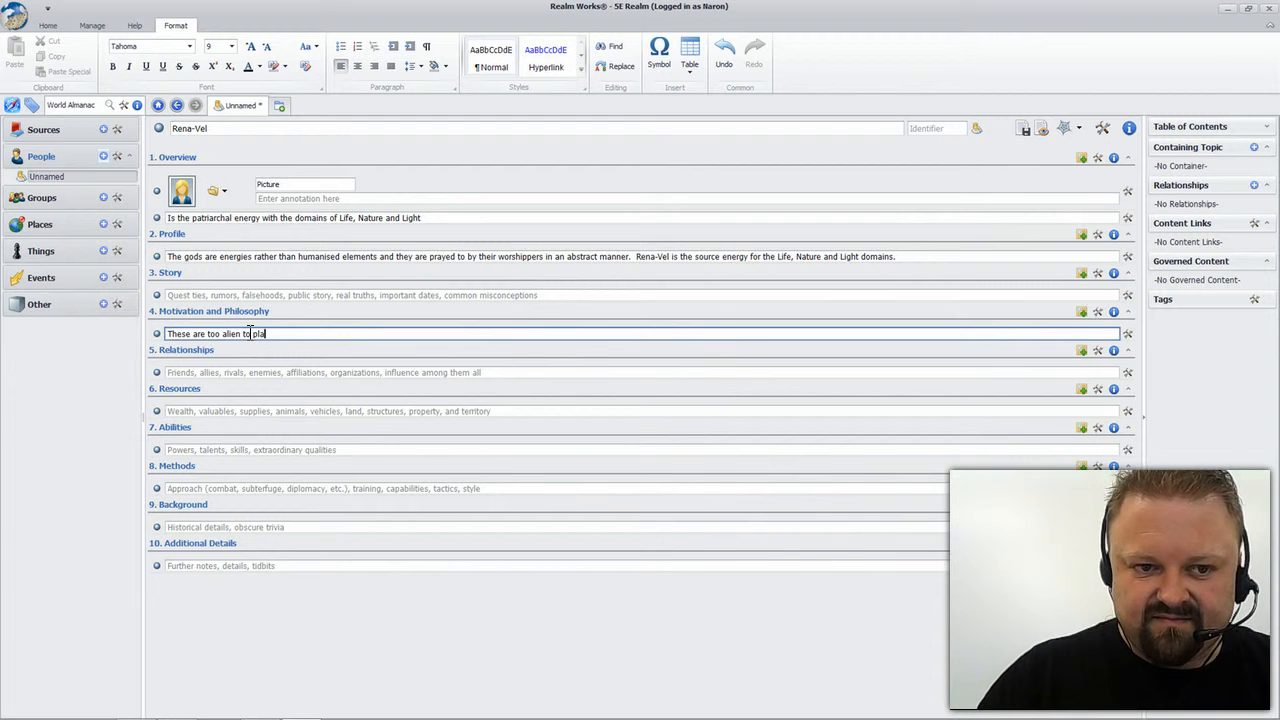
type("ce specific")
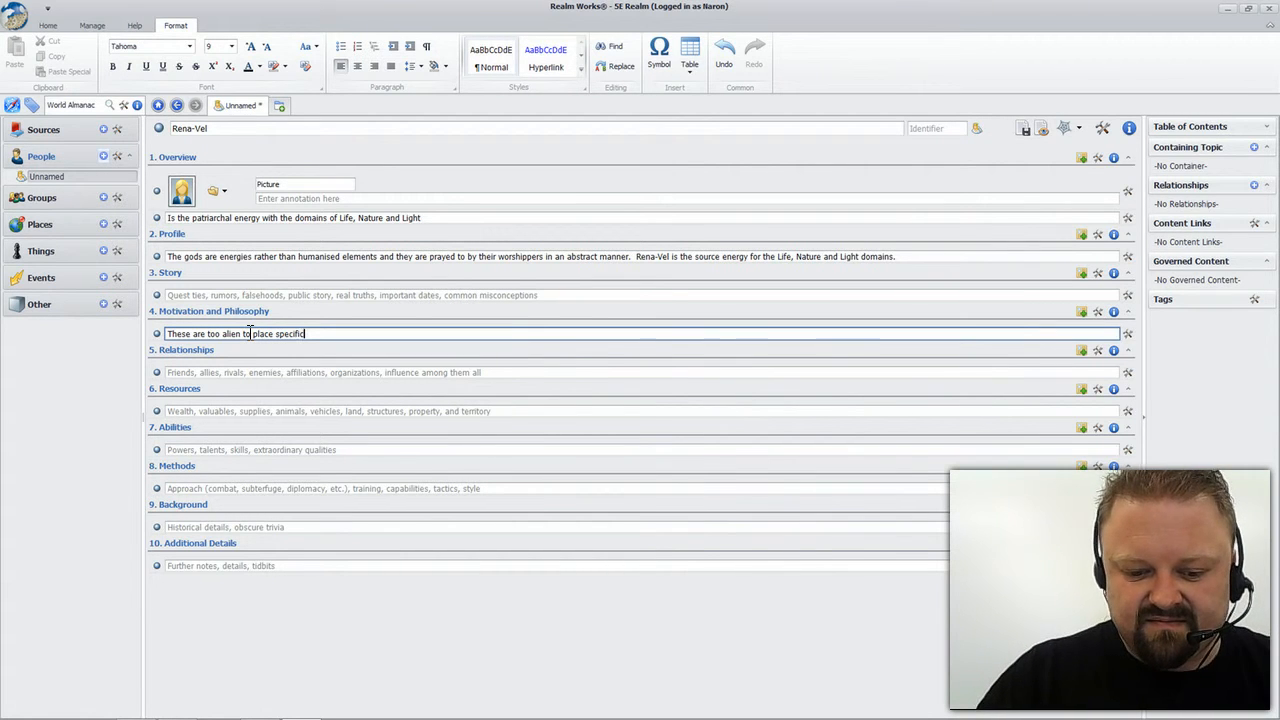
type("s on t")
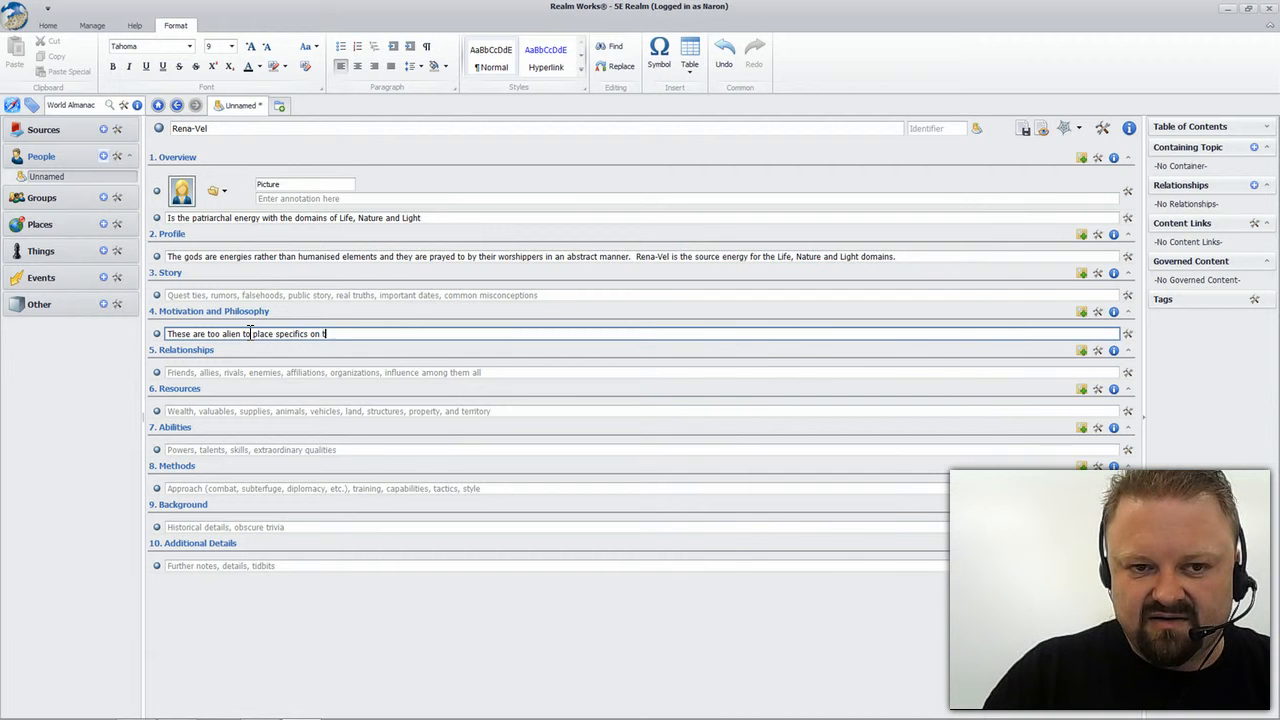
type("hough the ")
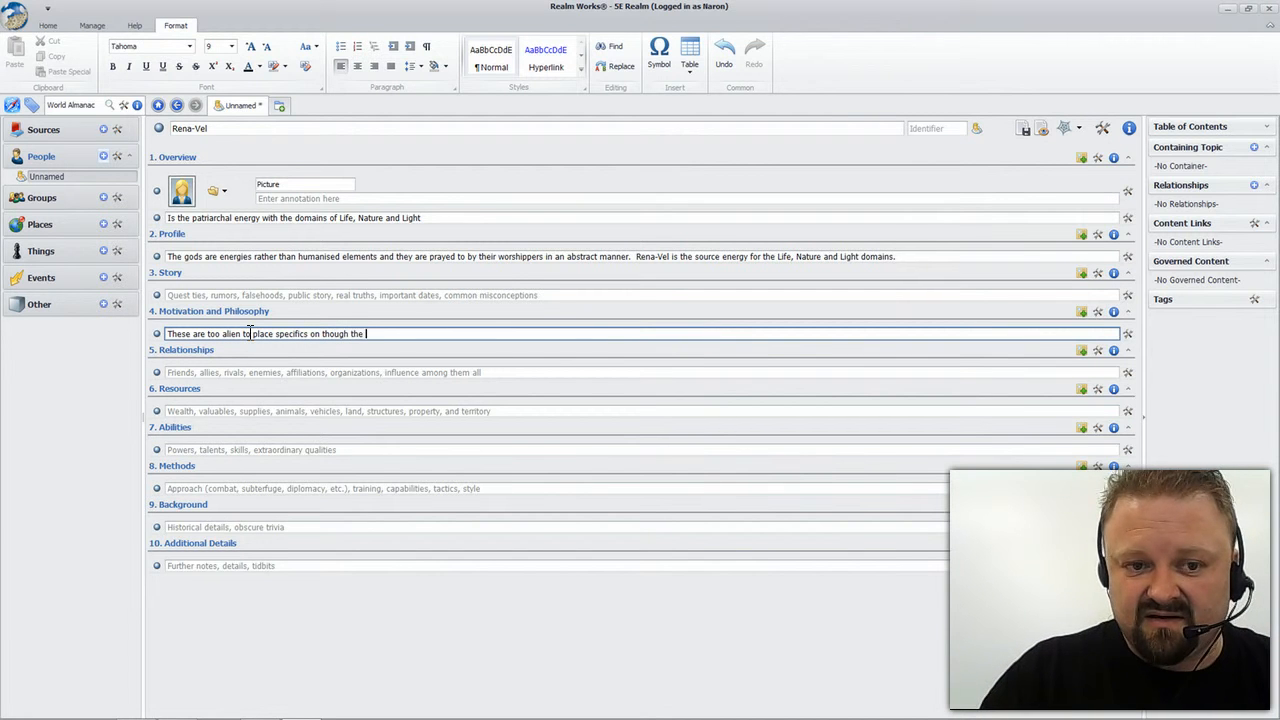
type("entiti")
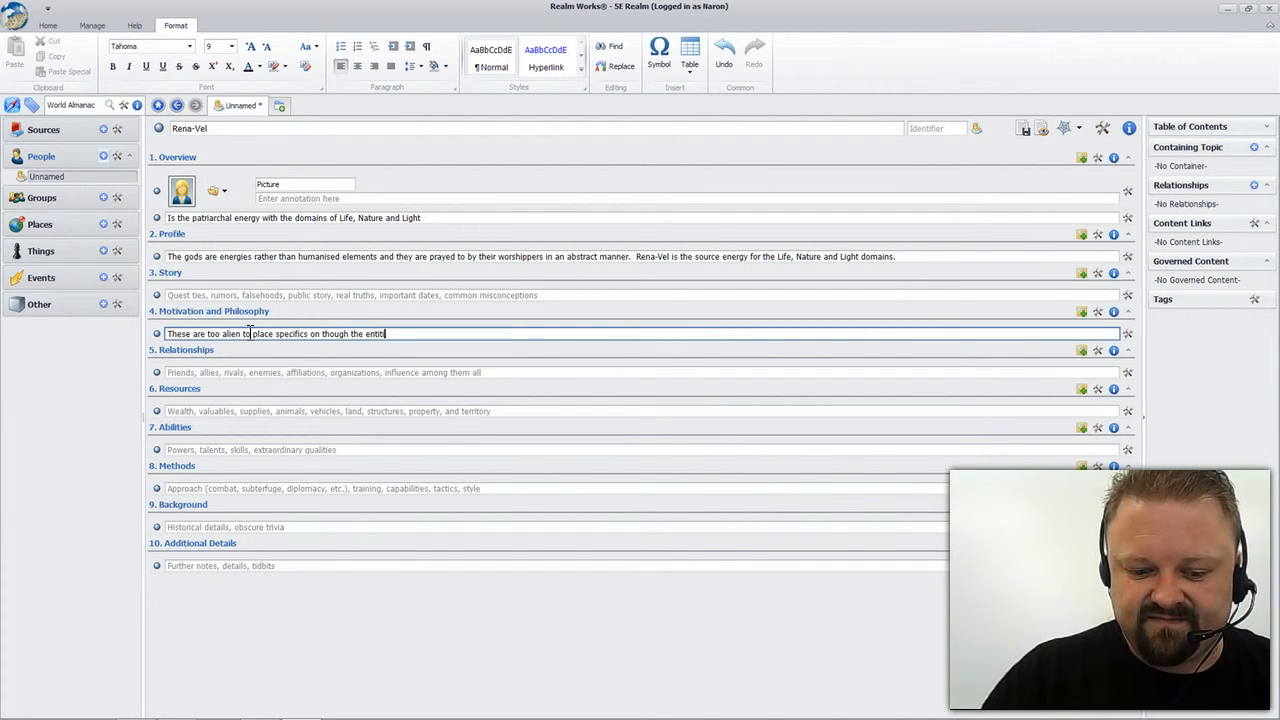
type("es do ha")
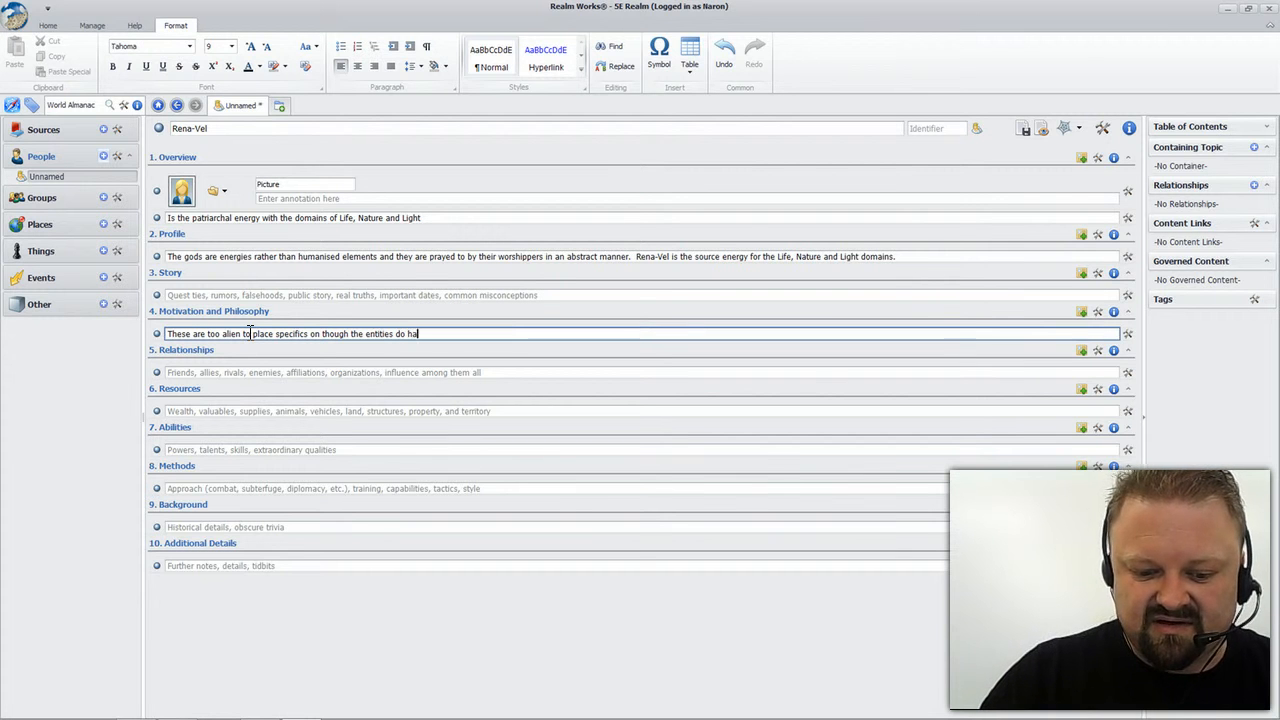
type("ve their ow")
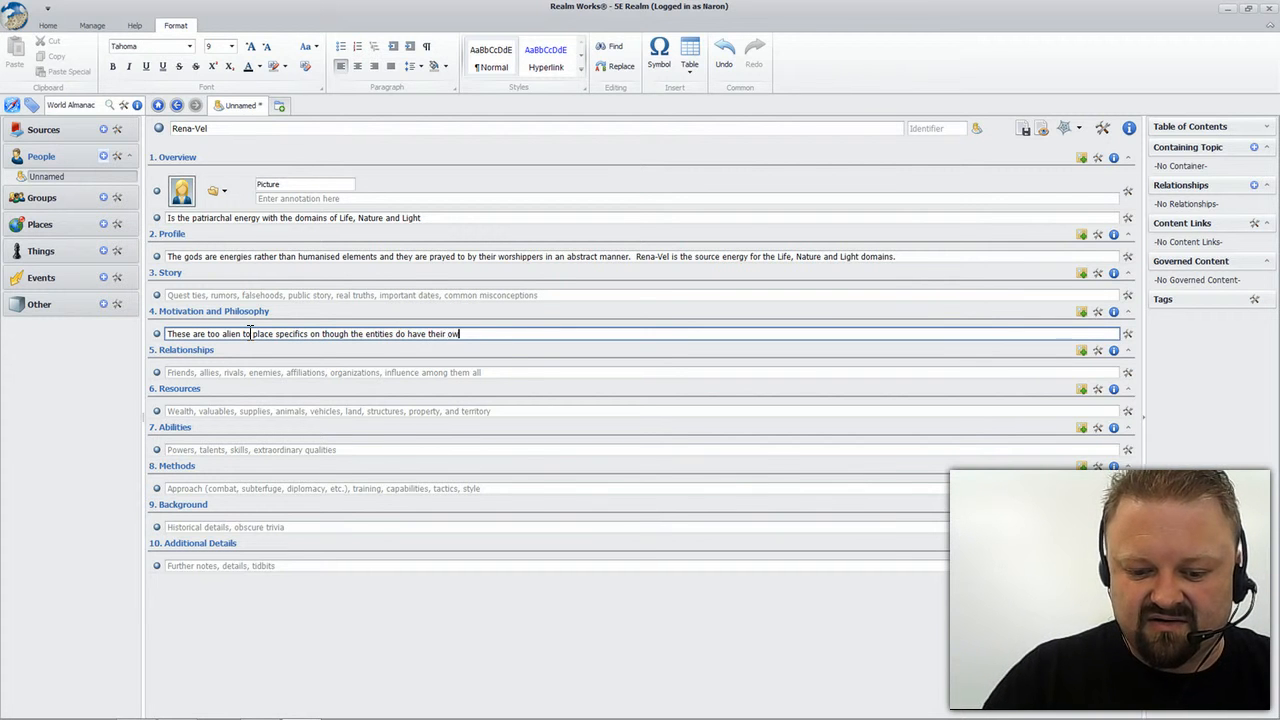
type("n agendas.")
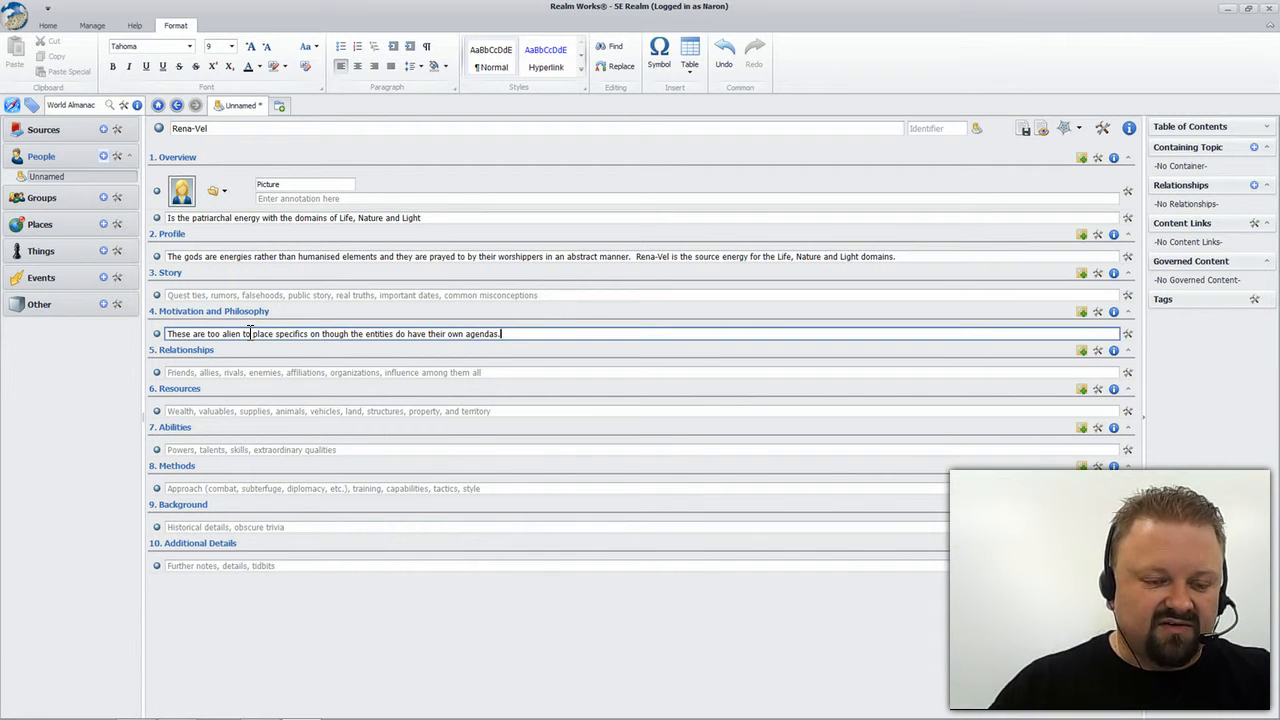
Step: Fill in the Relationships section of Rena-Vel with "Is partnered with Pollo-Dek"
left_click(220, 370)
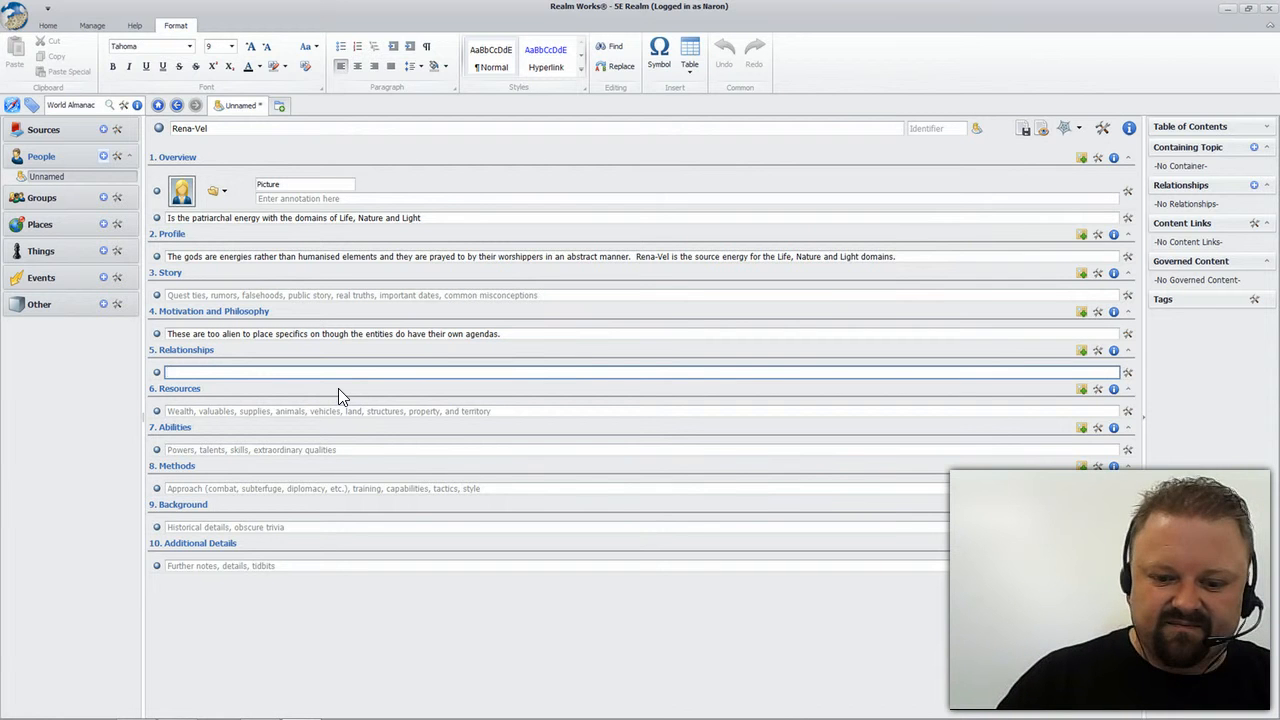
type("is")
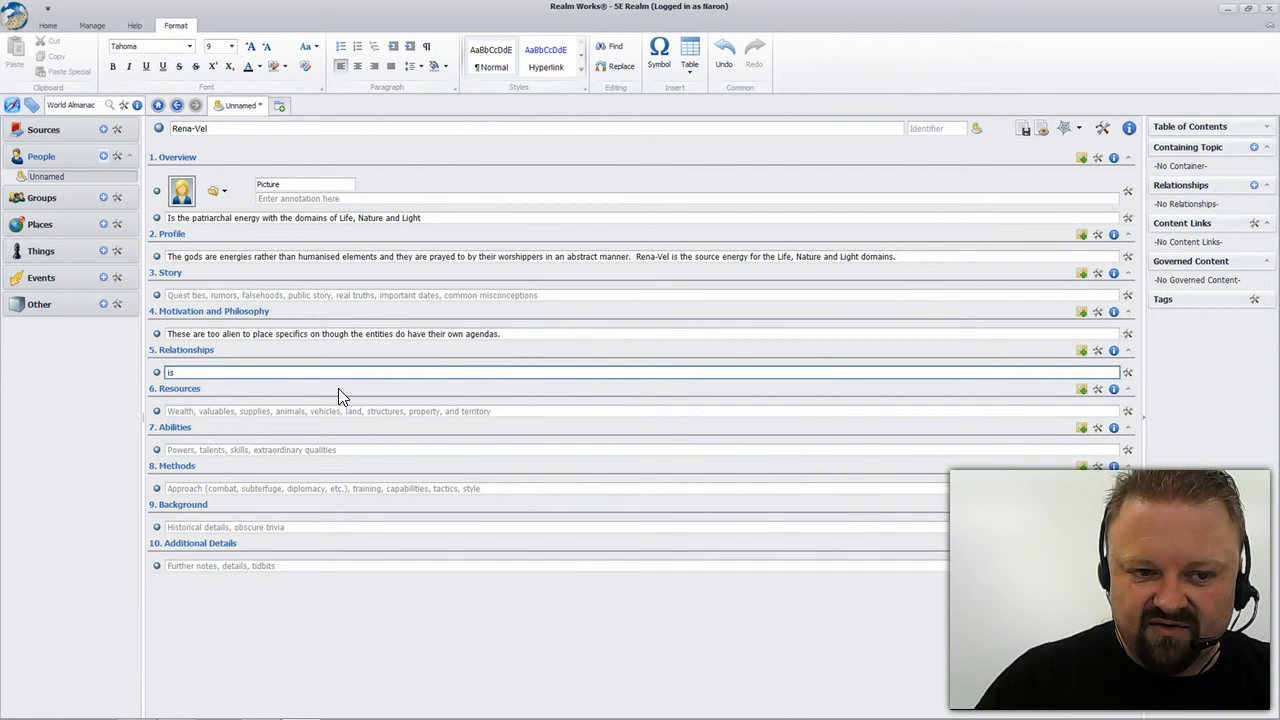
key("BackSpace")
key("BackSpace")
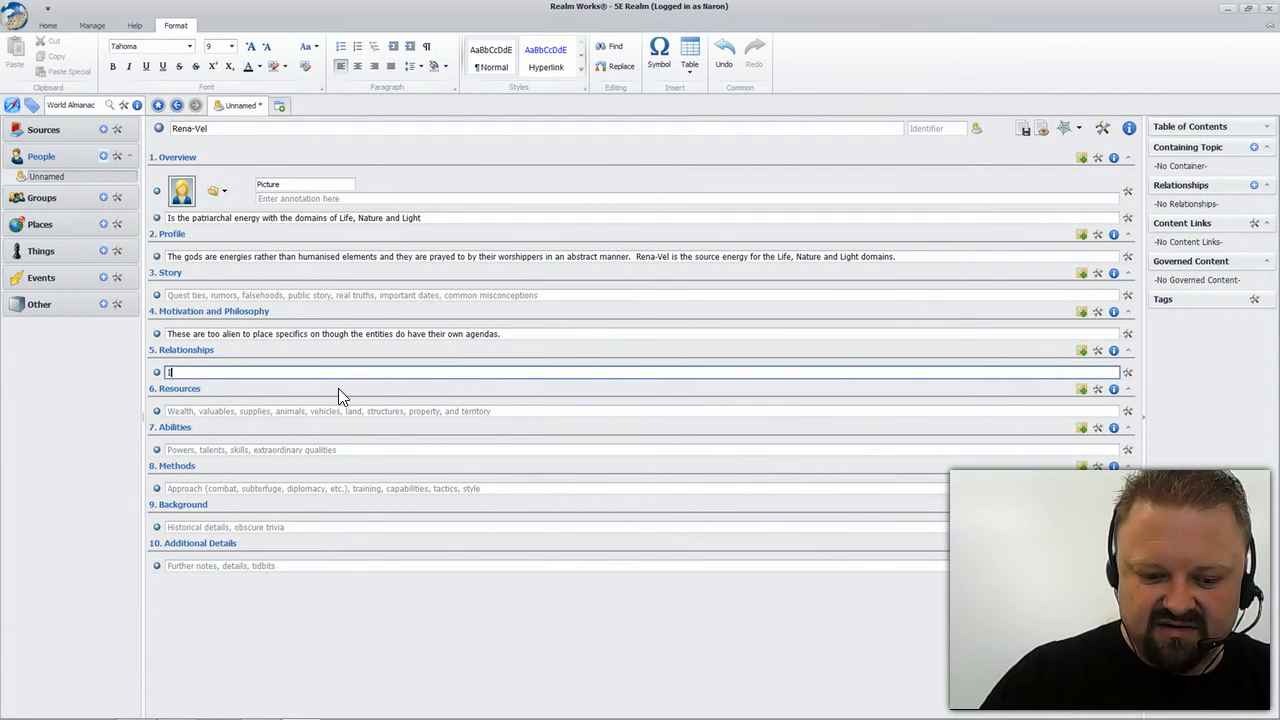
type("Is partne")
key("BackSpace")
type("nered ")
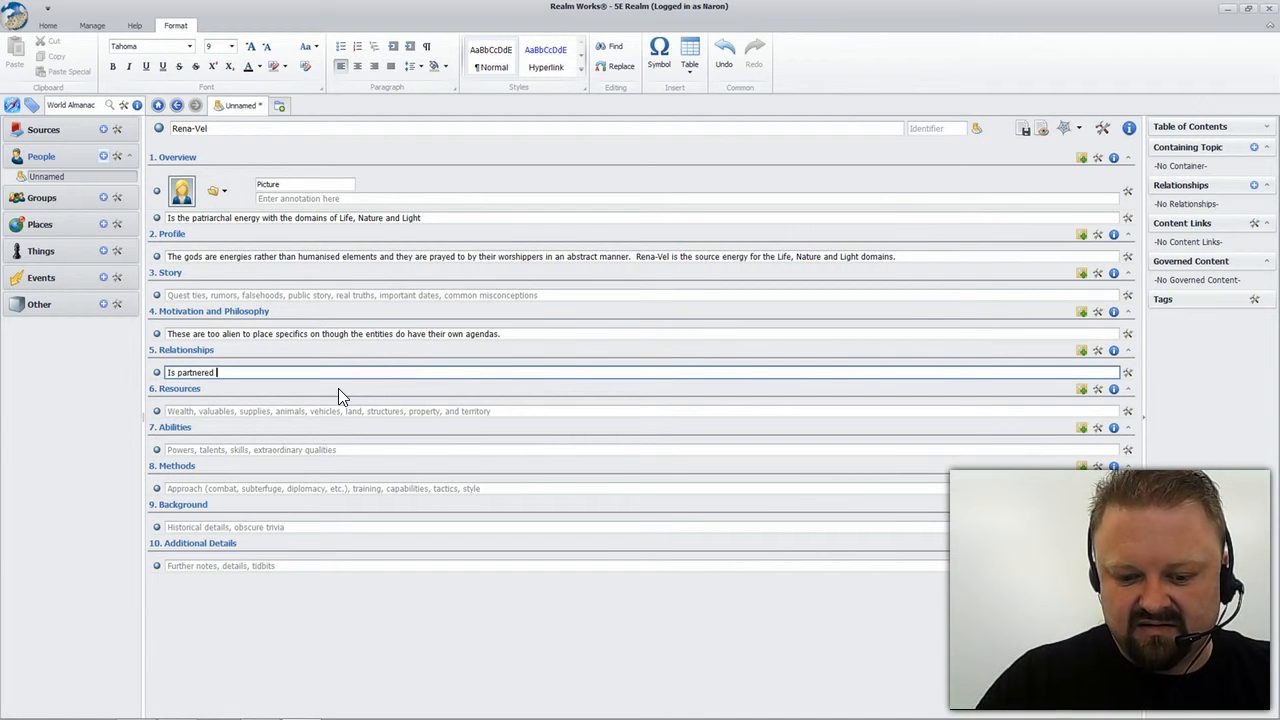
type("with")
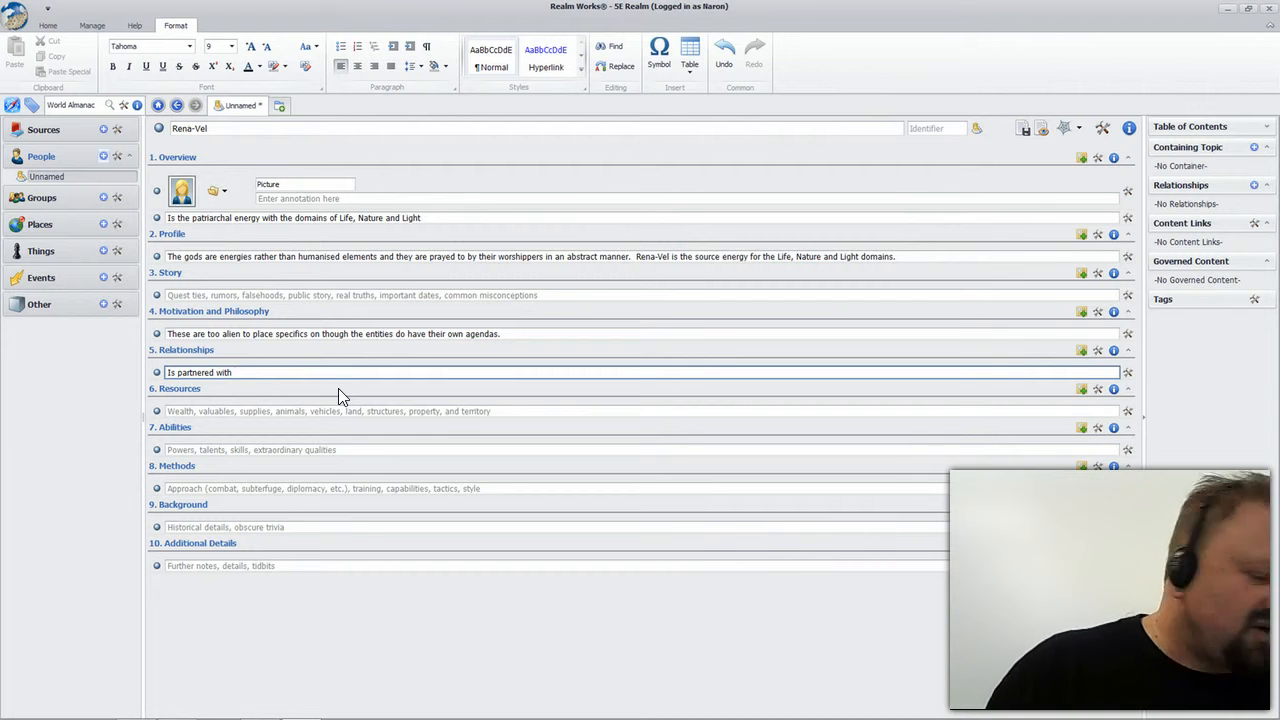
type(" Pollo-Dek")
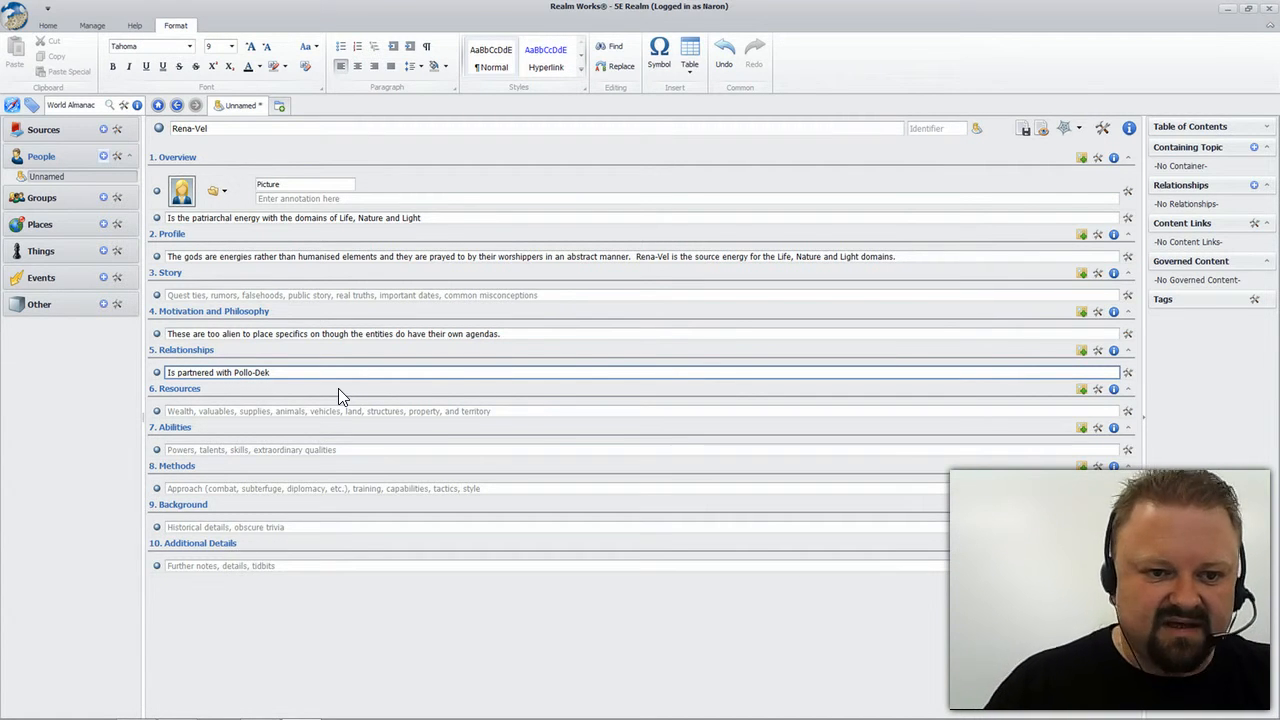
Step: Fill in Resources with "Mastery of the Nature, Life and Light domains." and save the Rena-Vel topic
left_click(258, 411)
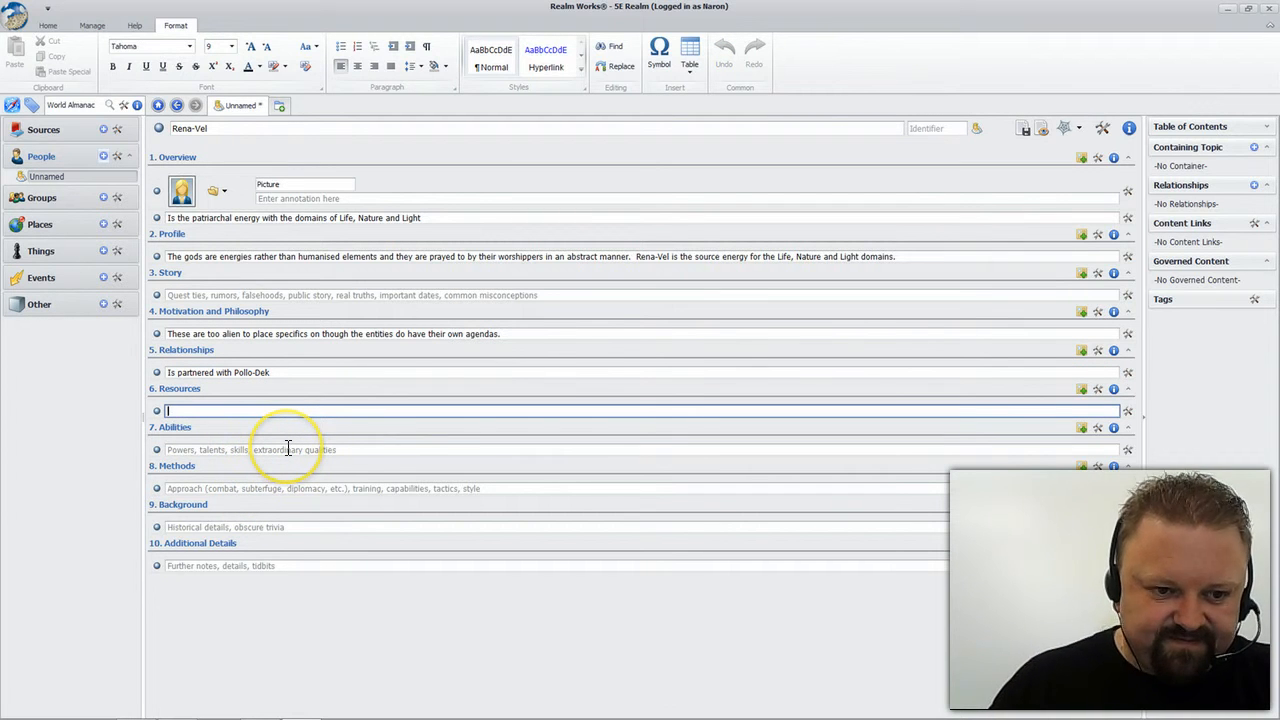
type("Master")
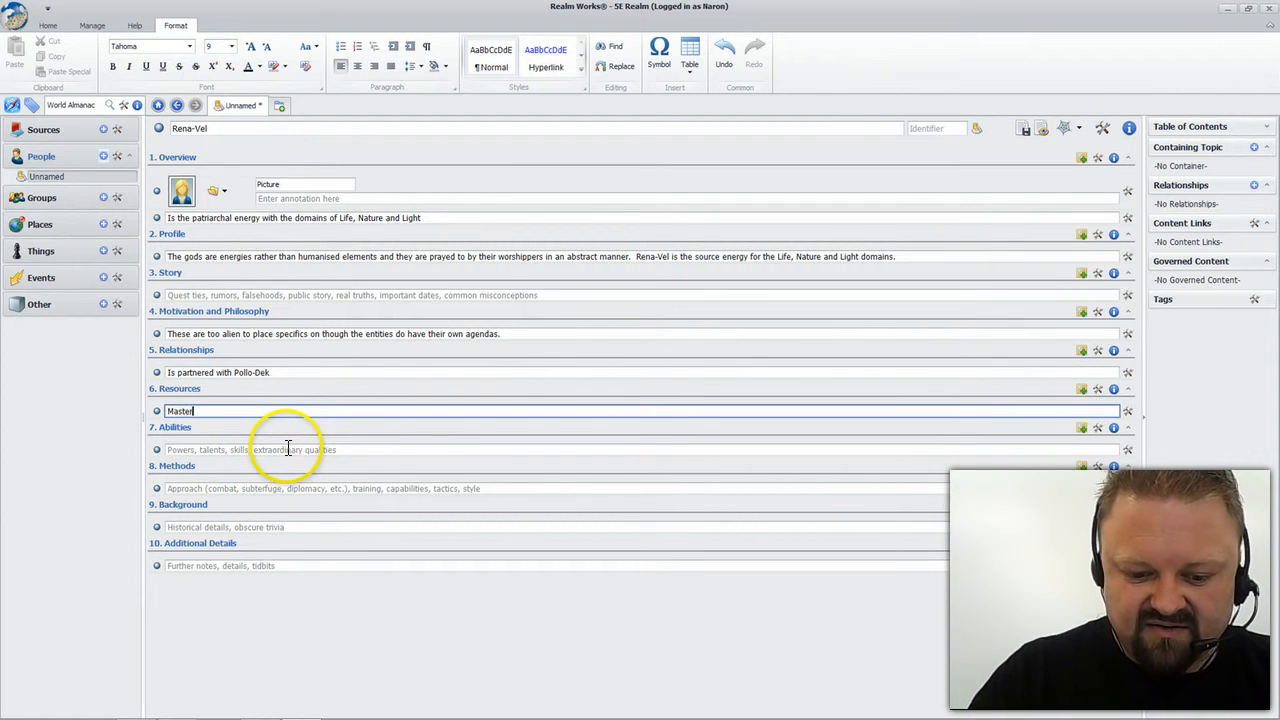
type("y of the Nature")
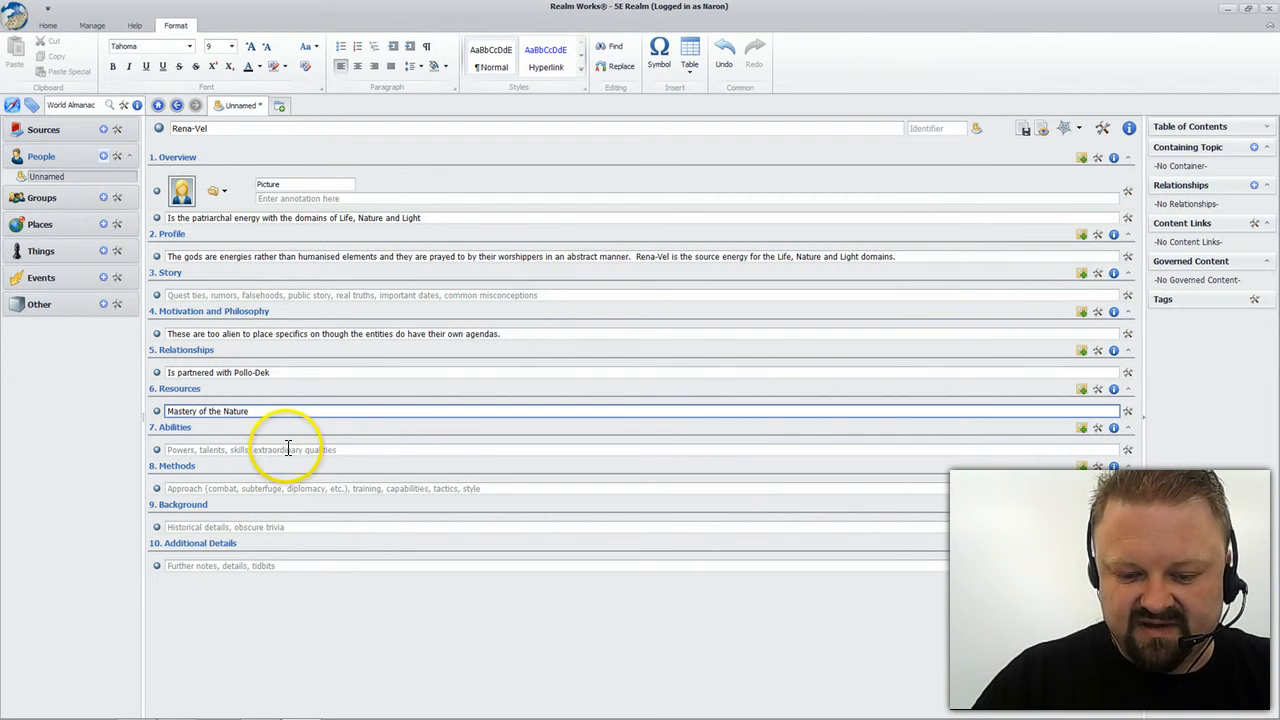
type(", Life and ")
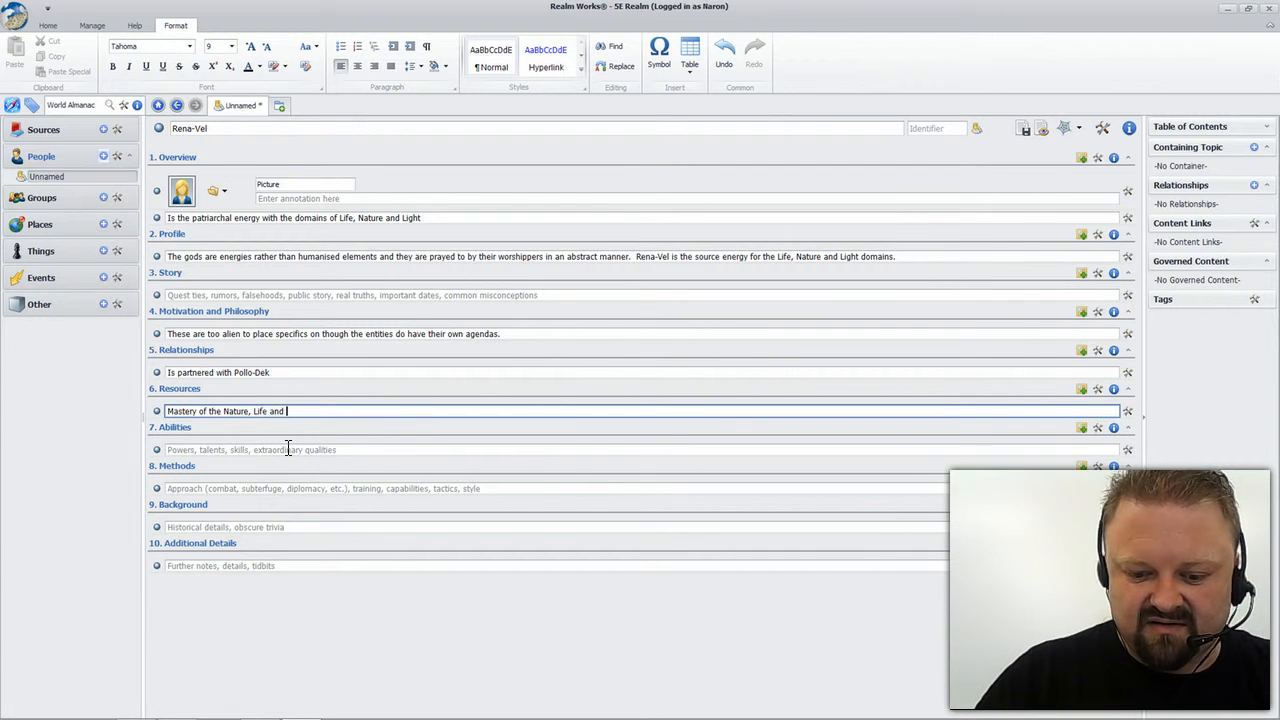
type("Light domains.")
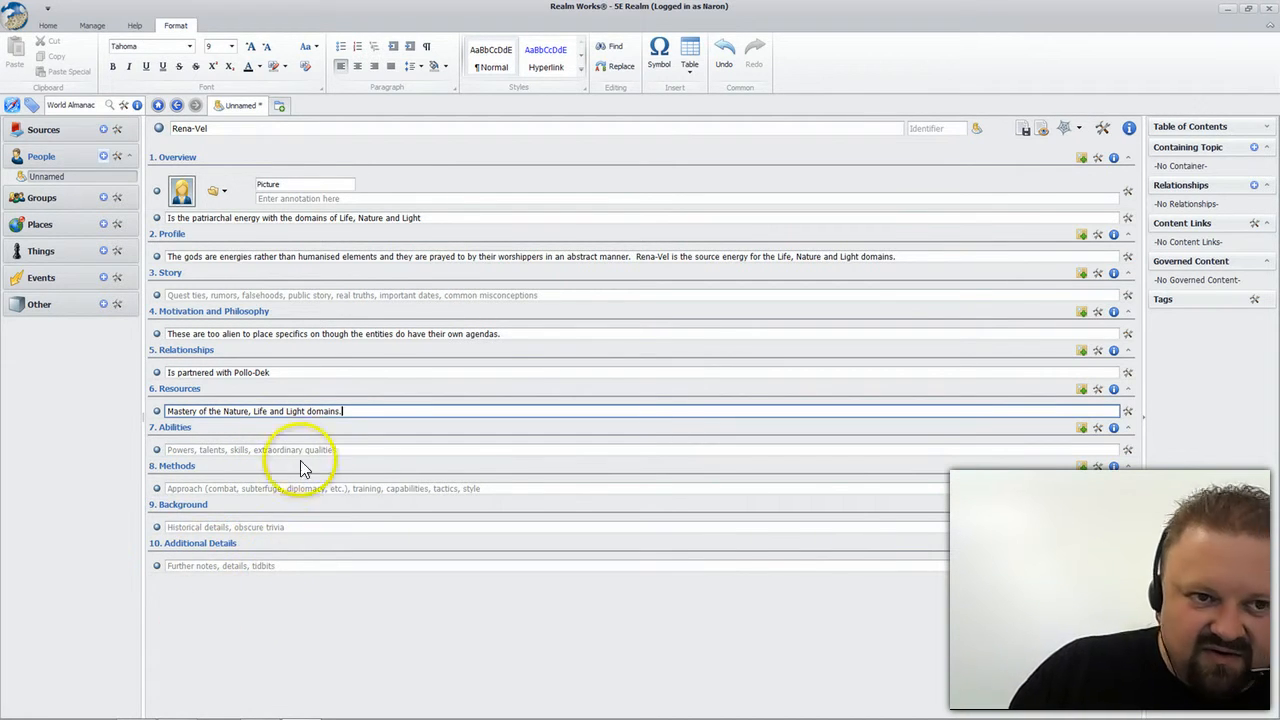
left_click(1024, 129)
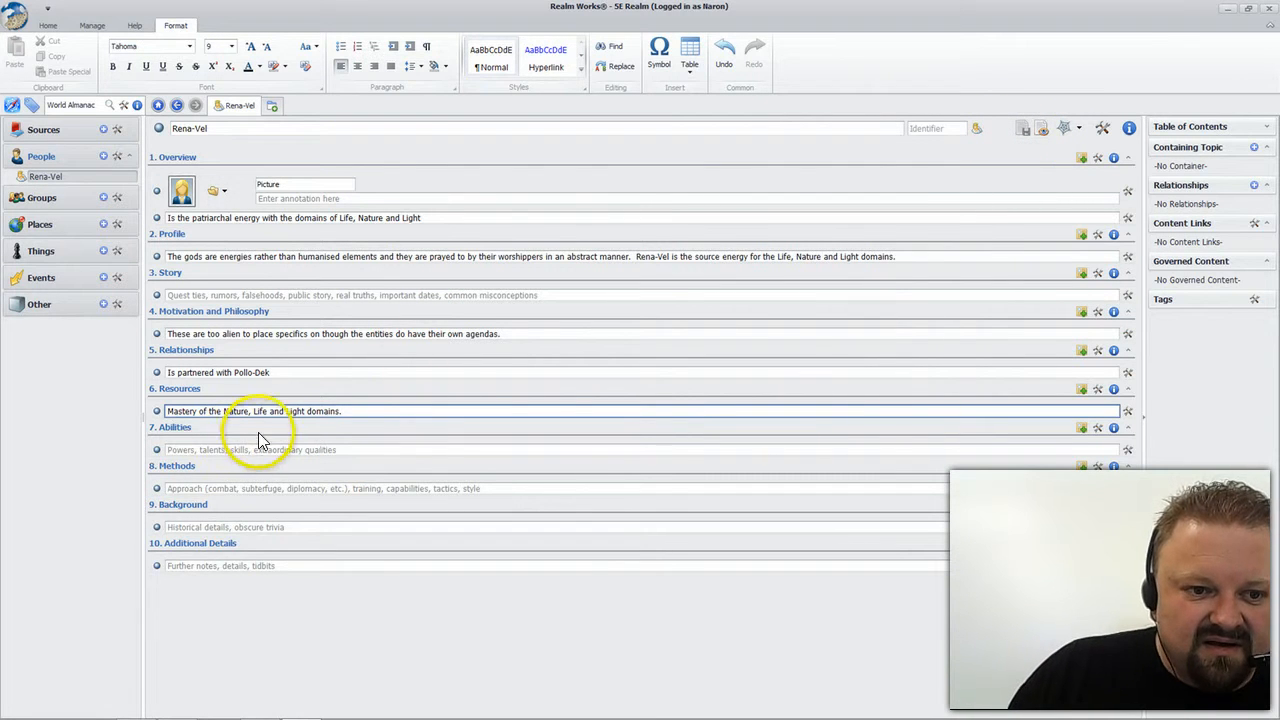
Step: Link the name Pollo-Dek in Relationships to a new Entity topic of that name in the People family, and save Rena-Vel
left_click(271, 373)
left_click_drag(271, 372, 234, 373)
right_click(252, 376)
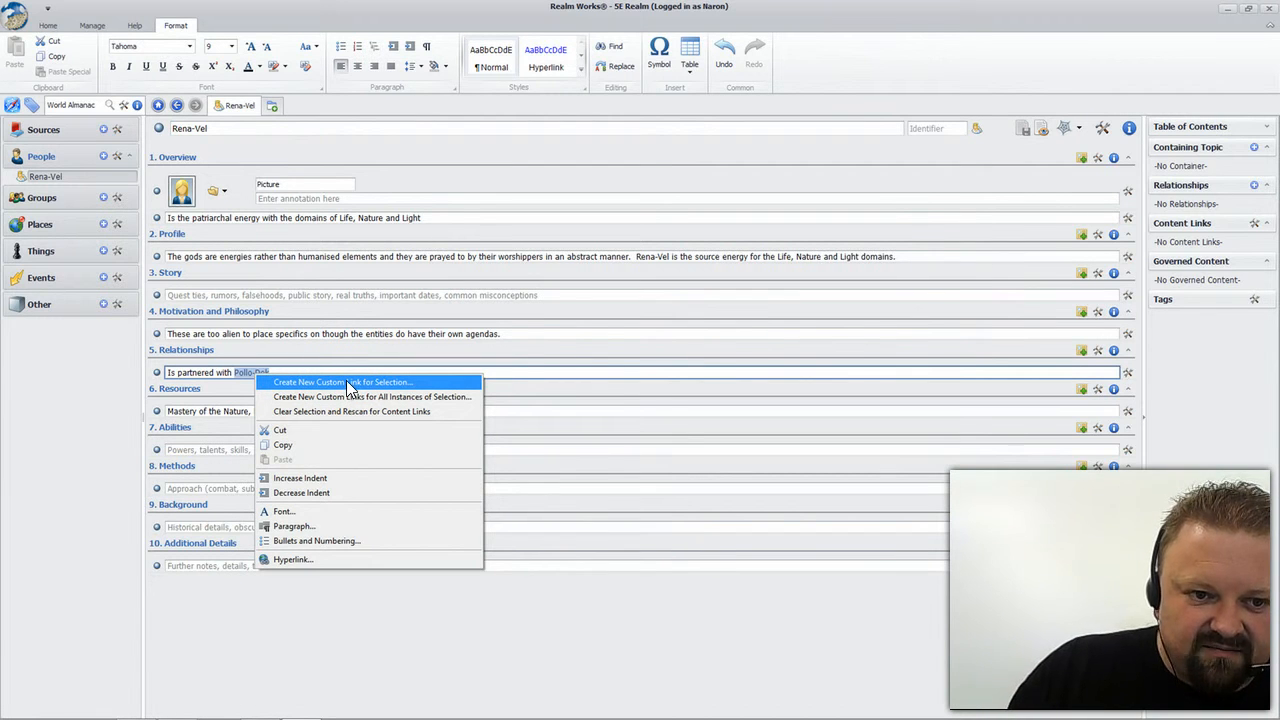
left_click(346, 382)
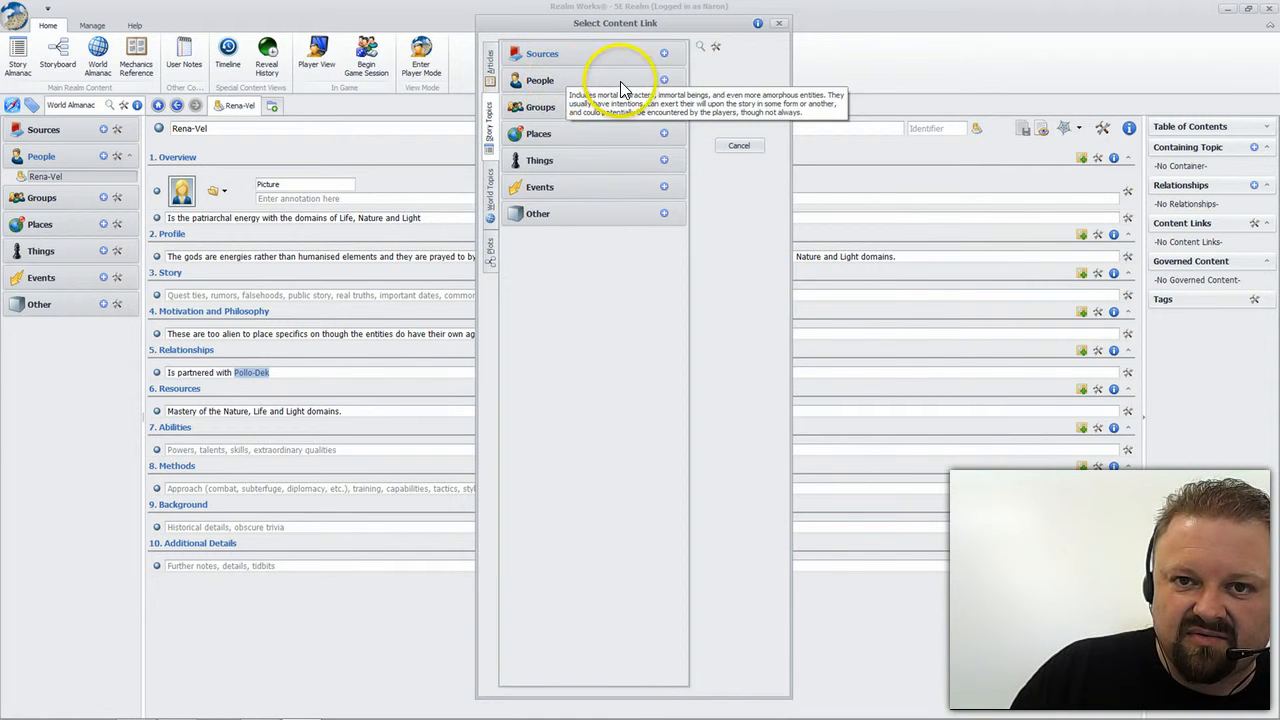
left_click(664, 80)
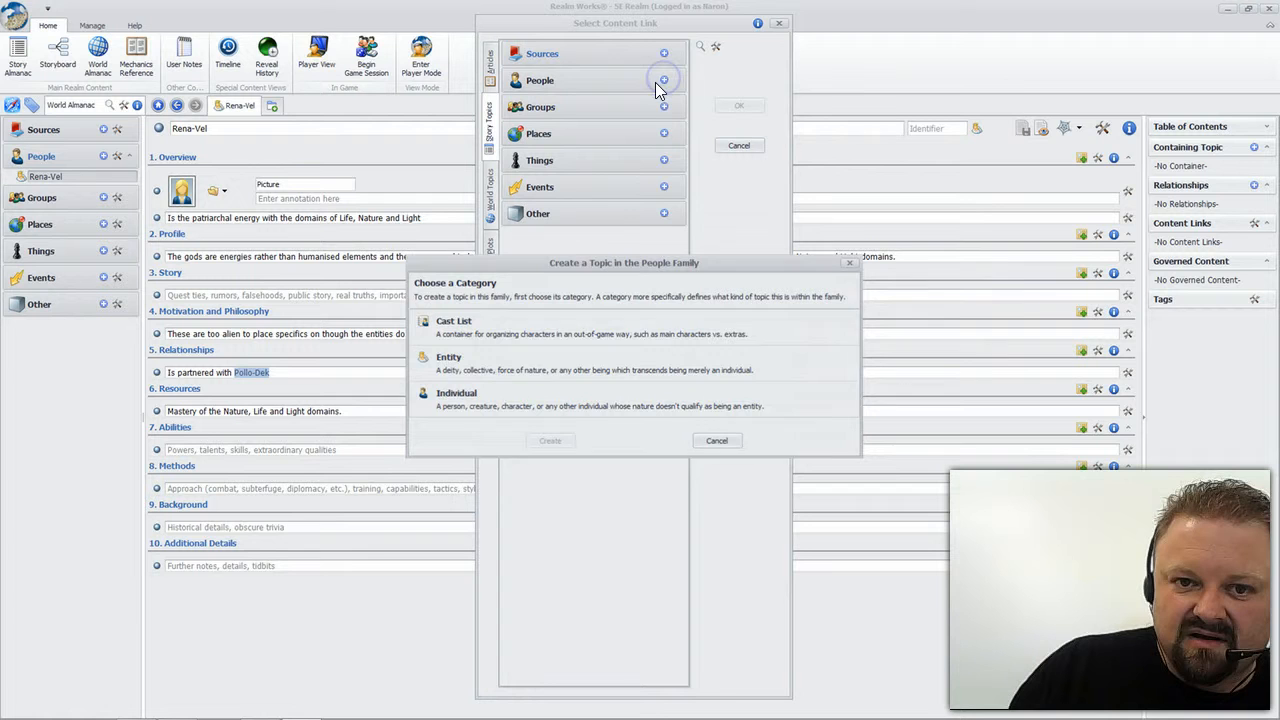
left_click(530, 360)
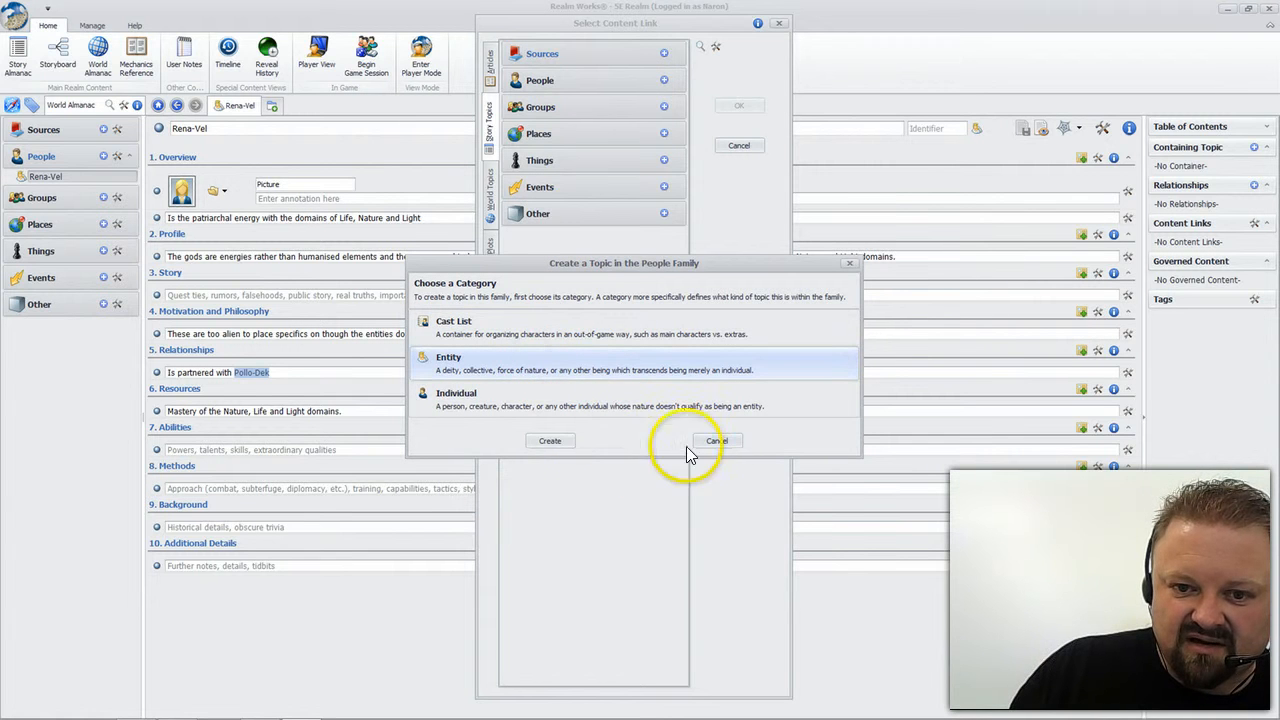
left_click(556, 440)
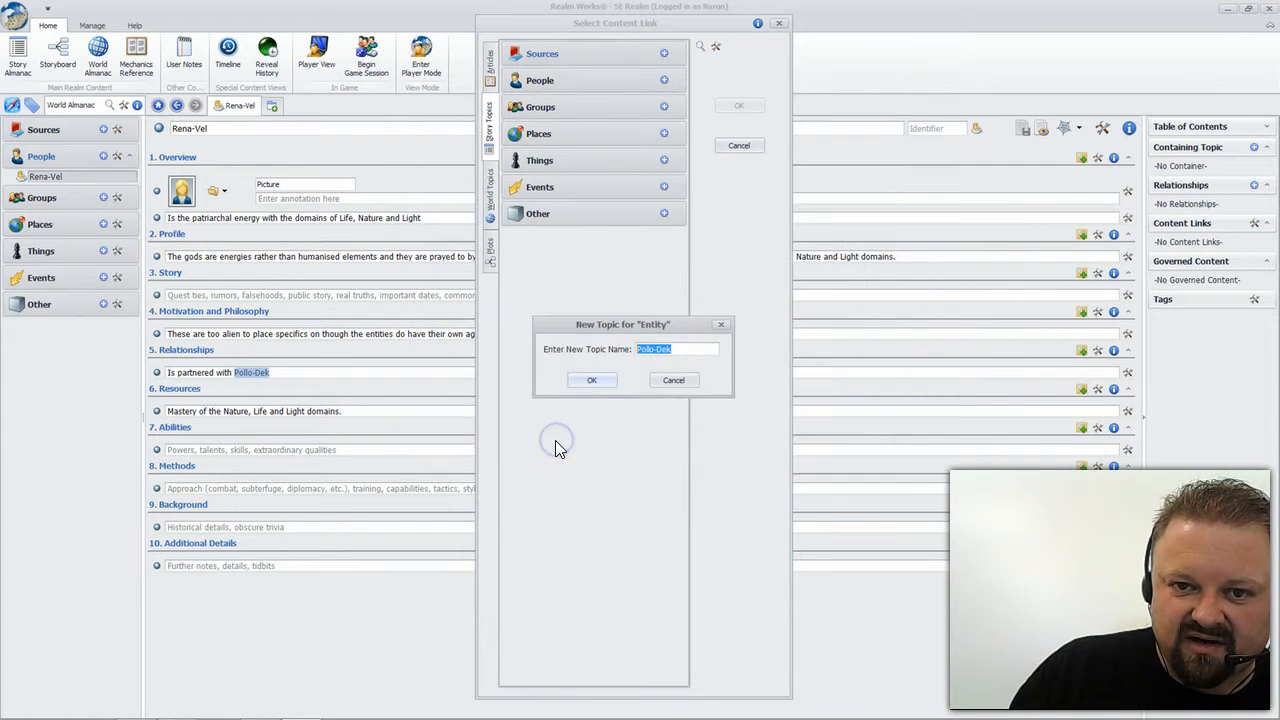
left_click(598, 381)
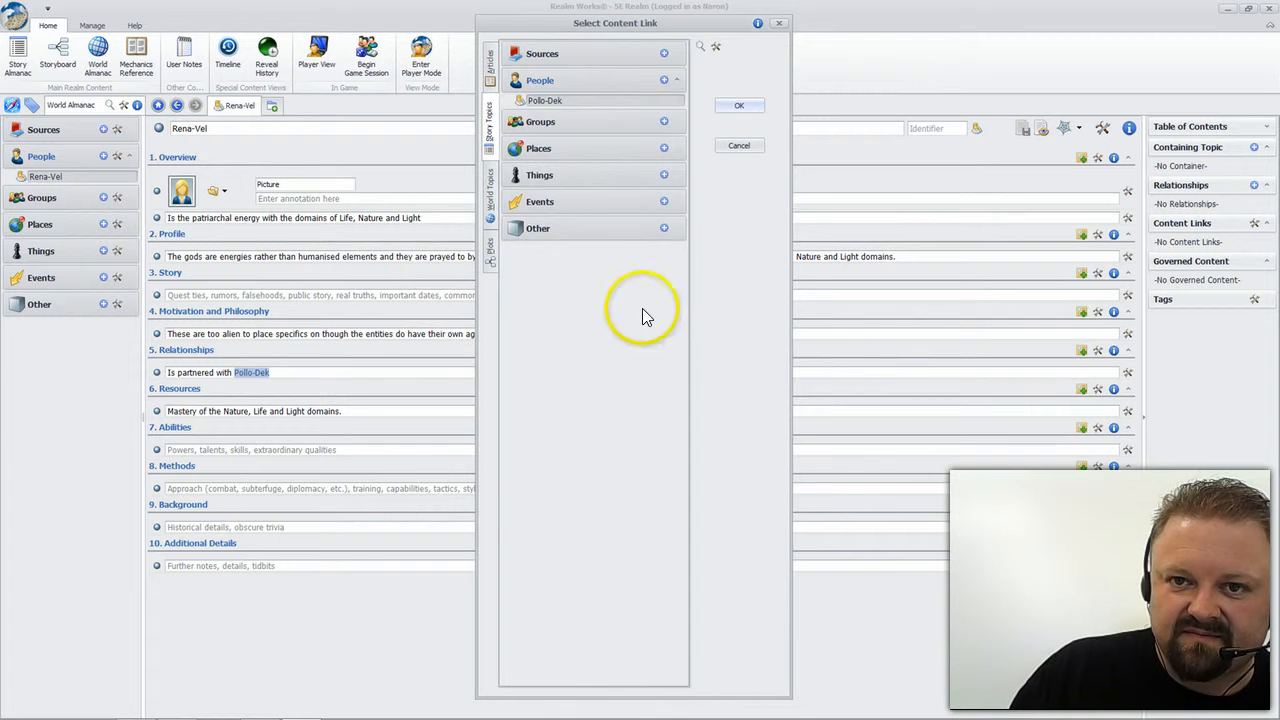
left_click(739, 105)
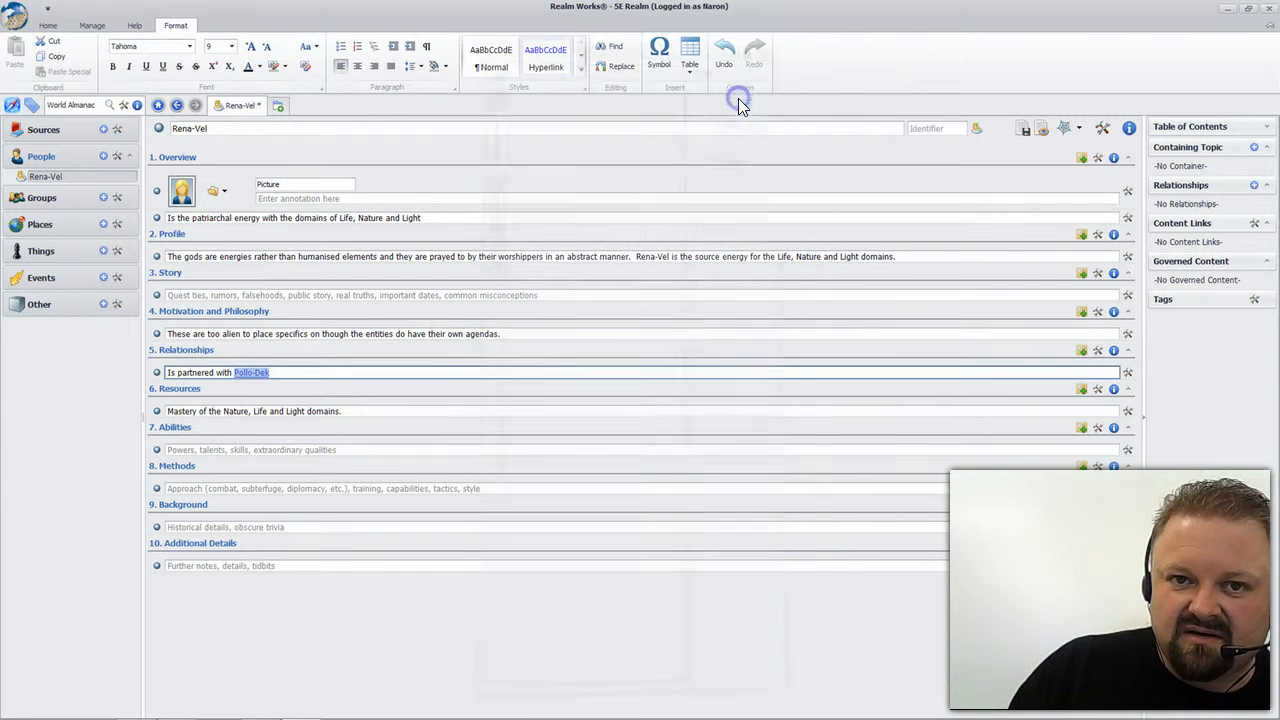
left_click(1027, 130)
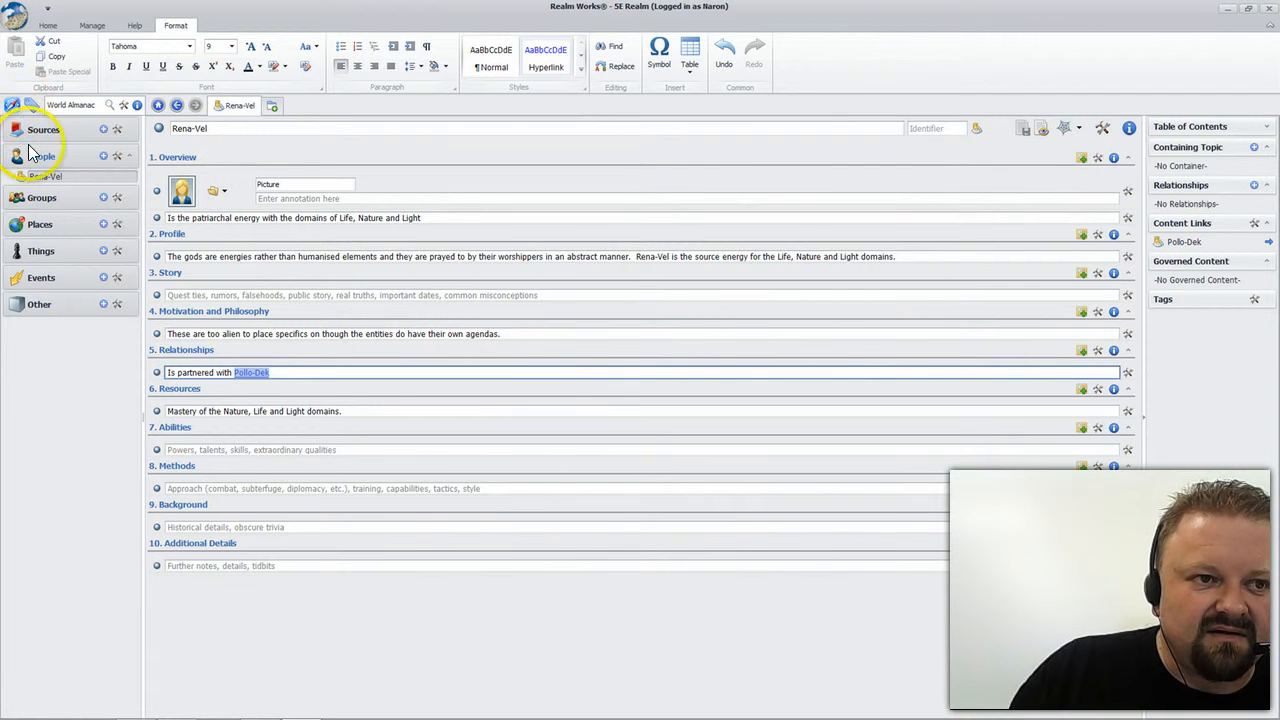
Step: Move the Pollo-Dek topic from the Story Almanac to the World Almanac and open it there
left_click(47, 25)
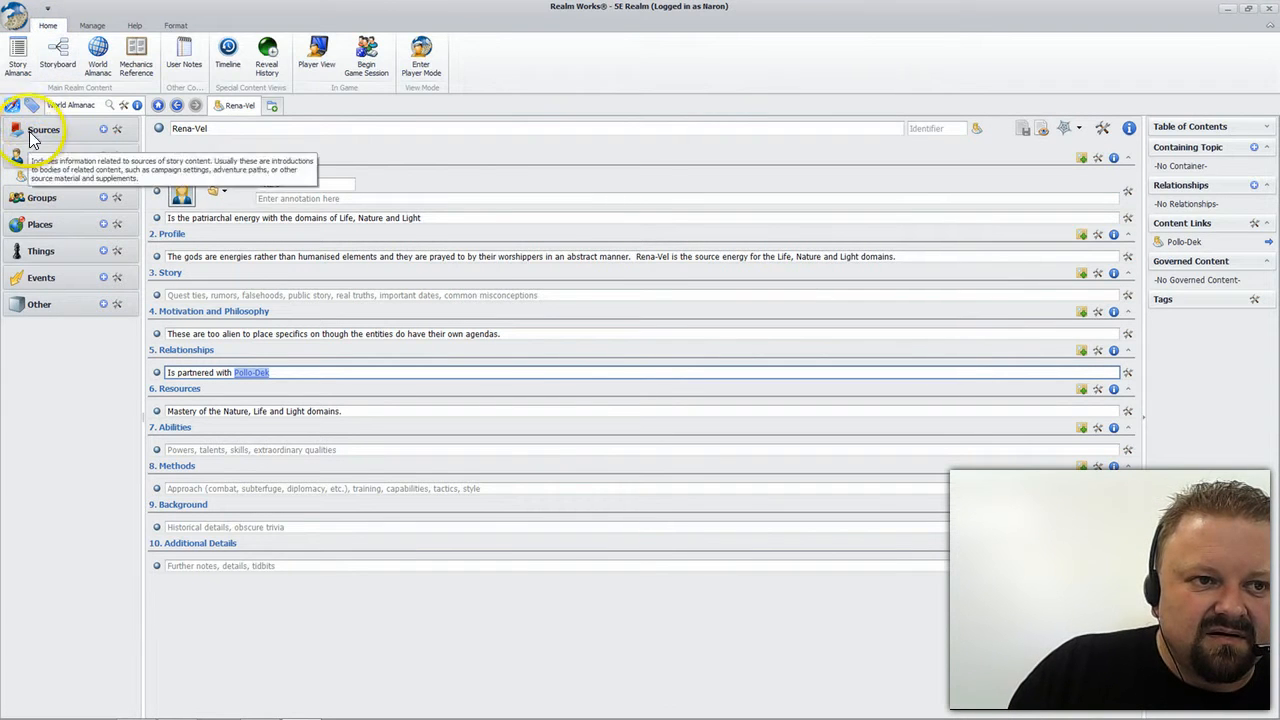
left_click(18, 58)
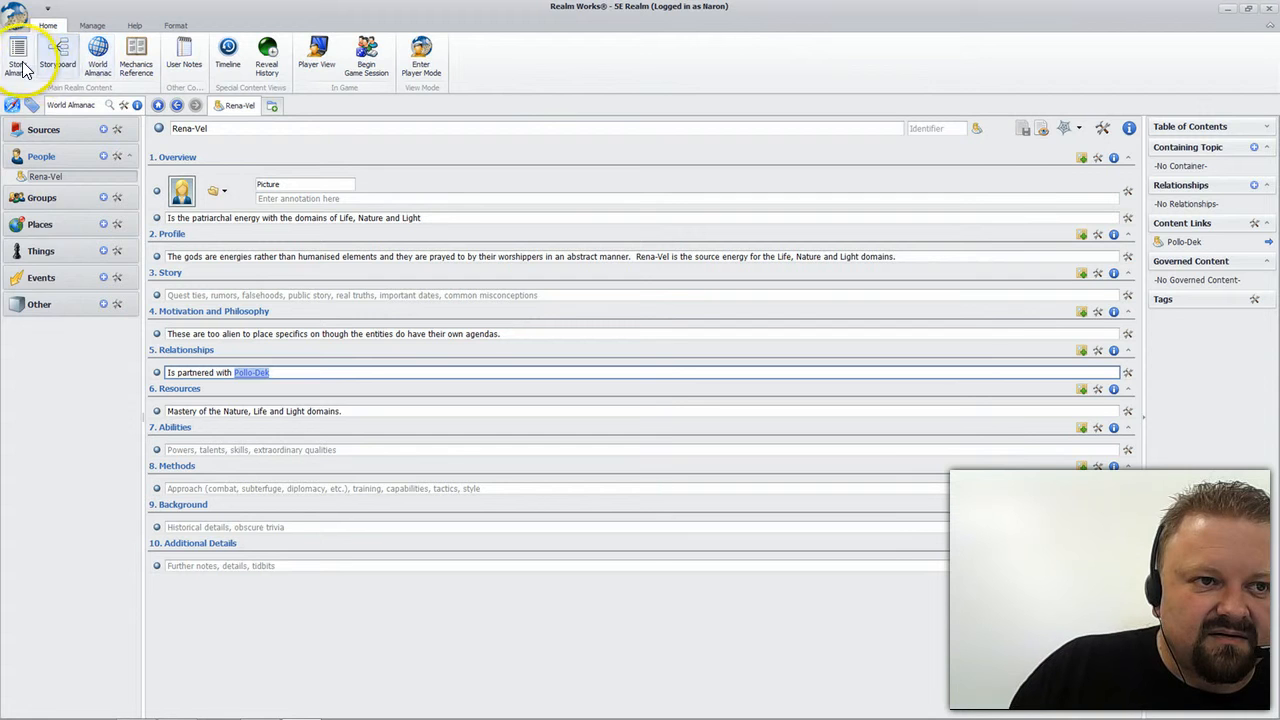
left_click(47, 178)
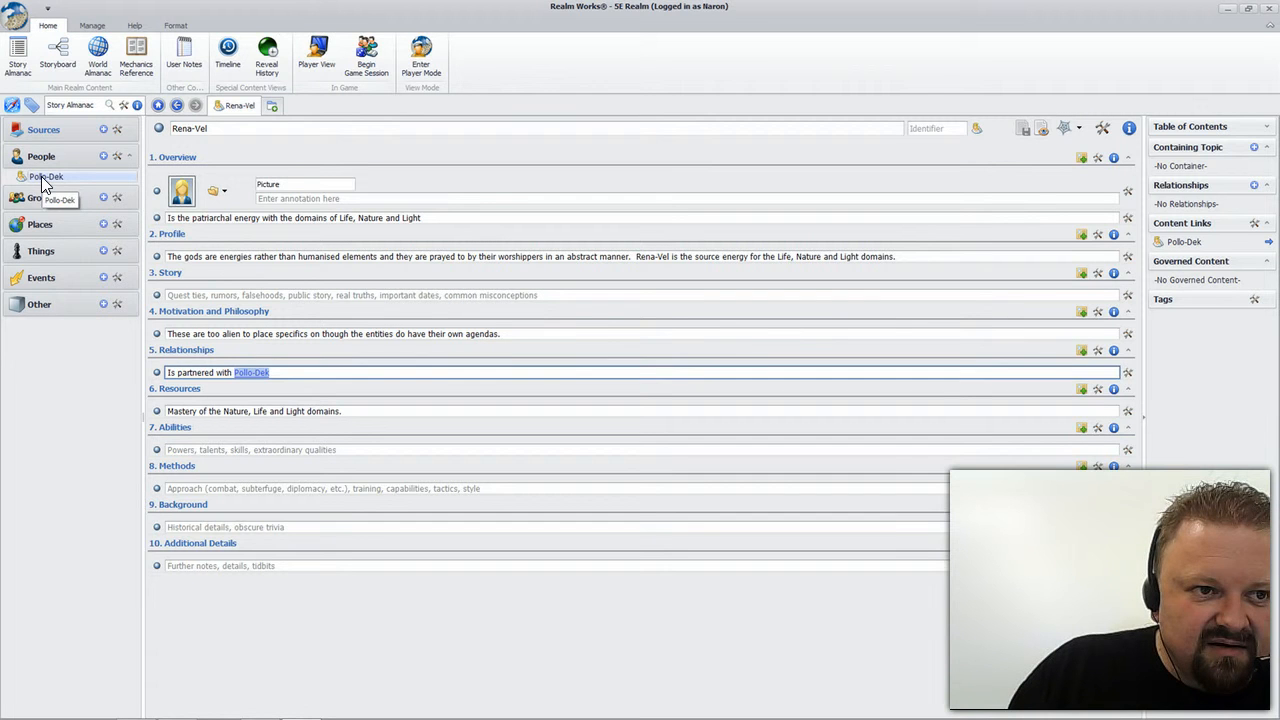
right_click(43, 184)
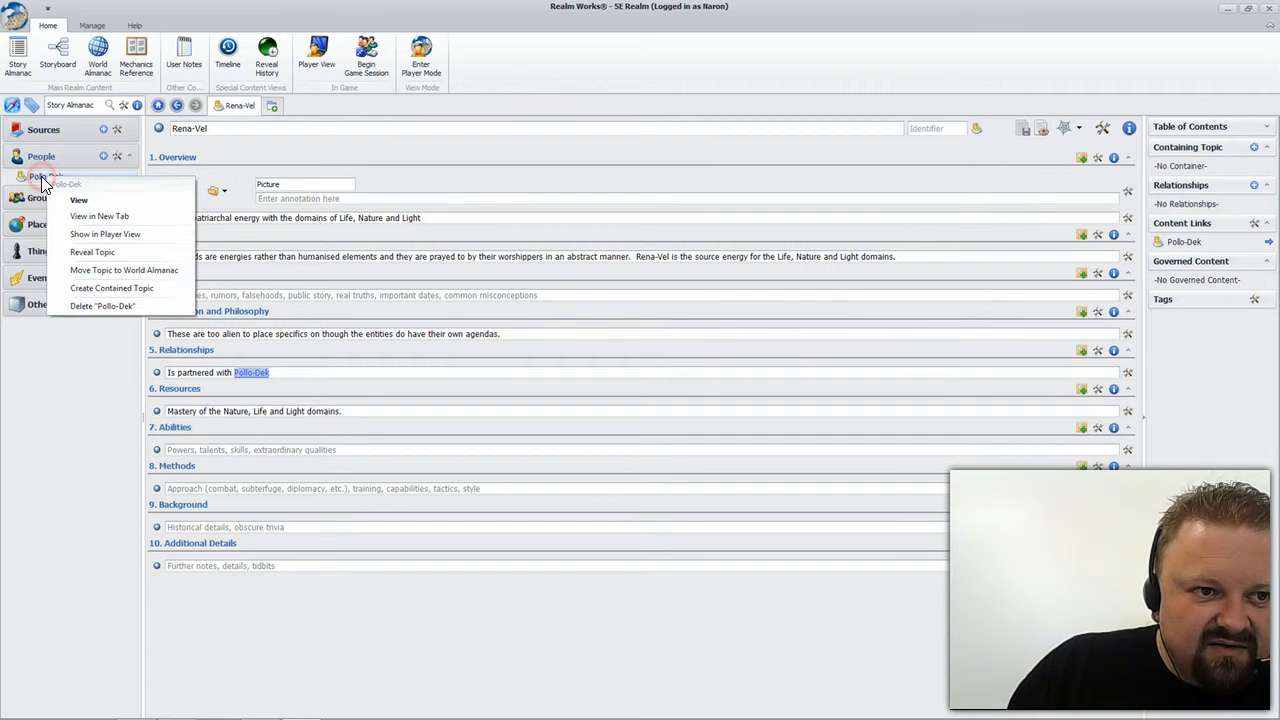
left_click(90, 270)
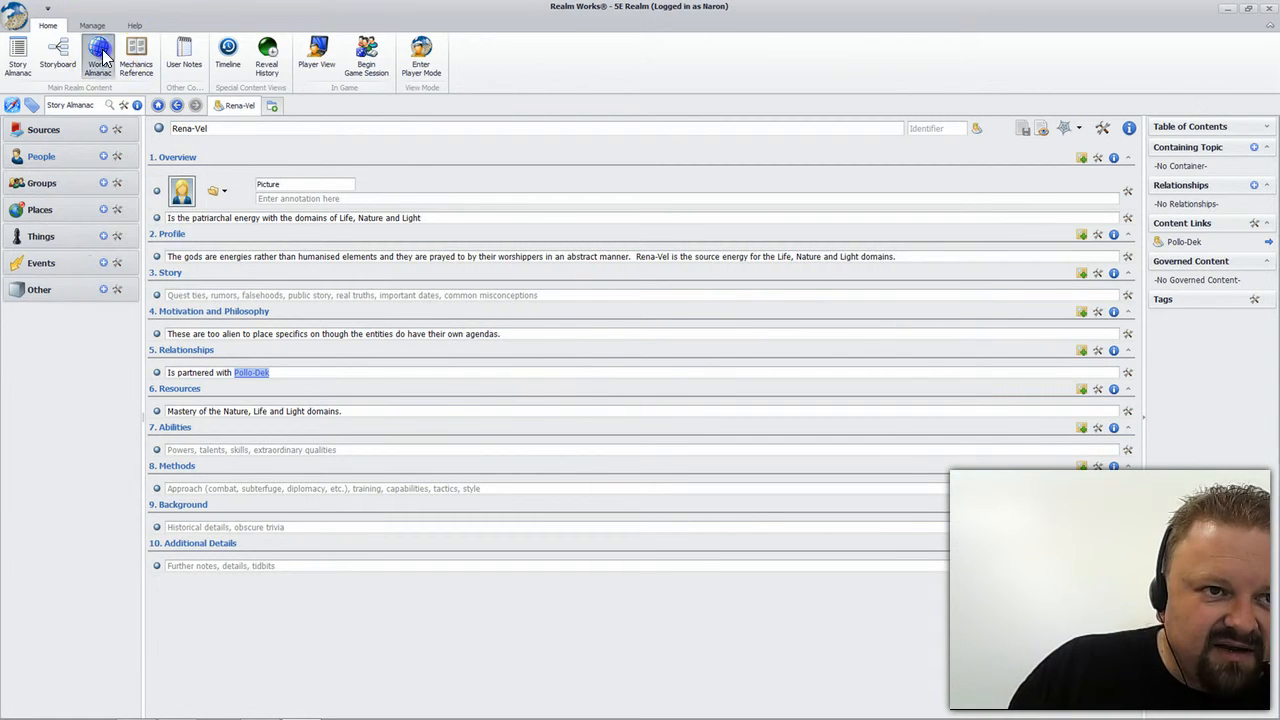
left_click(101, 58)
left_click(46, 177)
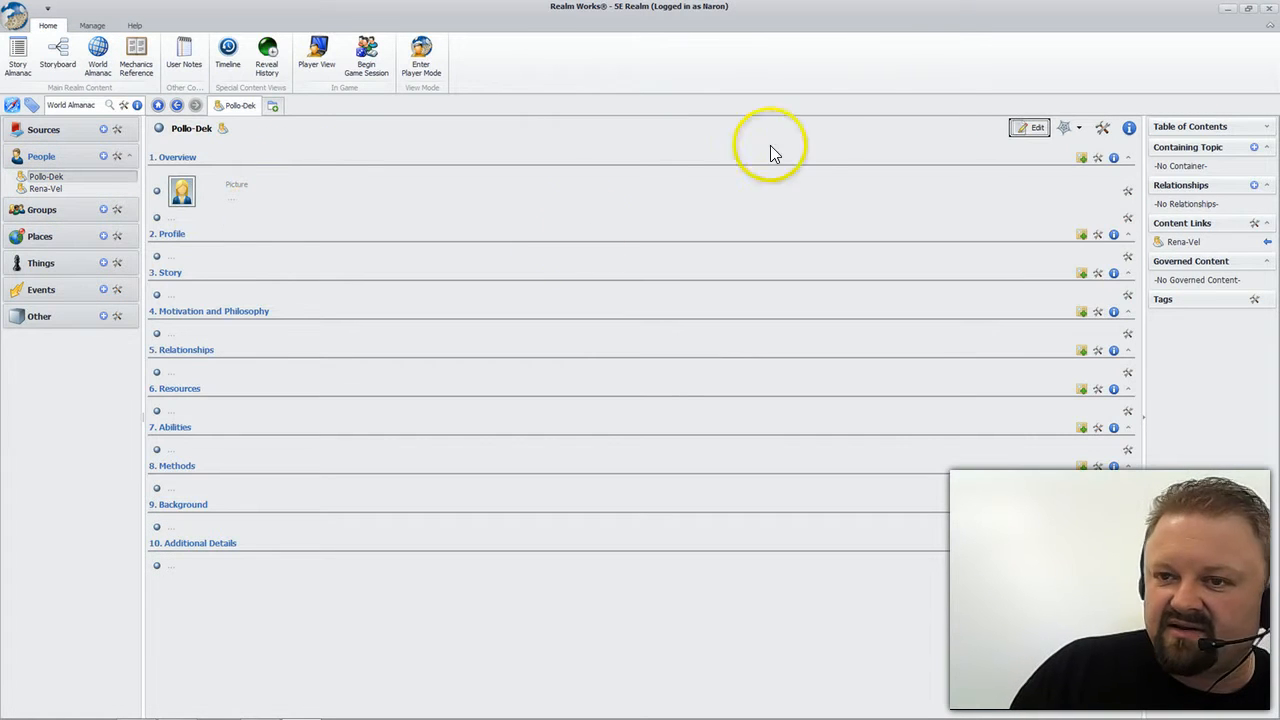
Step: Edit the Pollo-Dek topic and fill in its Overview text with "Is the matriarchal power of this realm for the human pantheon"
left_click(1024, 126)
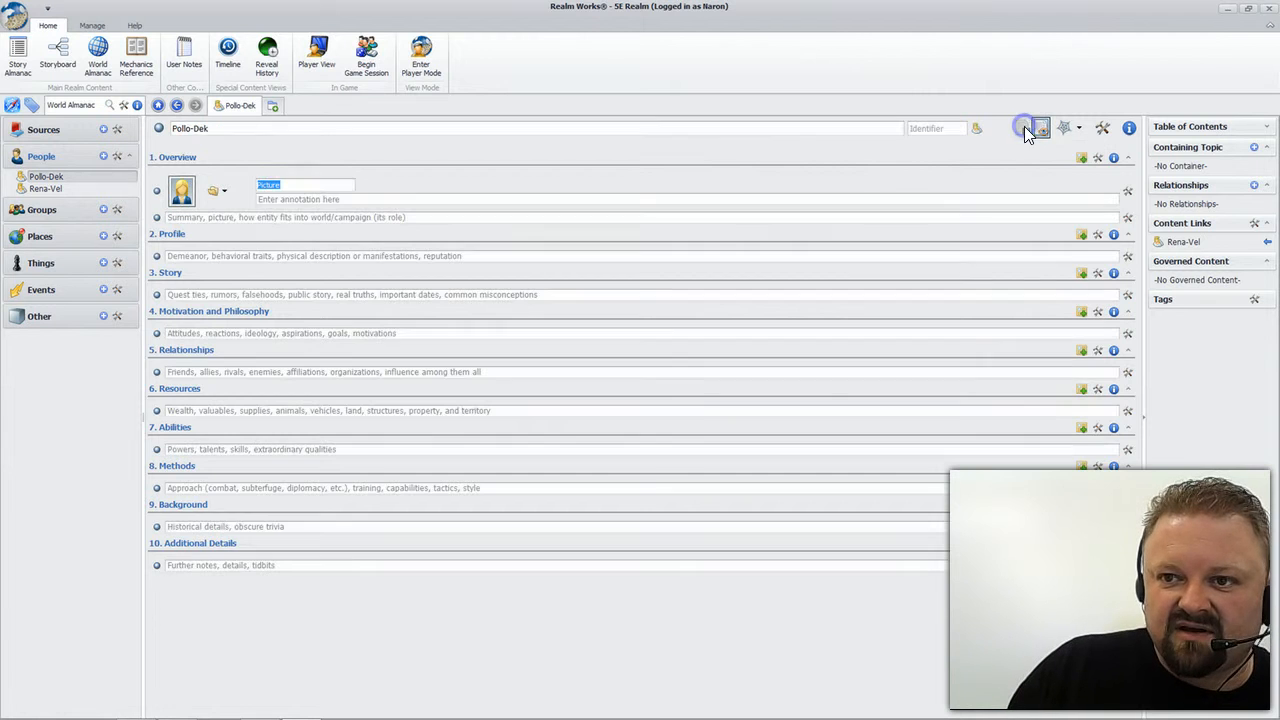
left_click(245, 218)
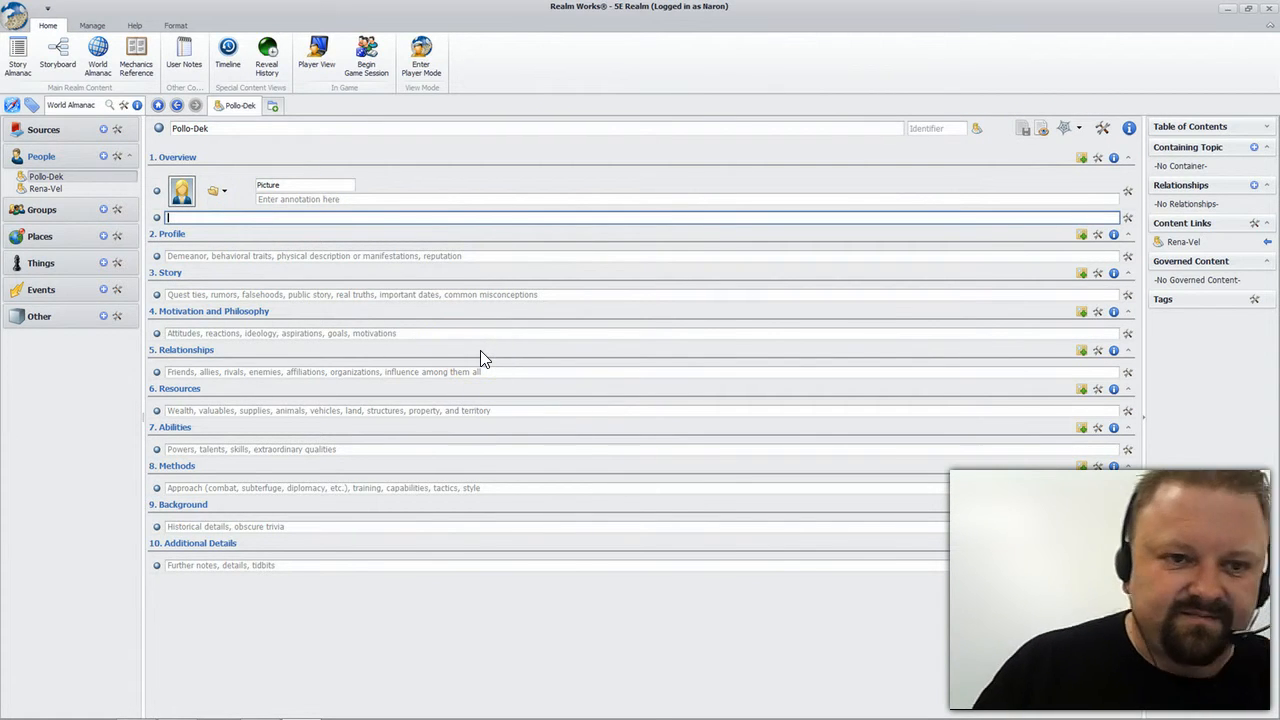
type("I")
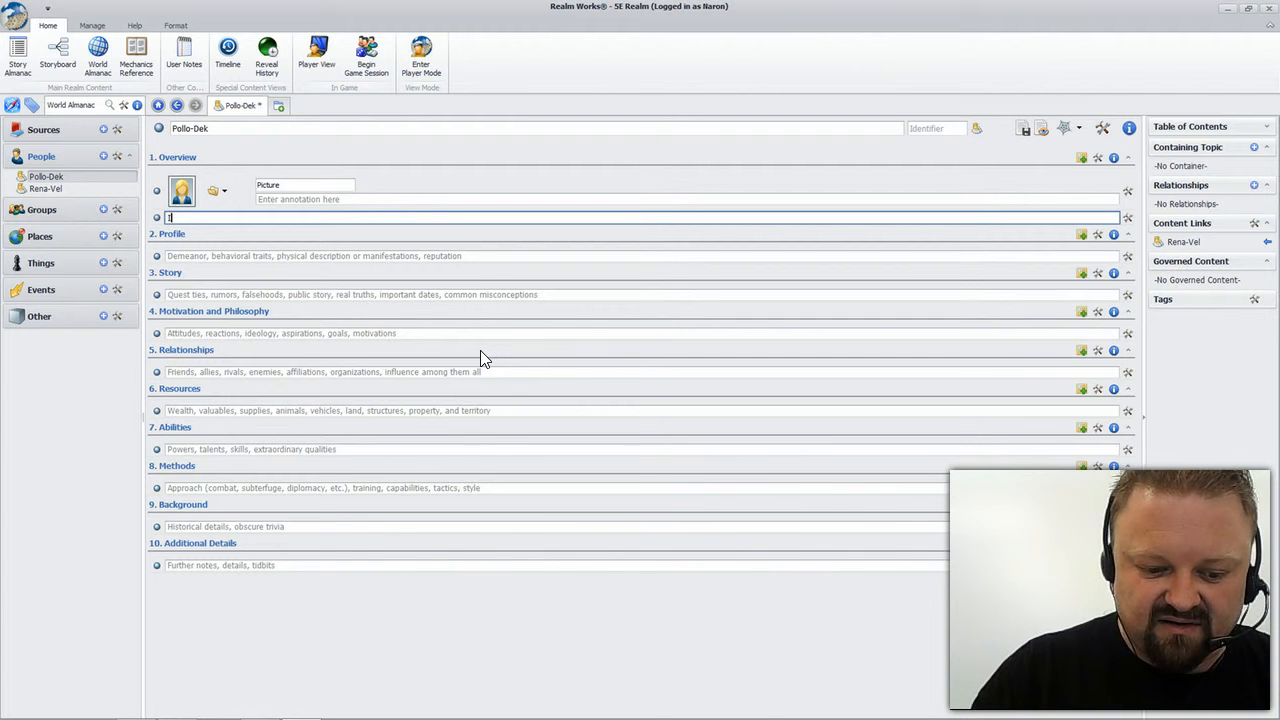
type("s the mat")
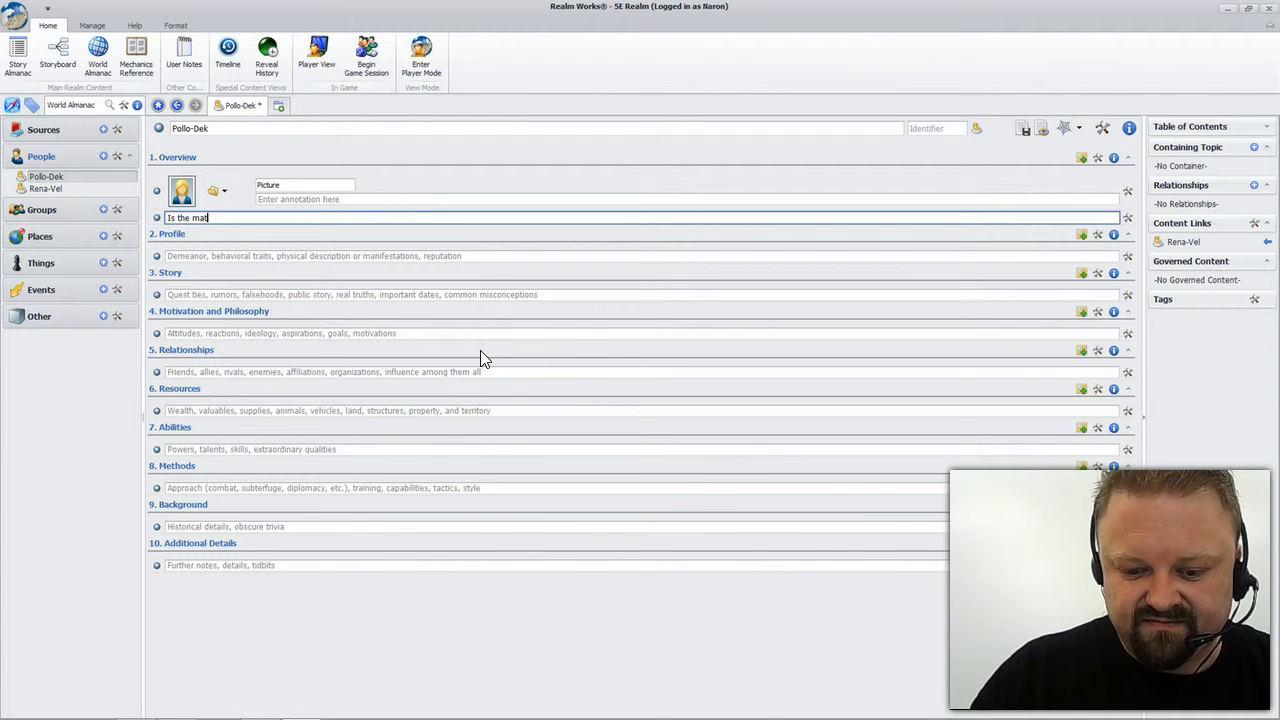
type("riarc")
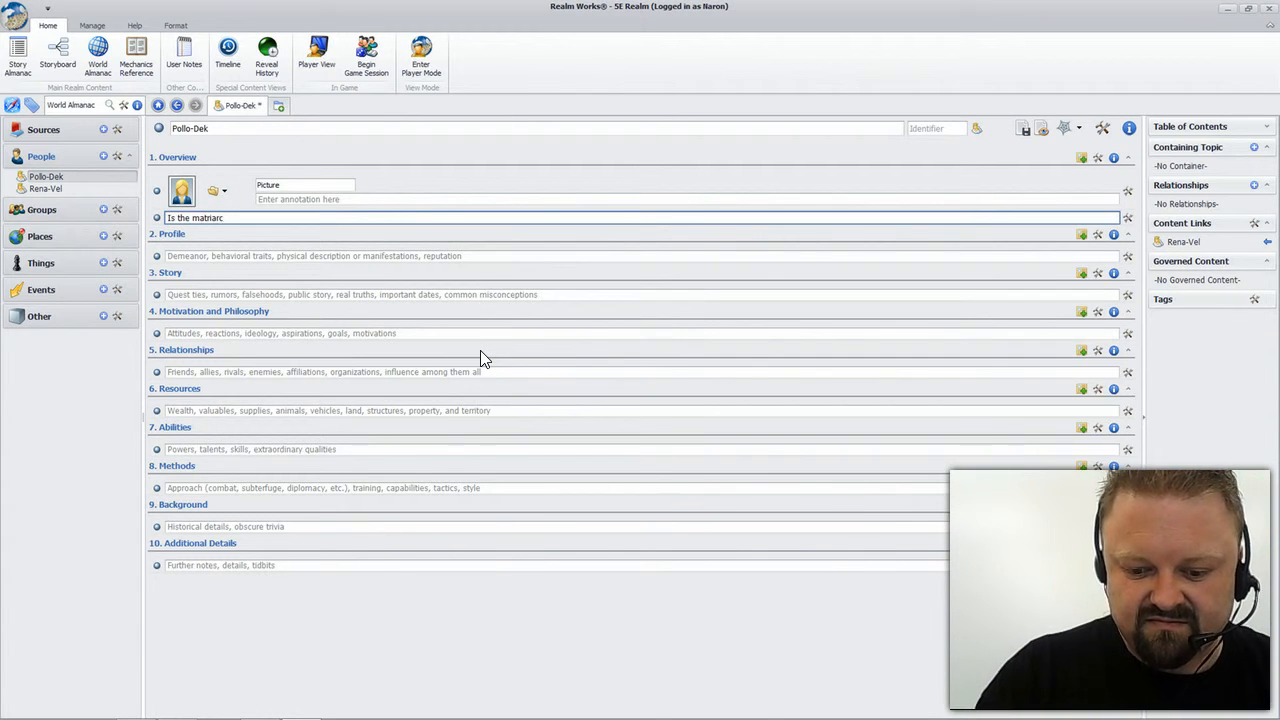
type("hal power ")
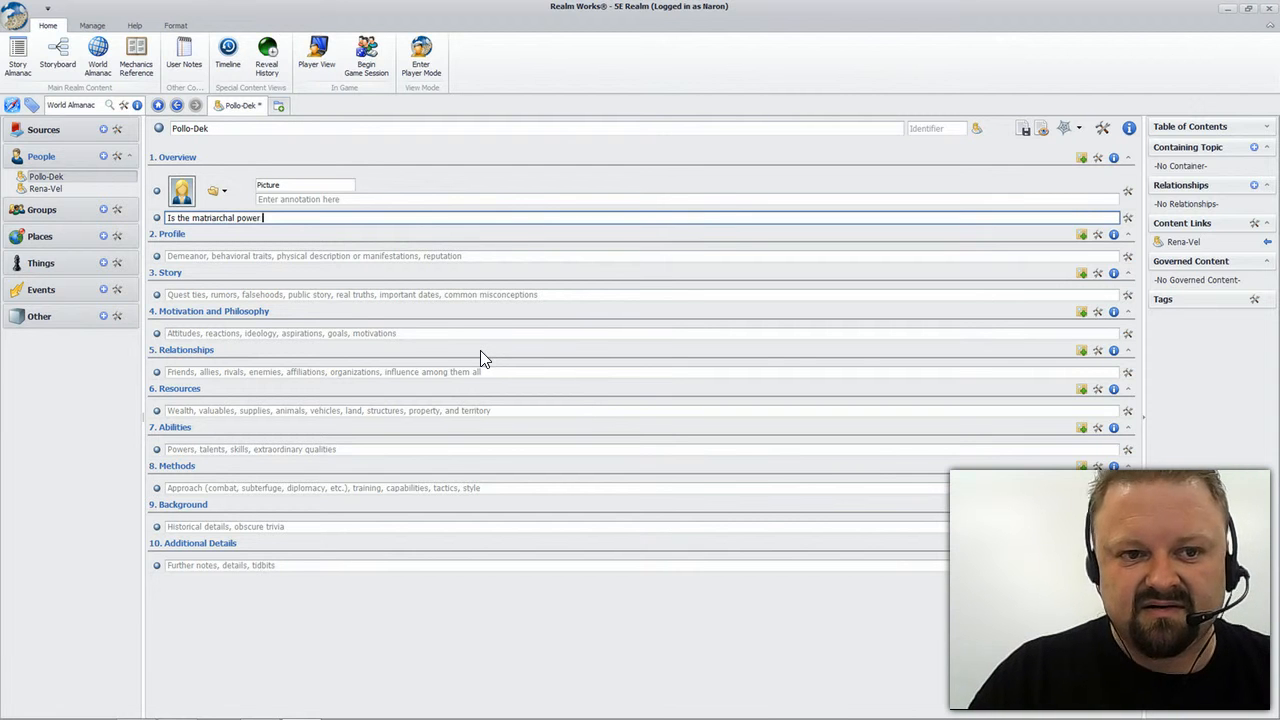
type("o")
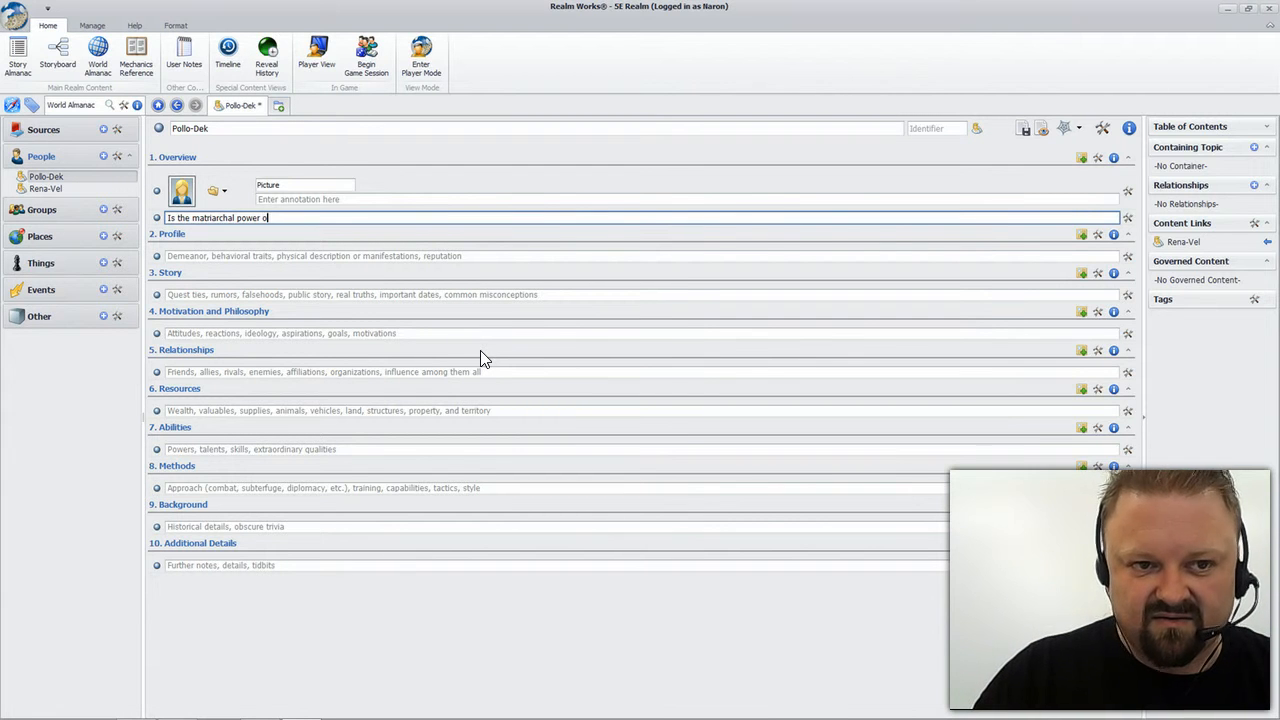
type("f this r")
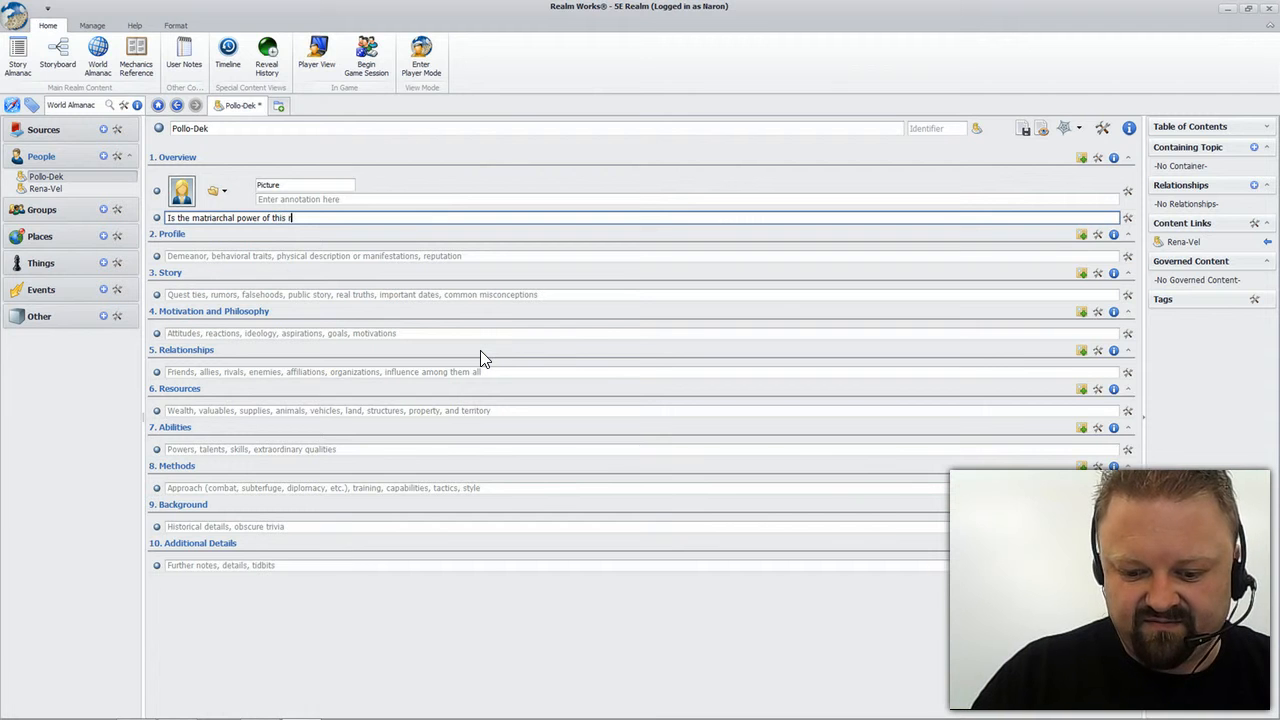
type("ealm for the ")
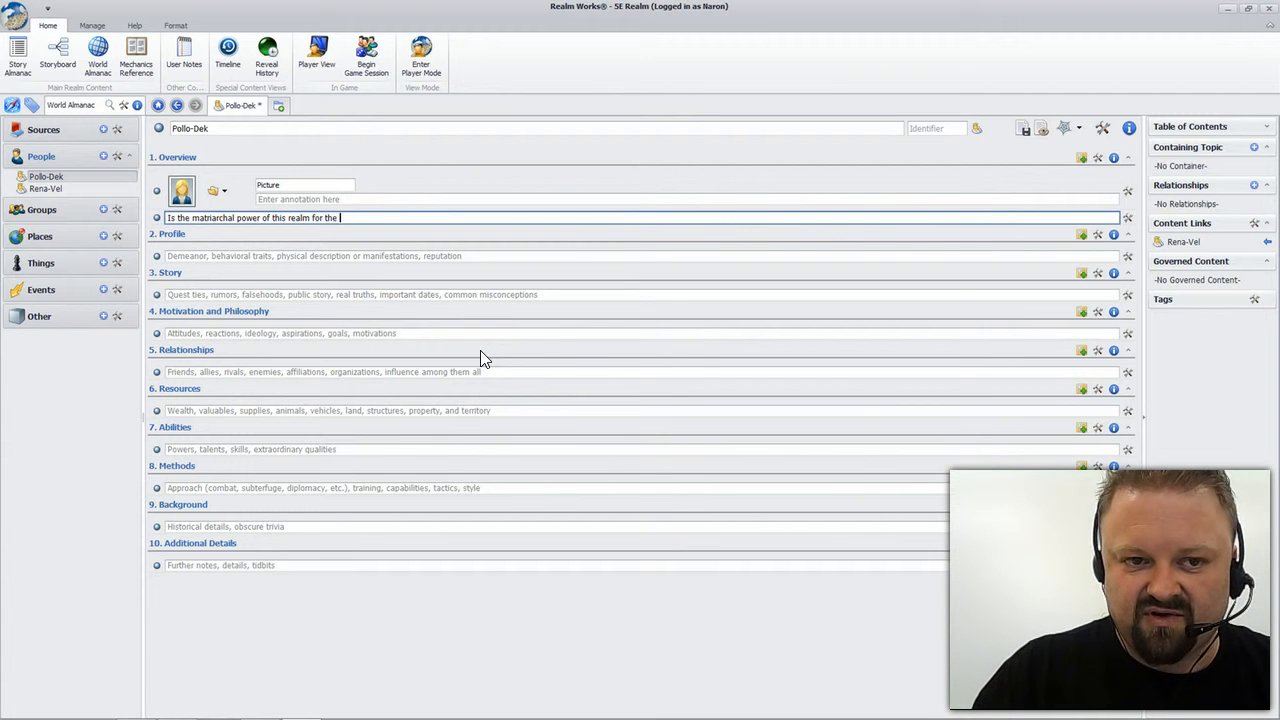
type("human p")
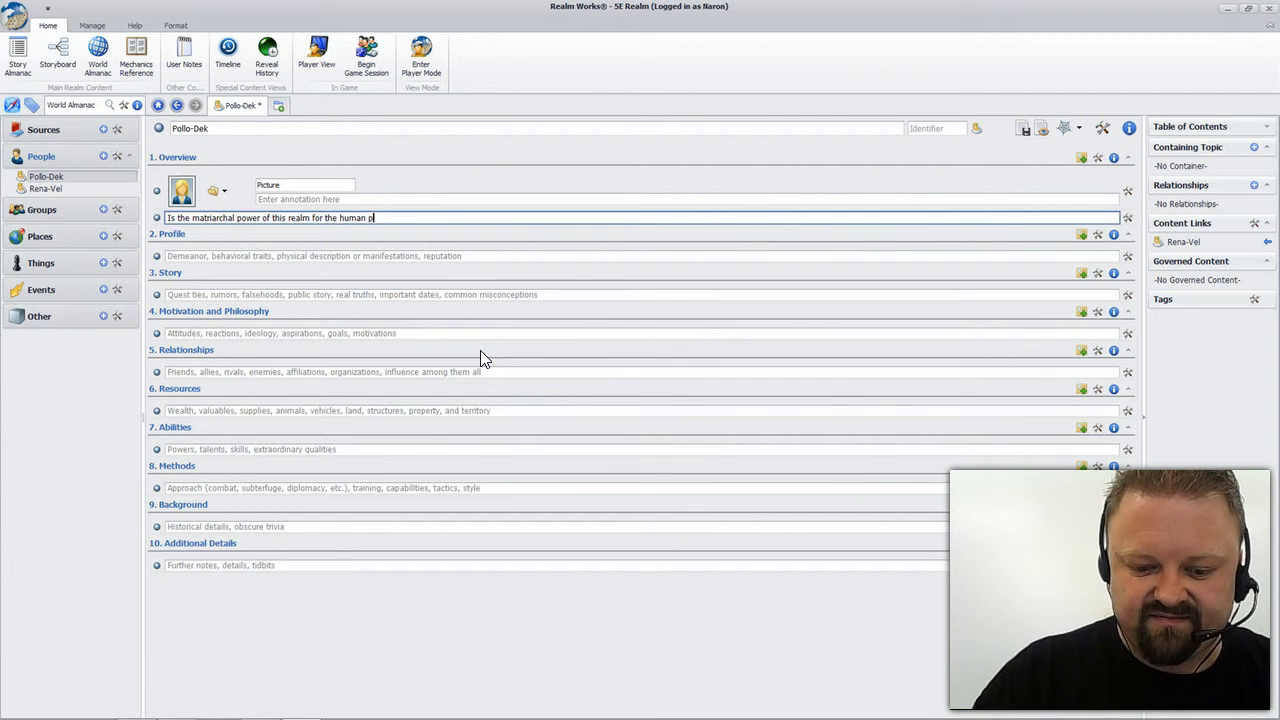
type("antheon")
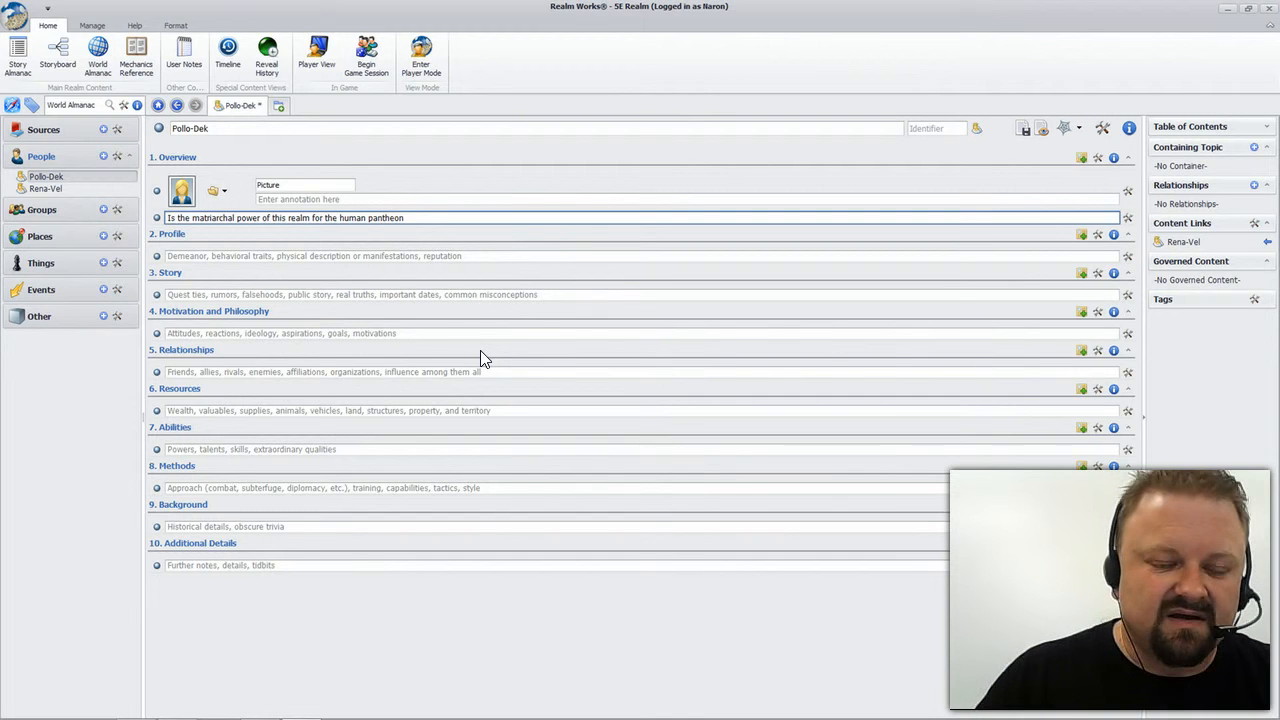
Step: Fill in the Profile section of Pollo-Dek with "It is the energy of Tempest, War and Knowledge domains."
left_click(180, 254)
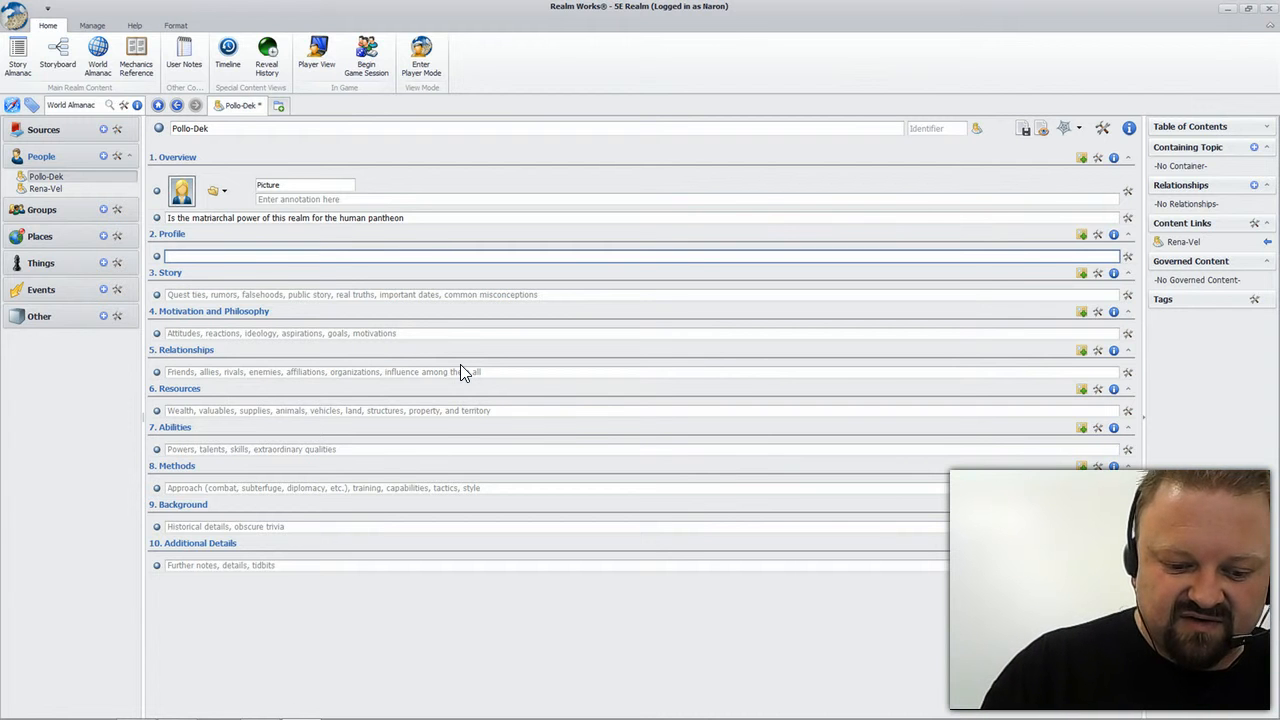
type("It is the s")
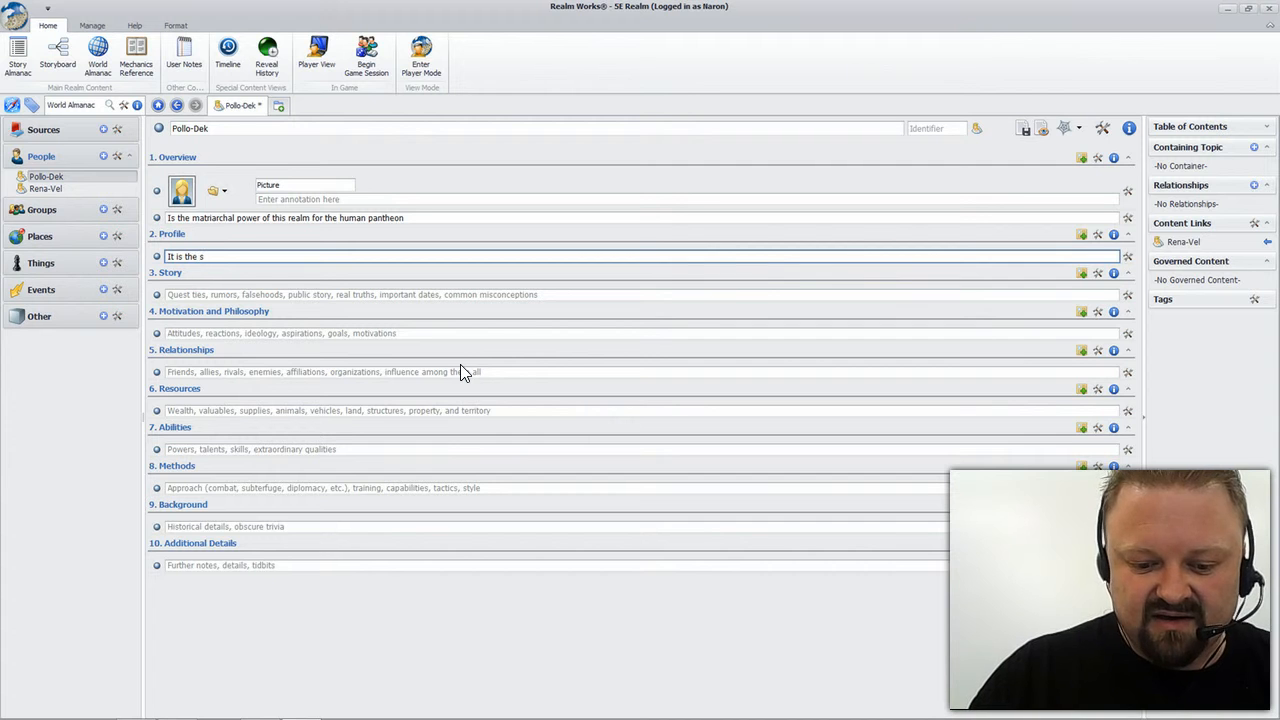
key("BackSpace")
type("ener")
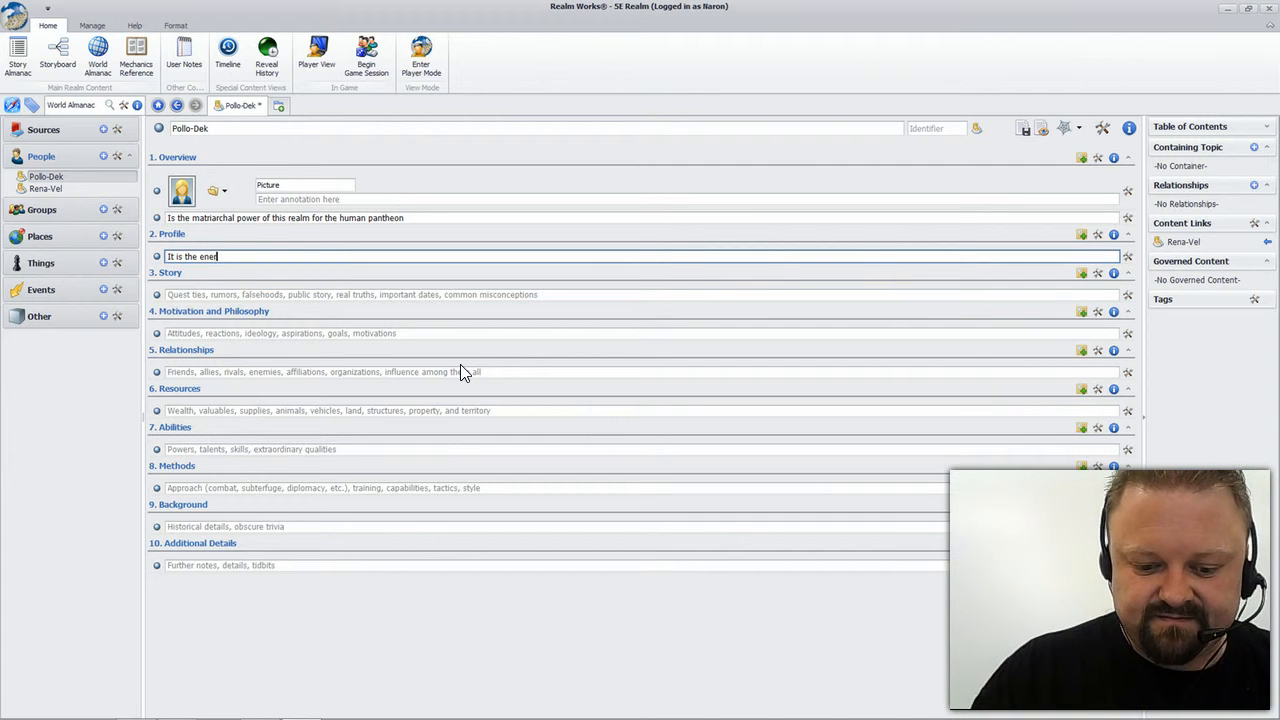
type("gy of ")
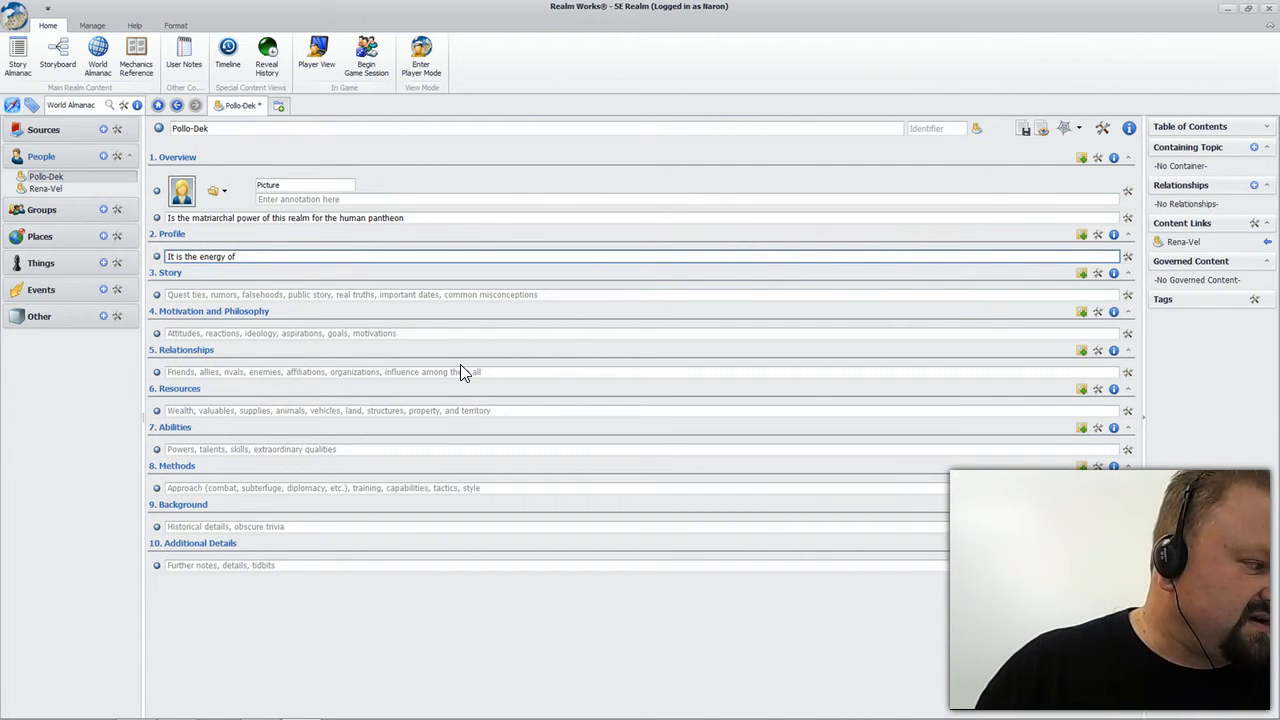
type("Tempest")
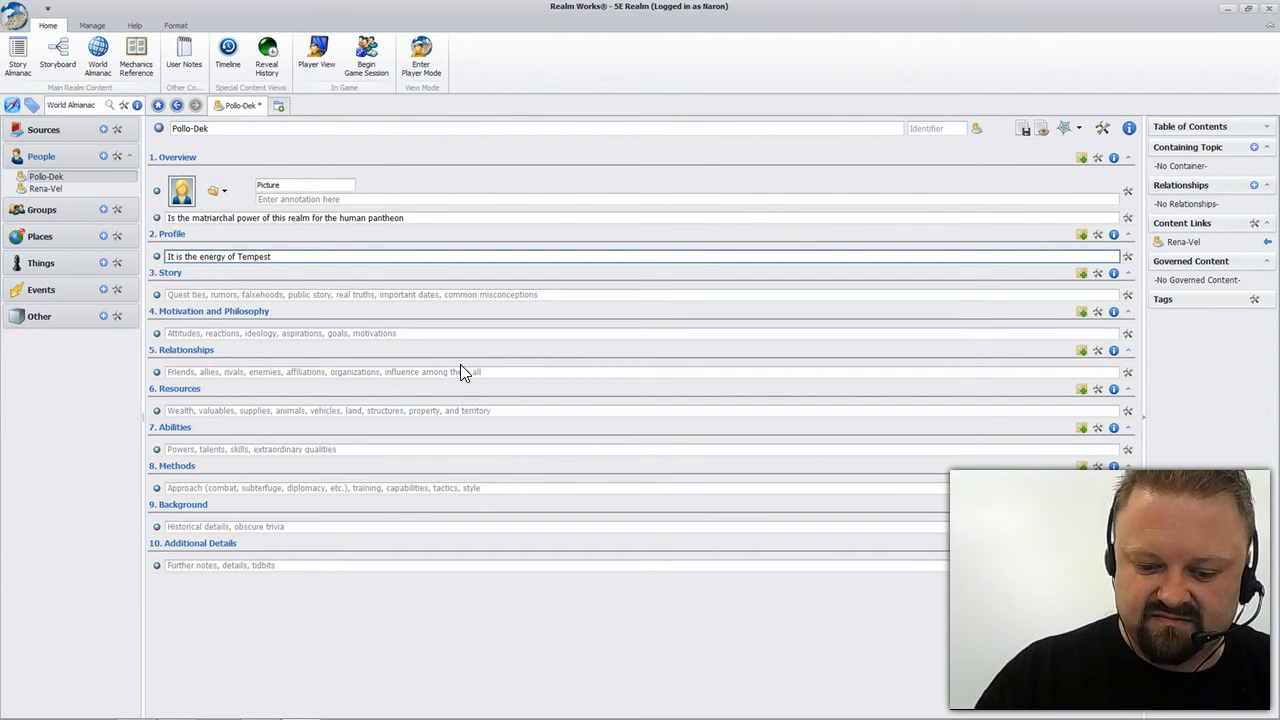
type(", War a")
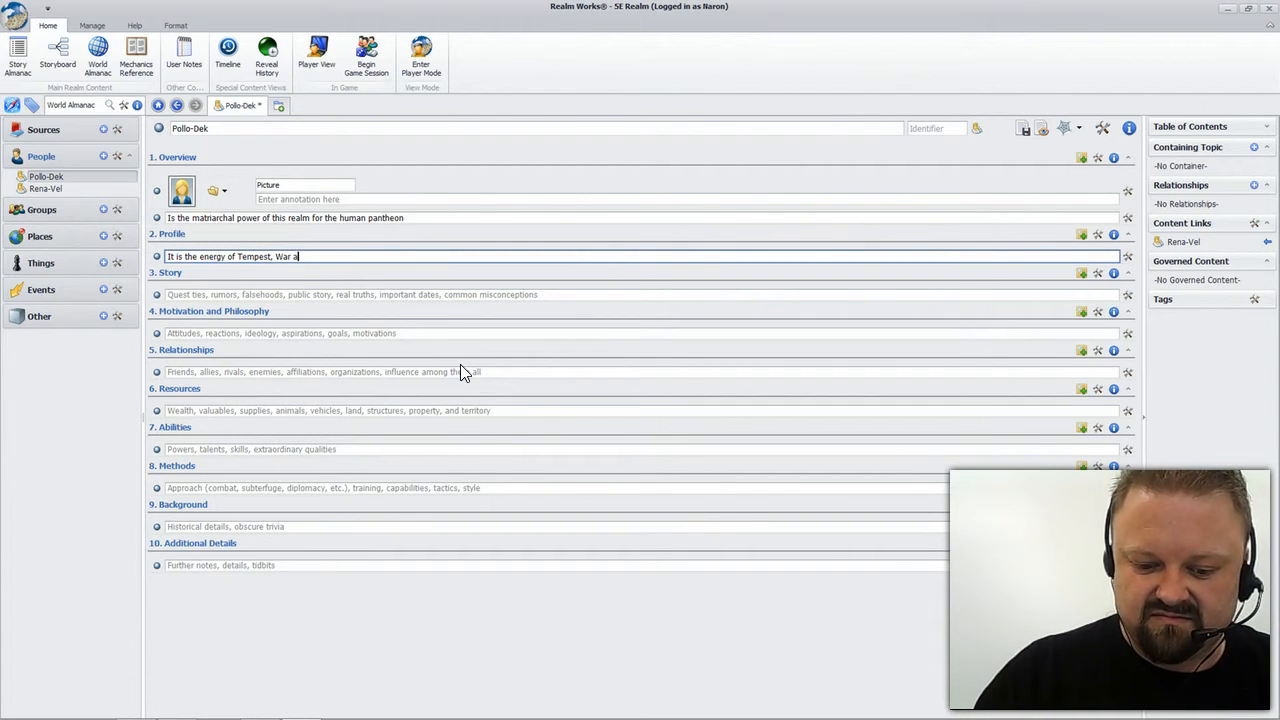
type("nd Knowled")
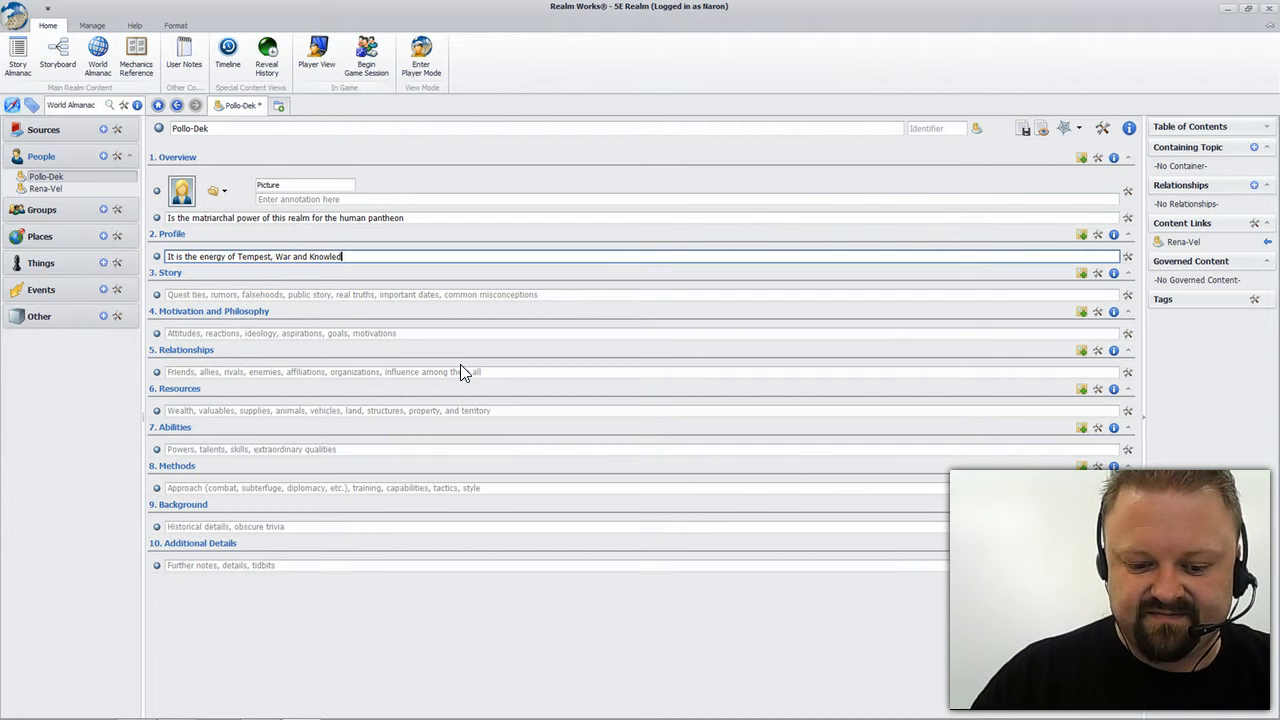
type("ge domains.")
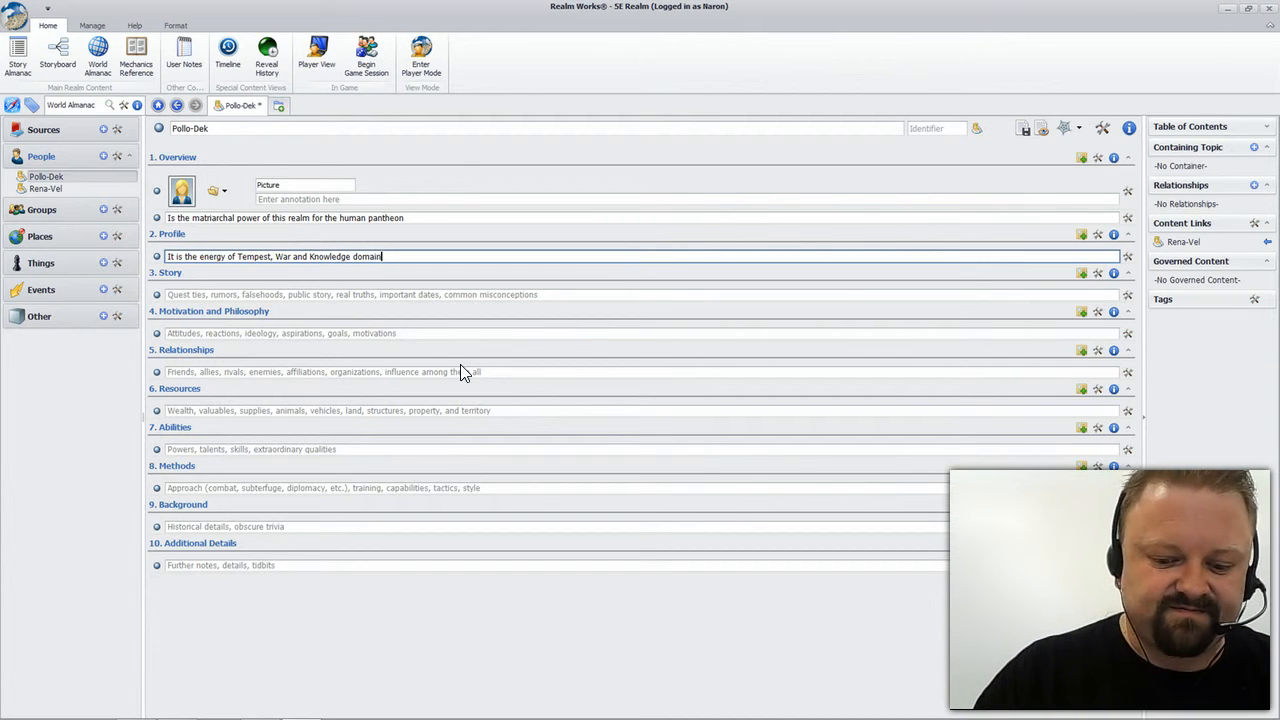
Step: Fill in Motivation and Philosophy with "Pollo-Dek has her own agenda but it is seen as quite alien from a human perspective"
left_click(240, 294)
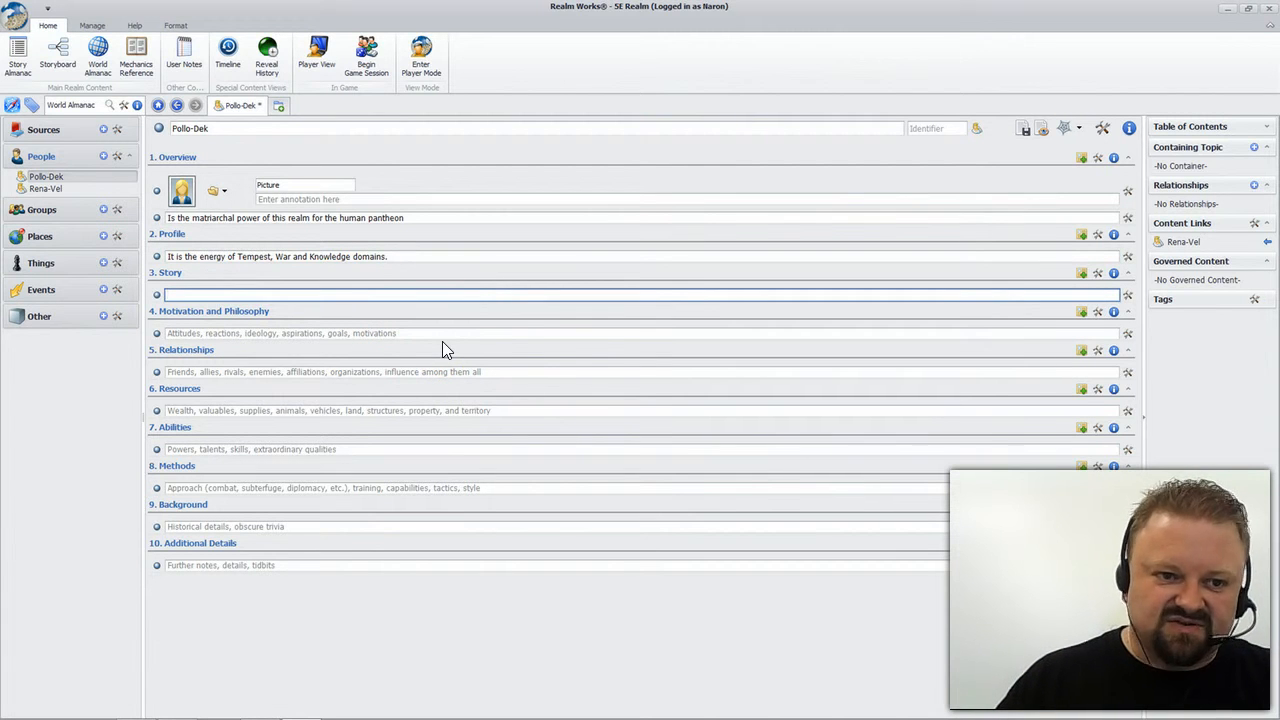
left_click(372, 334)
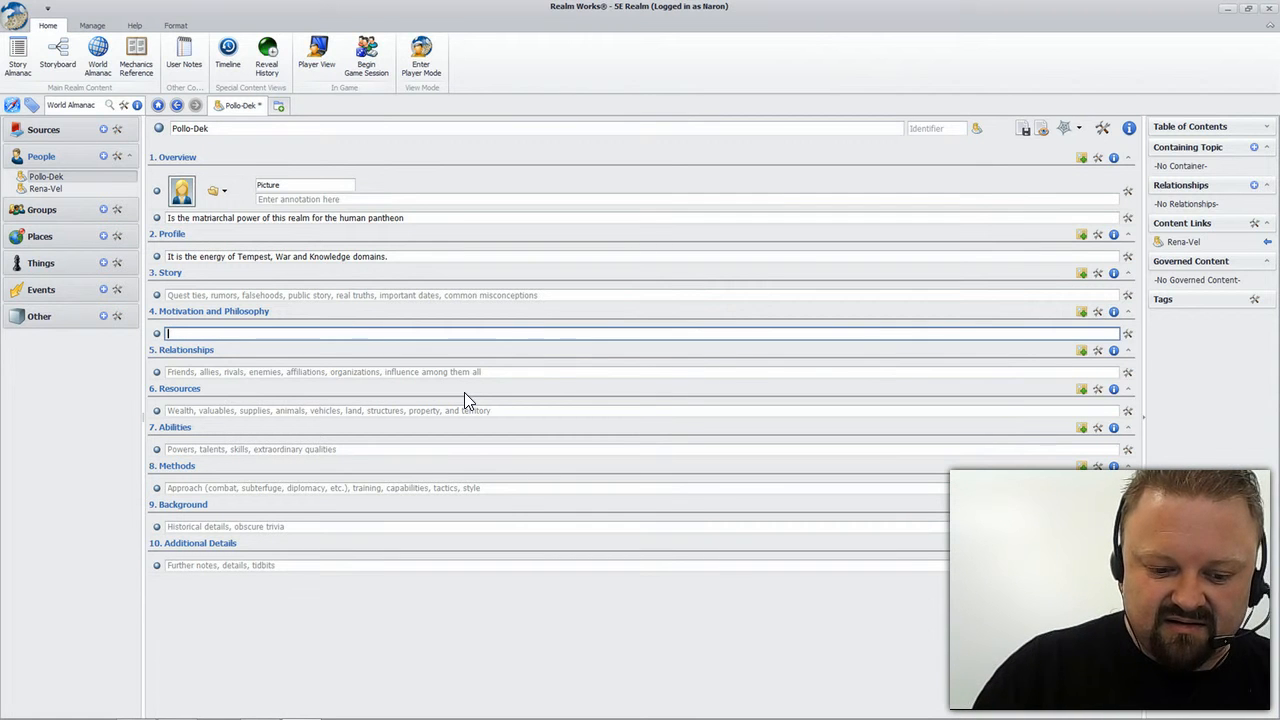
type("Pollo-Dek has ")
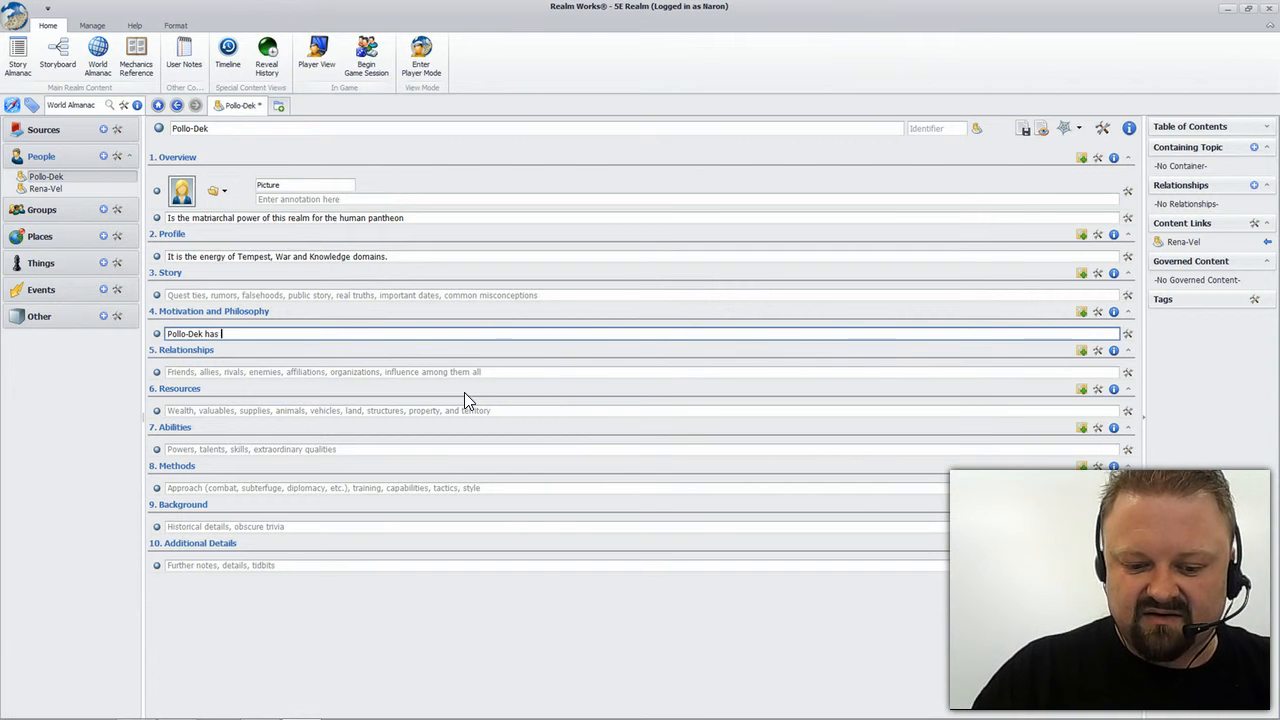
type("her own a")
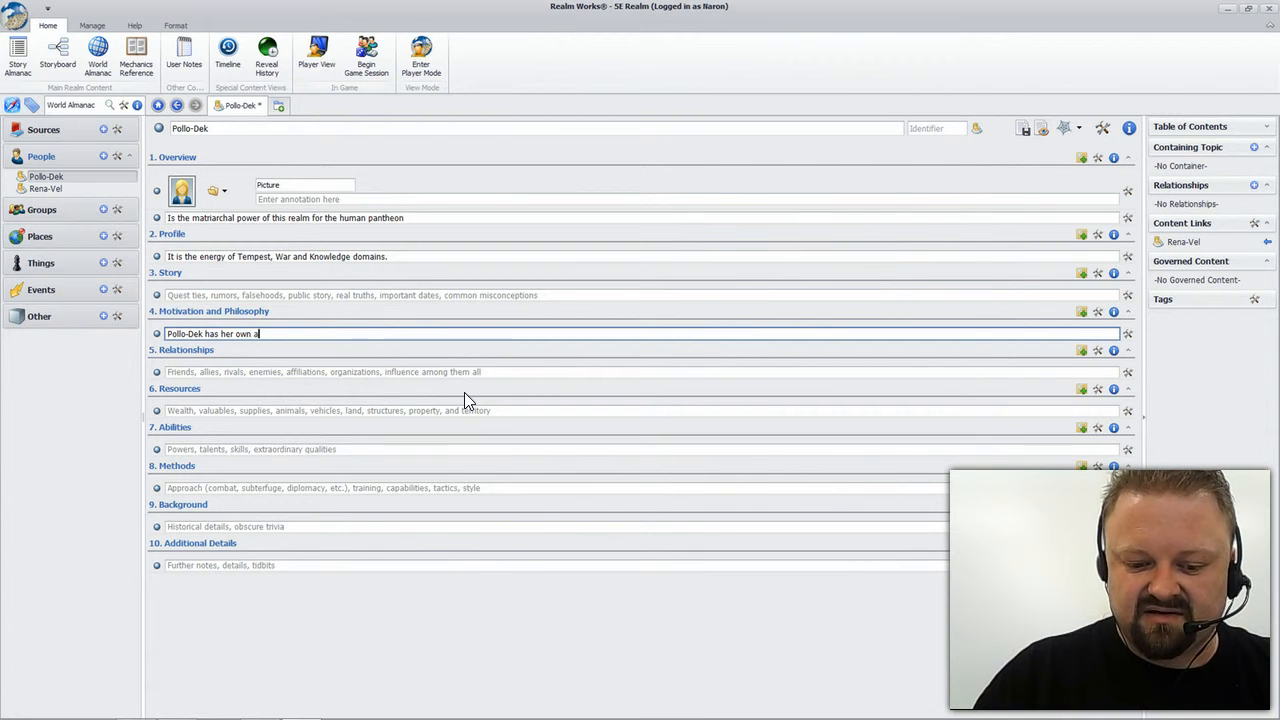
type("genda but")
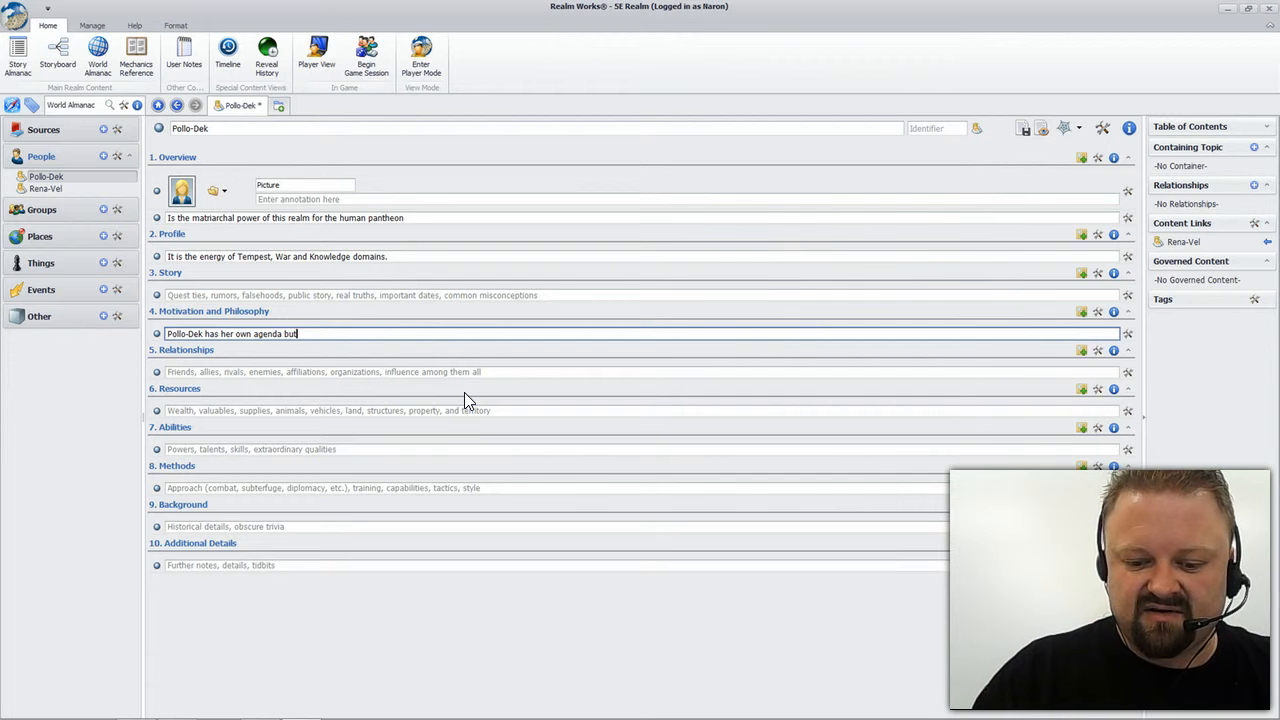
type(" it is se")
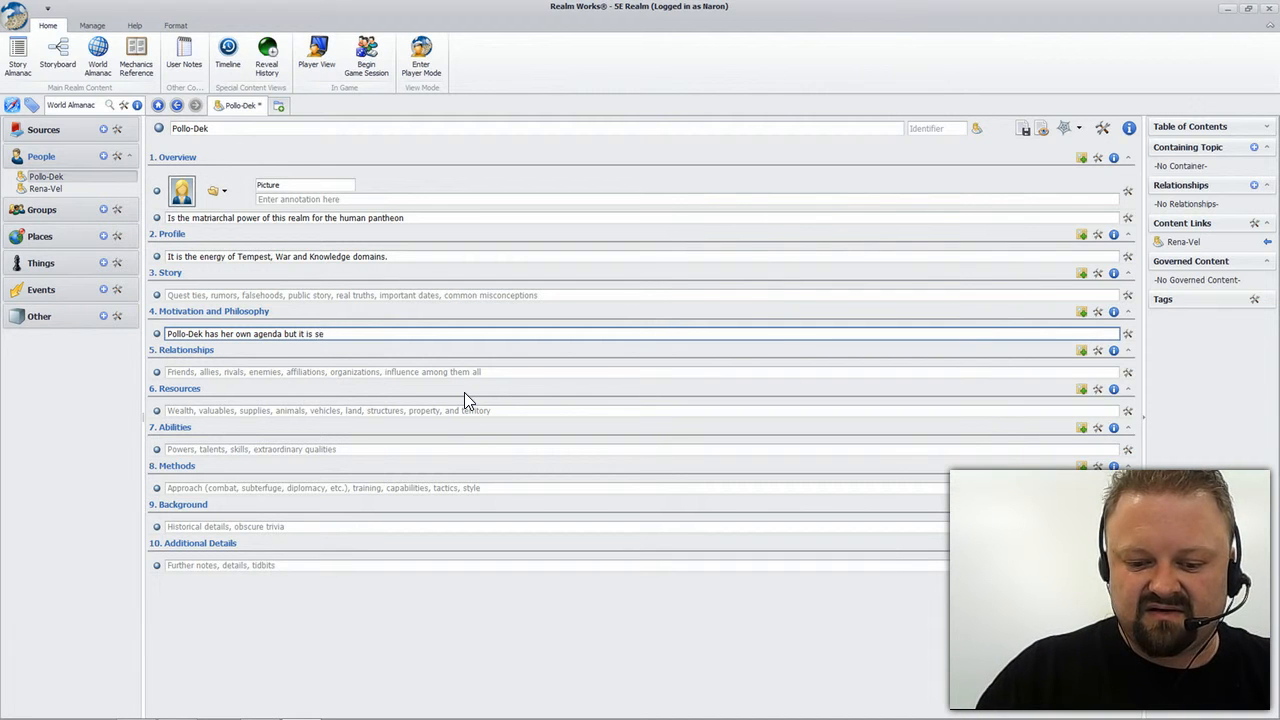
type("en as quie")
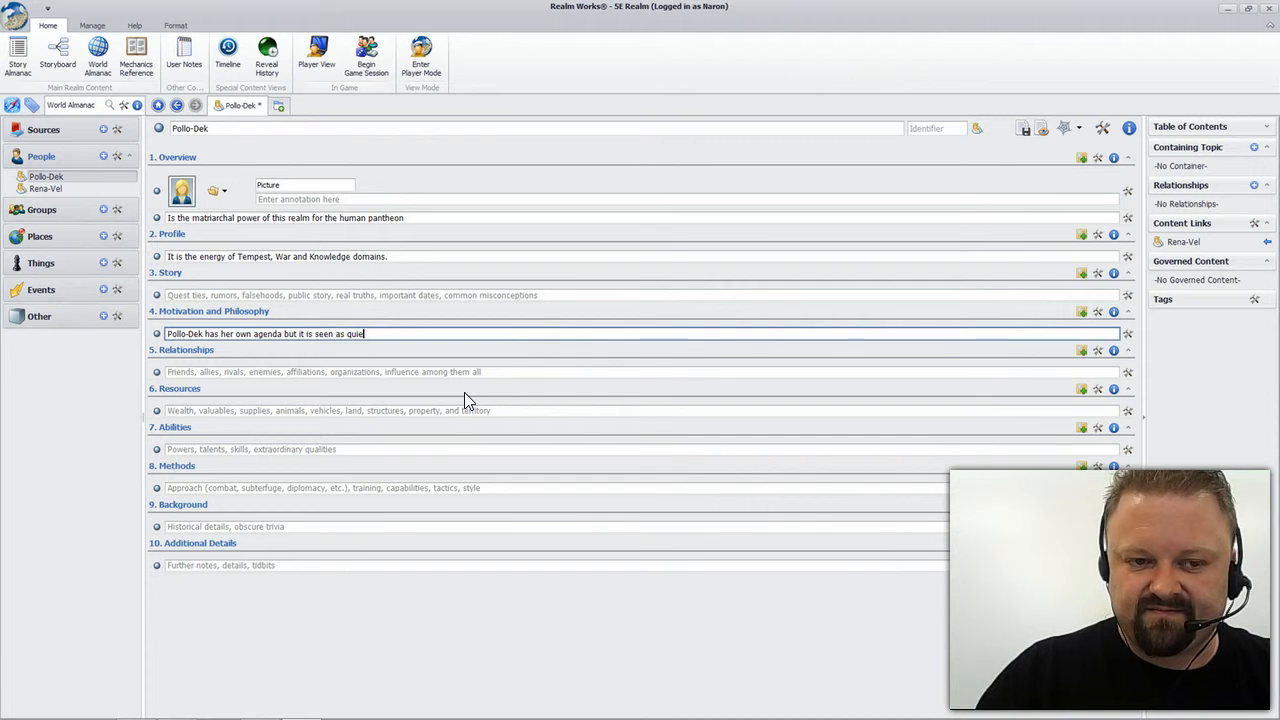
key("BackSpace")
type("te ")
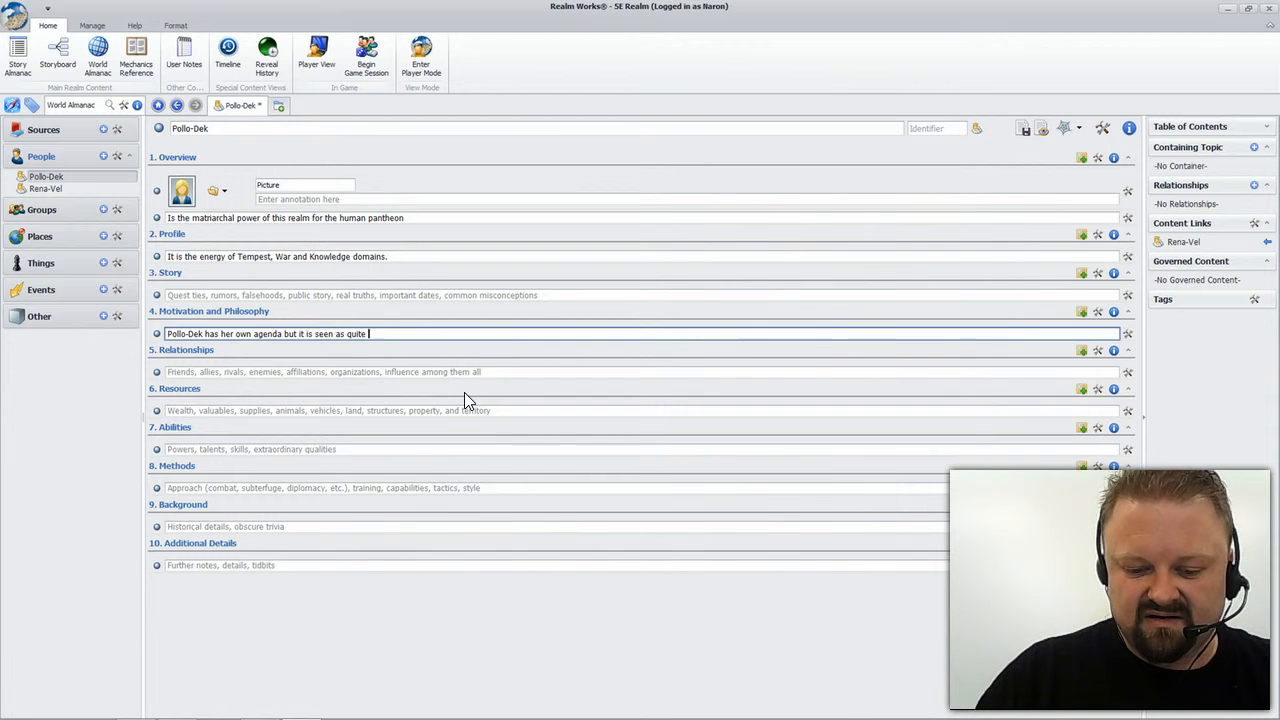
type("alien fro")
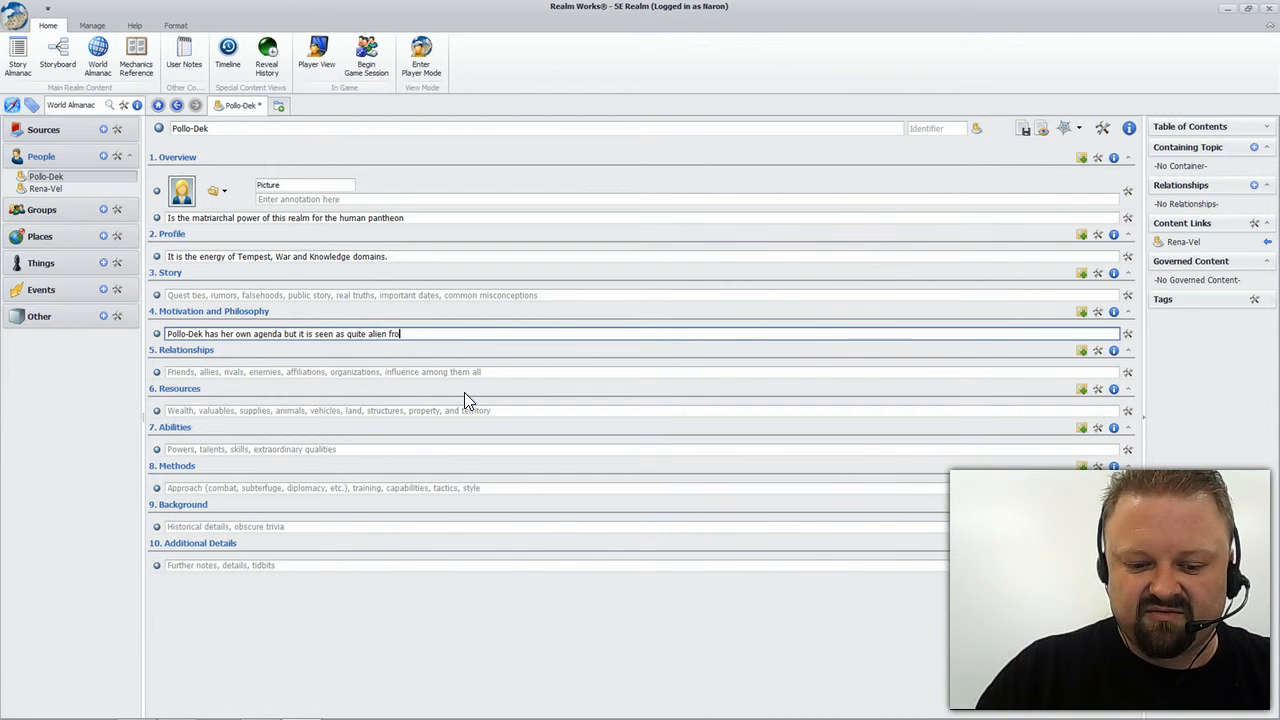
type("m a human ")
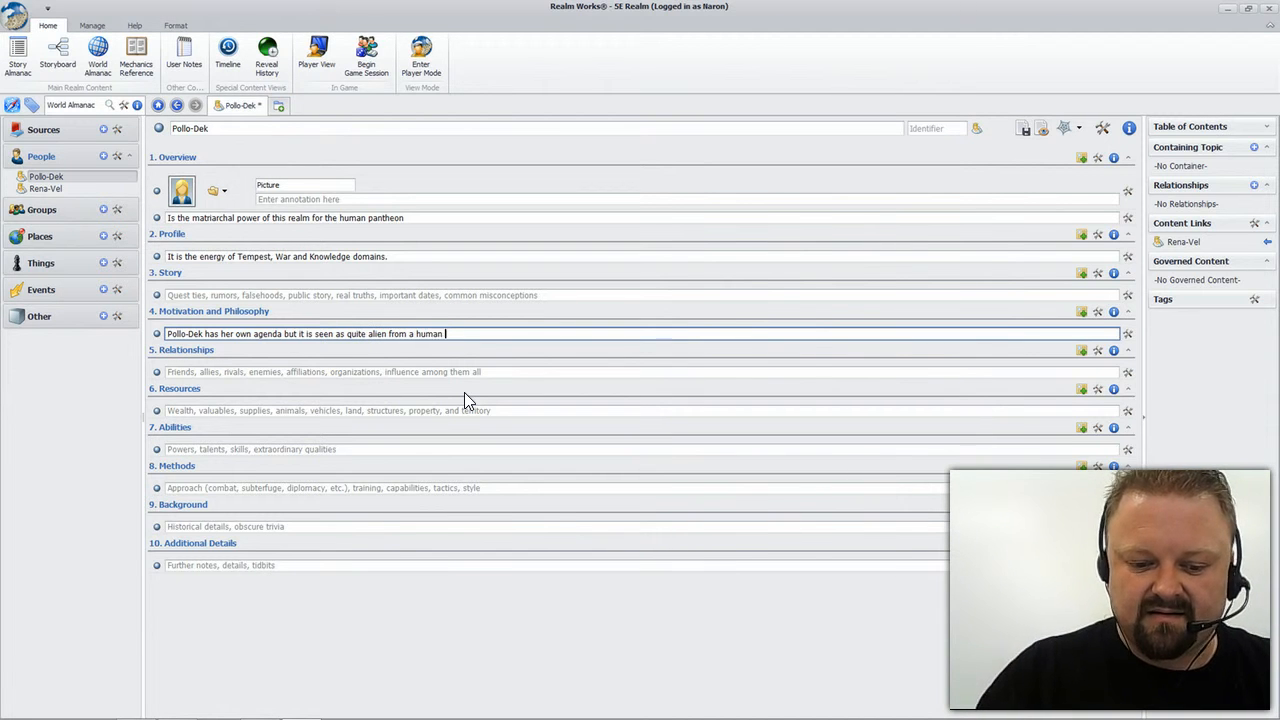
type("perspective")
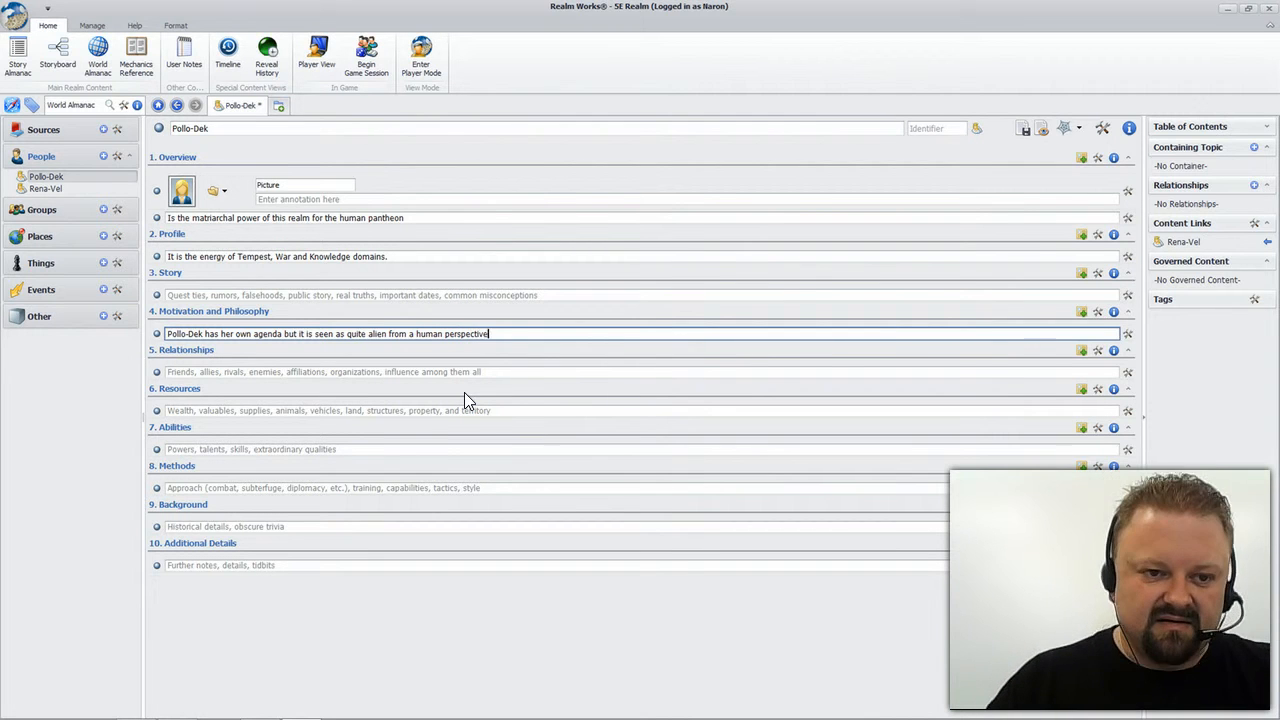
Step: Begin the Relationships section of Pollo-Dek with the text "Partner of Rena-Vel"
left_click(251, 371)
type("Pa")
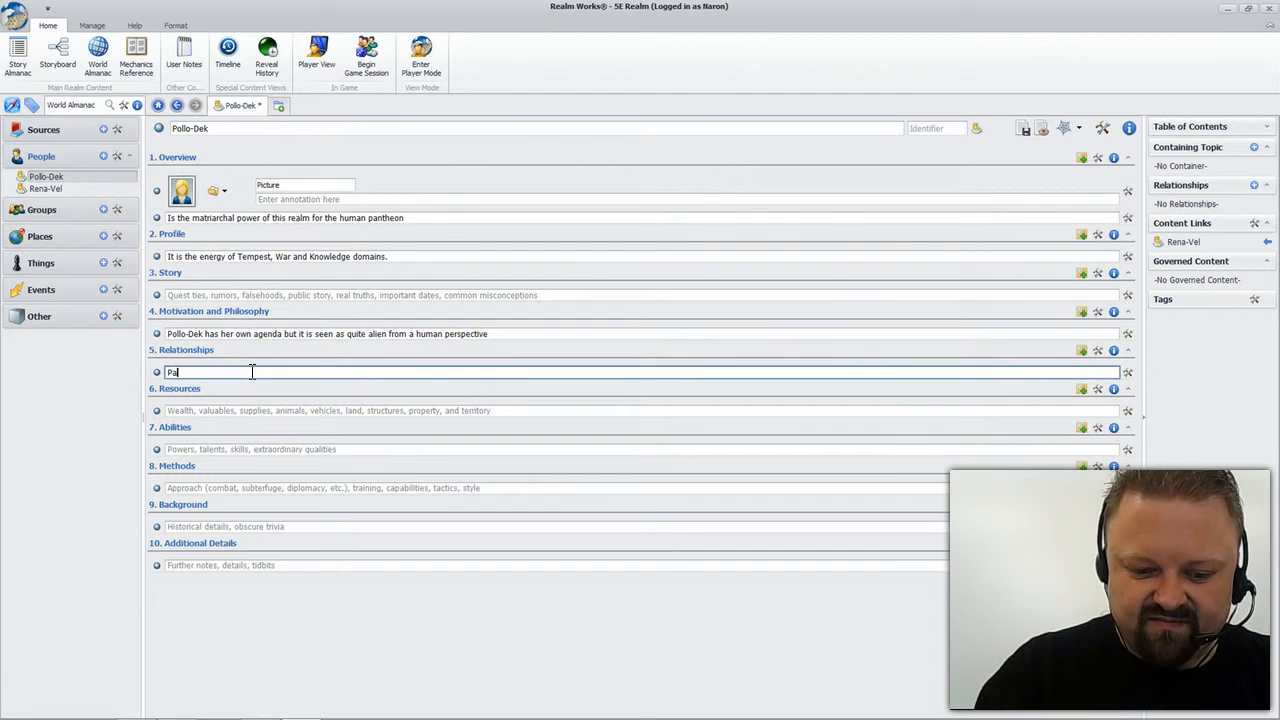
type("rtner of")
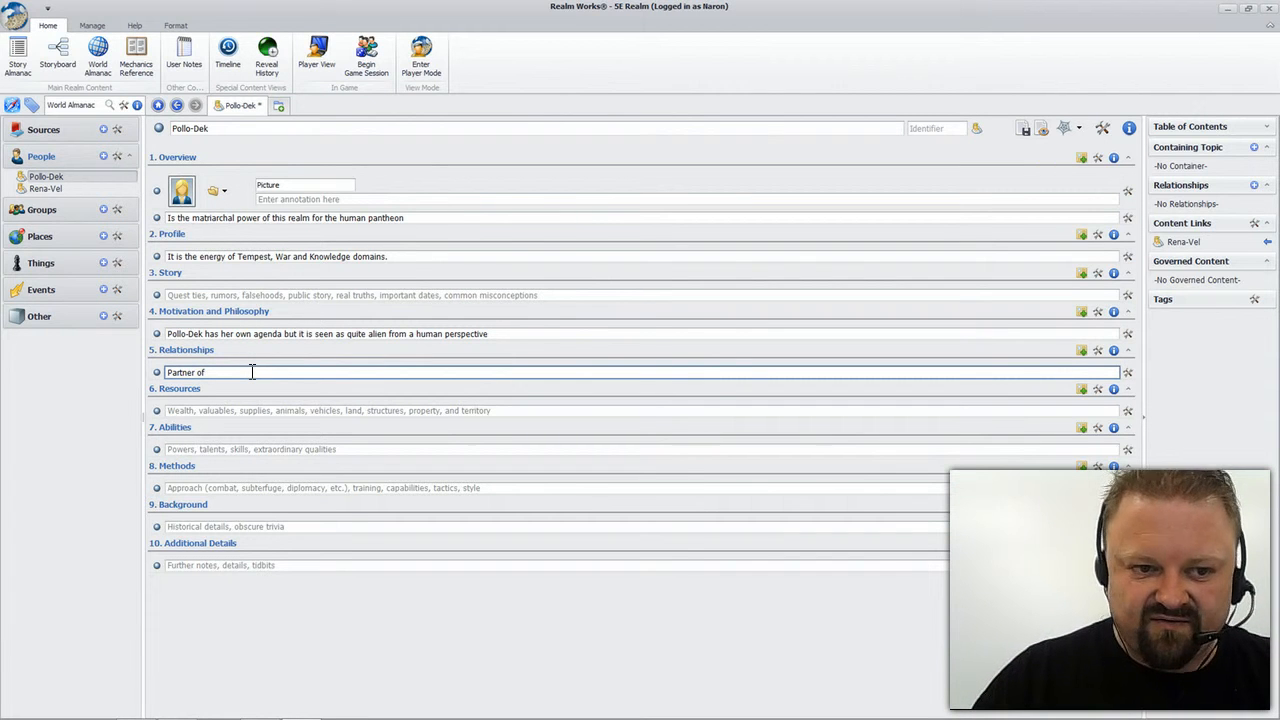
type(" R")
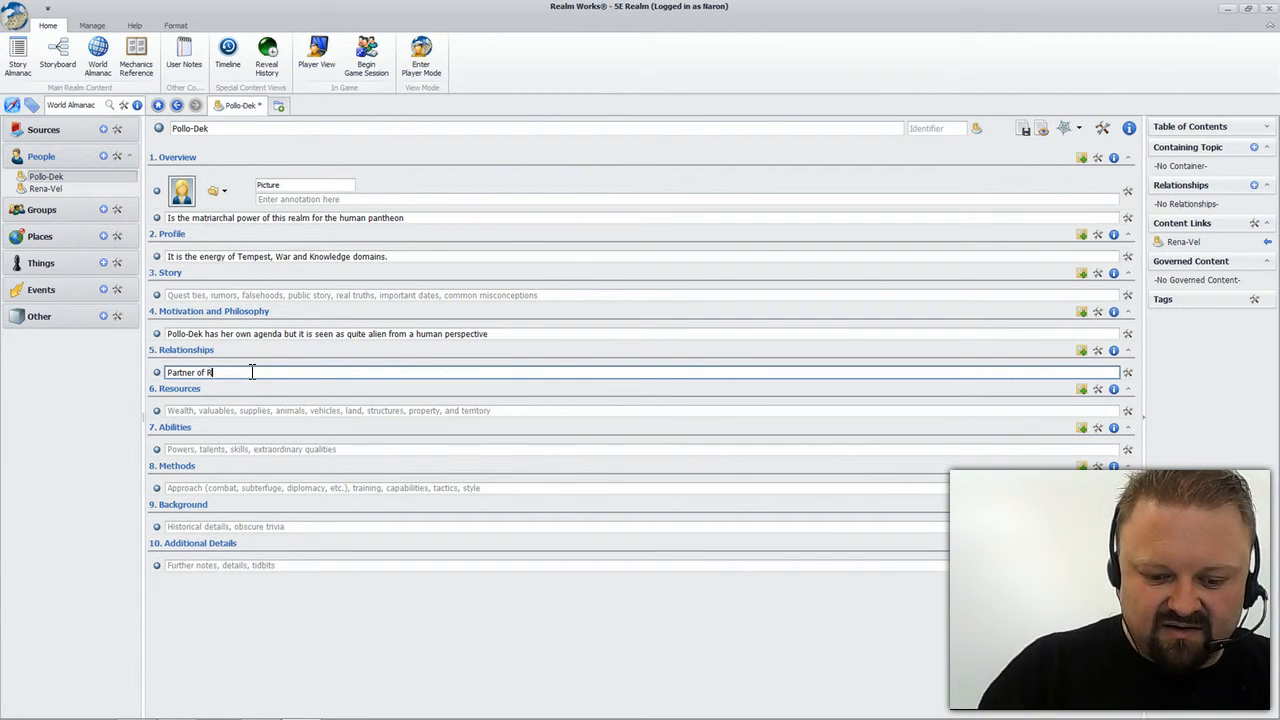
type("ena-Vwel")
key("BackSpace")
key("BackSpace")
type("ena-Vel")
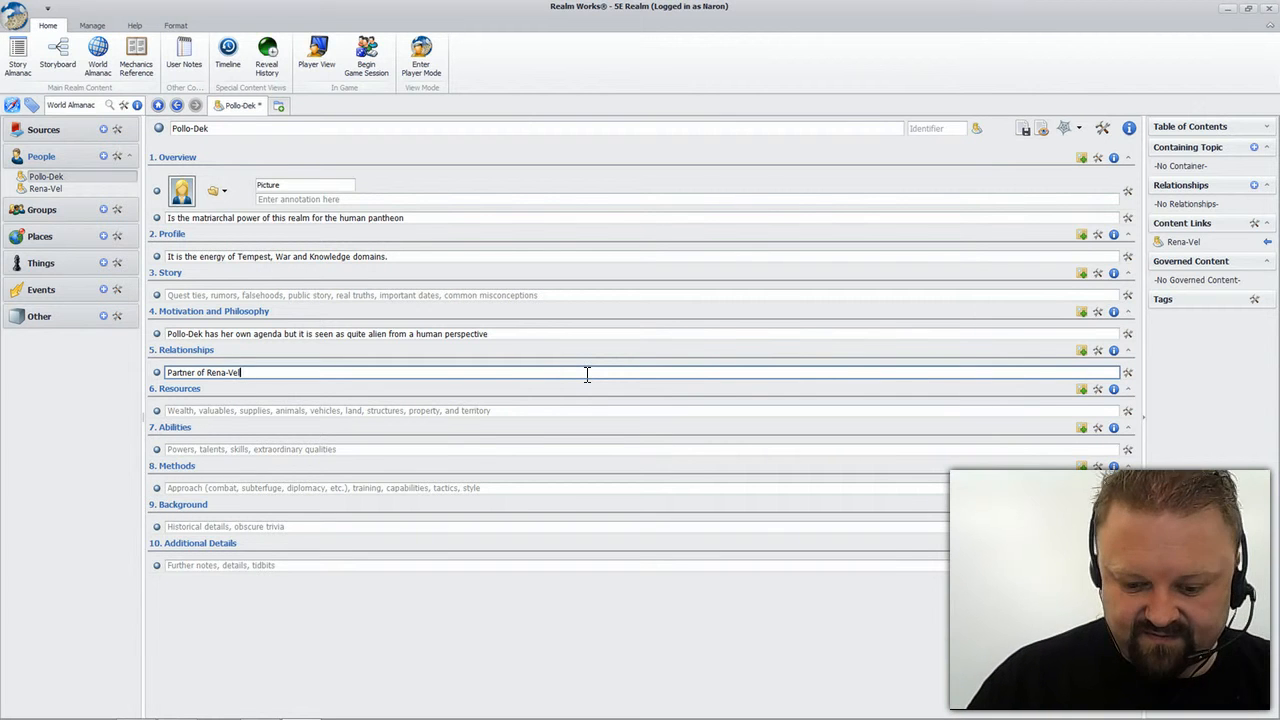
Step: Extend the Relationships text with ", combined to form Xeno-Thar, Fen-Rickal, Dial-Ante, Ruin-Thay"
type(", combined to form")
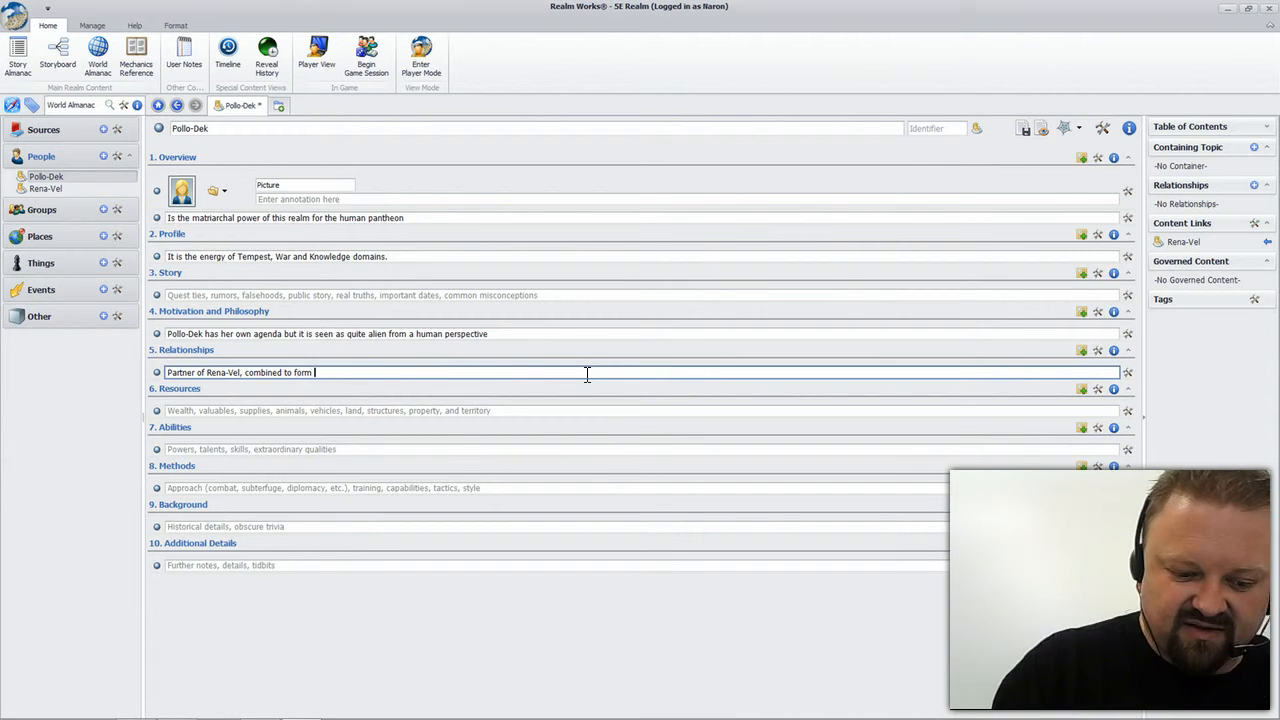
type(" Xeno")
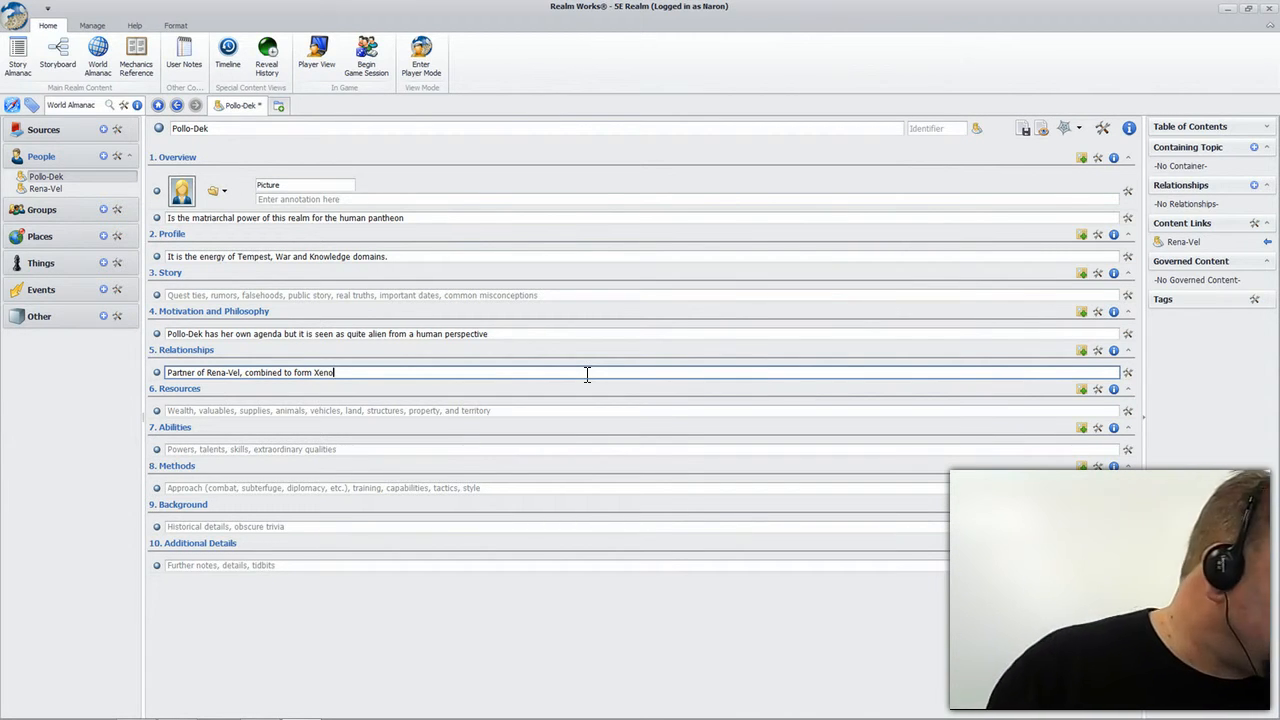
type("-")
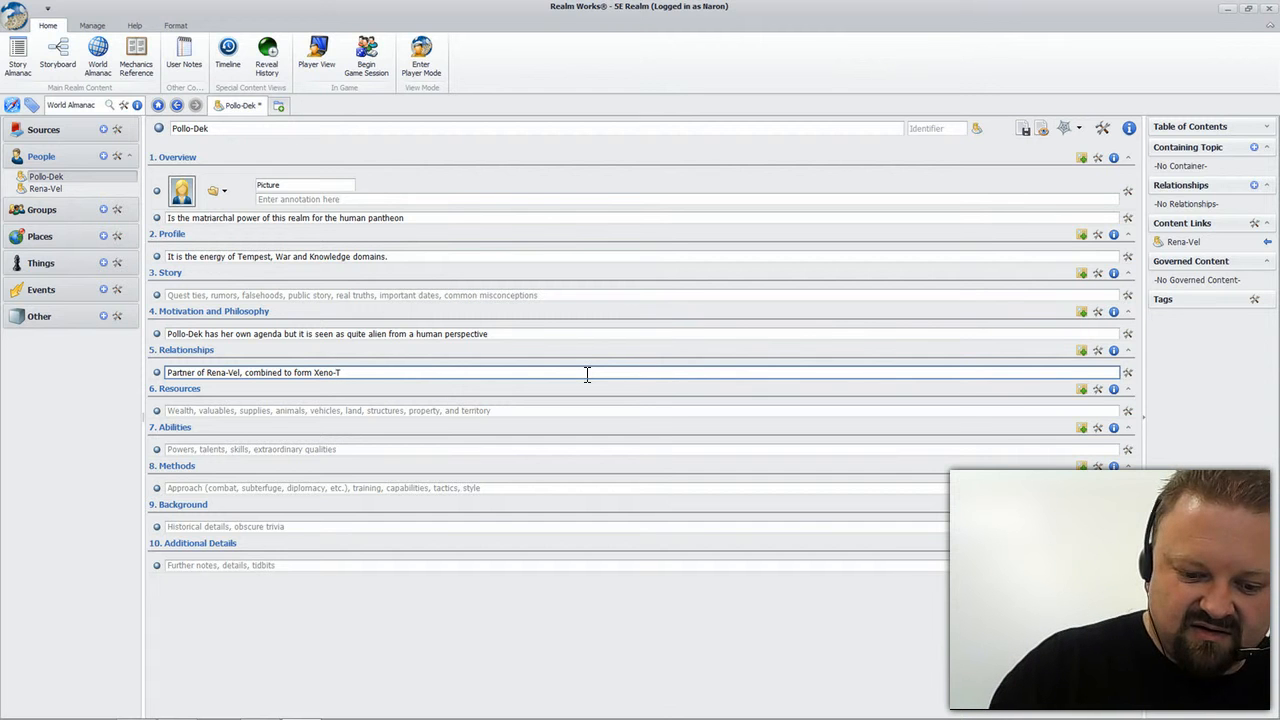
type("Thar")
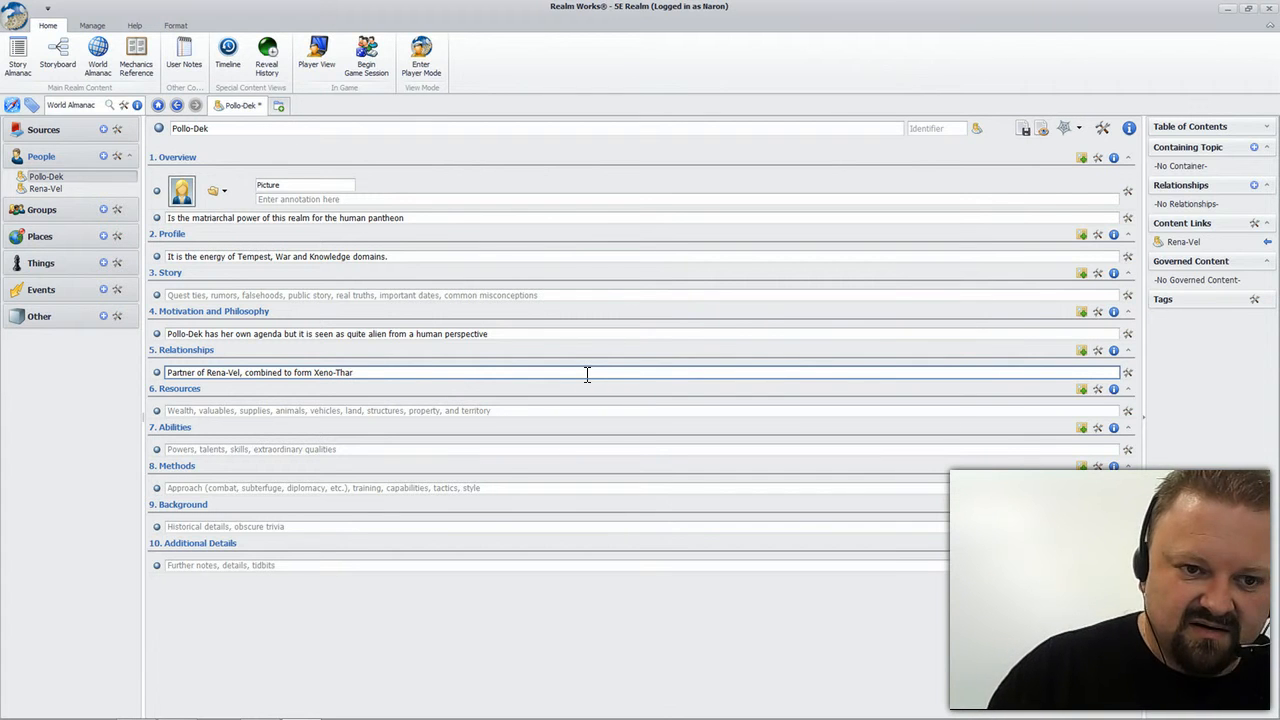
type(", ")
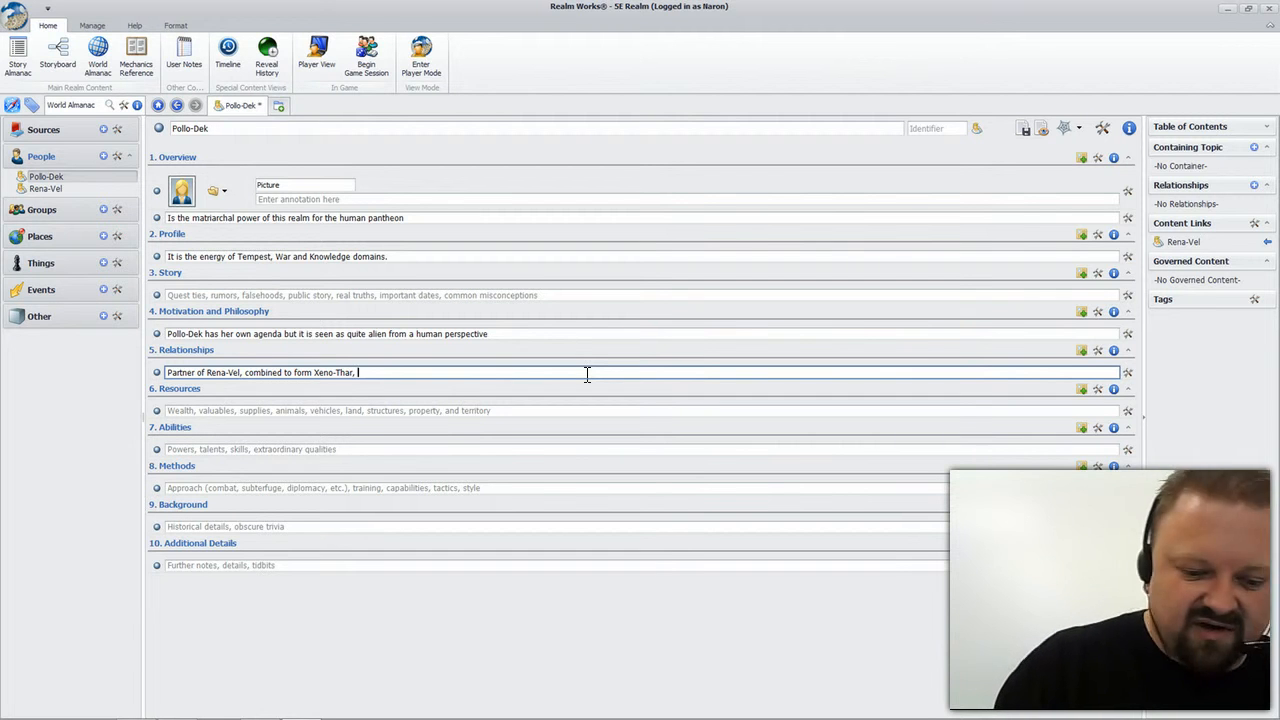
type("Fen-Rickal")
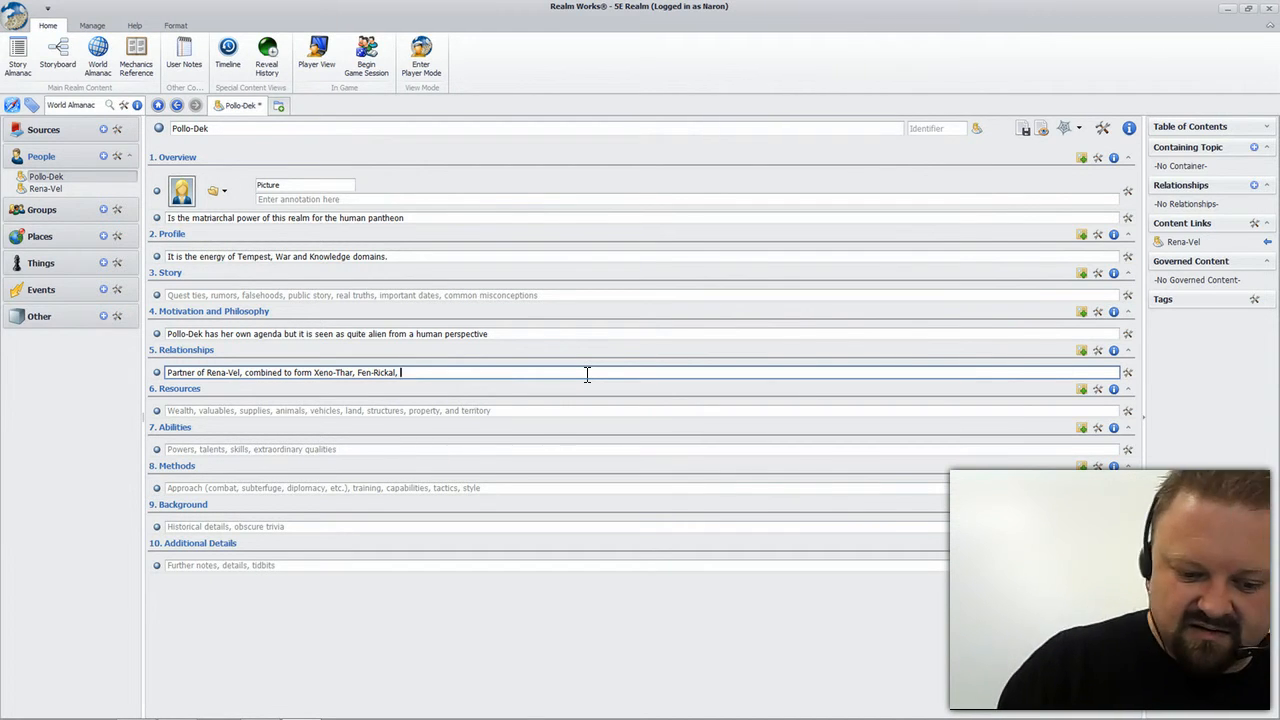
type(", Dial-Ante,")
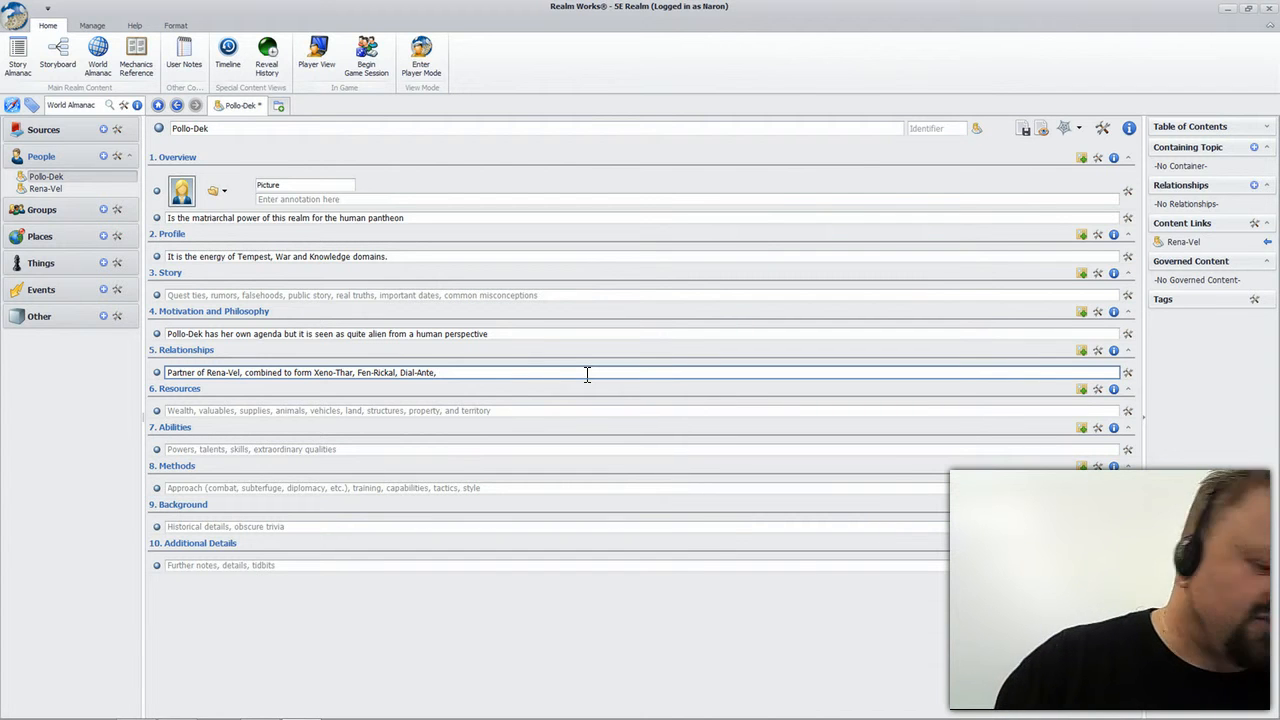
type("Ruin")
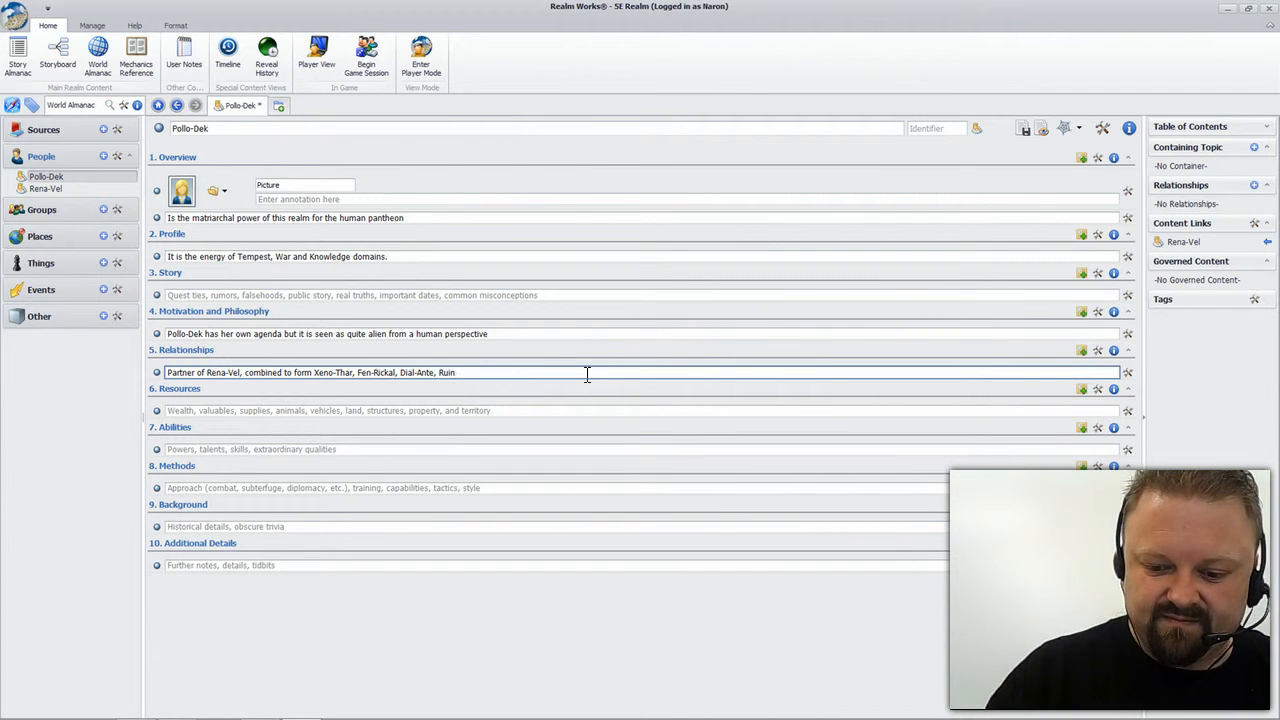
type("-Thay")
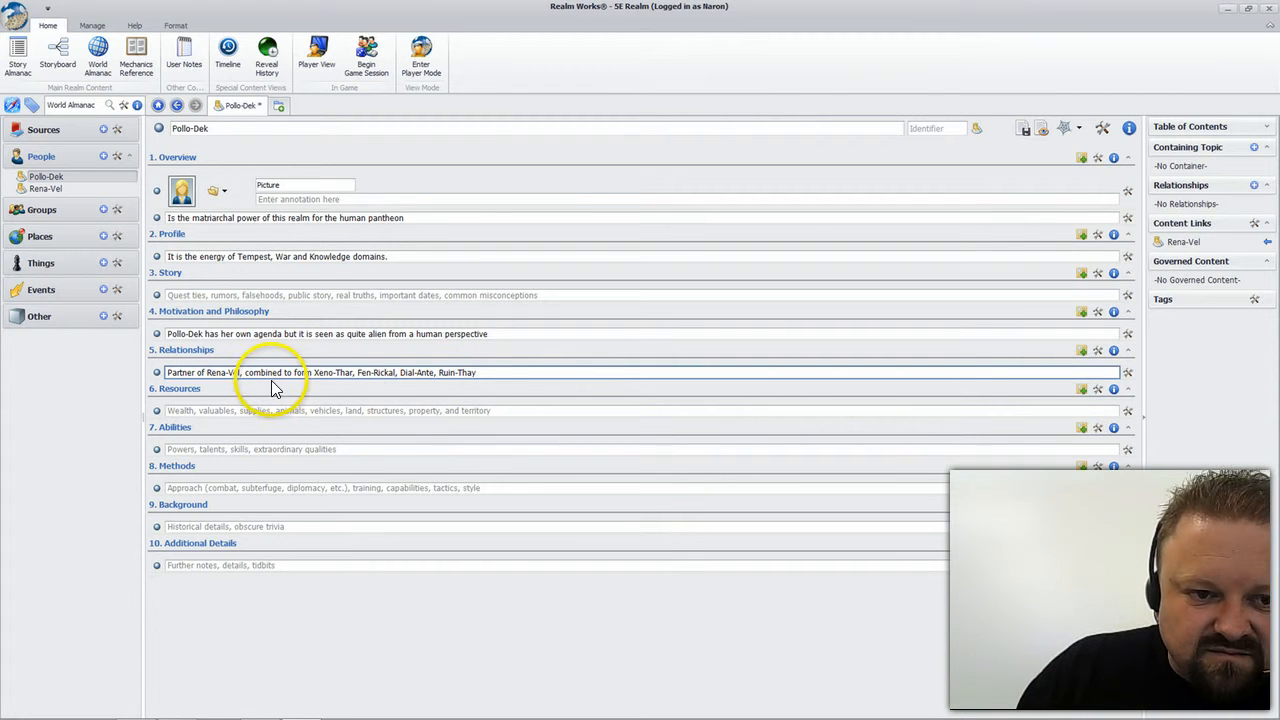
Step: Copy the phrase "combined to form Xeno-Thar, Fen-Rickal, Dial-Ante, Ruin-Thay" from the Relationships text
left_click_drag(244, 373, 476, 366)
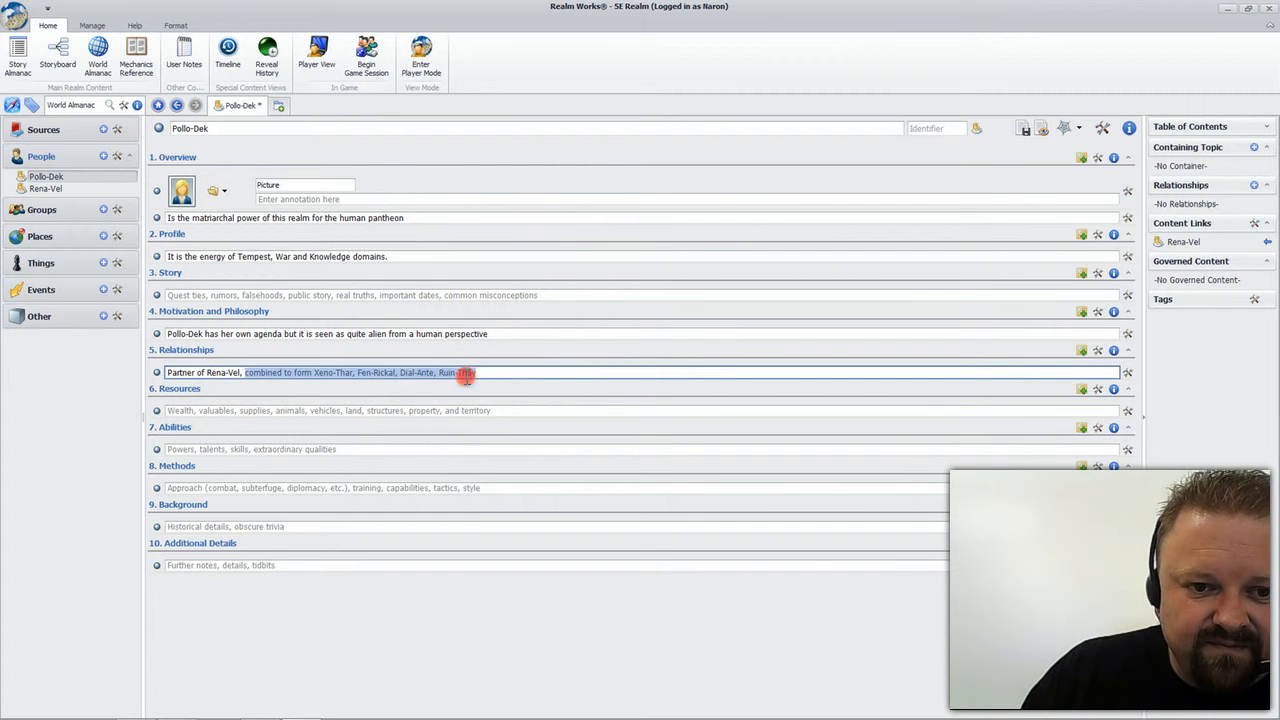
right_click(470, 368)
left_click(513, 446)
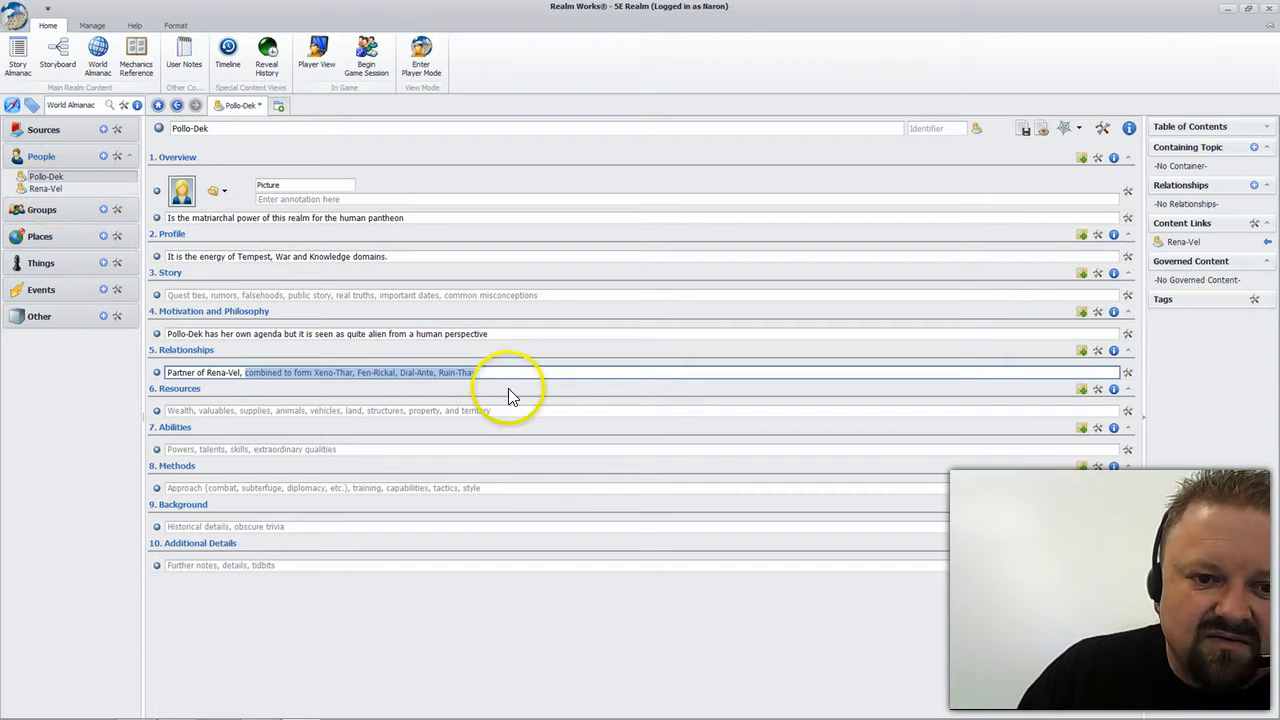
left_click(479, 372)
Step: Create a custom link for Xeno-Thar in the Relationships text, pointing to a new Entity world topic named Xeno-Thar in the People family
left_click_drag(315, 372, 352, 372)
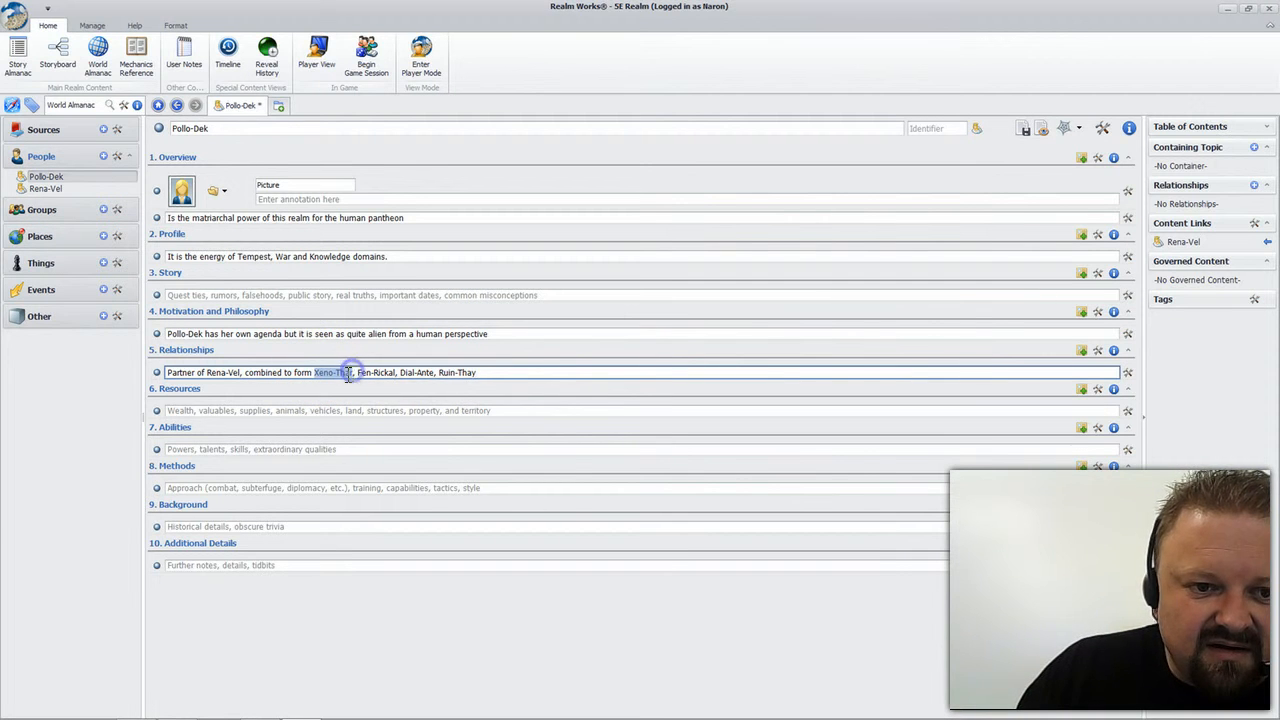
right_click(346, 375)
left_click(393, 385)
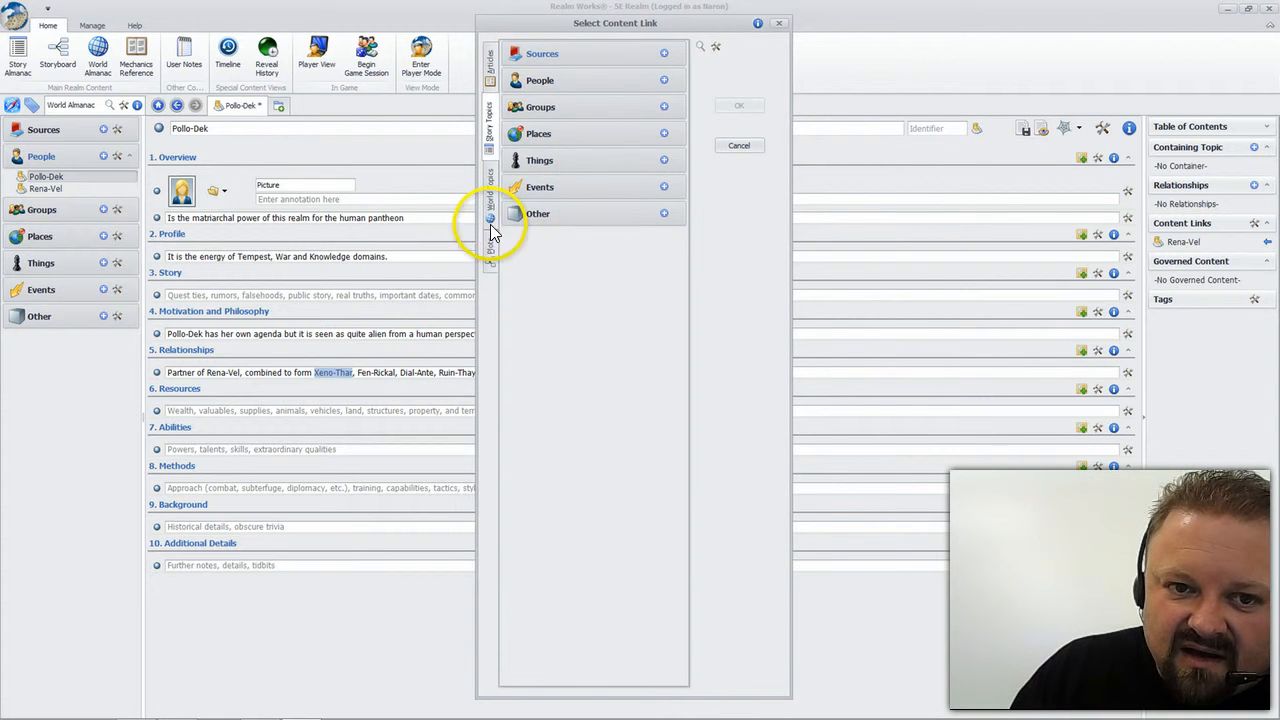
left_click(487, 205)
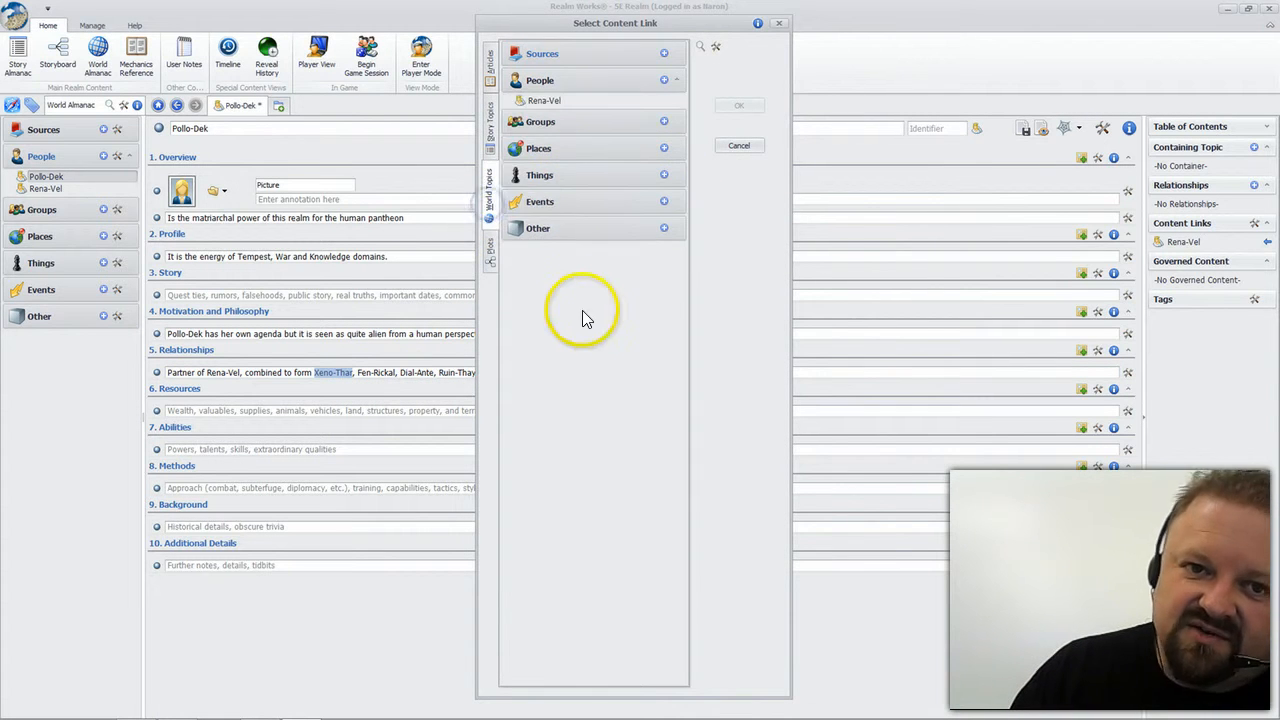
left_click(663, 80)
left_click(583, 362)
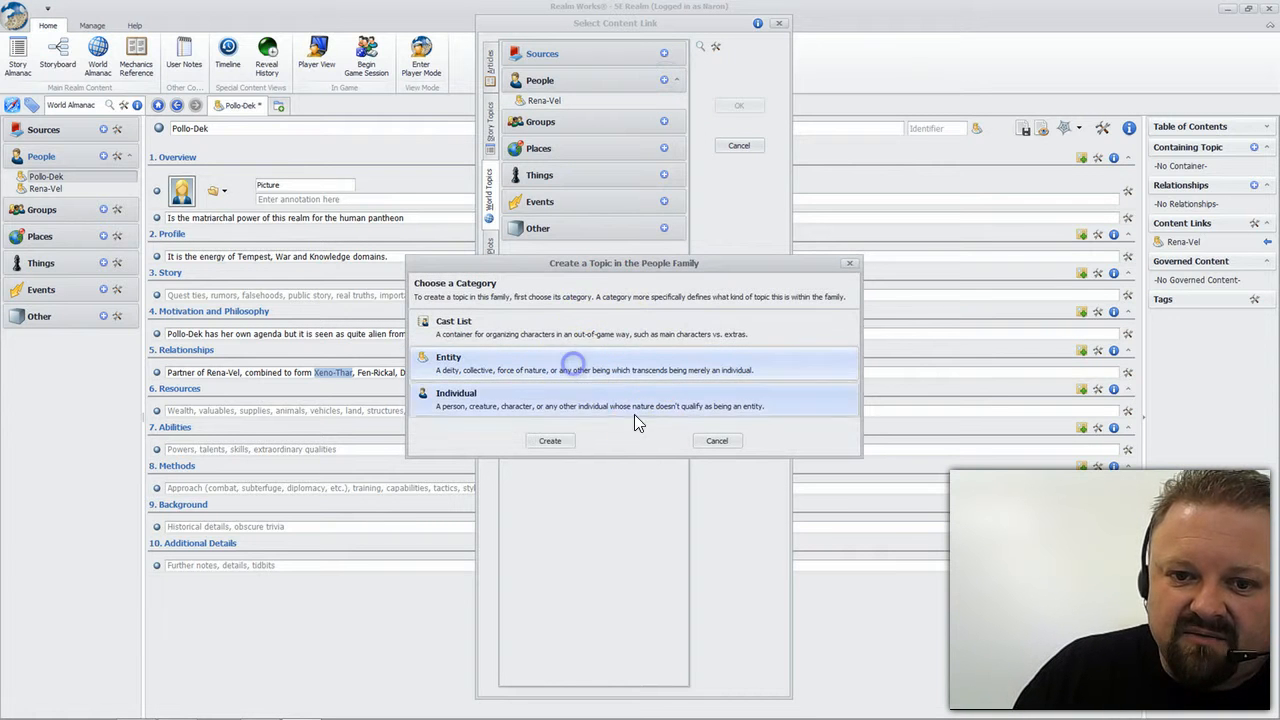
left_click(550, 440)
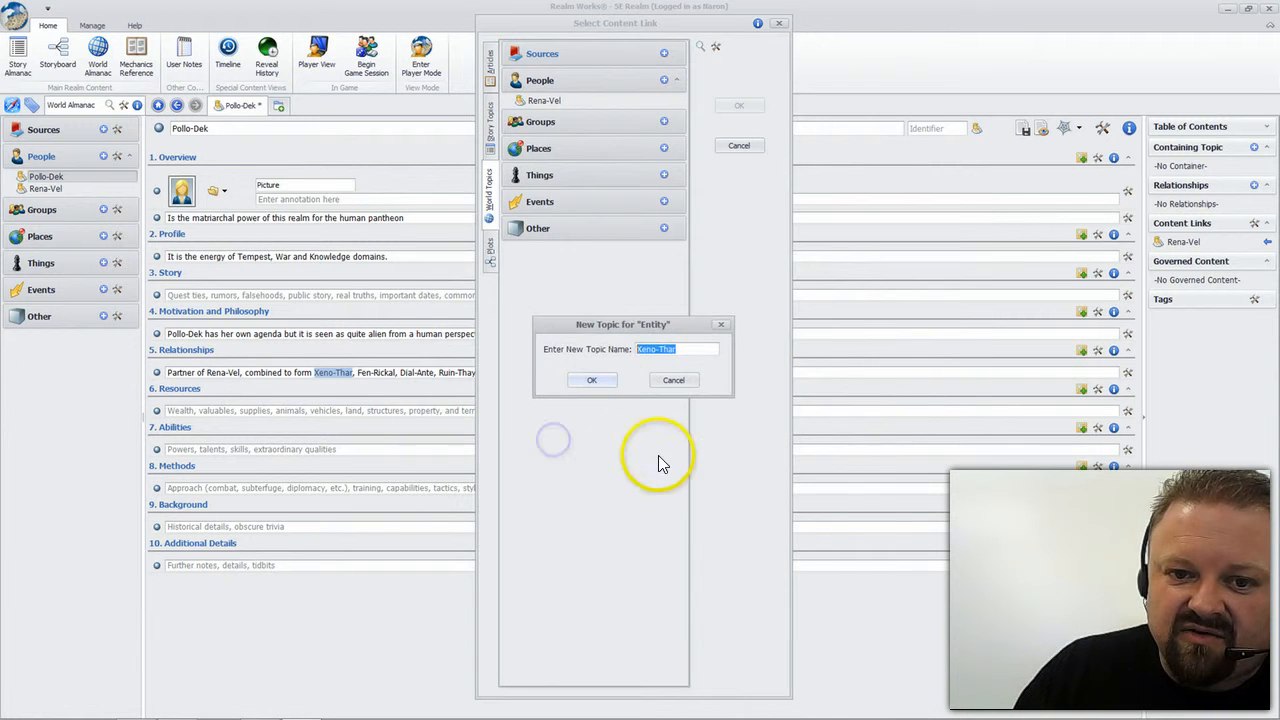
left_click(597, 380)
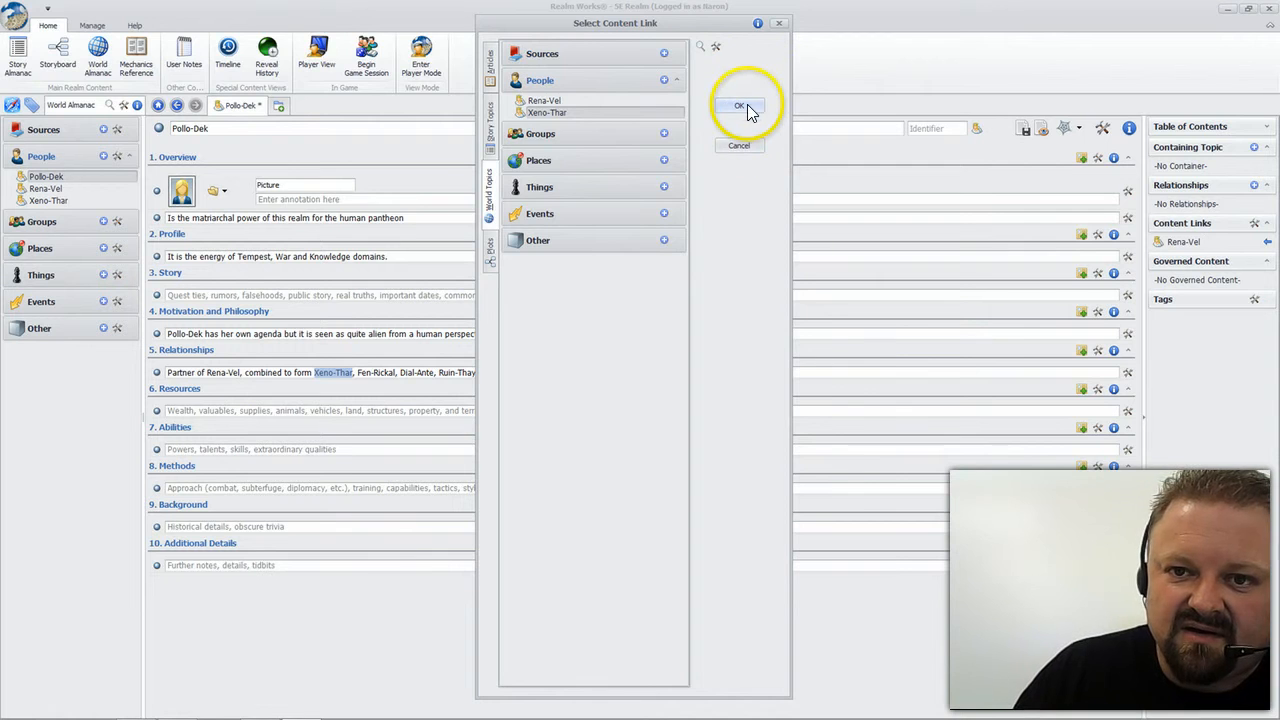
left_click(742, 106)
Step: Create a custom link for Fen-Rickal in the Relationships text, pointing to a new Entity world topic named Fen-Rickal in the People family
left_click_drag(358, 373, 395, 372)
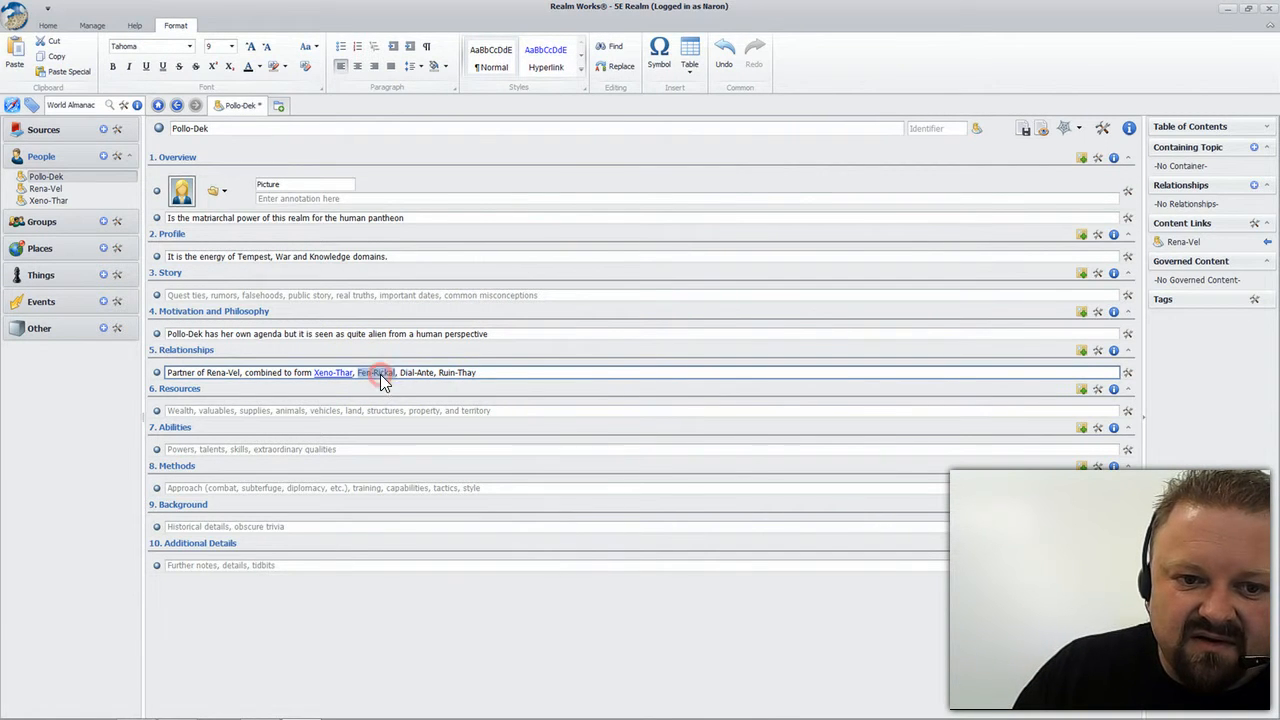
right_click(382, 376)
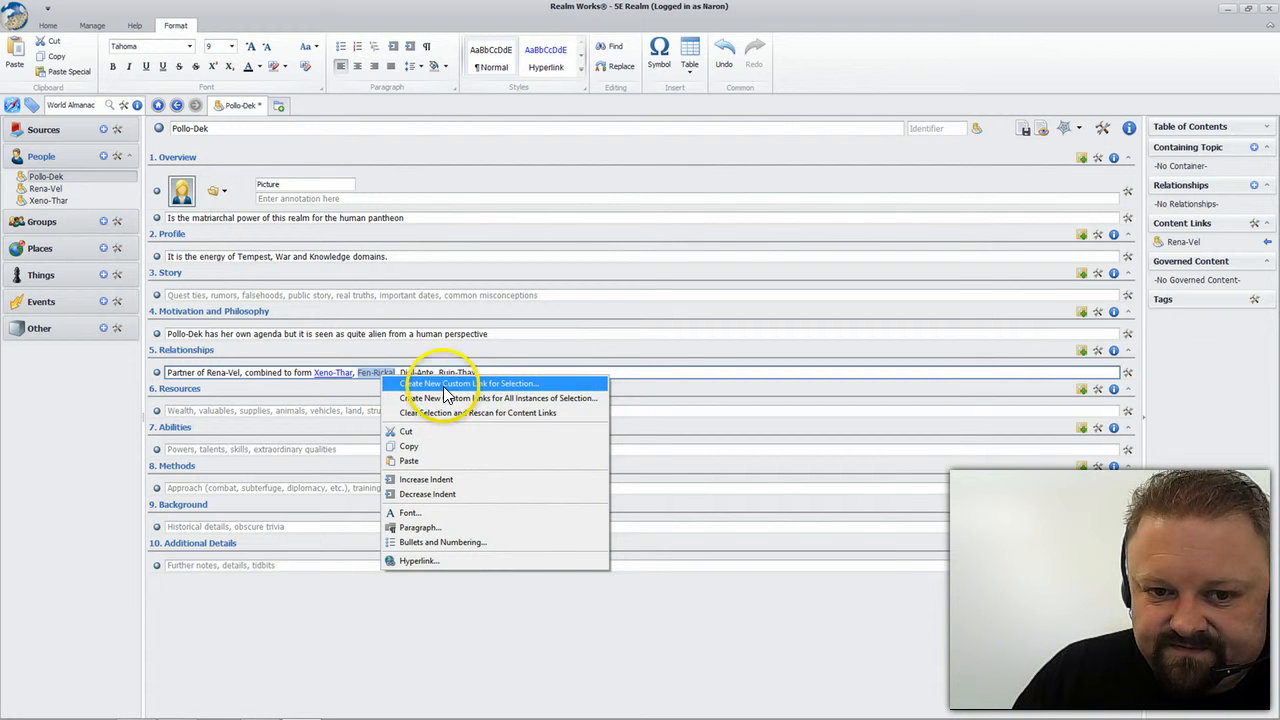
left_click(444, 386)
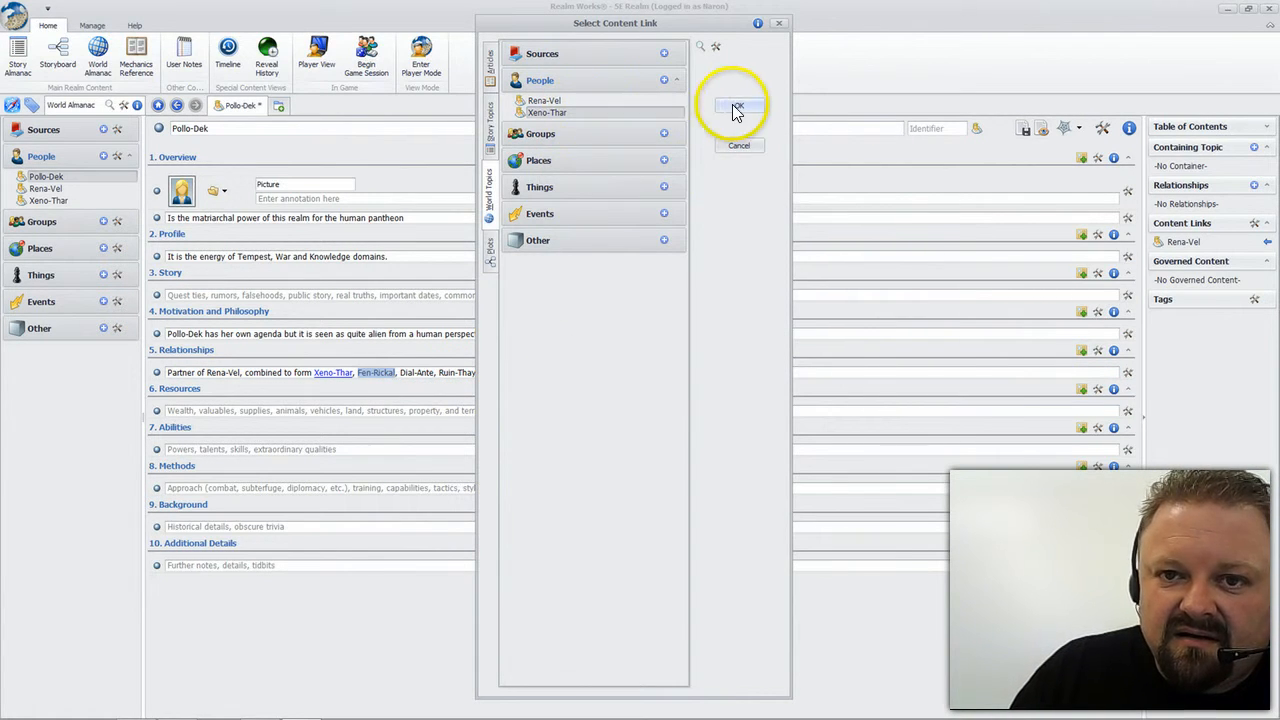
left_click(665, 81)
left_click(607, 365)
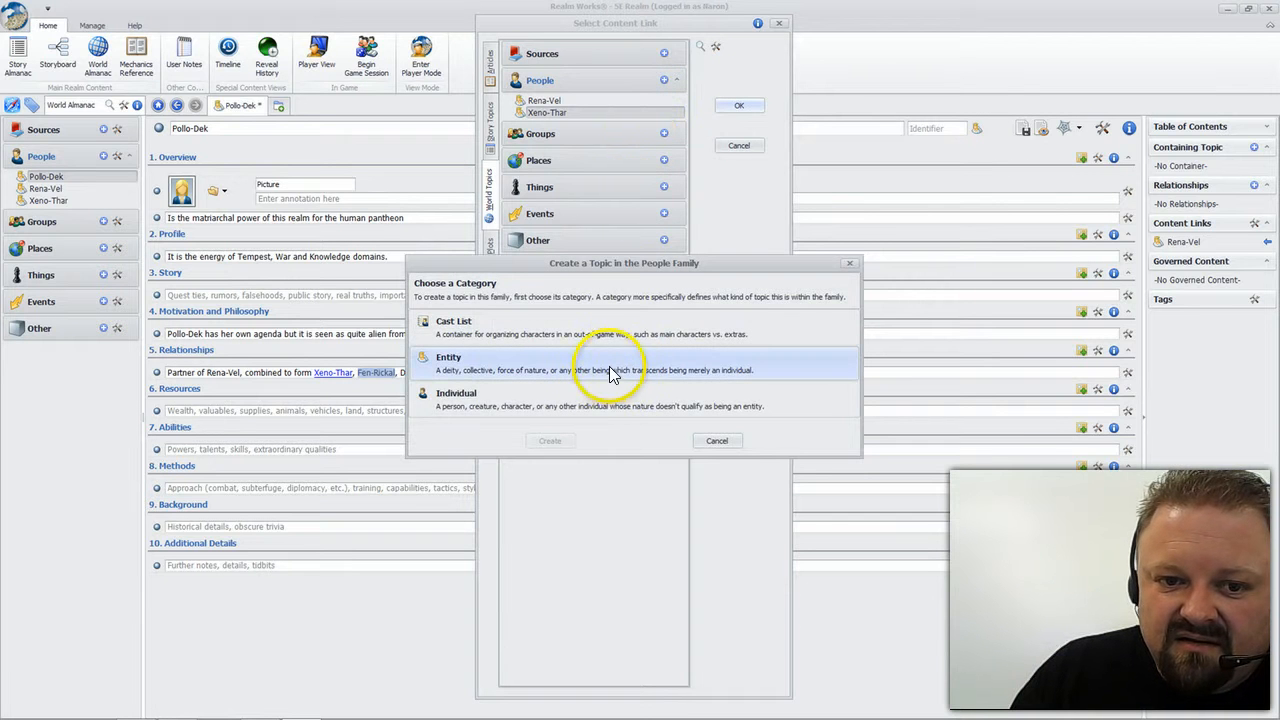
left_click(546, 440)
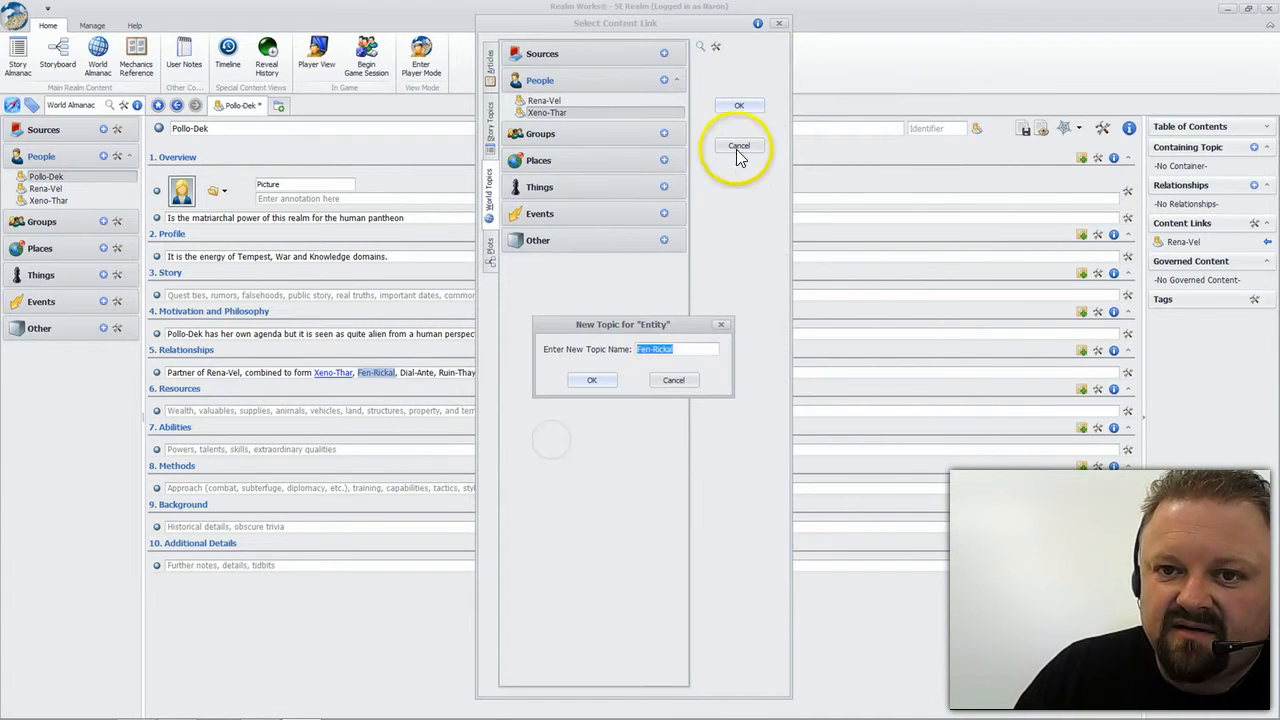
left_click(607, 385)
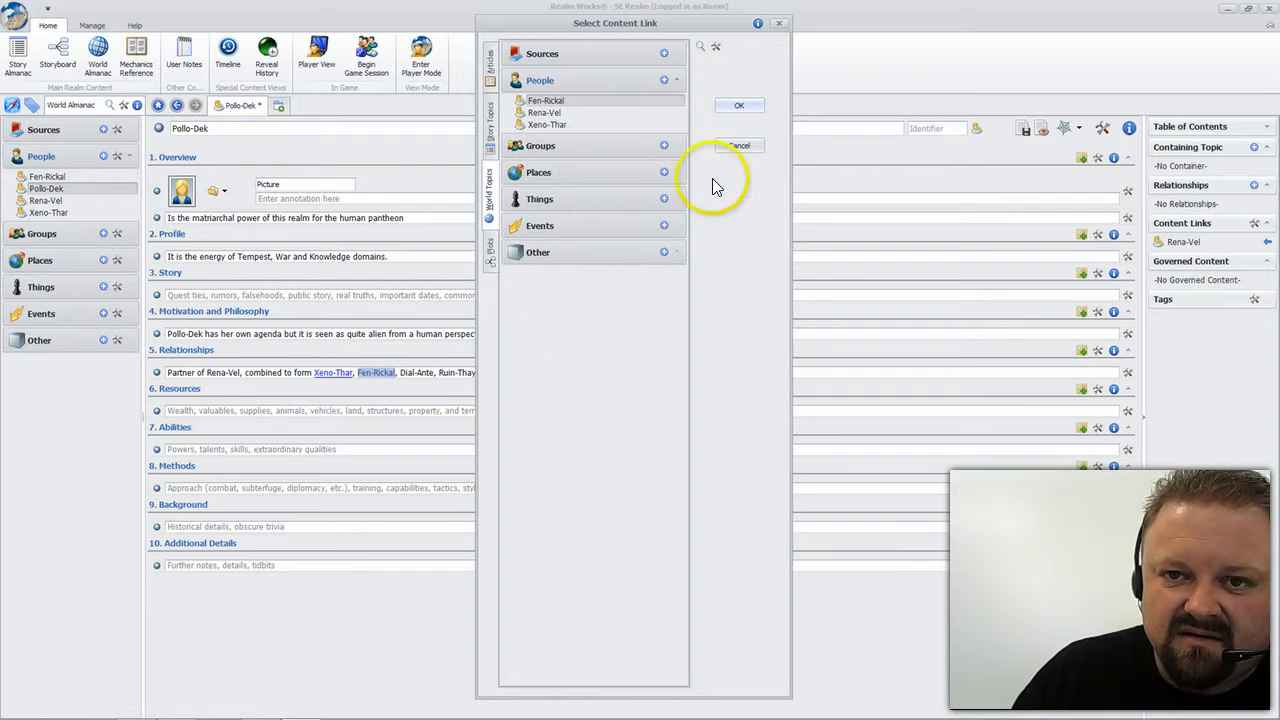
left_click(737, 106)
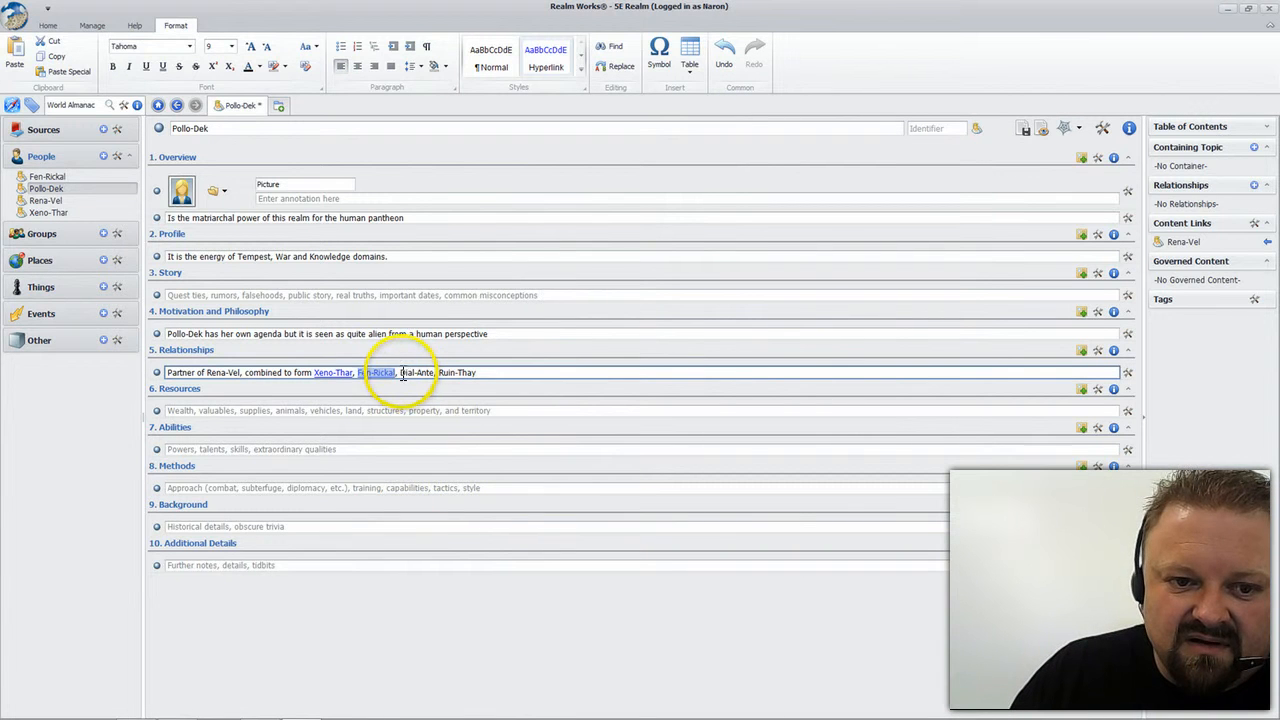
Step: Create a custom link for only the selected Dial-Ante in the Relationships text, pointing to the existing Fen-Rickal topic
left_click_drag(410, 372, 430, 372)
right_click(422, 372)
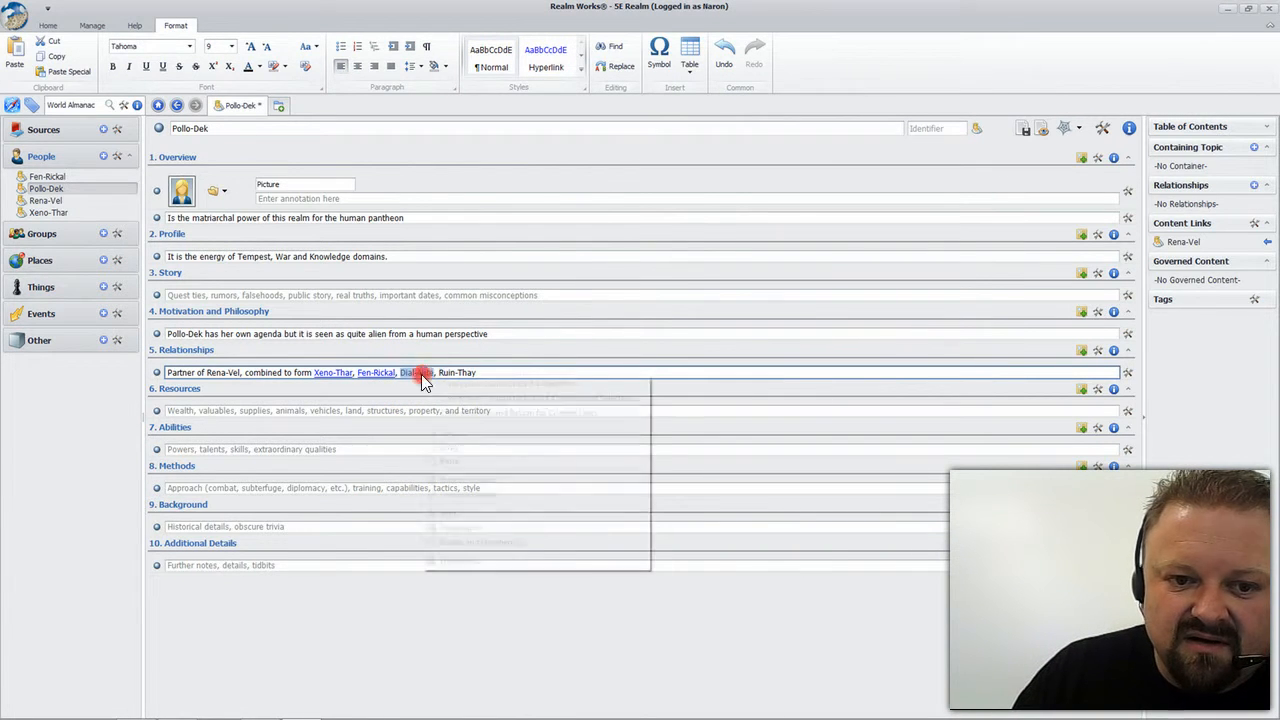
left_click(488, 398)
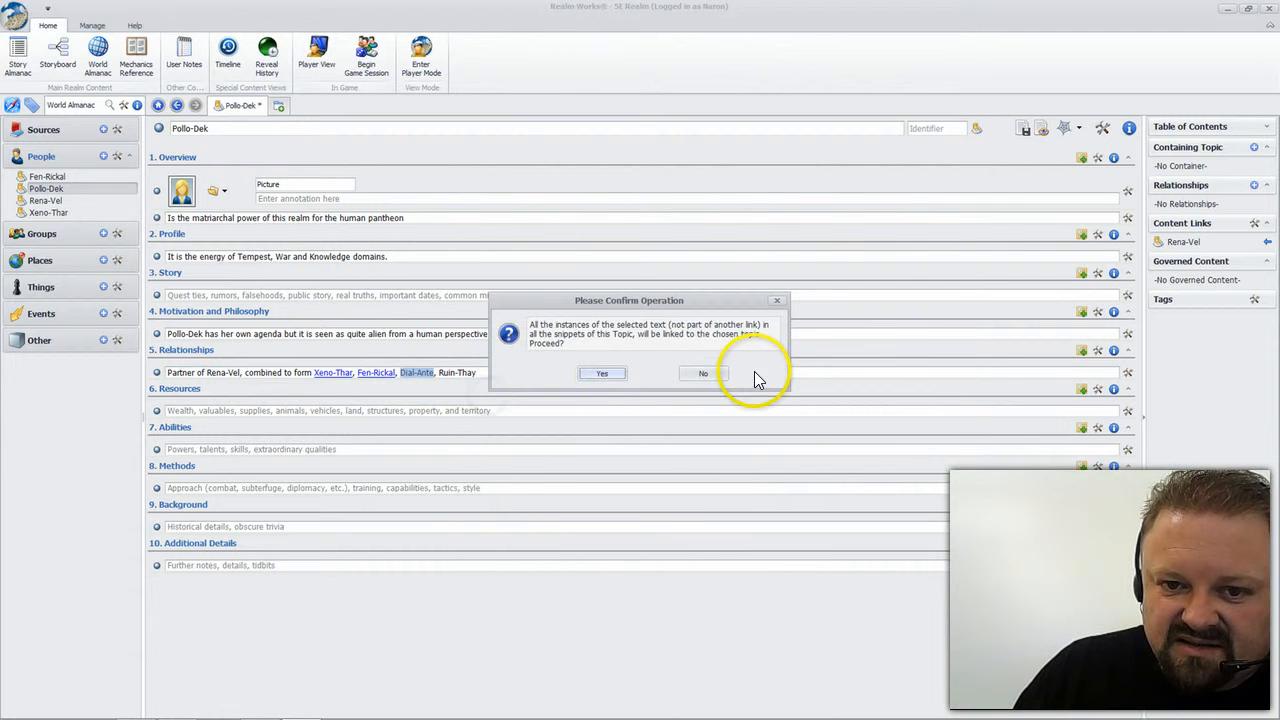
left_click(703, 373)
right_click(420, 372)
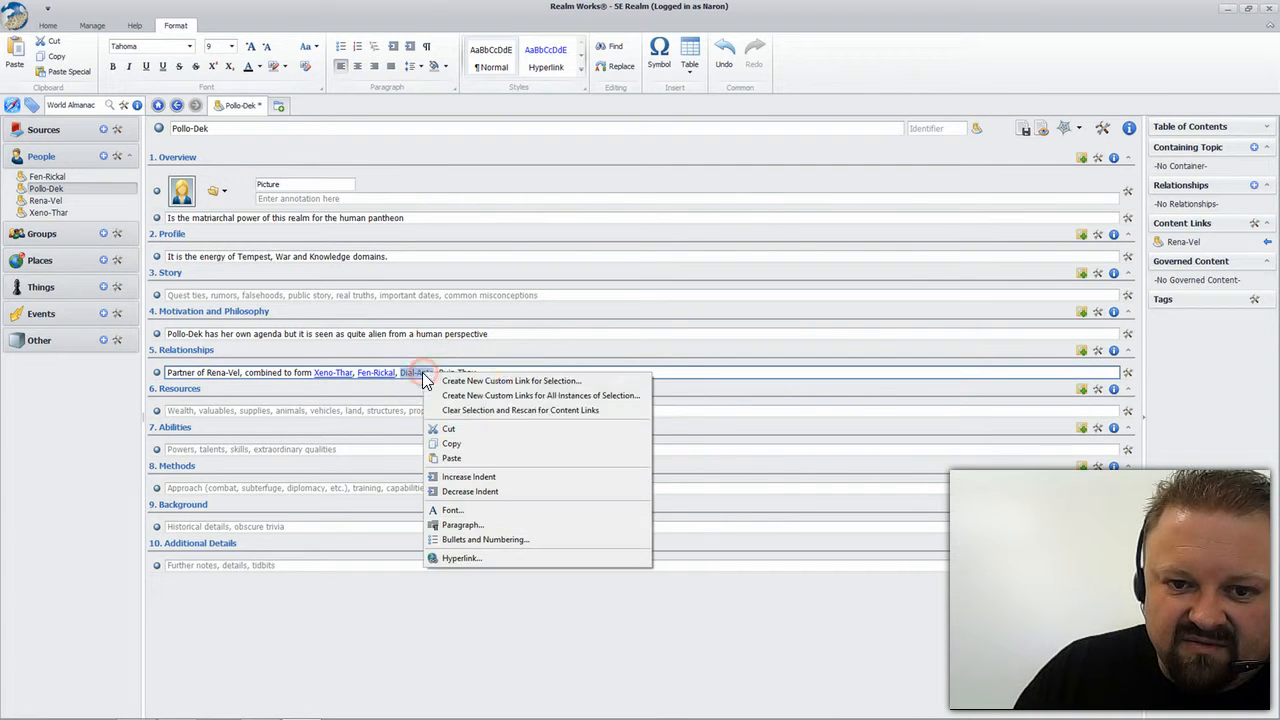
left_click(517, 381)
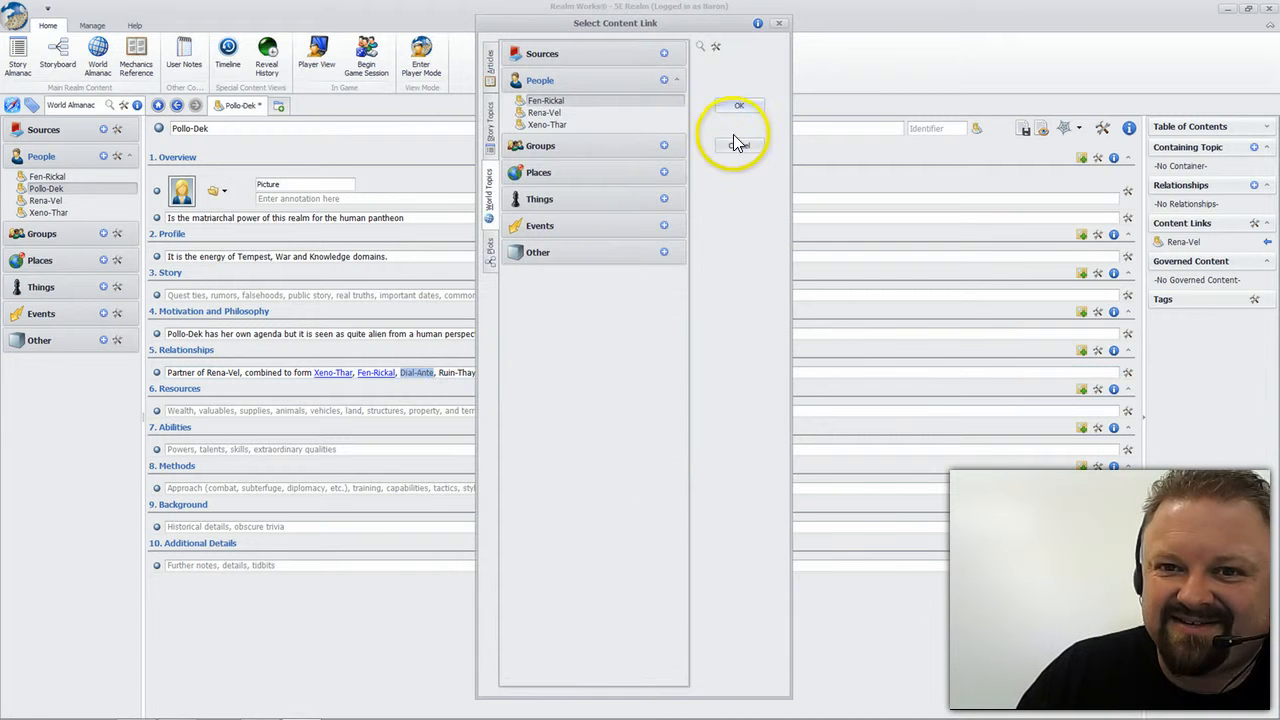
left_click(737, 107)
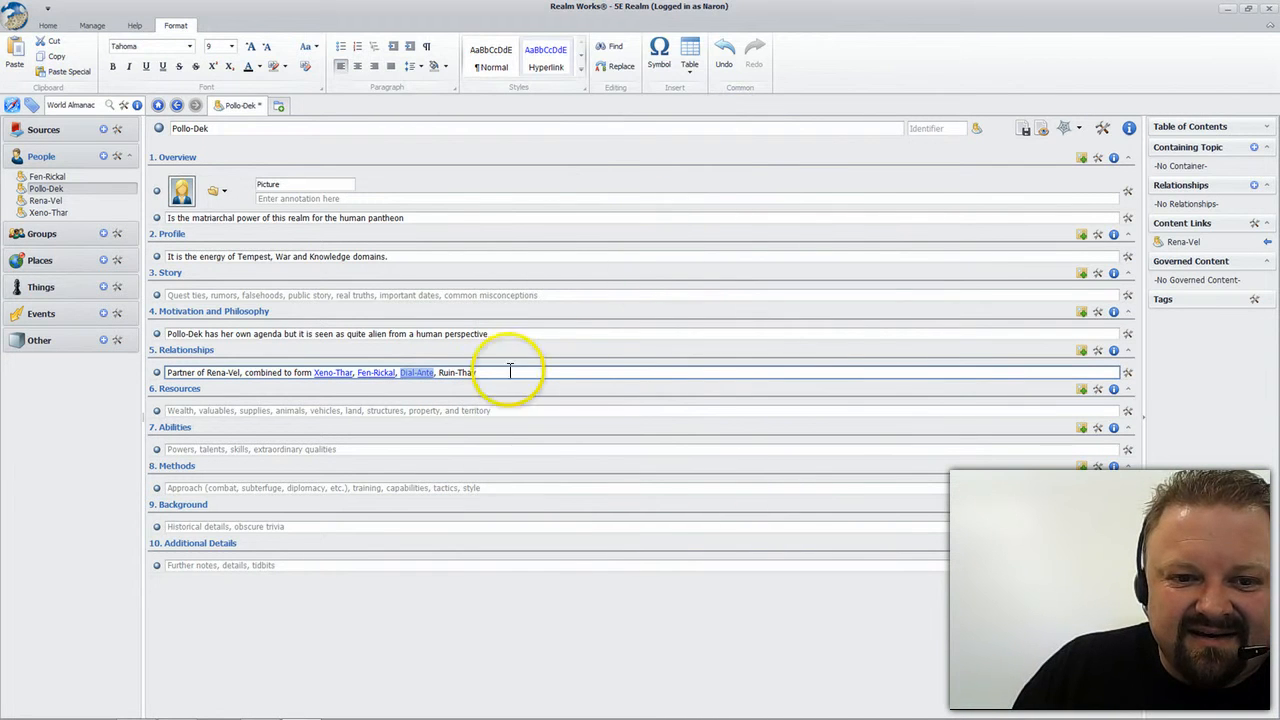
Step: Create a custom link for Ruin-Thay in the Relationships text, pointing to a new Entity world topic named Ruin-Thay in the People family
triple_click(459, 374)
left_click(453, 374)
left_click_drag(478, 374, 438, 372)
right_click(453, 380)
left_click(491, 400)
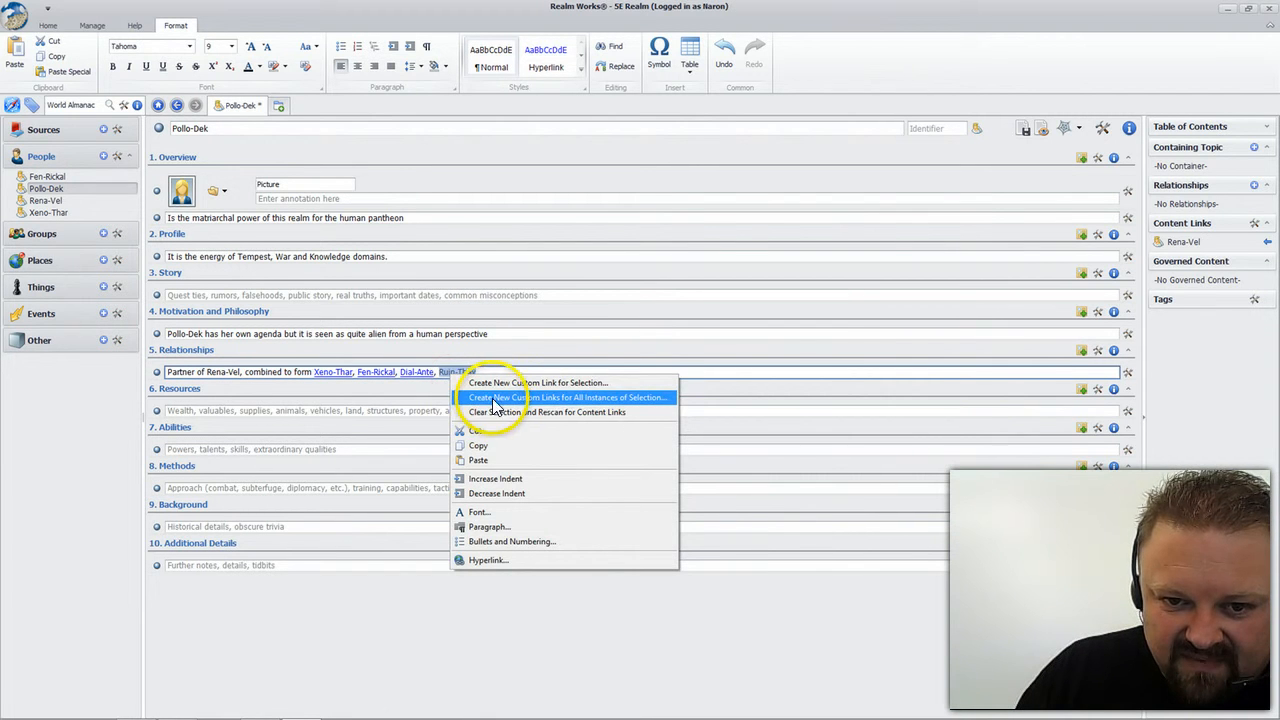
left_click(507, 390)
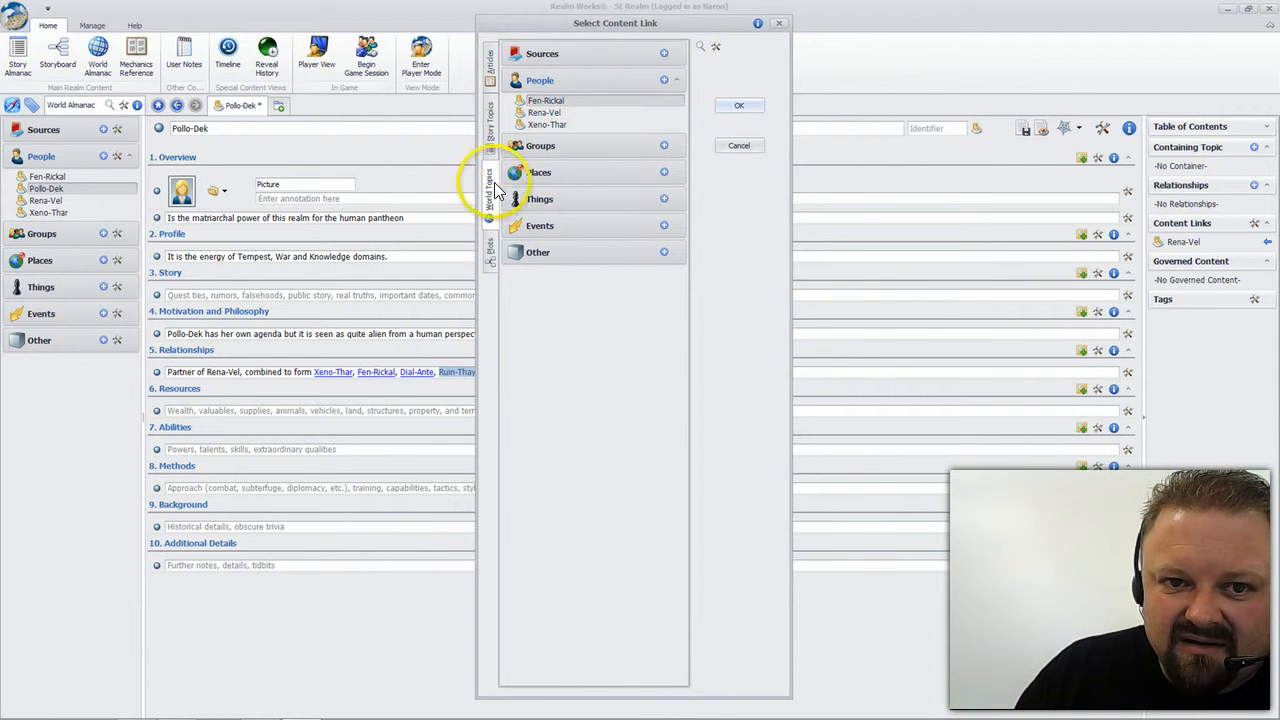
left_click(663, 81)
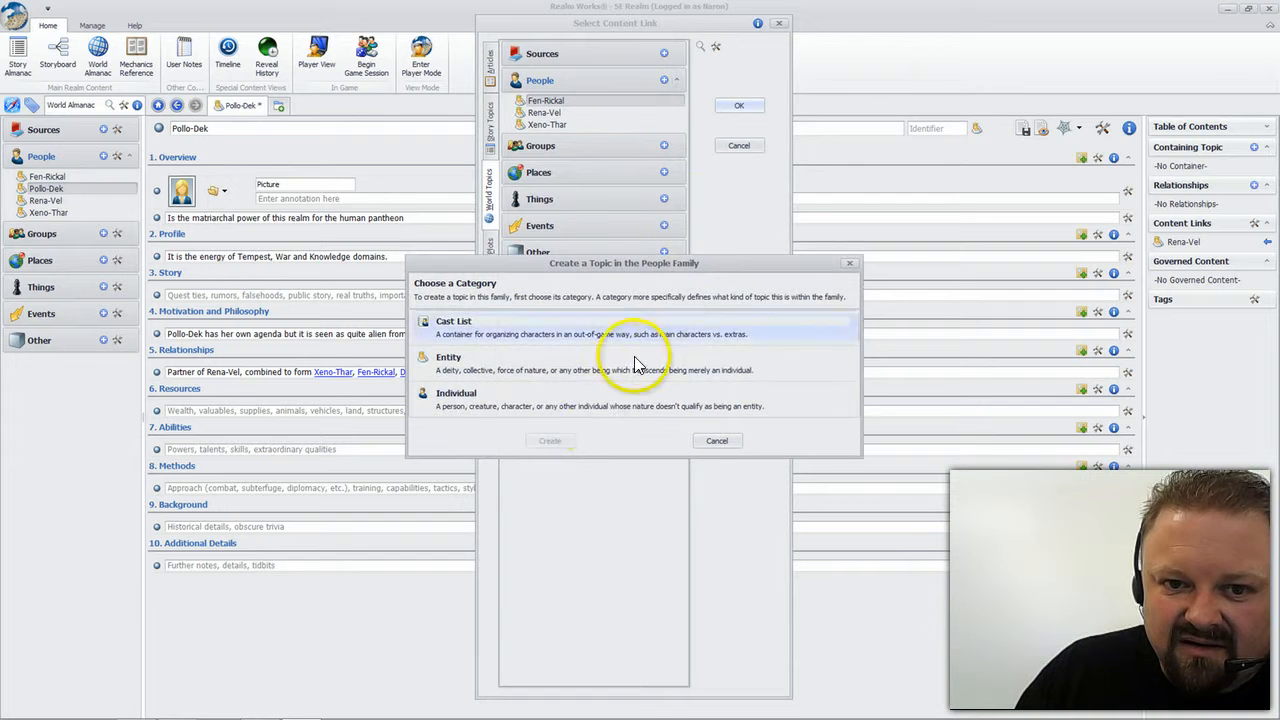
left_click(549, 366)
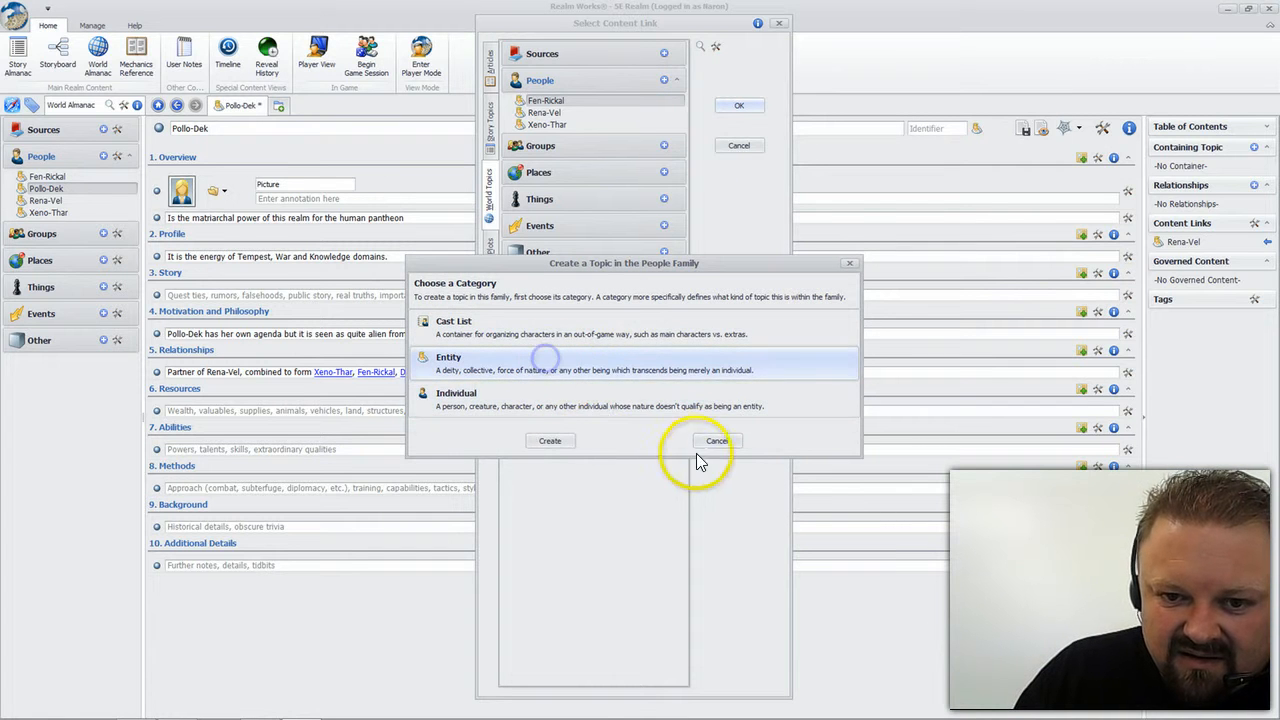
left_click(550, 440)
left_click(592, 381)
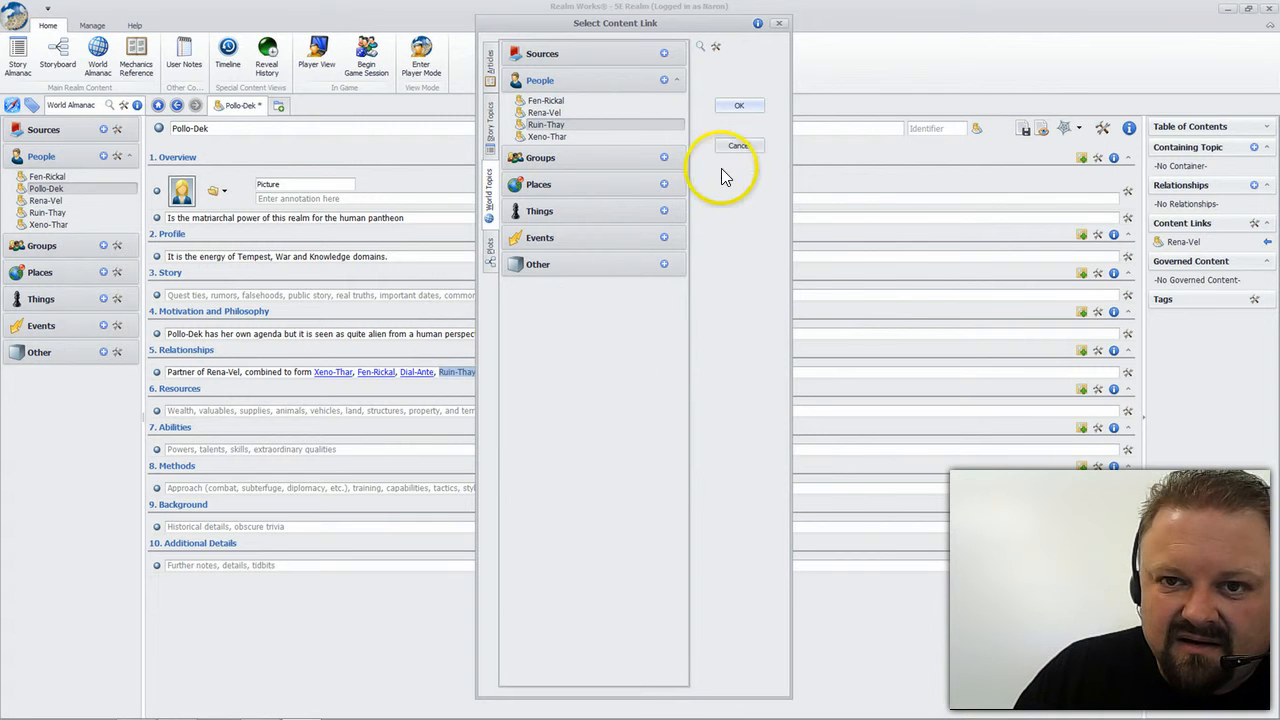
left_click(740, 106)
Step: Retarget the Dial-Ante link in the Relationships text to a new Entity world topic named Dial-Ante in the People family
left_click(422, 372)
left_click(417, 372)
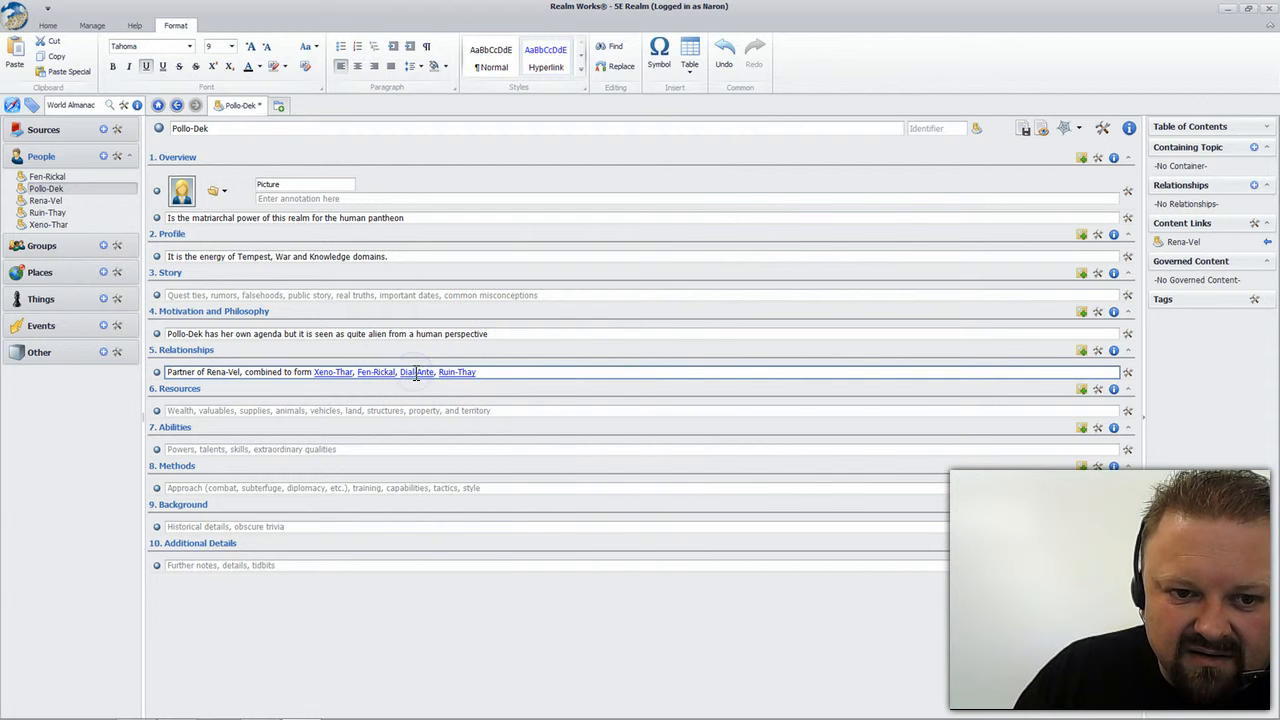
right_click(418, 378)
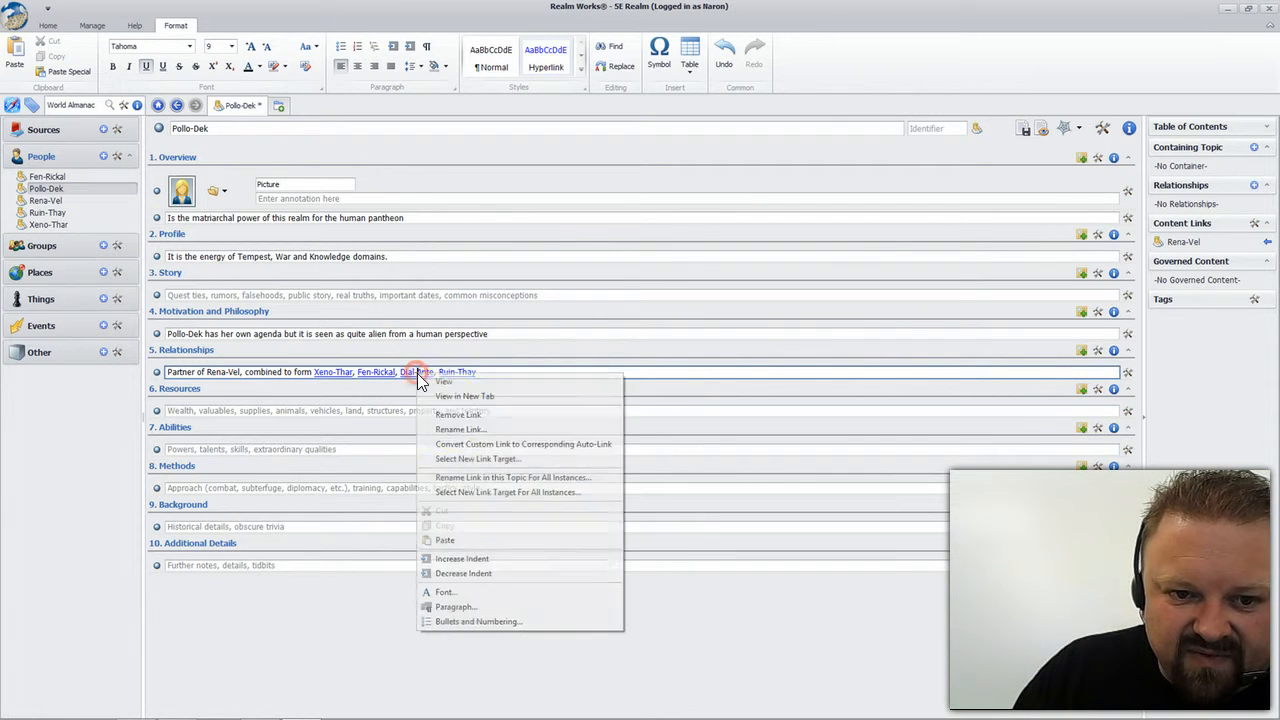
left_click(463, 459)
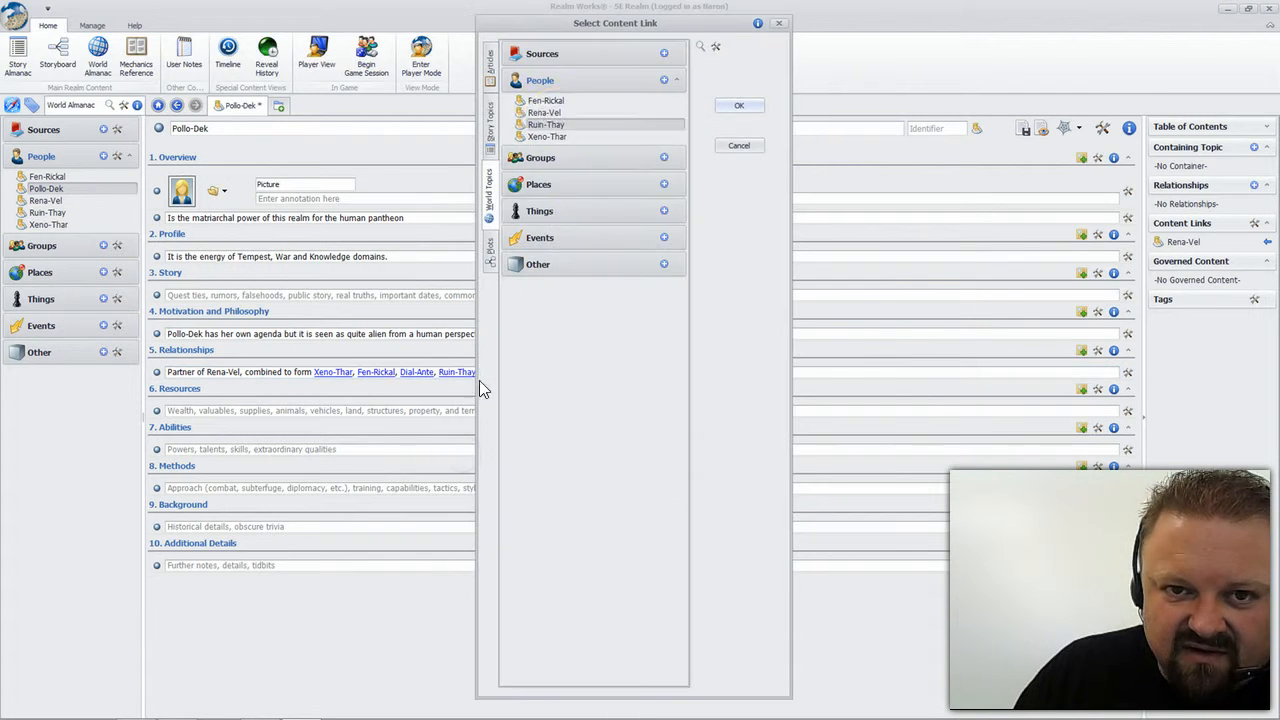
left_click(558, 126)
left_click(725, 108)
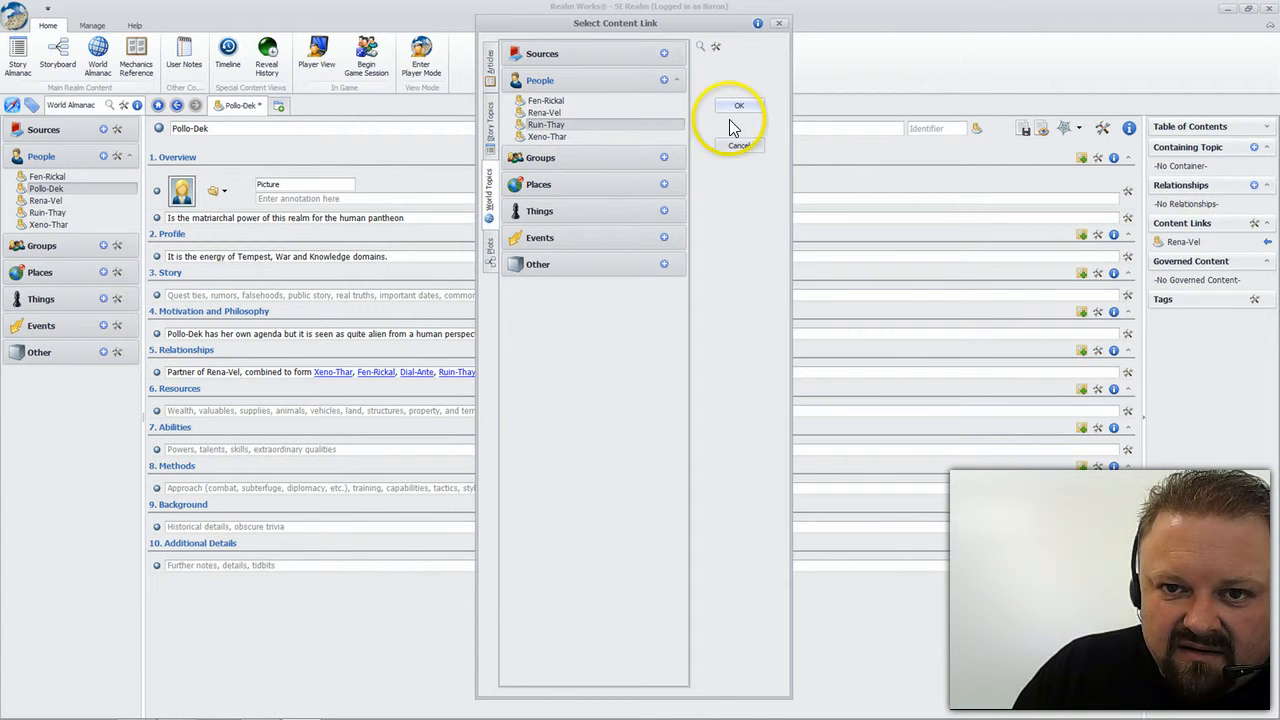
left_click(665, 81)
left_click(556, 358)
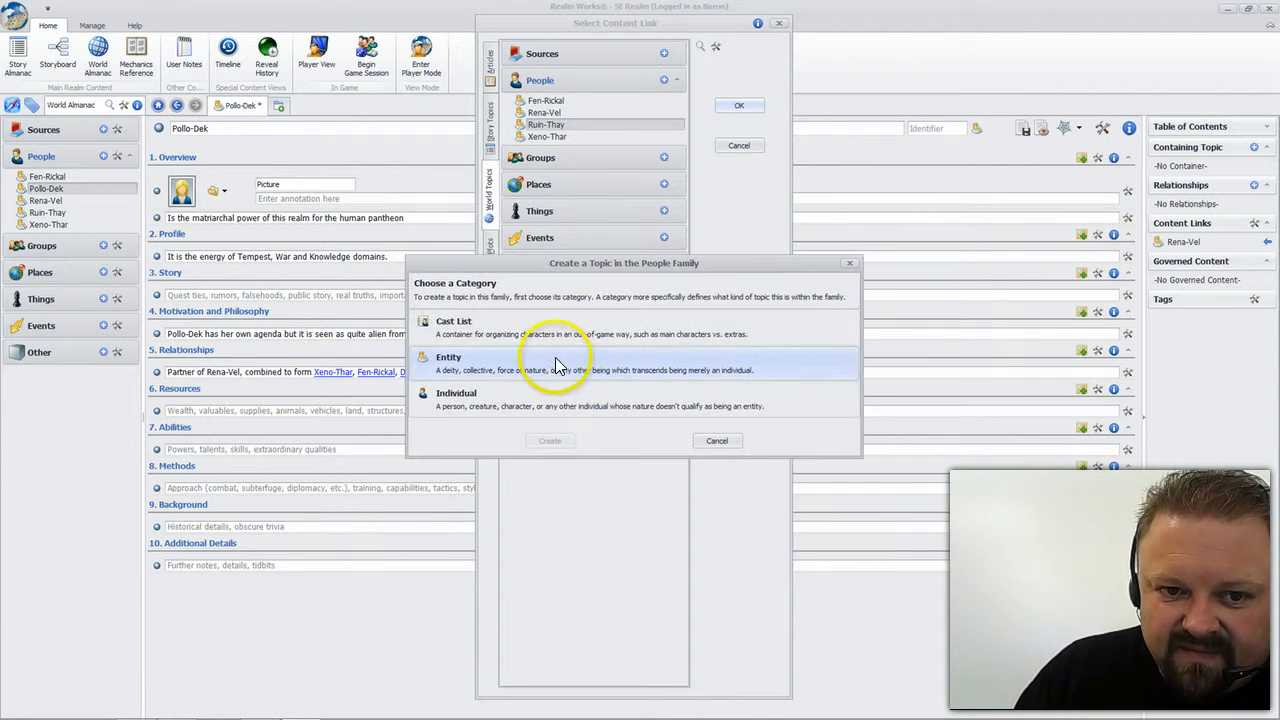
left_click(567, 441)
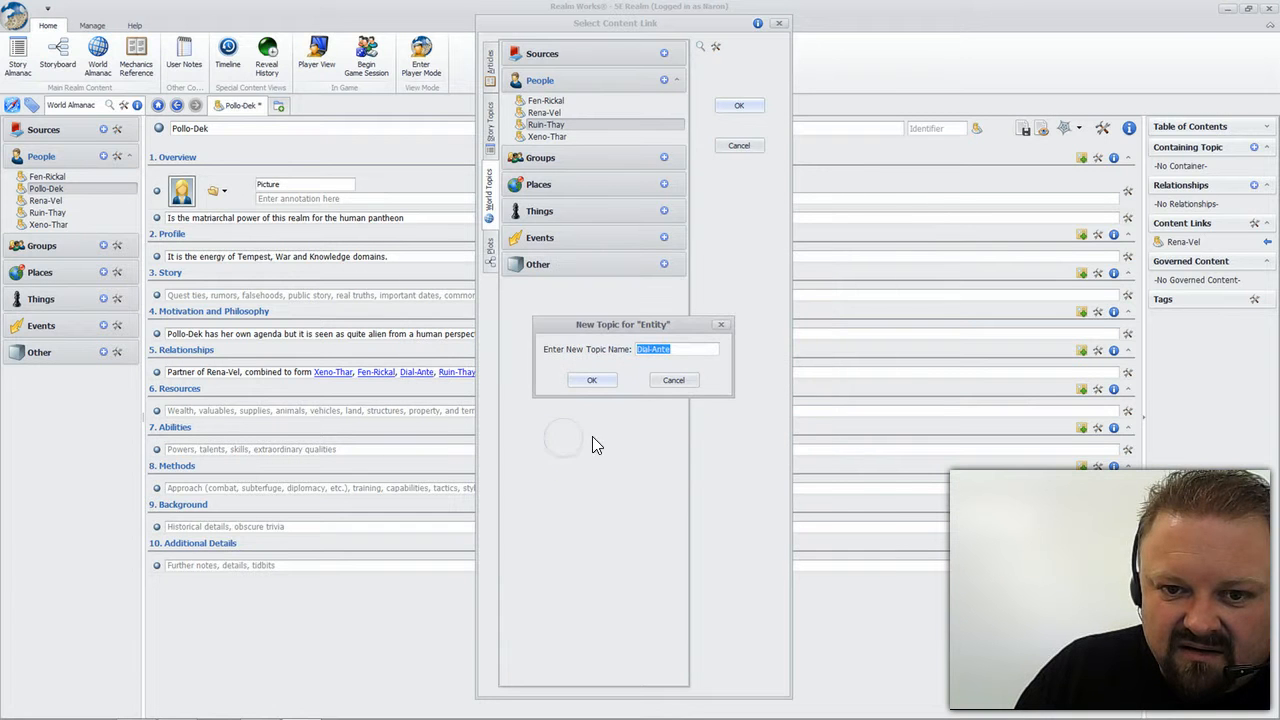
left_click(603, 383)
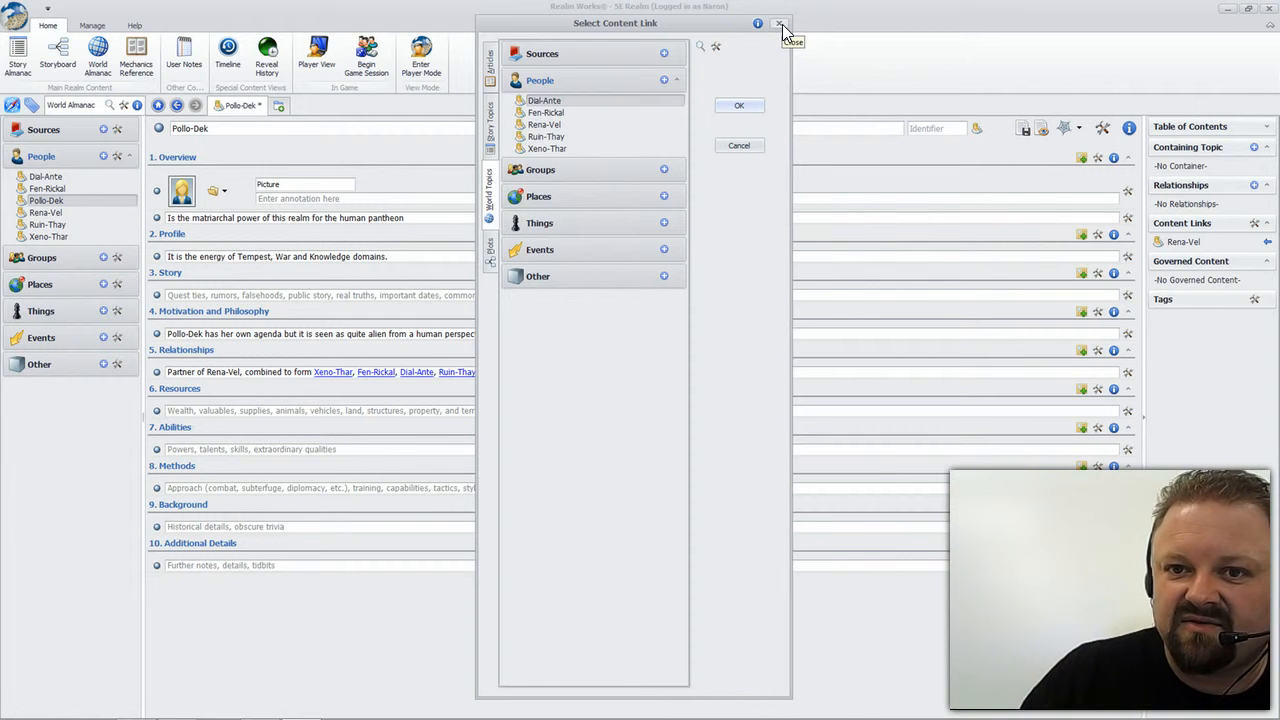
left_click(739, 105)
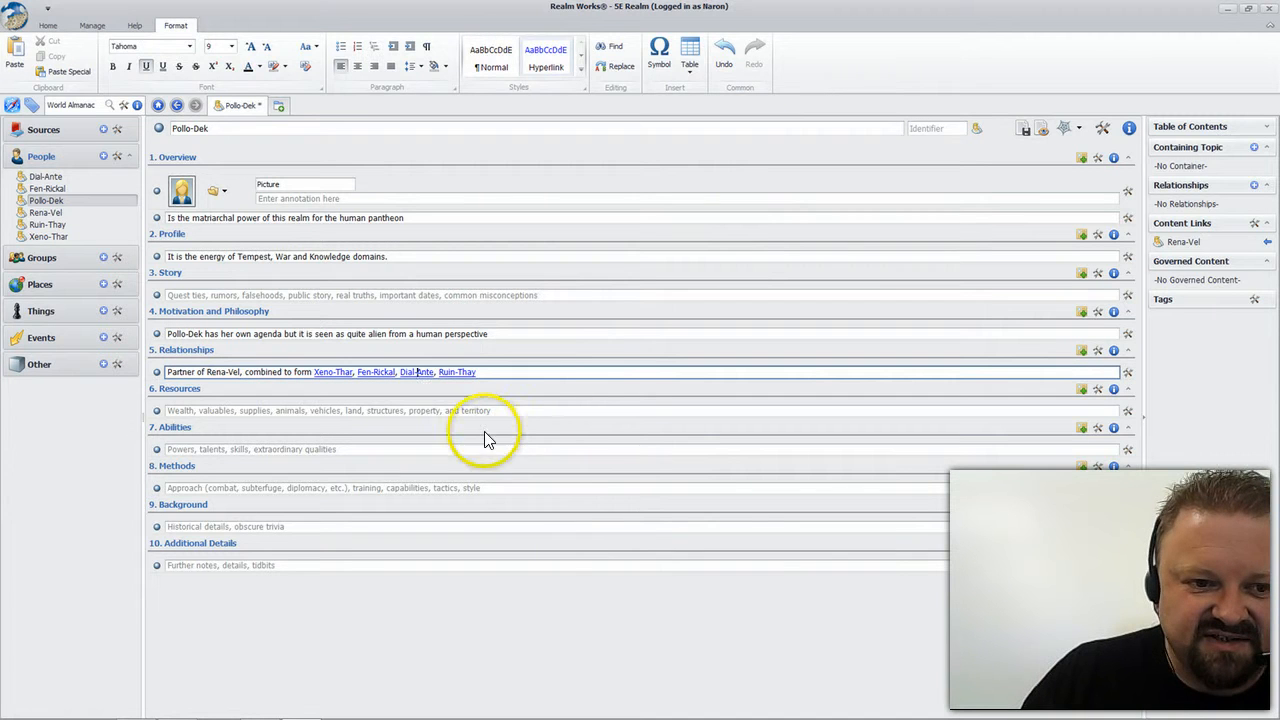
Step: Save the Pollo-Dek topic and create the detected content links for all instances of Rena-Vel
left_click_drag(549, 373, 312, 368)
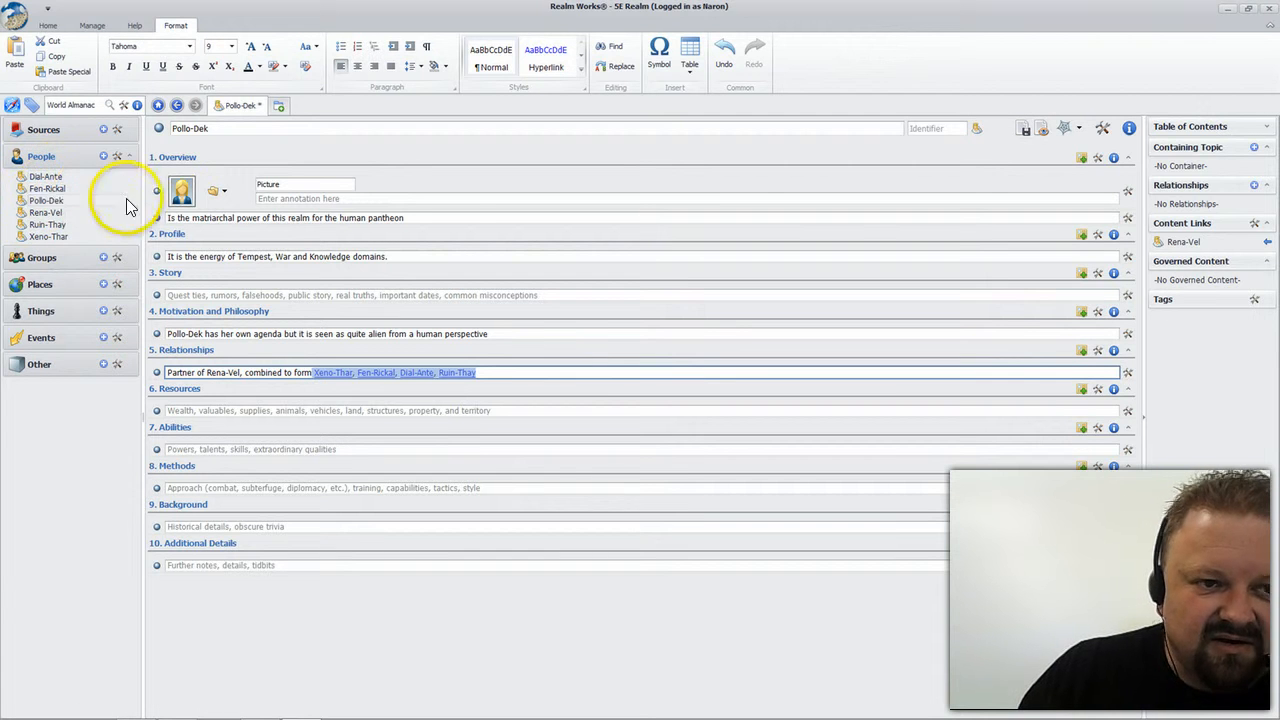
left_click(1025, 129)
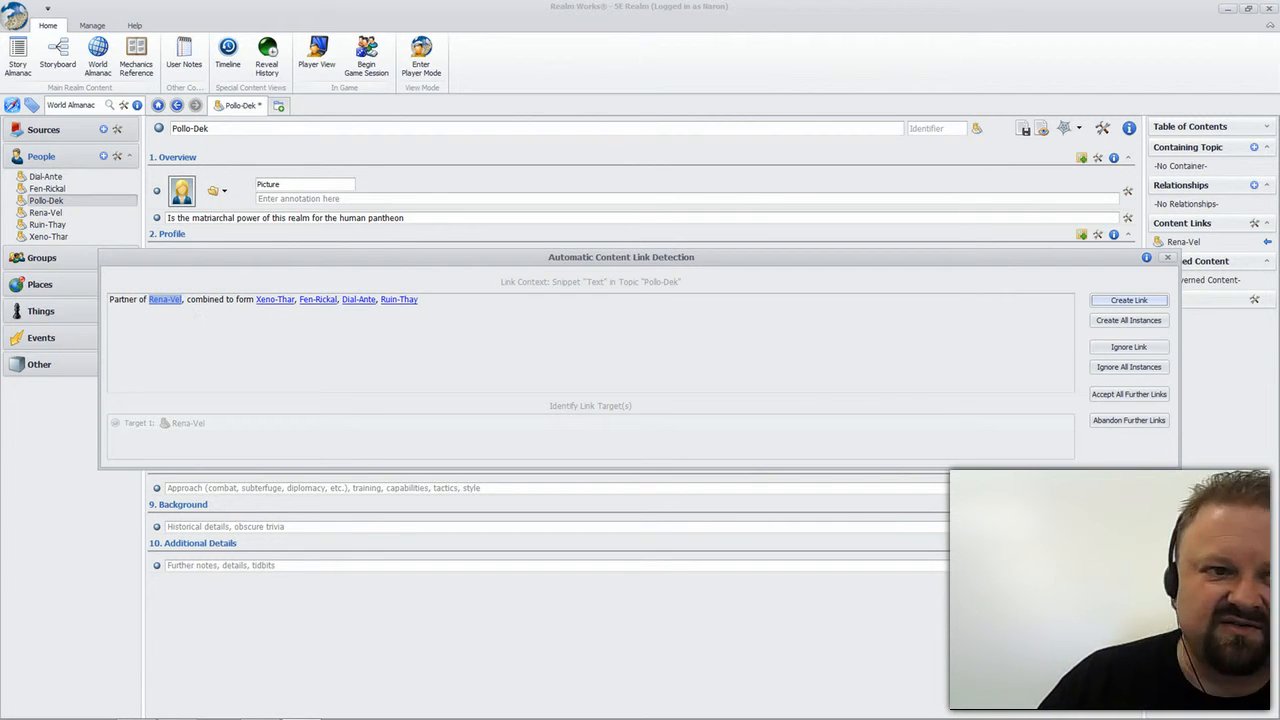
left_click(1148, 322)
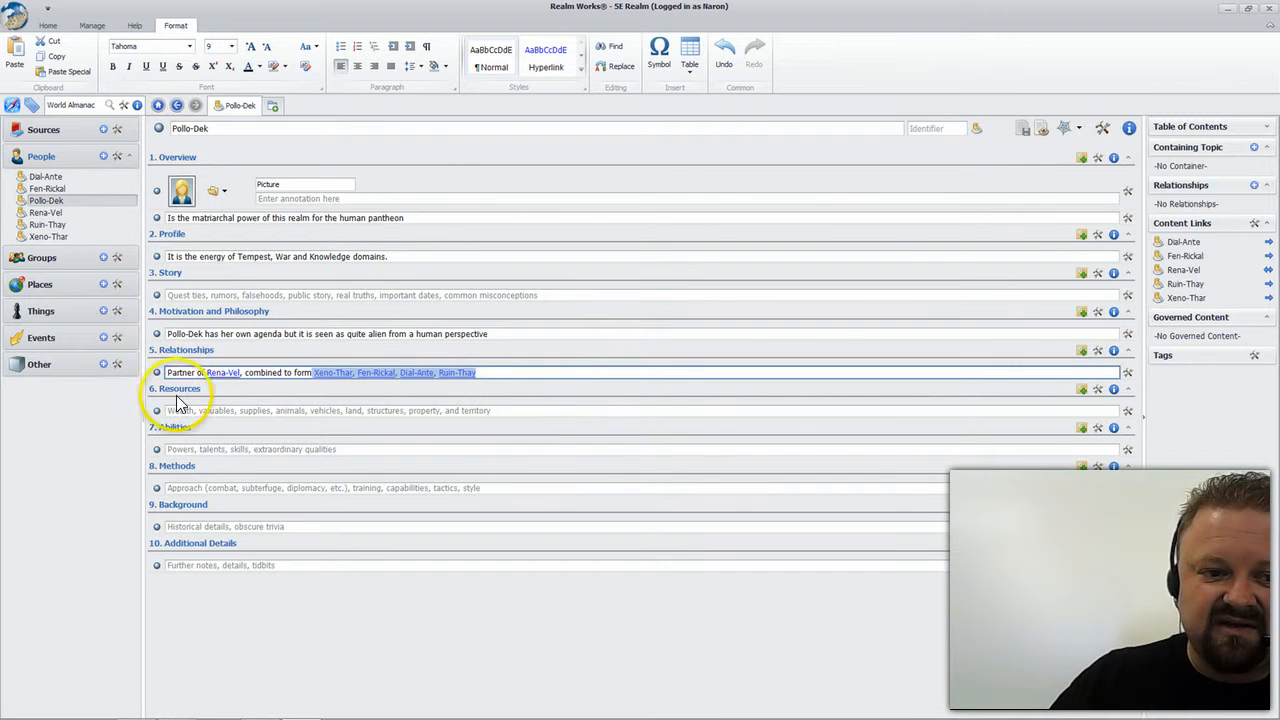
Step: Follow the Rena-Vel link in the Relationships text and put the Rena-Vel topic into edit mode
left_click(520, 388)
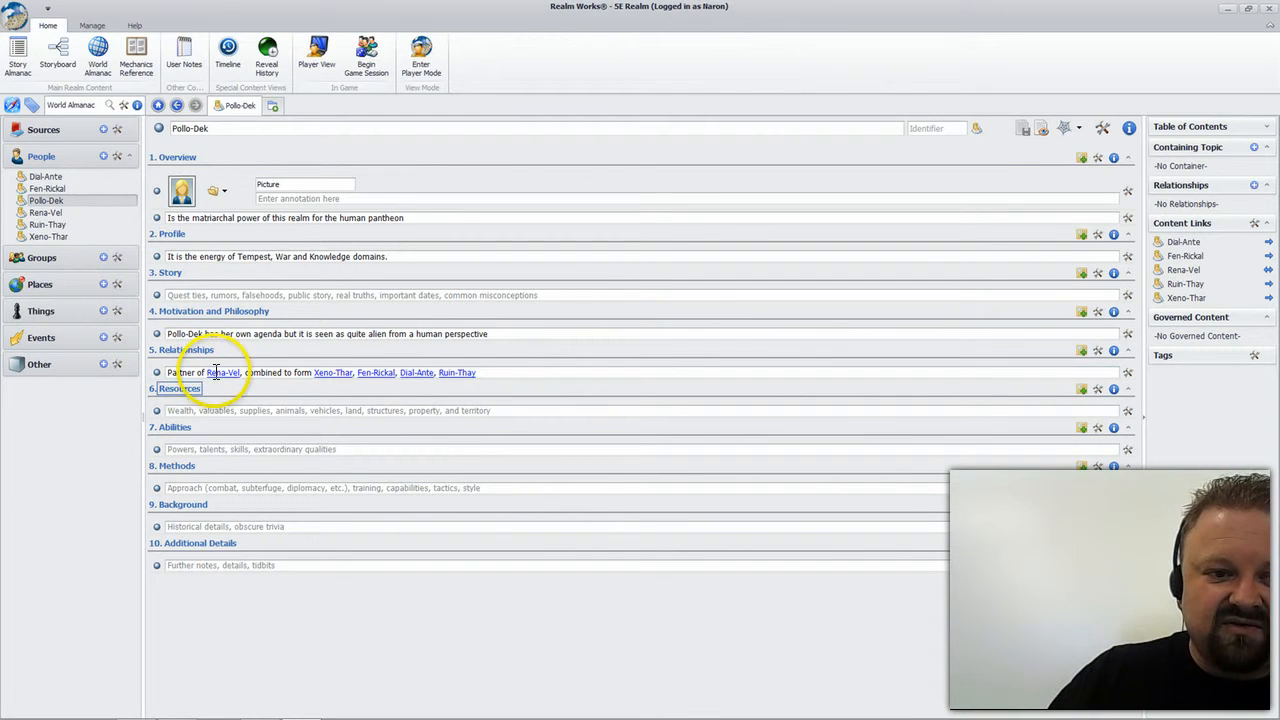
left_click(222, 373)
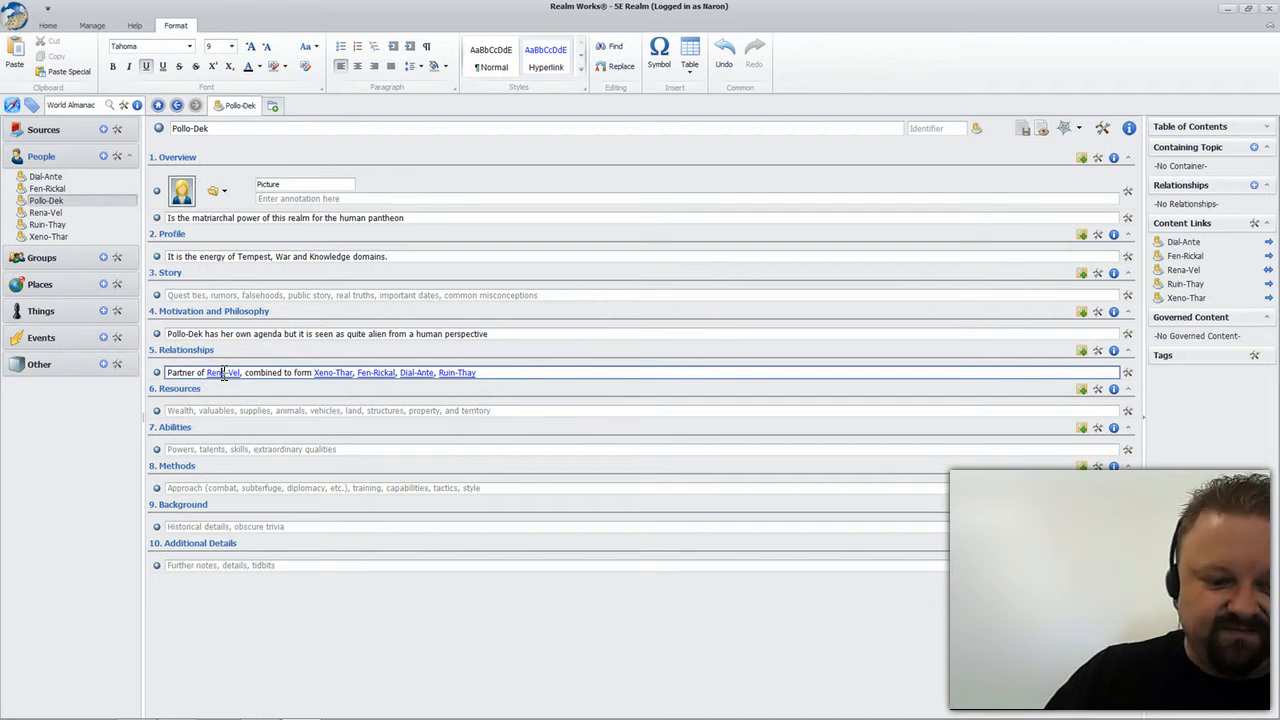
left_click(223, 373, "ctrl")
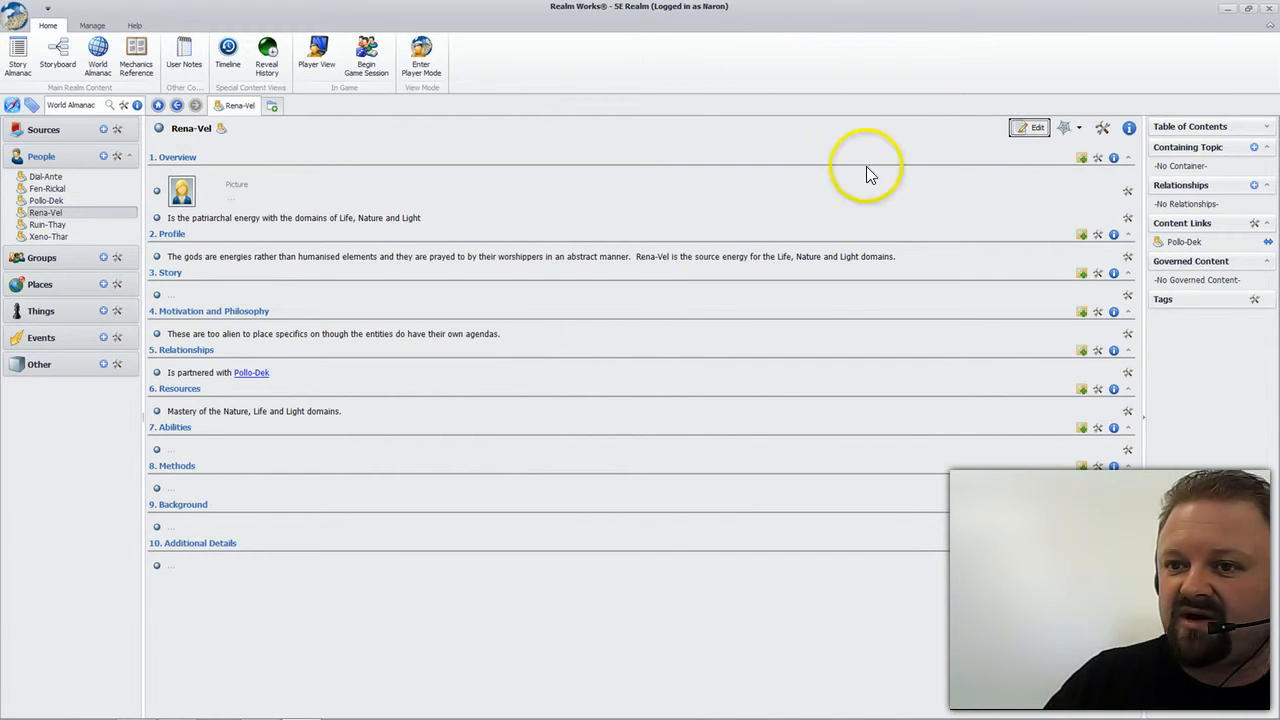
left_click(1022, 130)
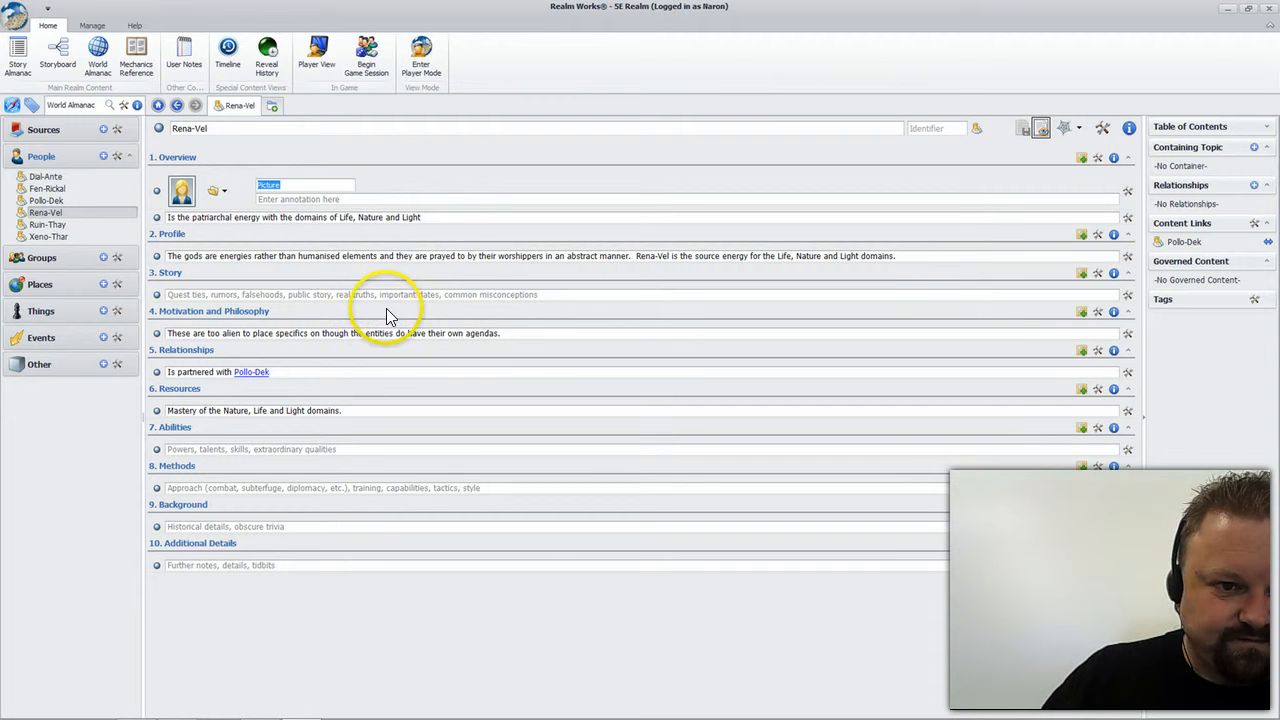
Step: Extend Rena-Vel's Relationships text after Pollo-Dek with ", came together with Pollo-Dek to create the entities"
left_click(287, 371)
left_click(577, 465)
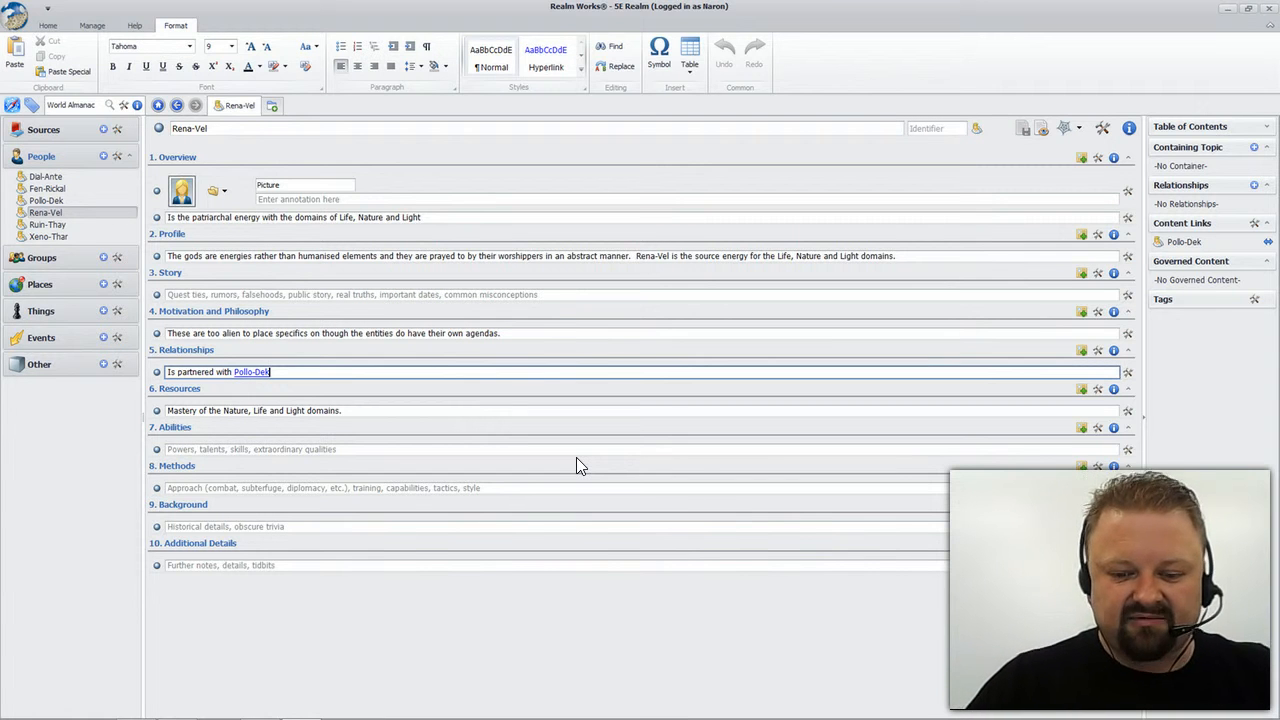
type(", ")
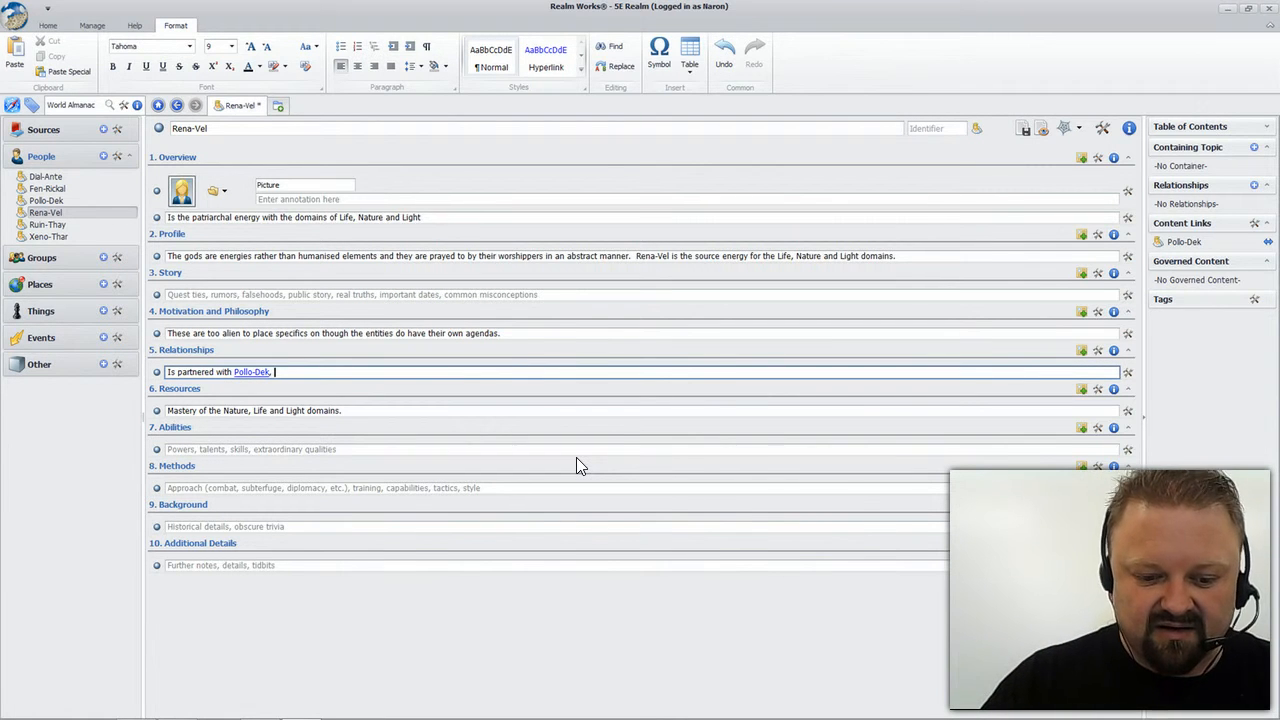
type("cr")
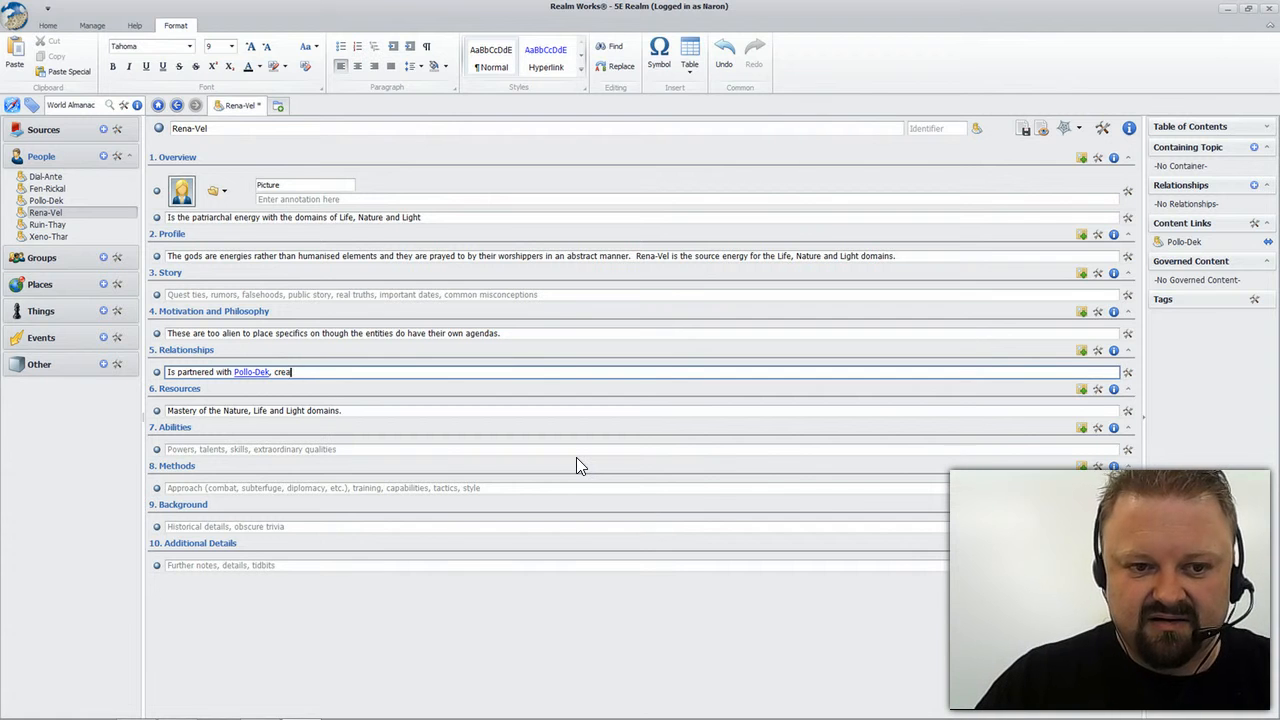
key("BackSpace")
type("ame t")
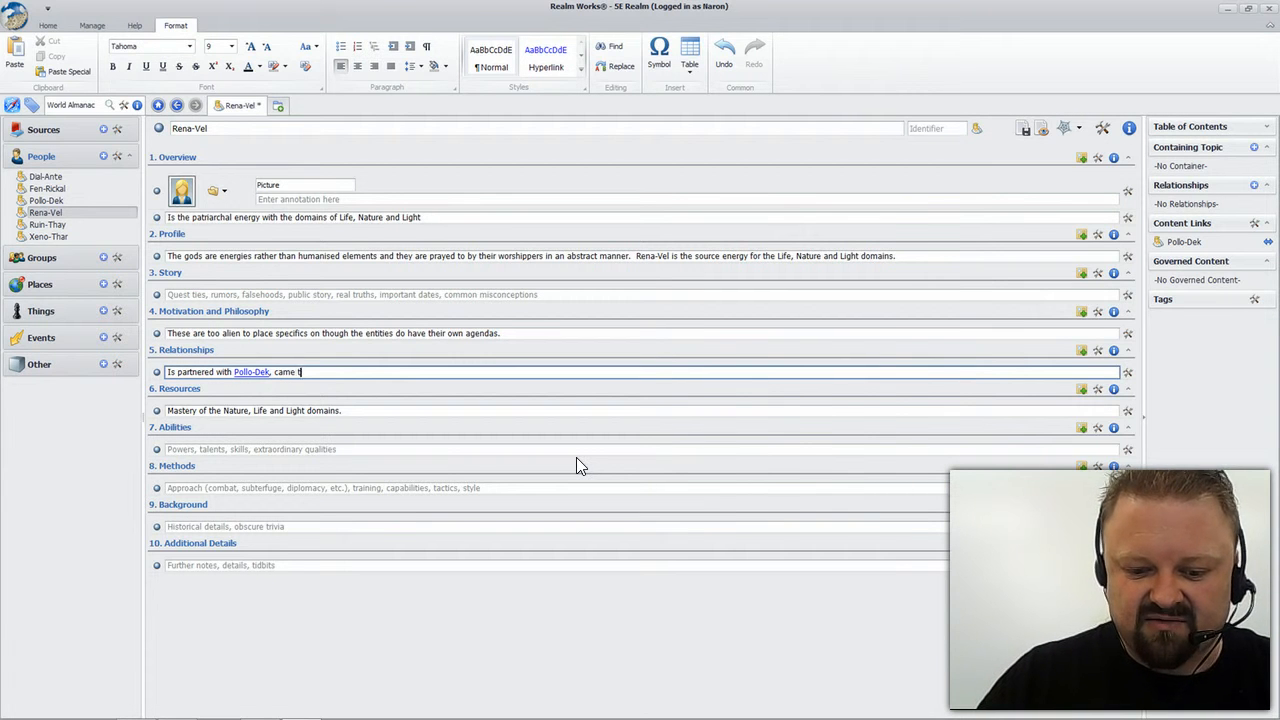
type("ogether w")
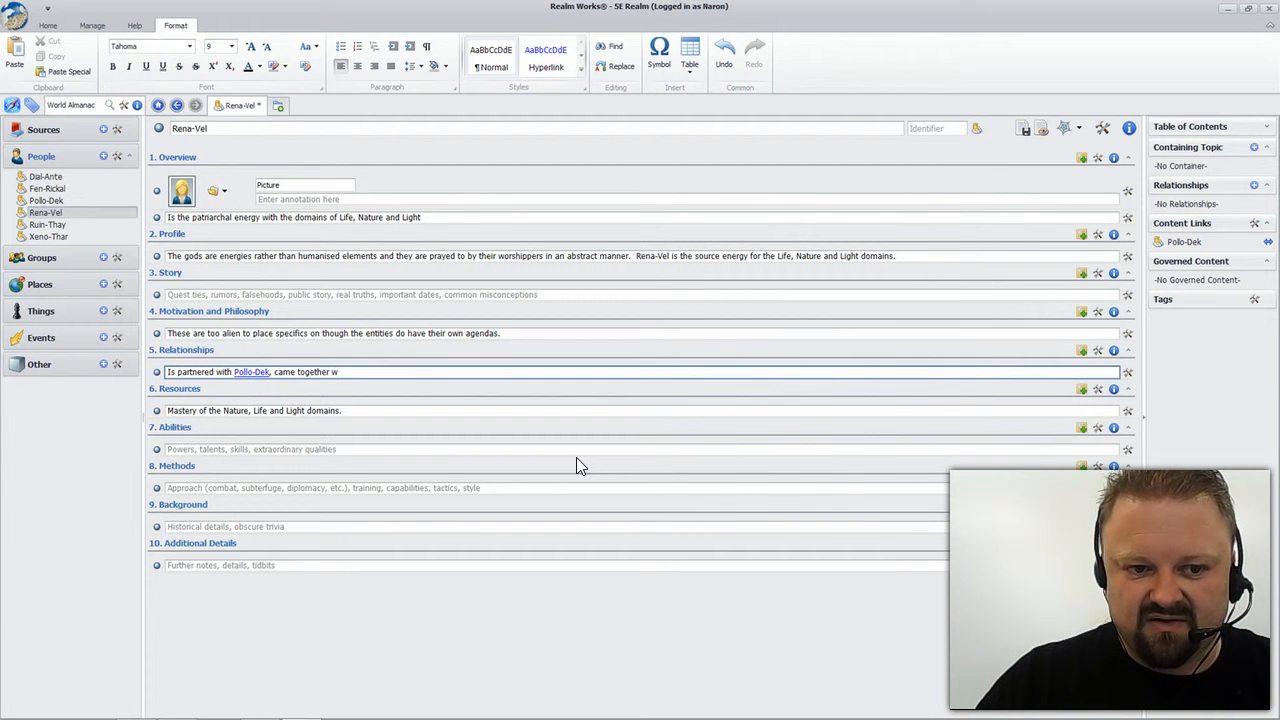
type("ith Pollo")
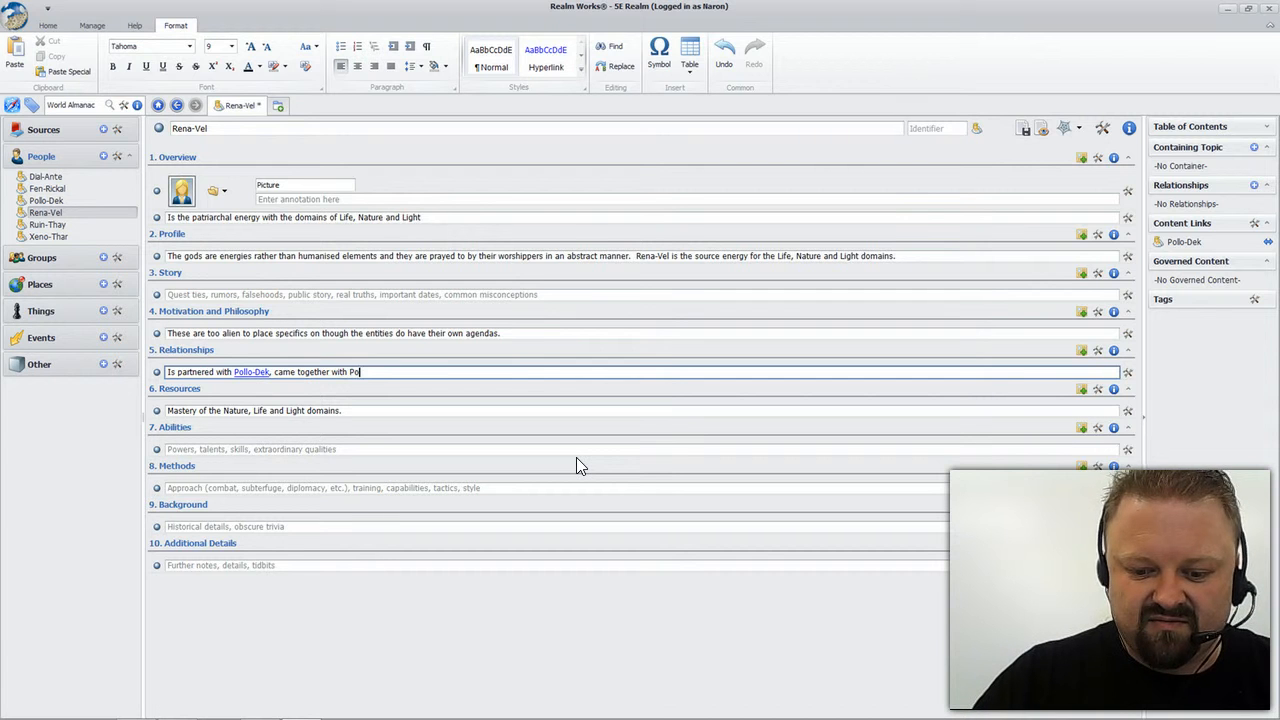
type("-Dek to create the ent")
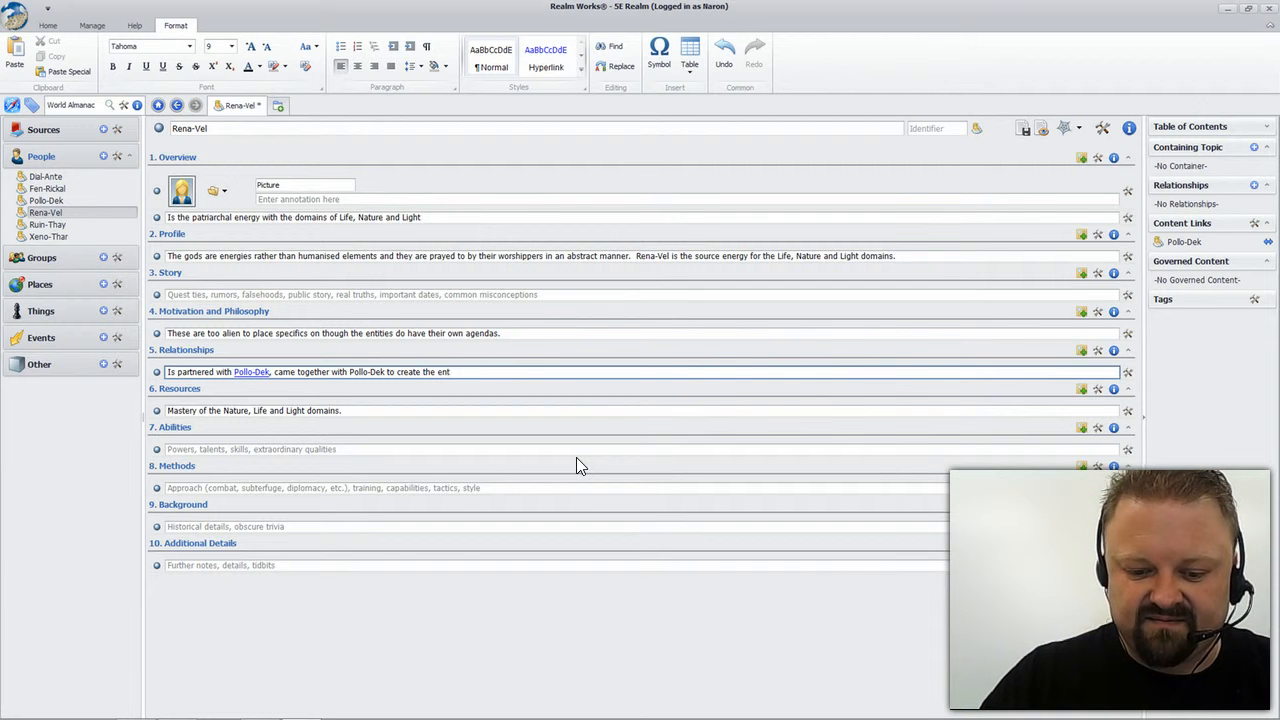
type("ities")
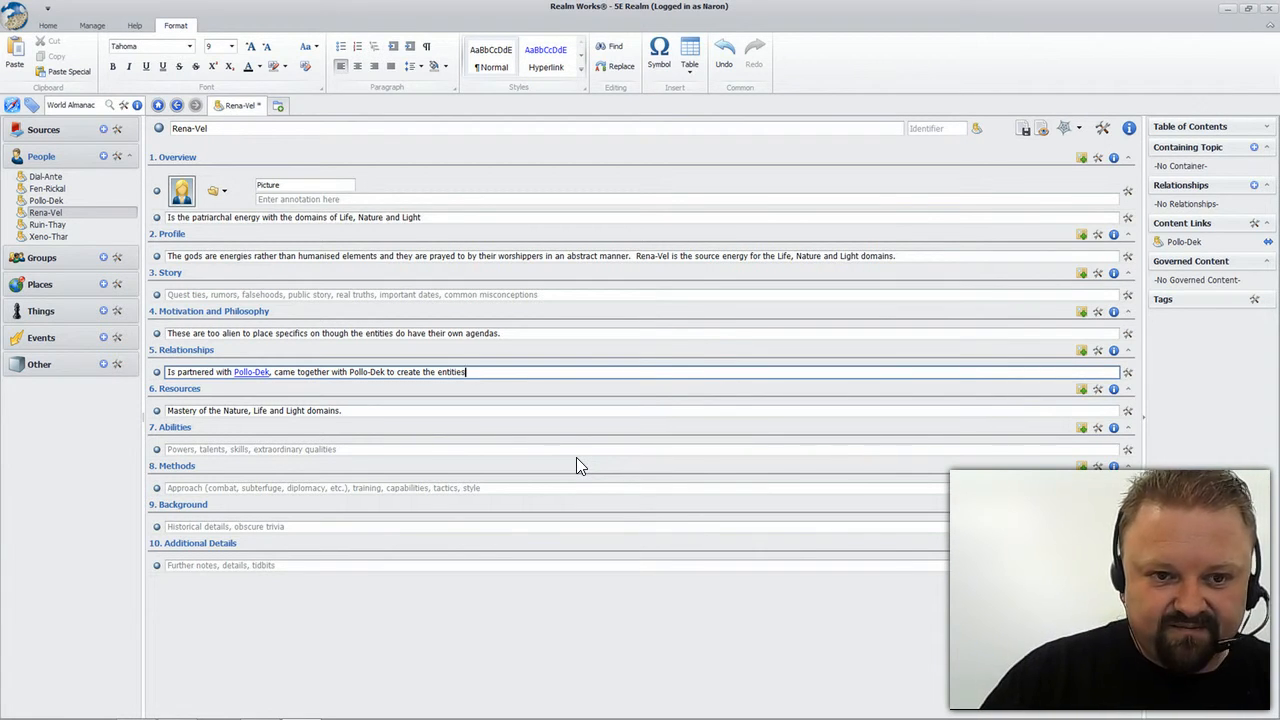
Step: Add the entity names "Xeno-Thar, Fen-Rickal, Dial-Ante, Ruin-Thay" to the end of Rena-Vel's Relationships text
type("Xeno-Thar")
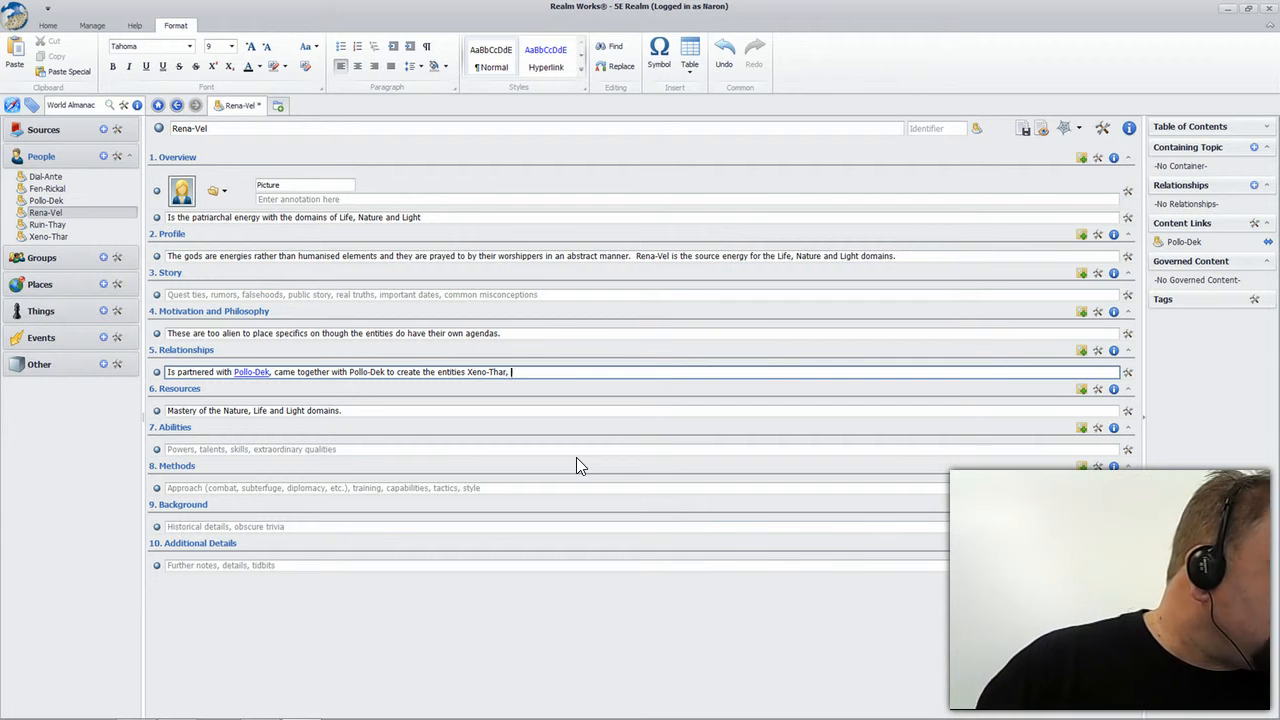
type(", Fen")
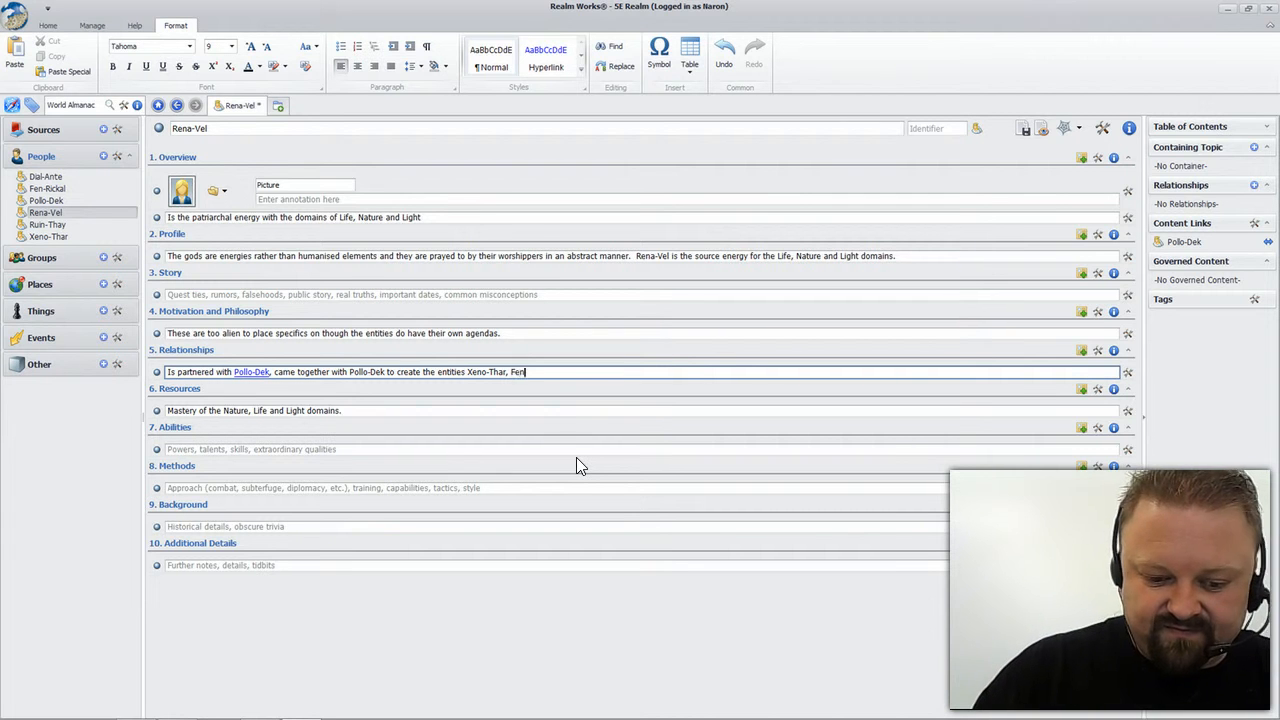
type("-Ric")
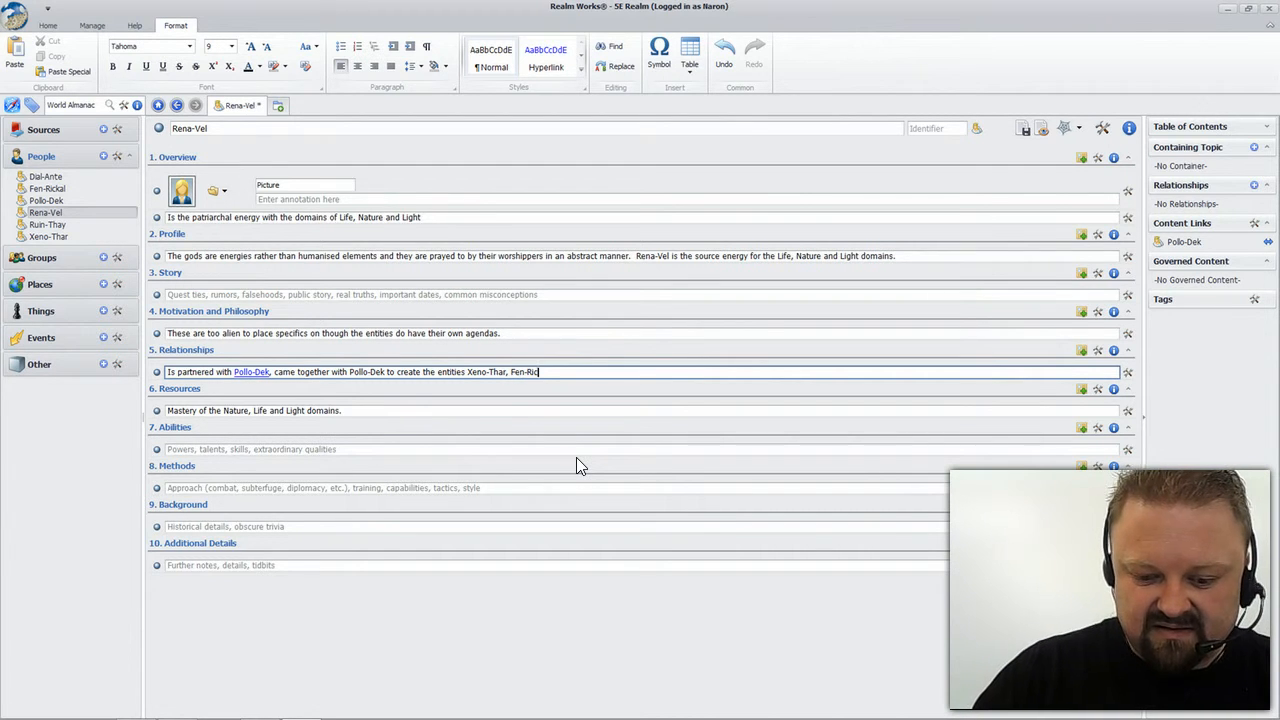
type("kal, ")
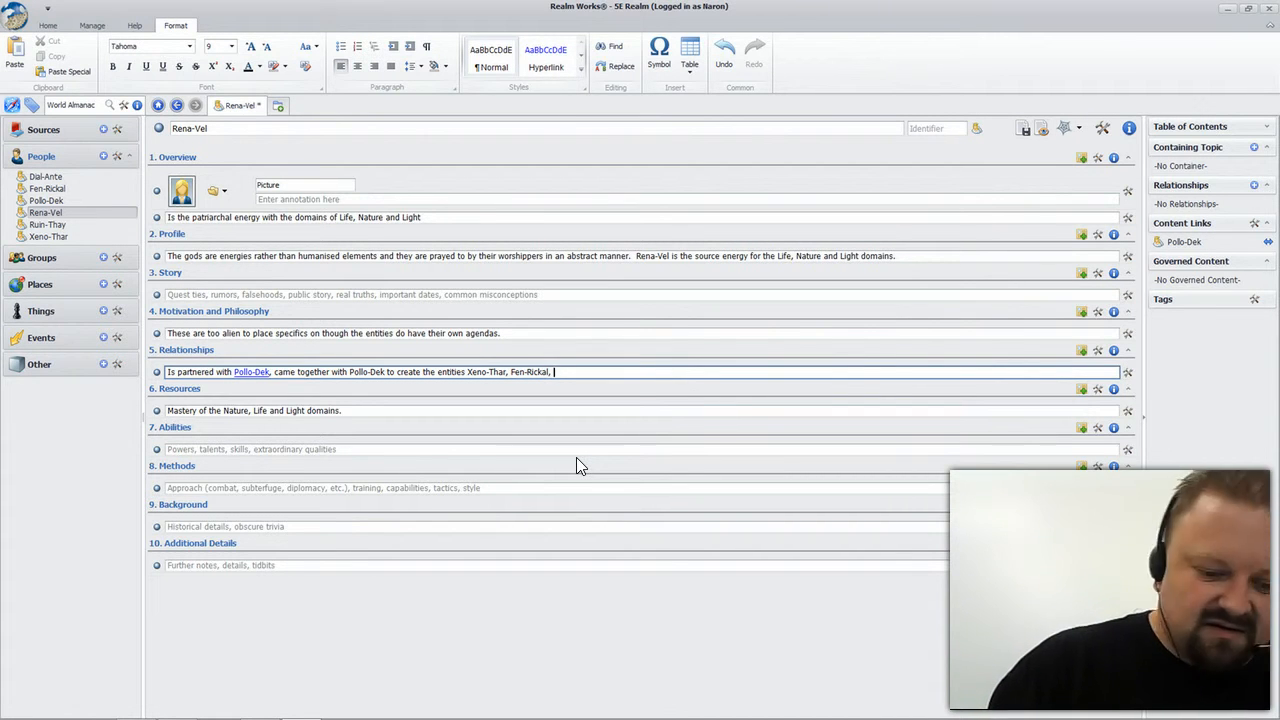
type("Dial-")
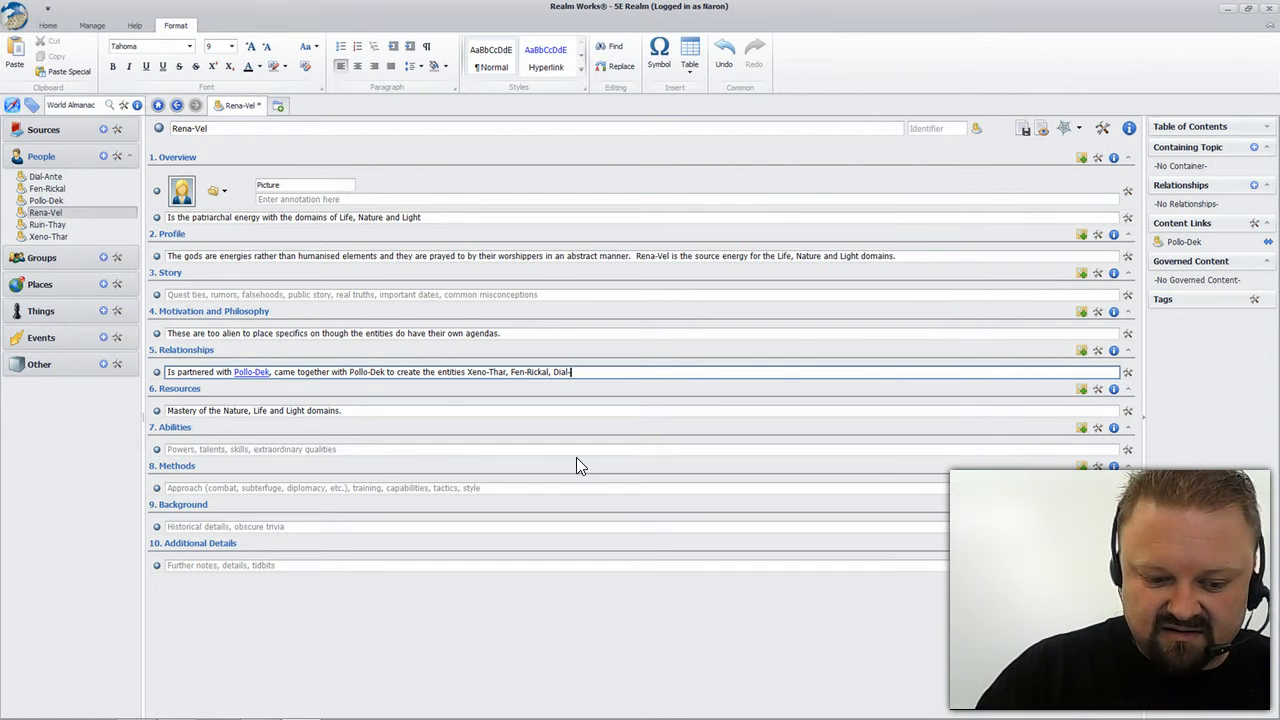
type("Ante, Ru")
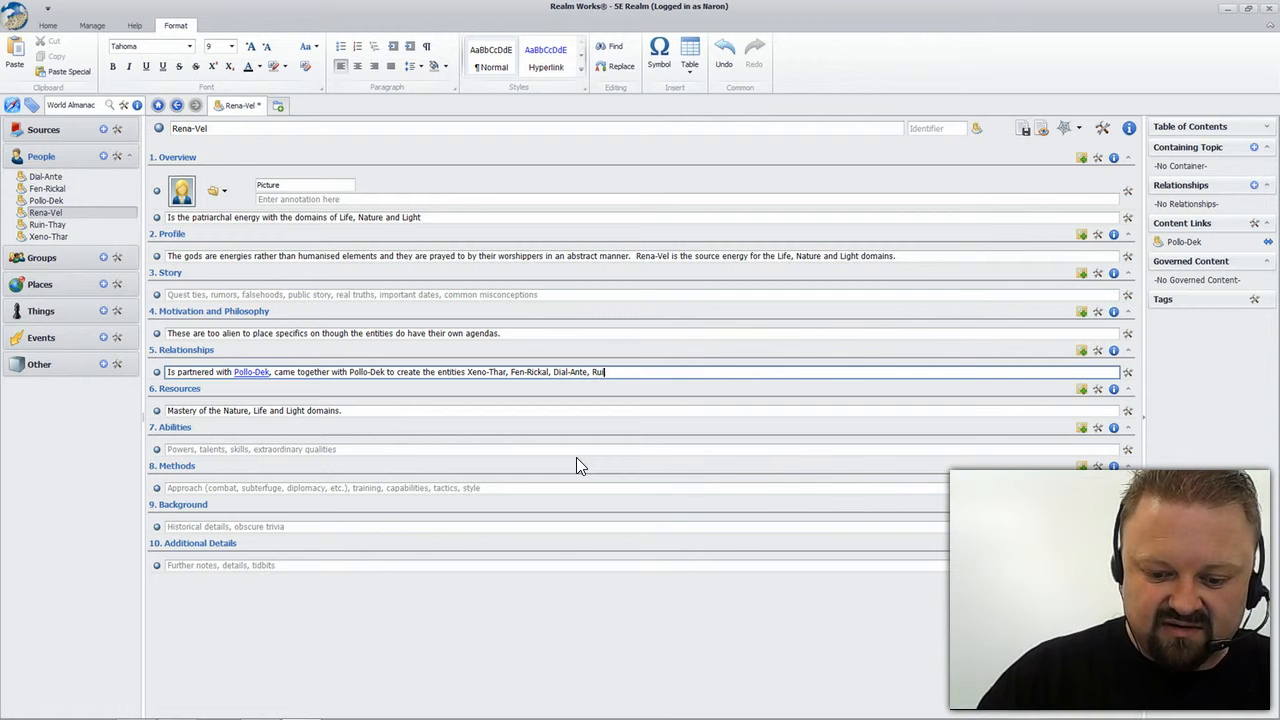
type("in-Tha")
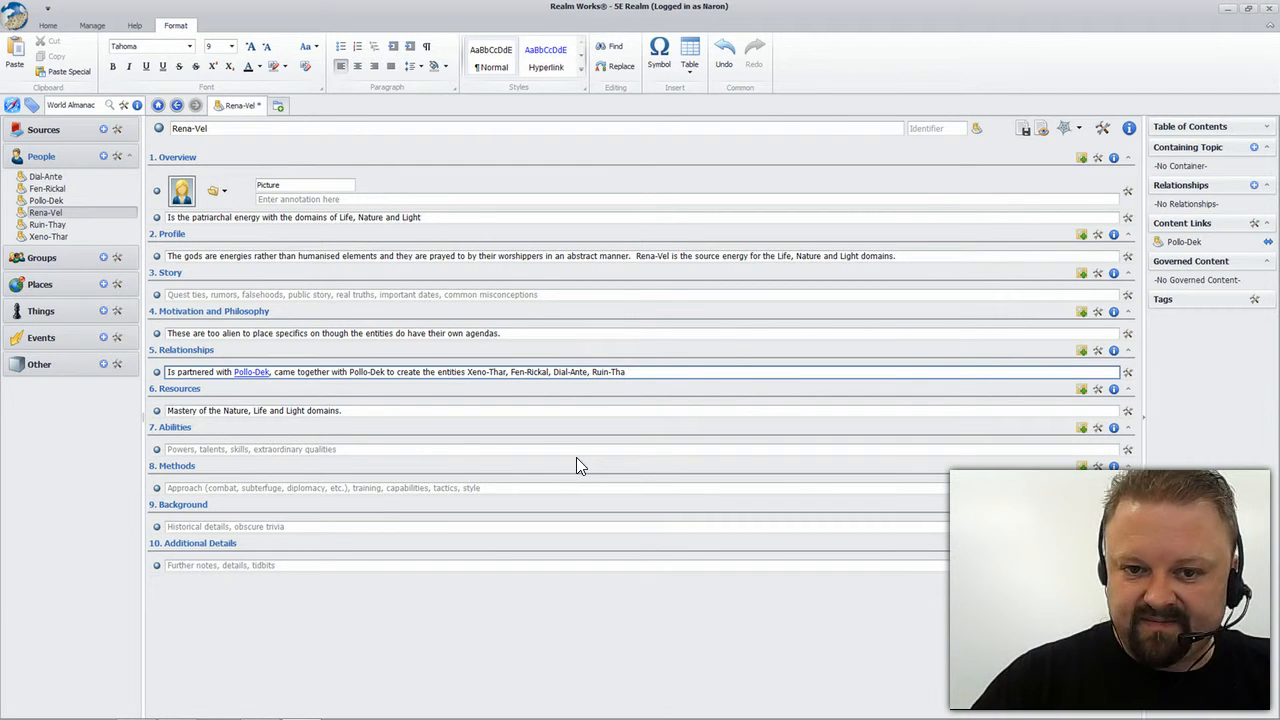
type("y")
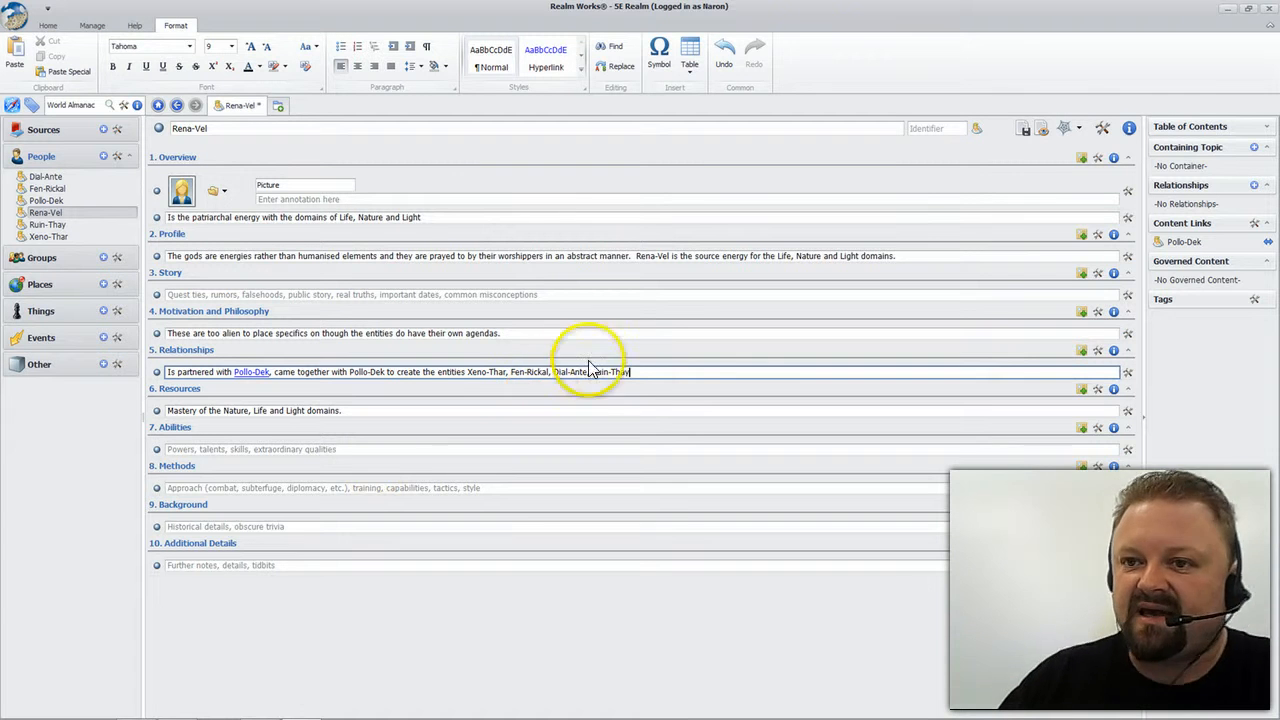
Step: Save Rena-Vel and create content links for all instances of Pollo-Dek, Xeno-Thar, Fen-Rickal, Dial-Ante and Ruin-Thay
left_click(1023, 130)
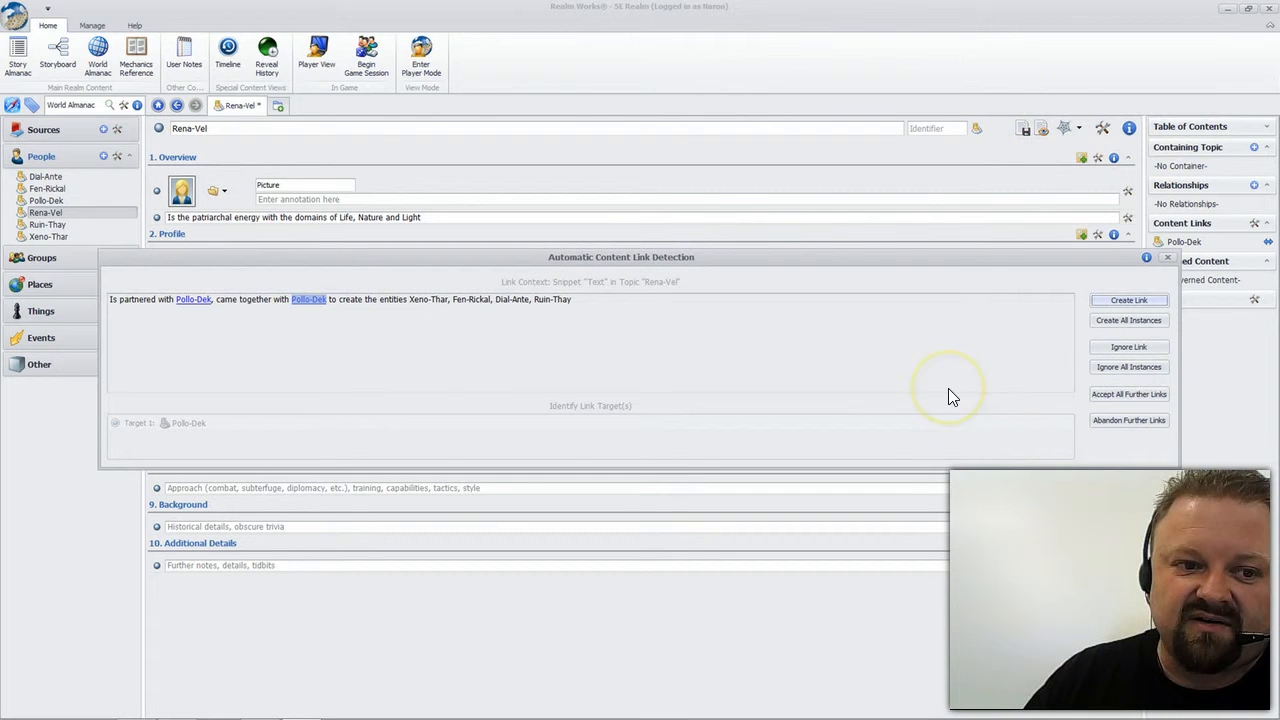
left_click(1119, 318)
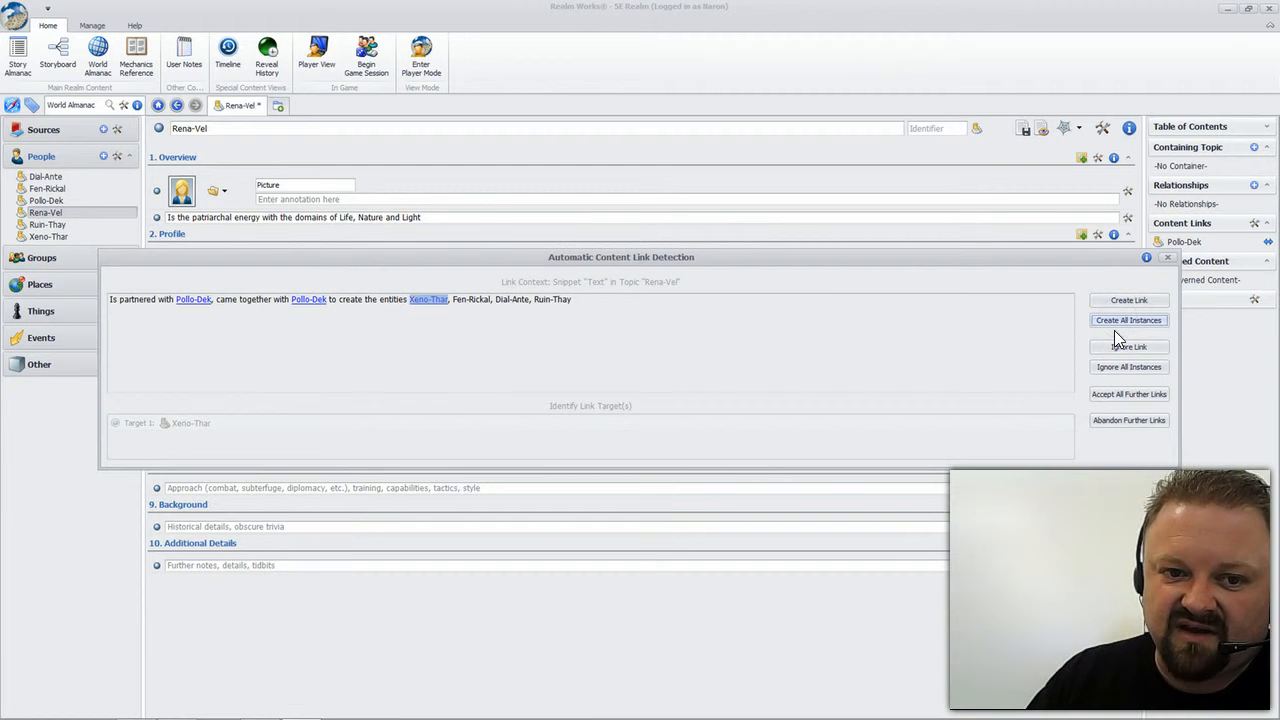
left_click(1126, 324)
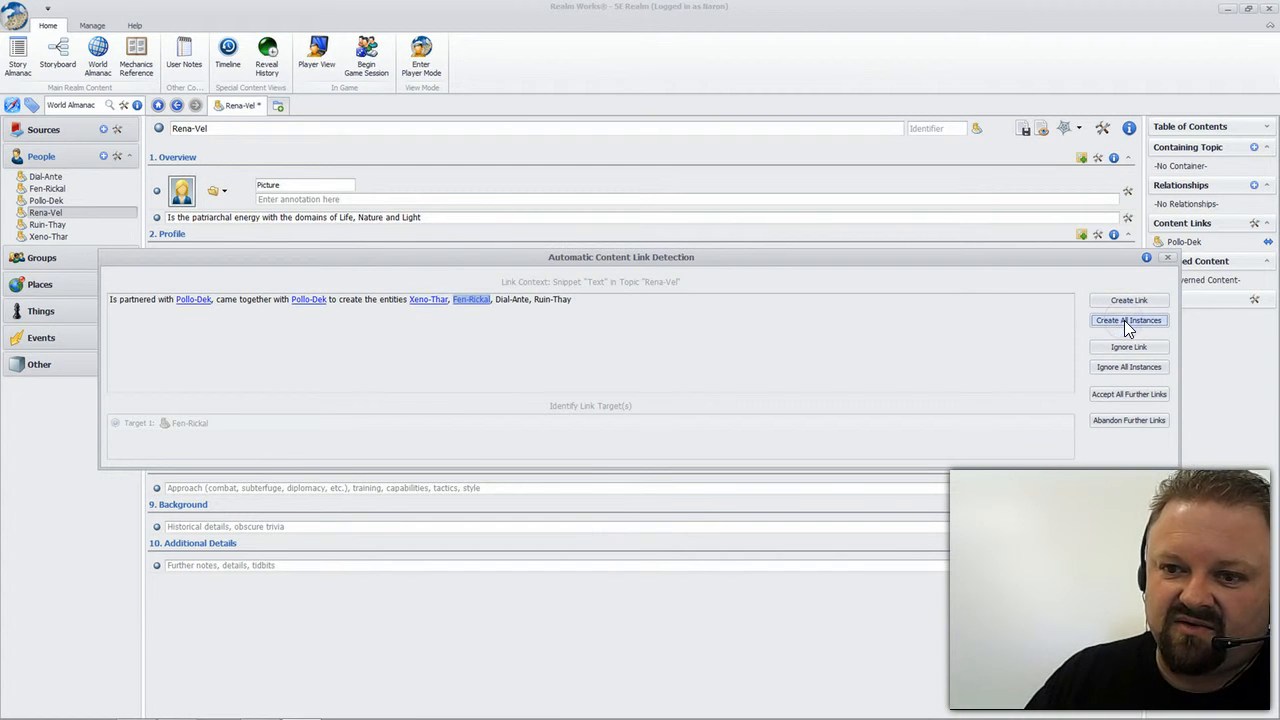
left_click(1126, 324)
left_click(1127, 322)
left_click(1127, 322)
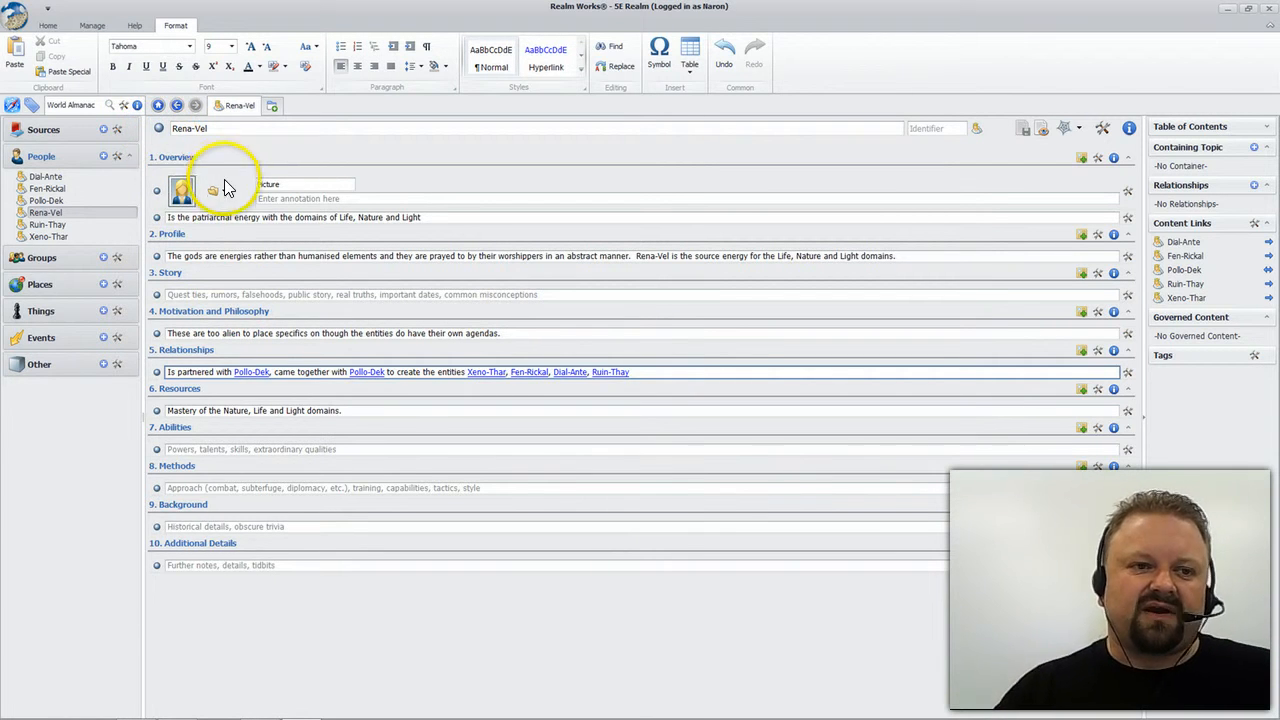
Step: Reveal the Rena-Vel topic and its Overview, Profile and Relationships text snippets to the players, and save the topic
left_click(158, 129)
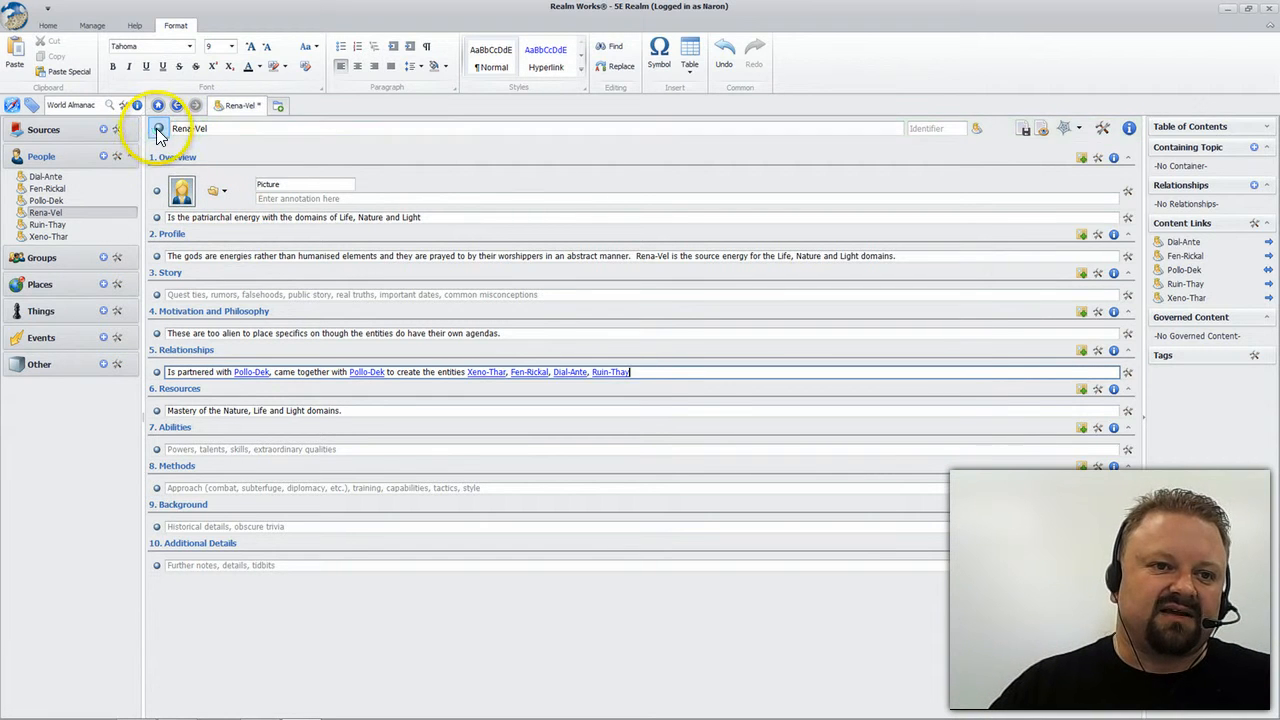
left_click(158, 129)
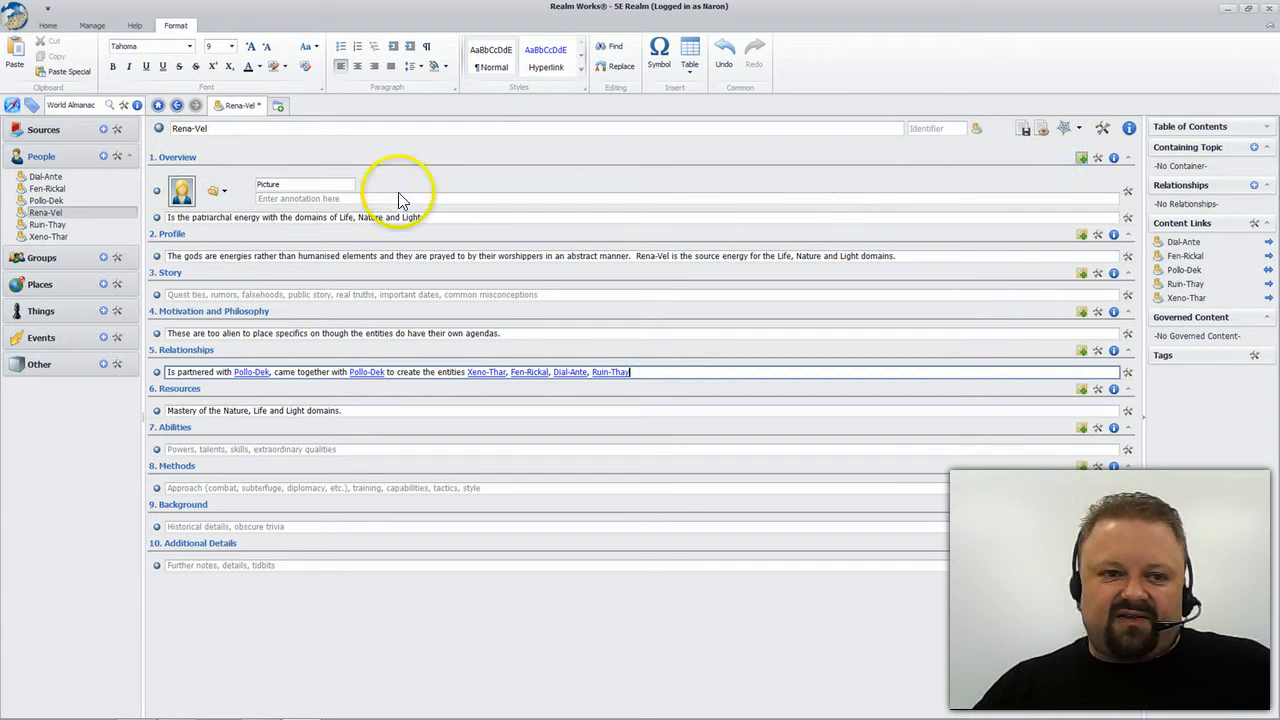
left_click(157, 128)
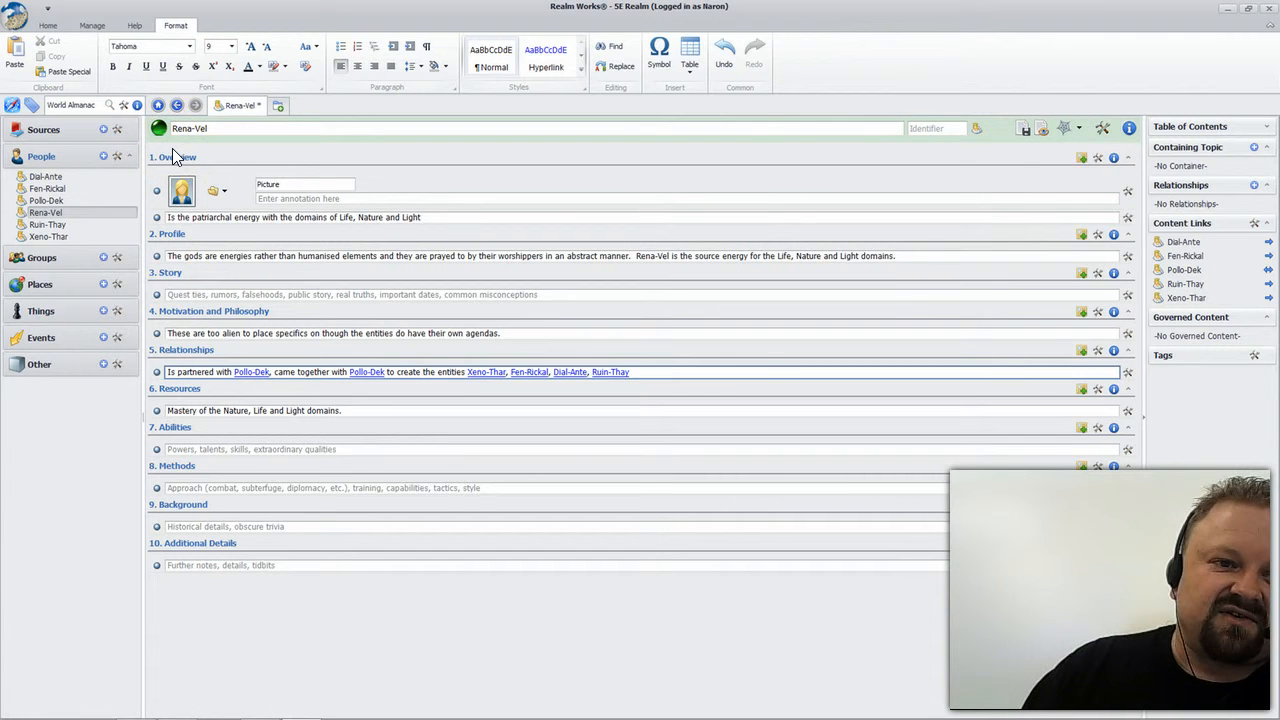
left_click(157, 217)
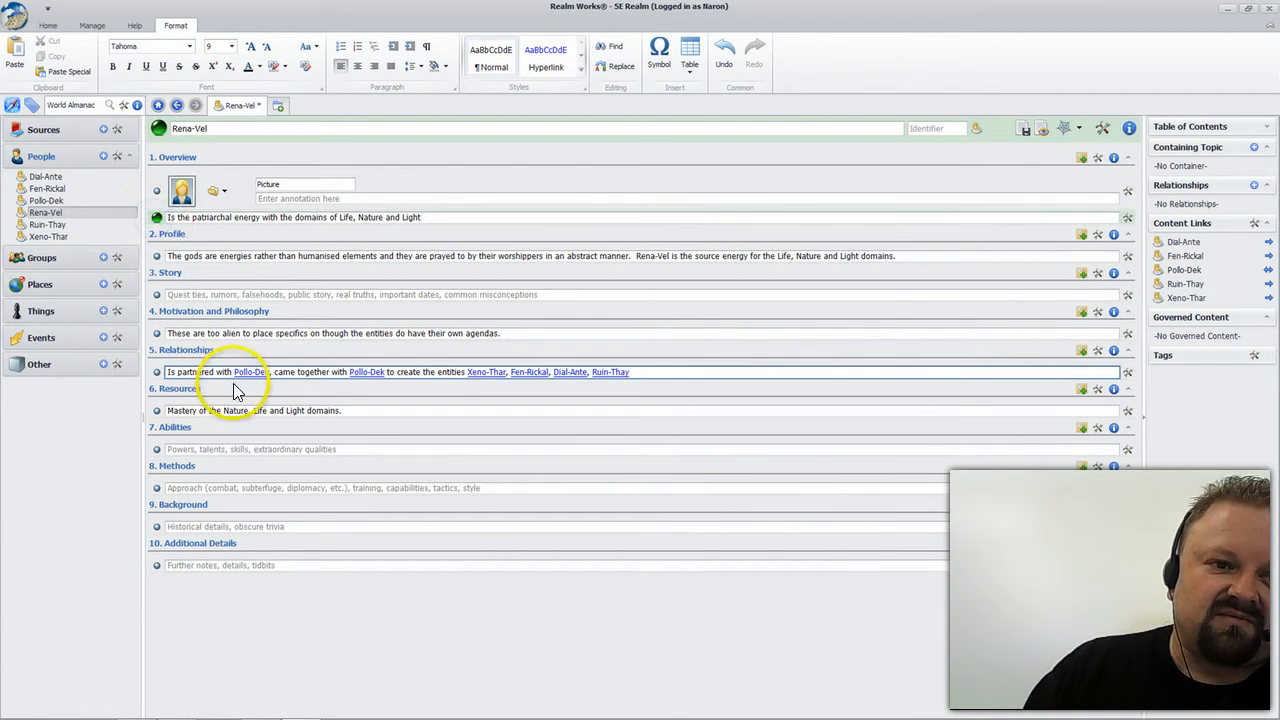
left_click(157, 258)
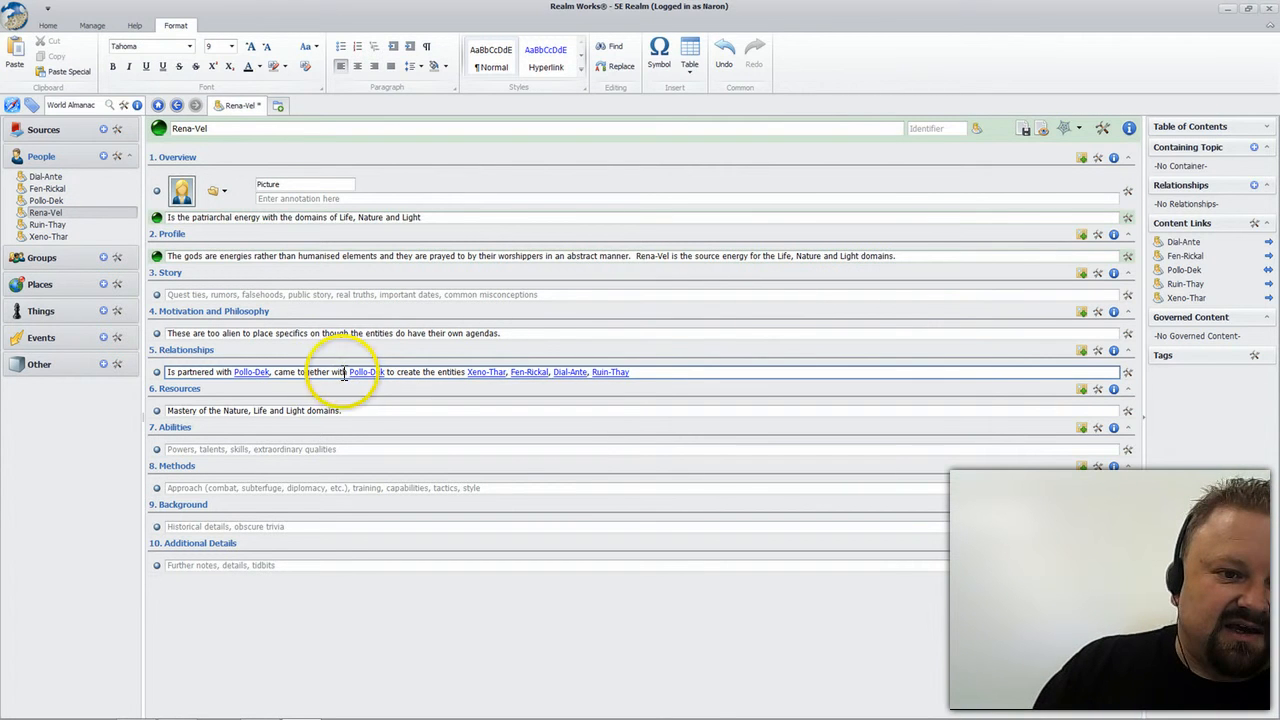
left_click(157, 372)
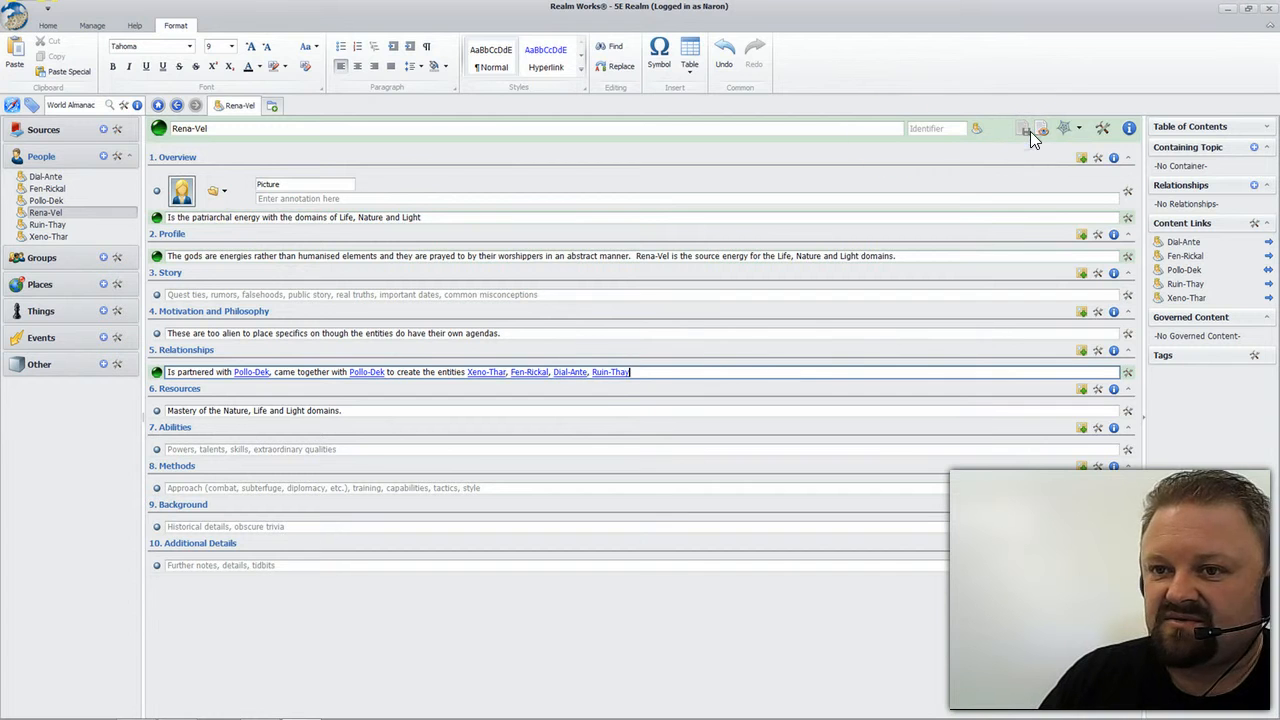
Step: Try to show Rena-Vel in the Player View preview, accept revealing Dial-Ante, and close the Dial-Ante window
left_click(47, 25)
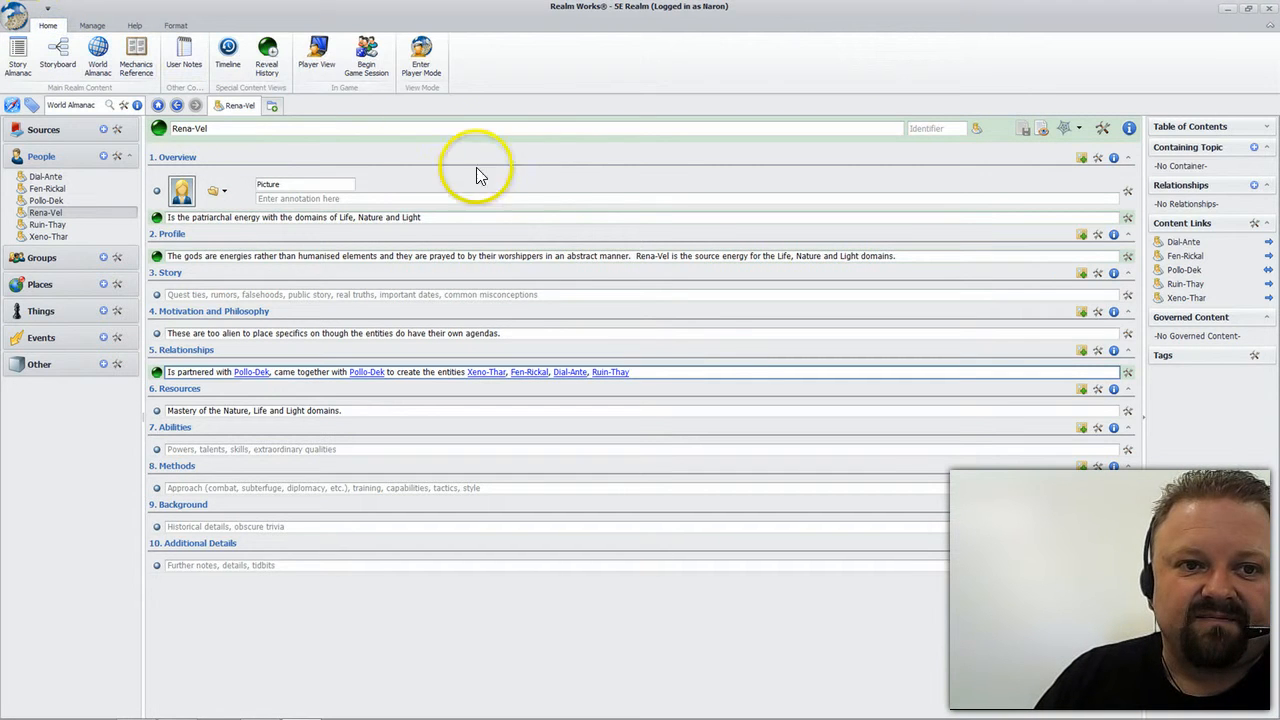
left_click(315, 55)
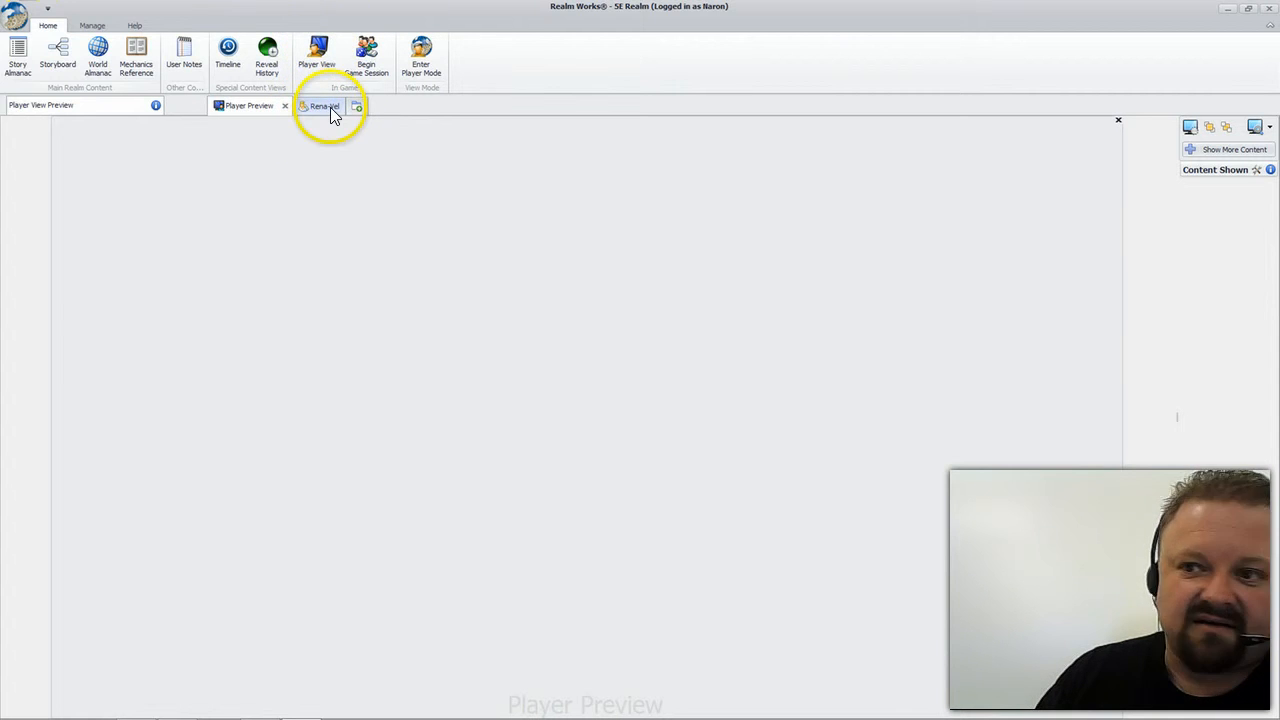
left_click(1191, 157)
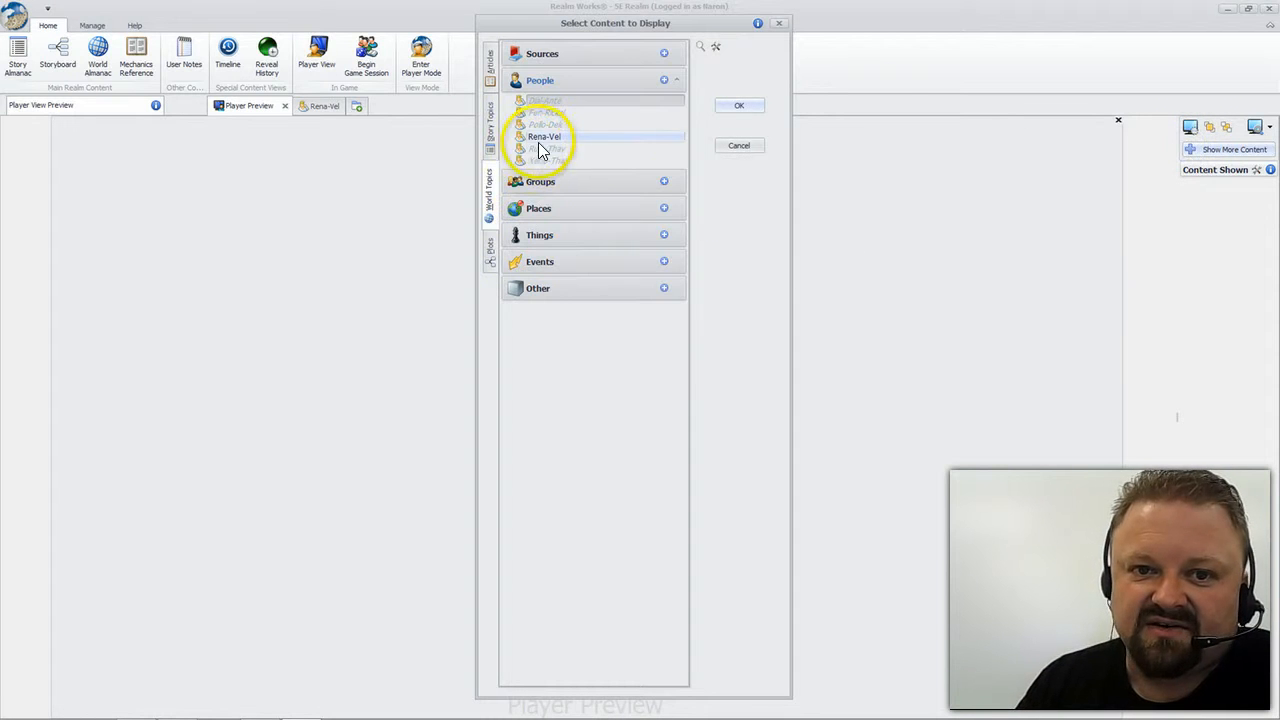
left_click(546, 137)
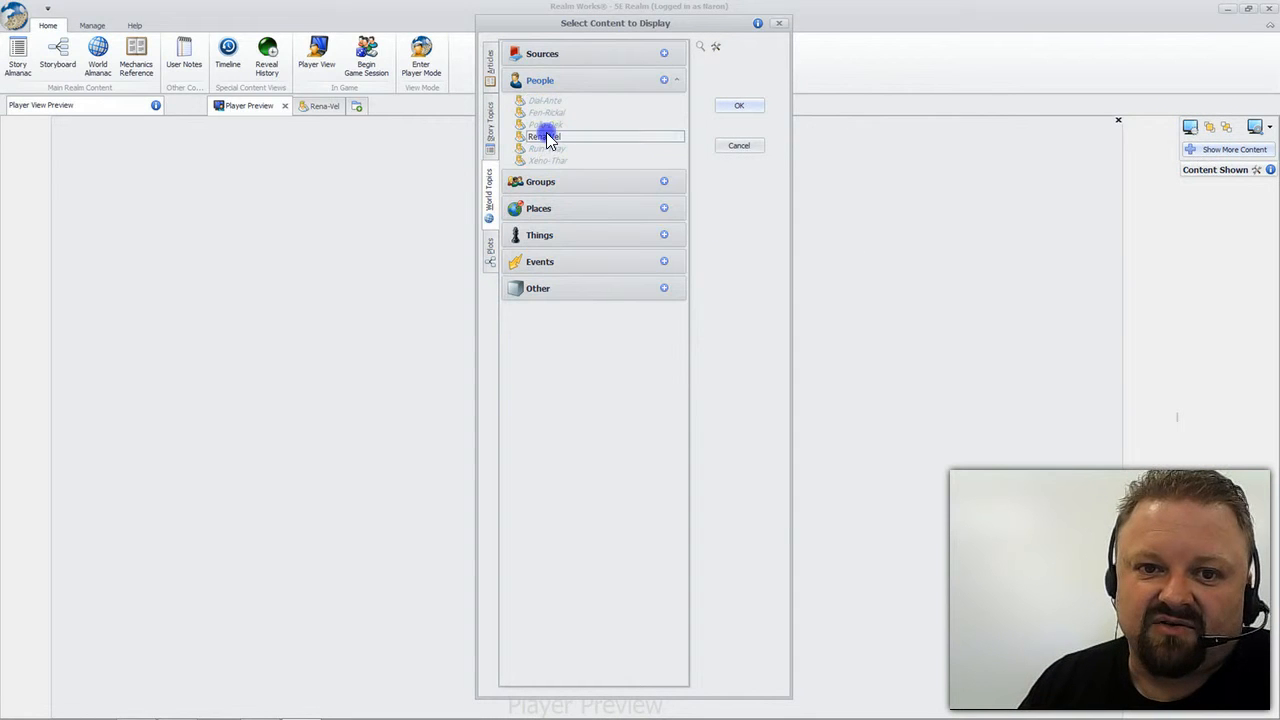
left_click(734, 108)
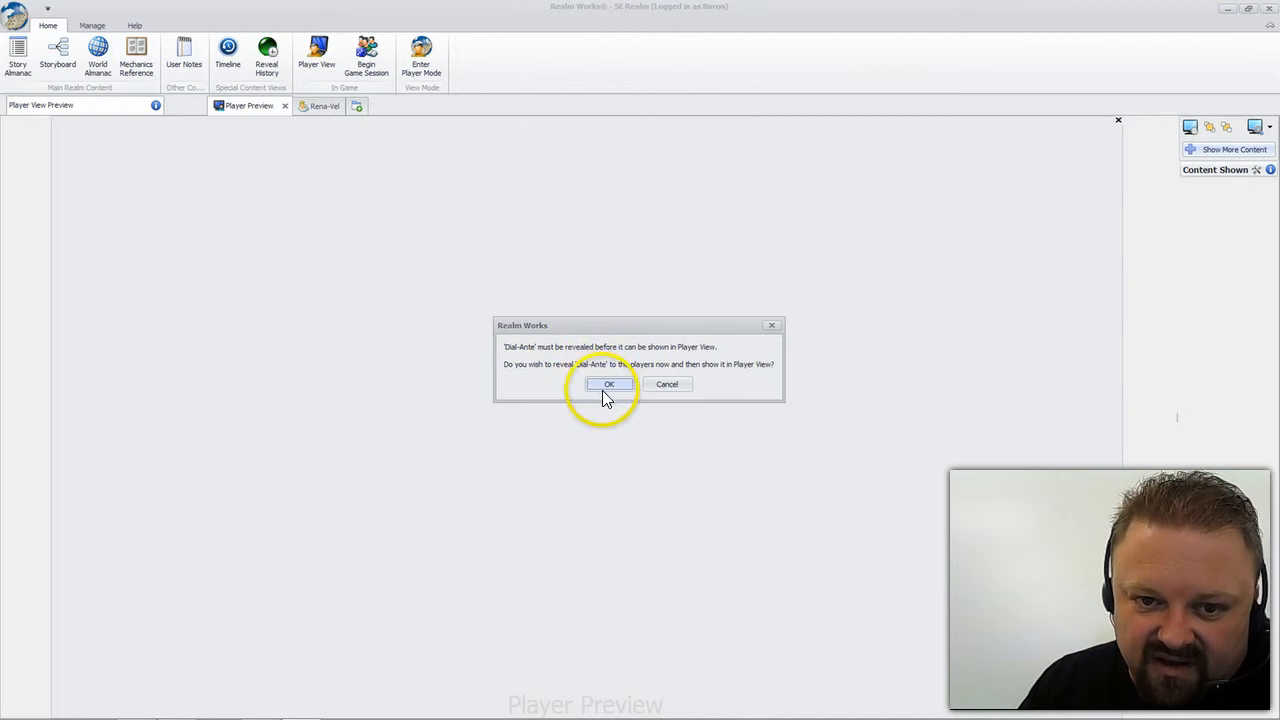
left_click(609, 384)
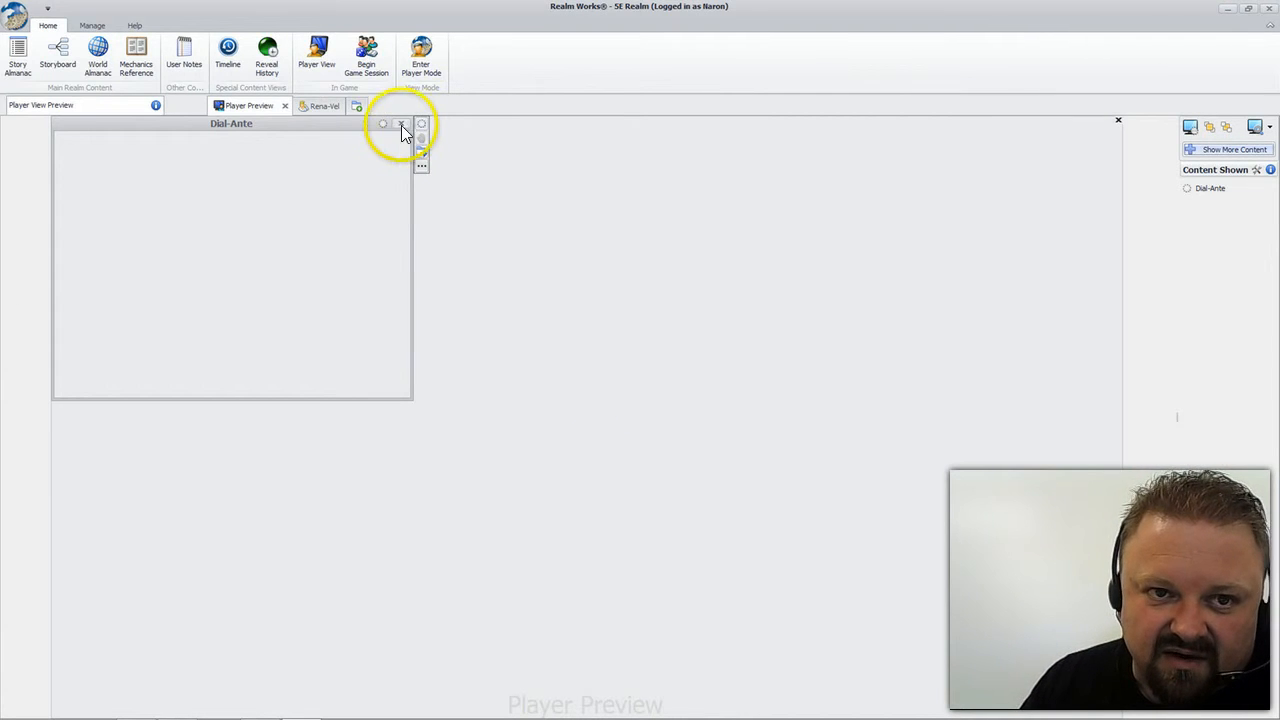
left_click(402, 124)
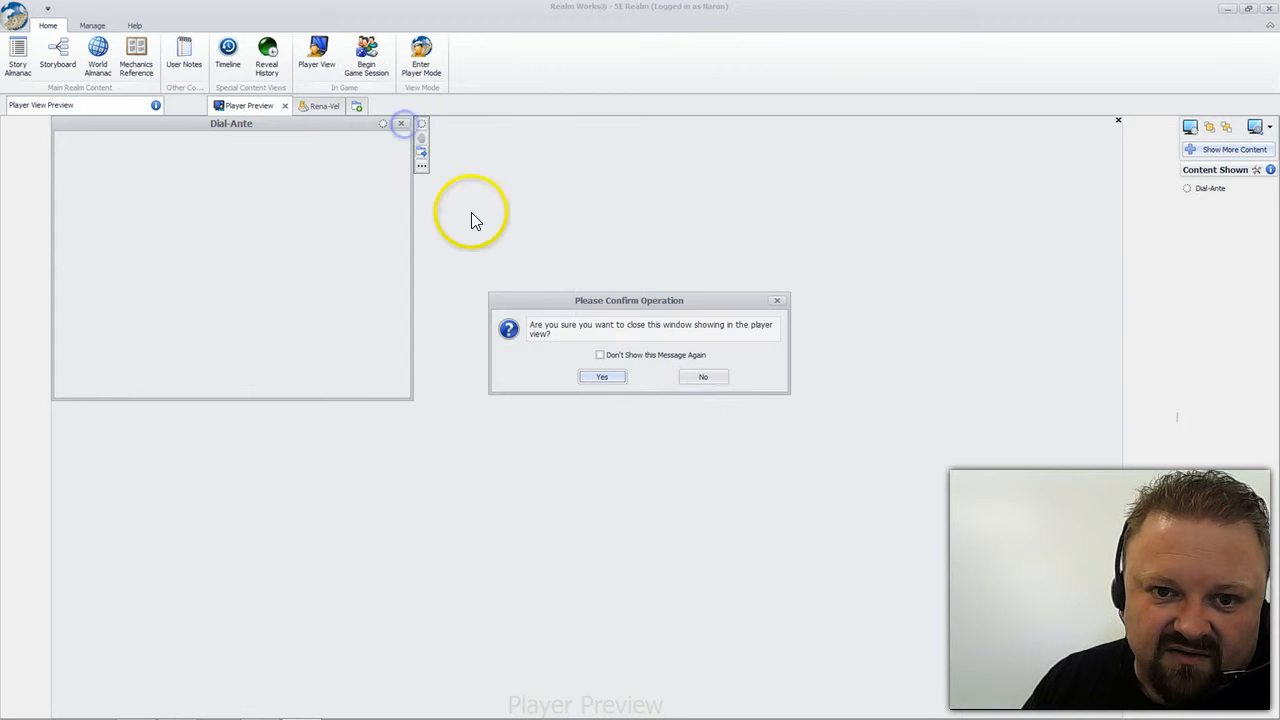
left_click(606, 379)
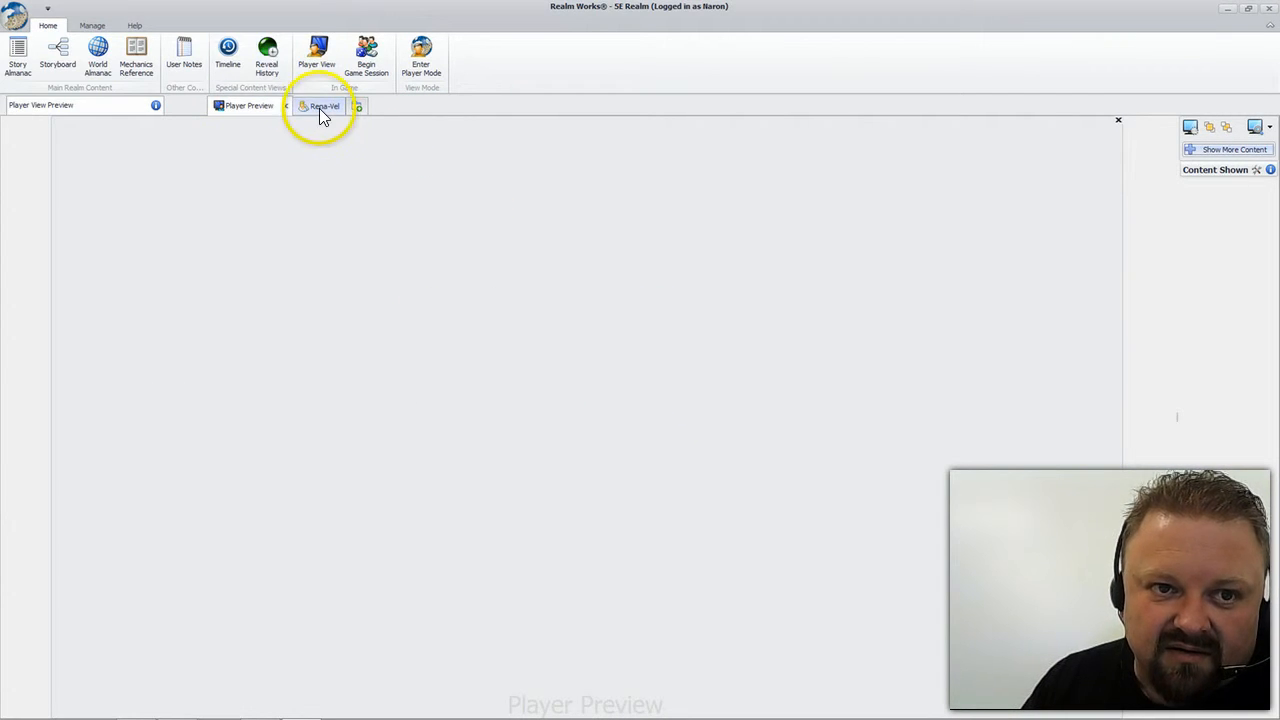
Step: Show Rena-Vel in the Player View from the topic itself, examine the revealed content, and close its window
left_click(319, 108)
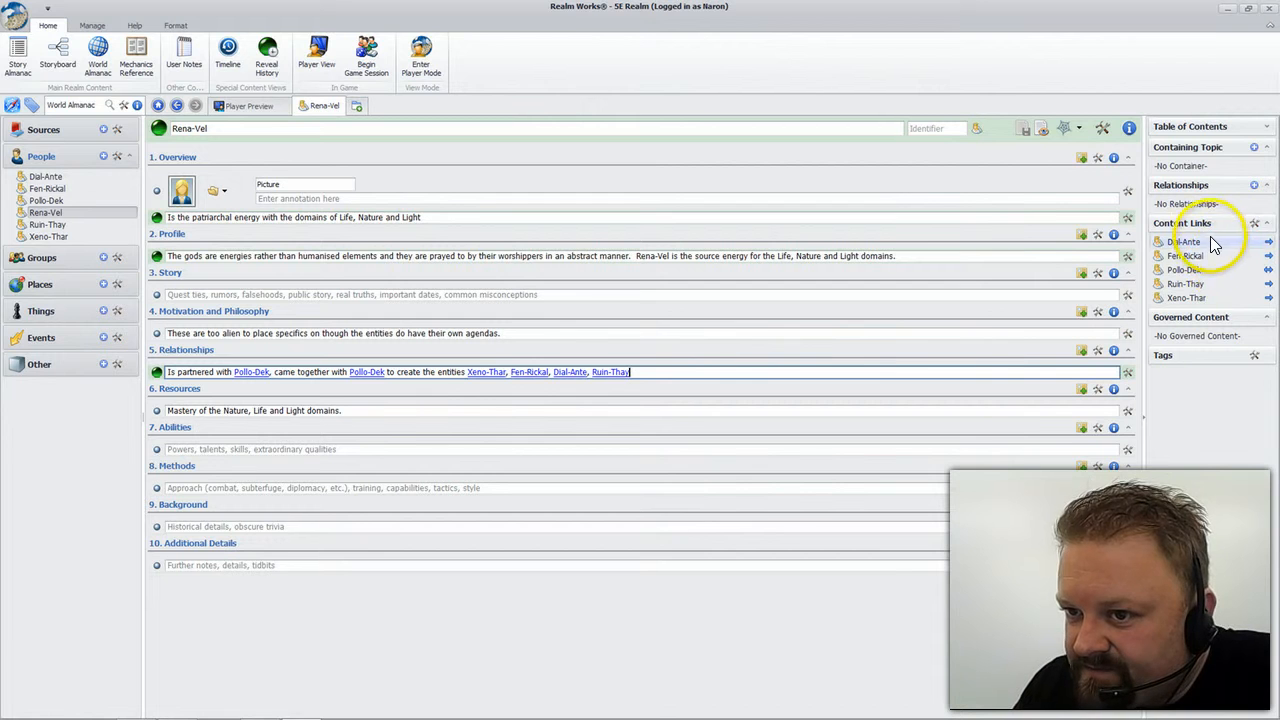
left_click(317, 62)
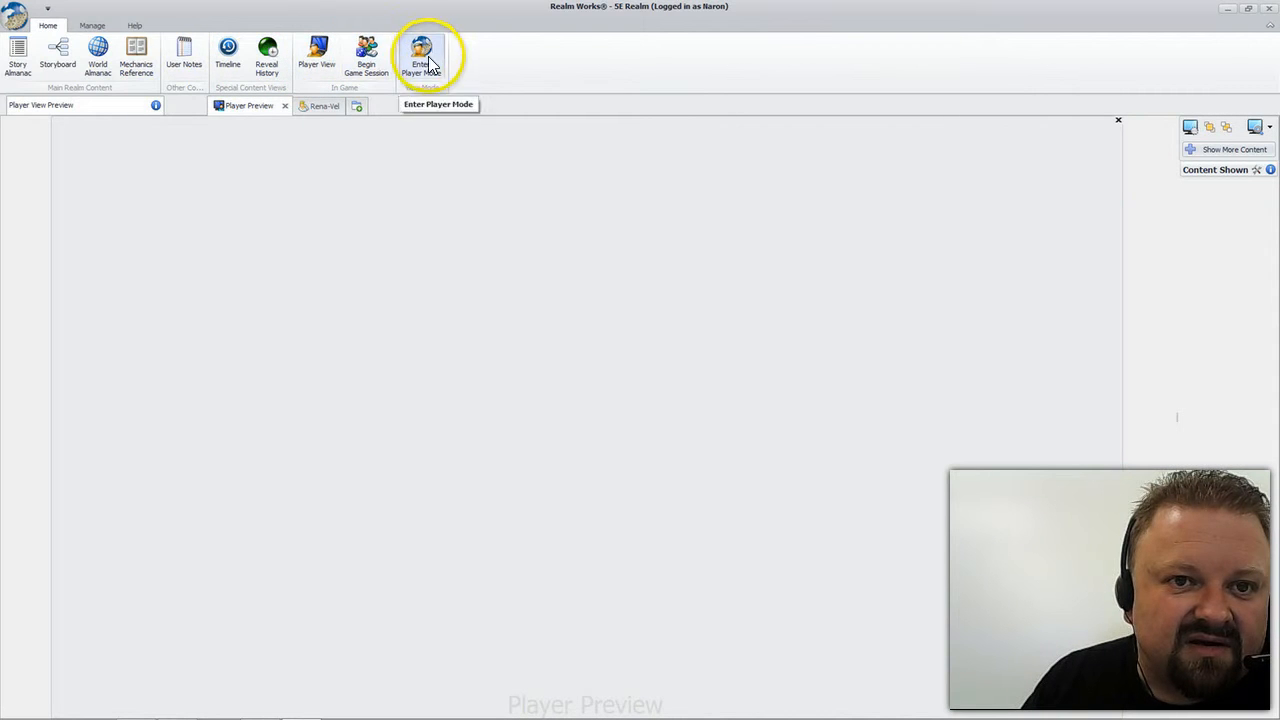
left_click(98, 66)
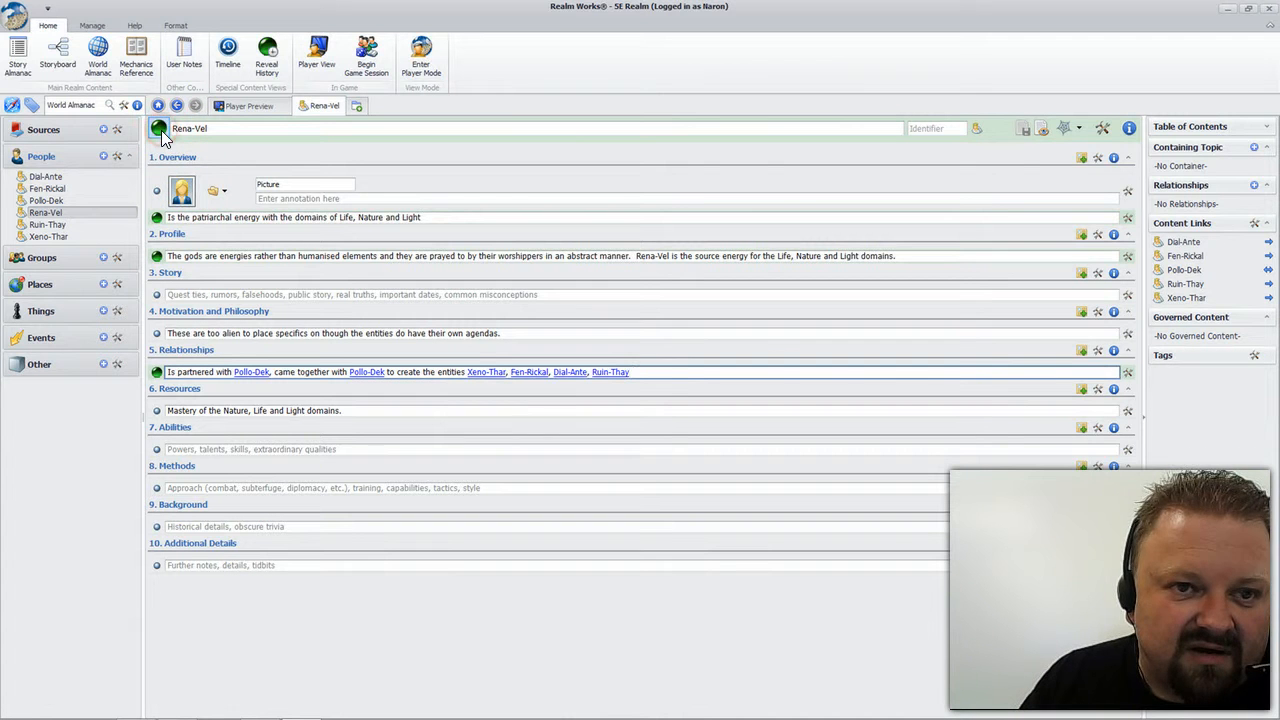
left_click(1103, 129)
left_click(1140, 178)
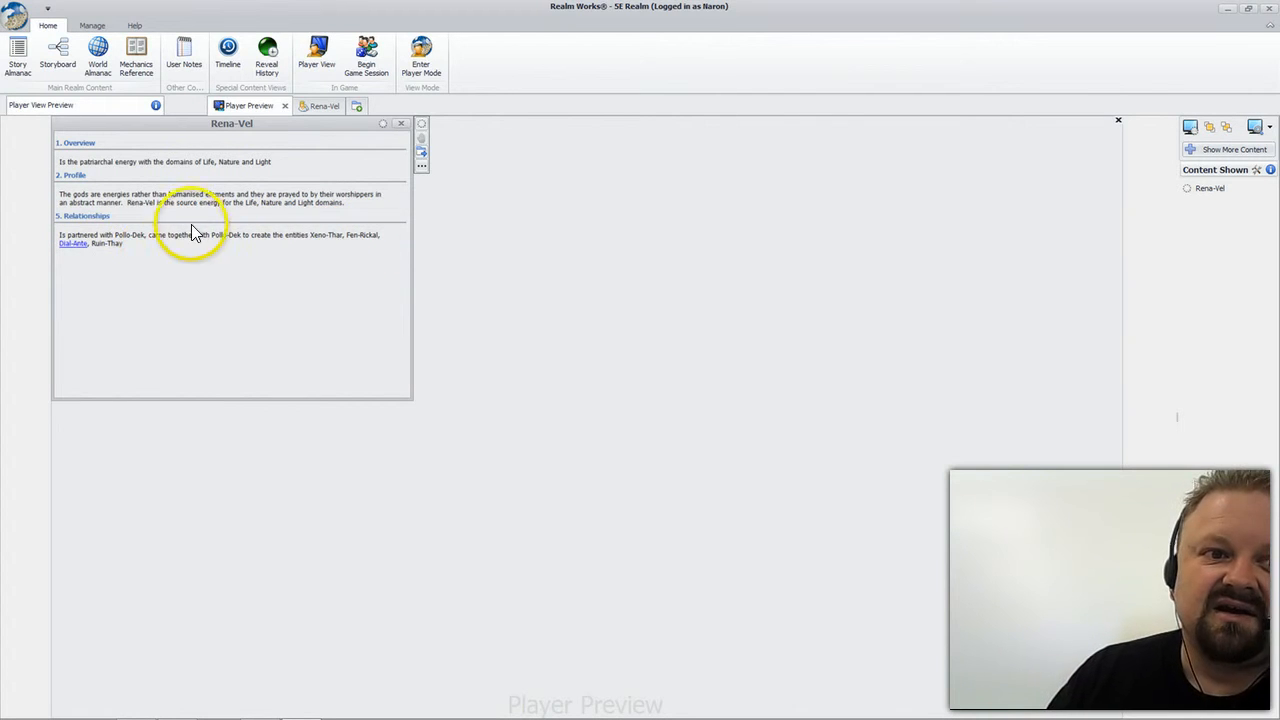
left_click(401, 124)
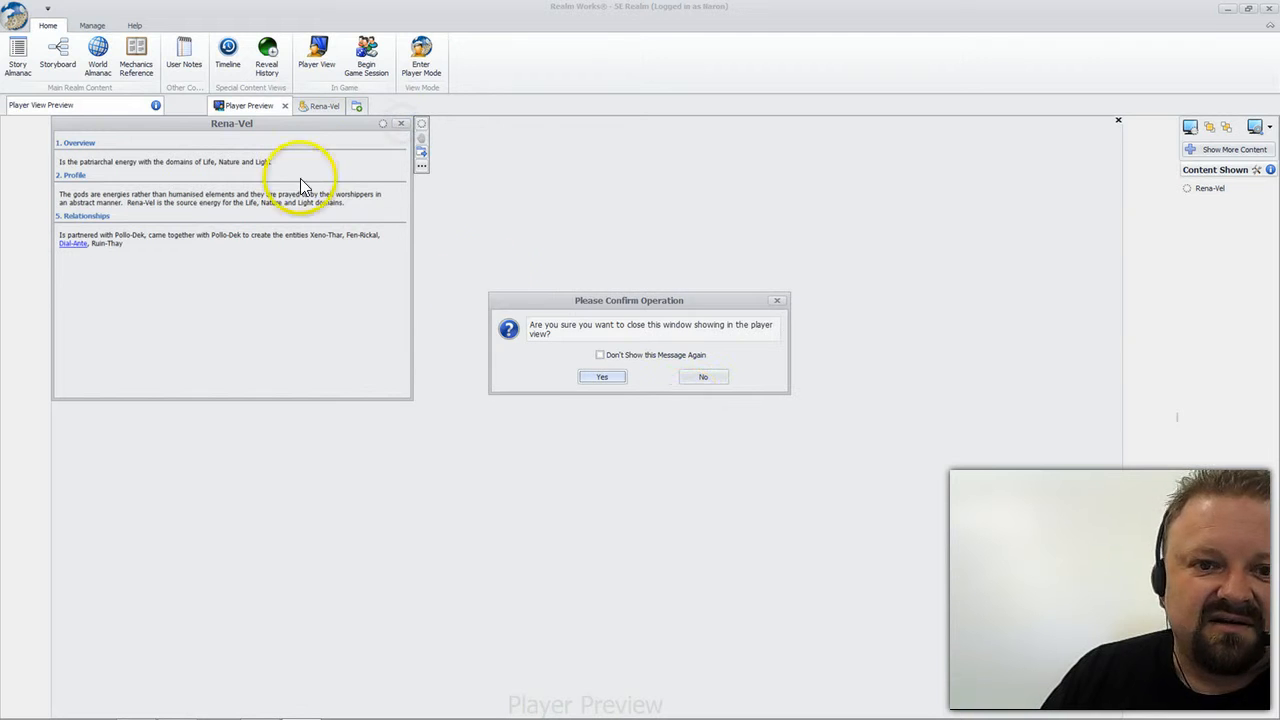
left_click(607, 376)
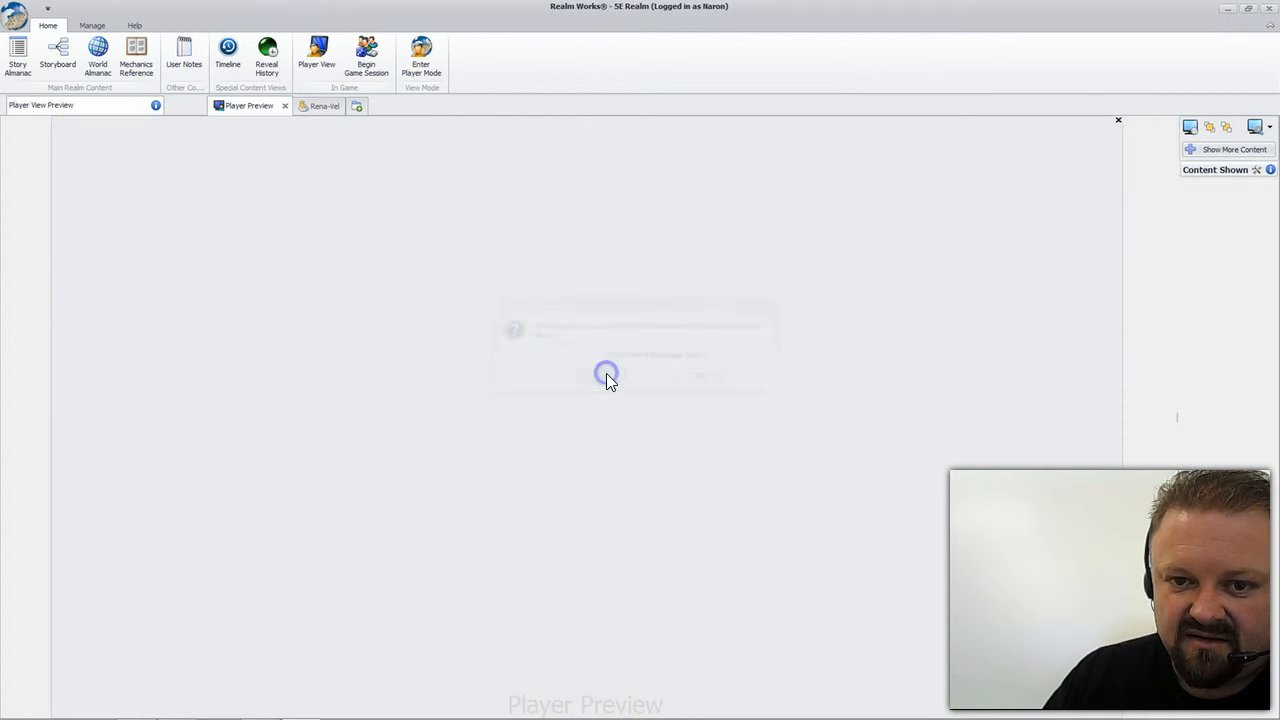
Step: Open the Dial-Ante topic in the World Almanac and set it back to unrevealed
left_click(84, 54)
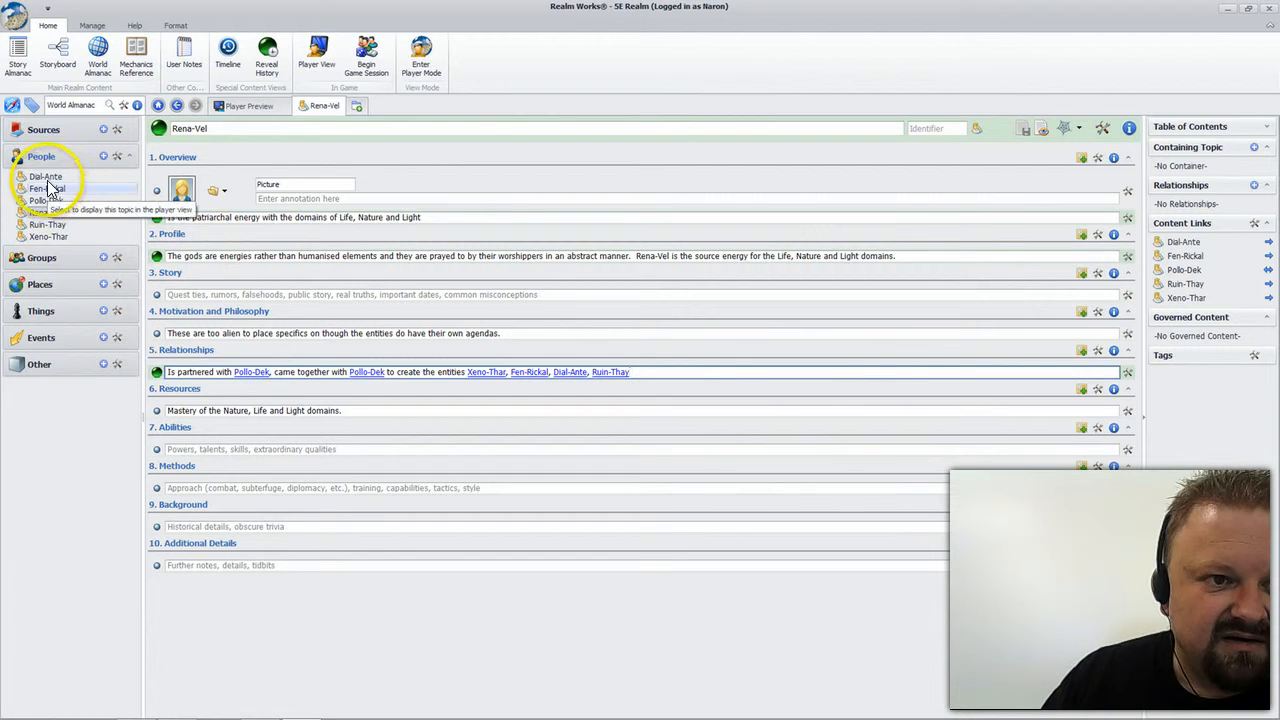
left_click(45, 176)
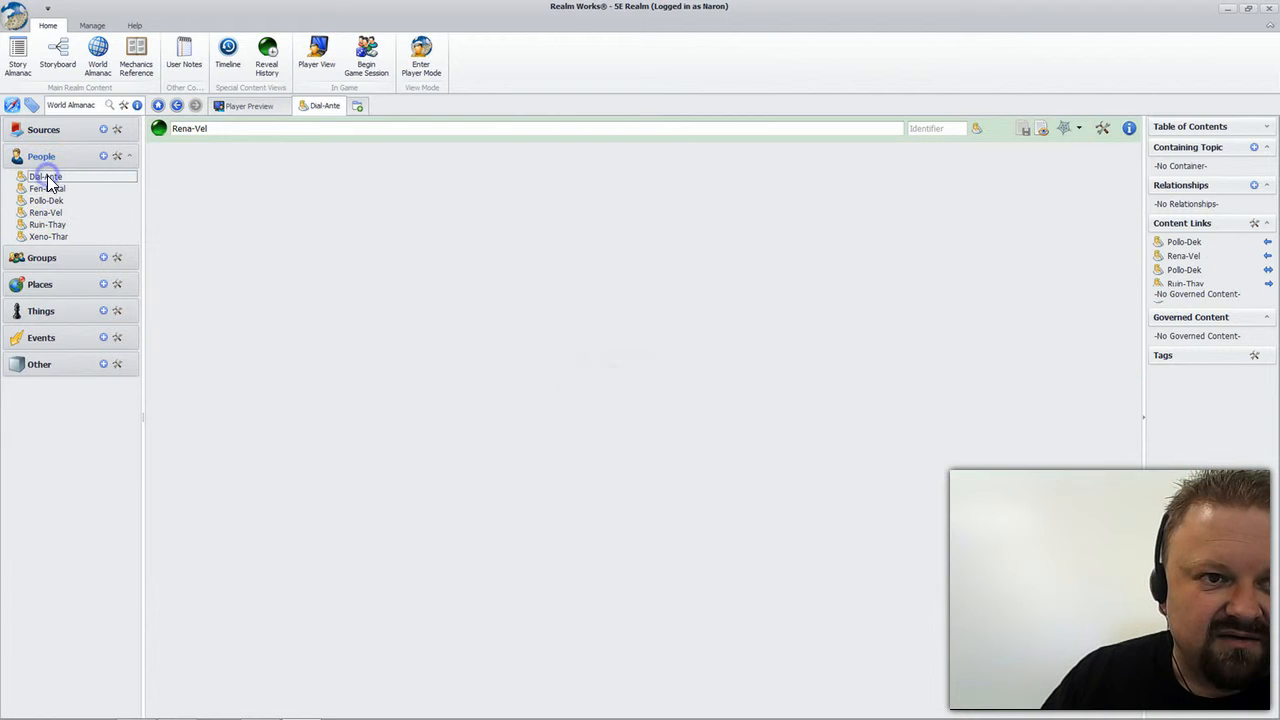
left_click(158, 128)
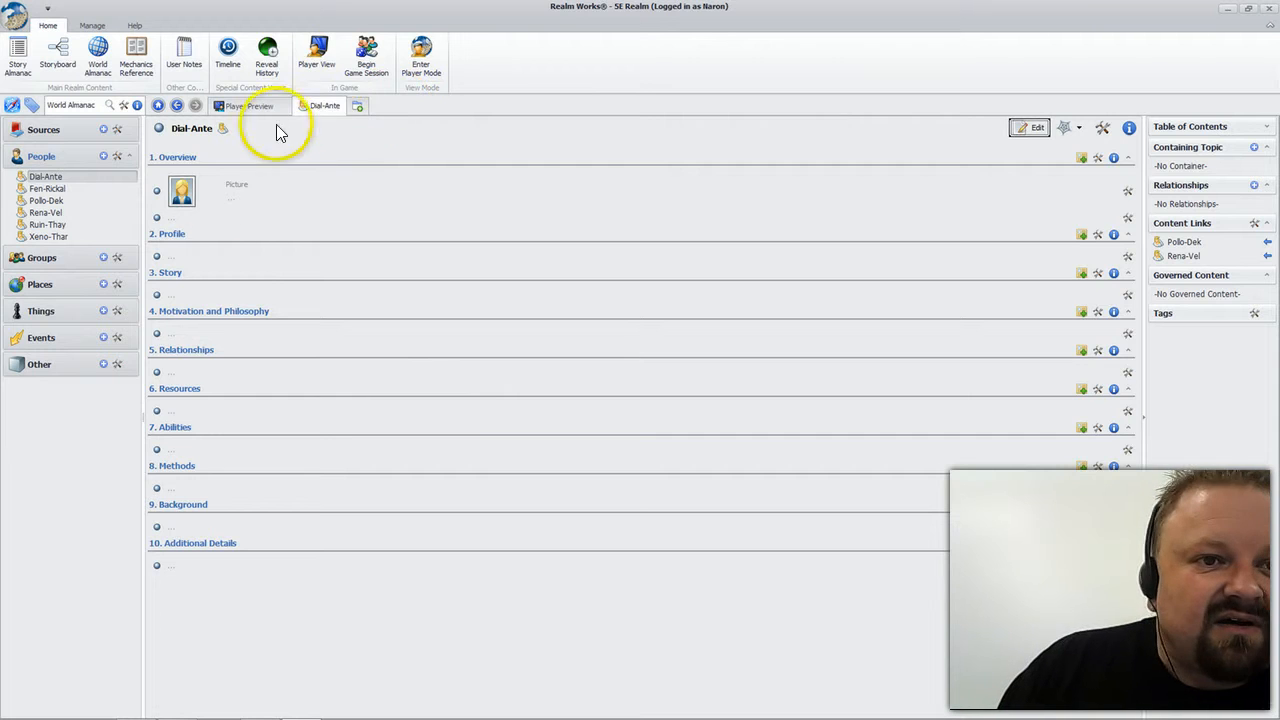
Step: Show the revealed Rena-Vel topic in the Player View preview by adding it as content, examine it, and close its window
left_click(322, 57)
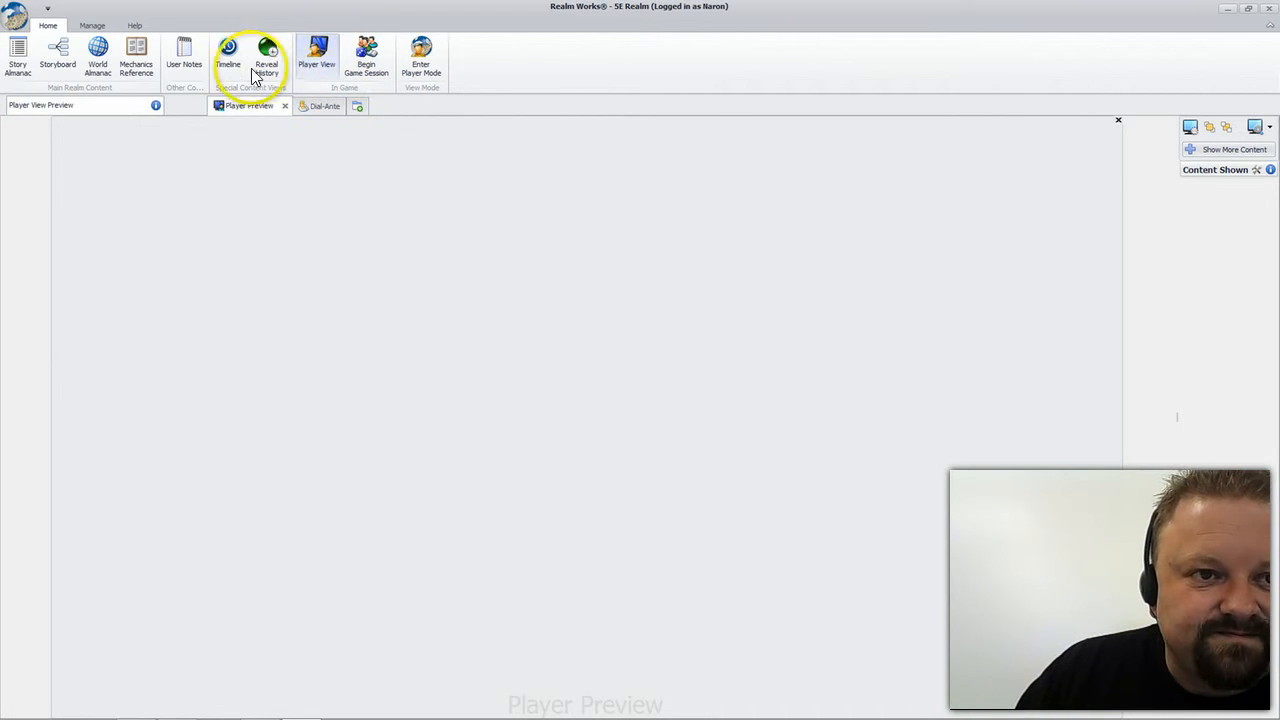
left_click(1226, 150)
left_click(545, 137)
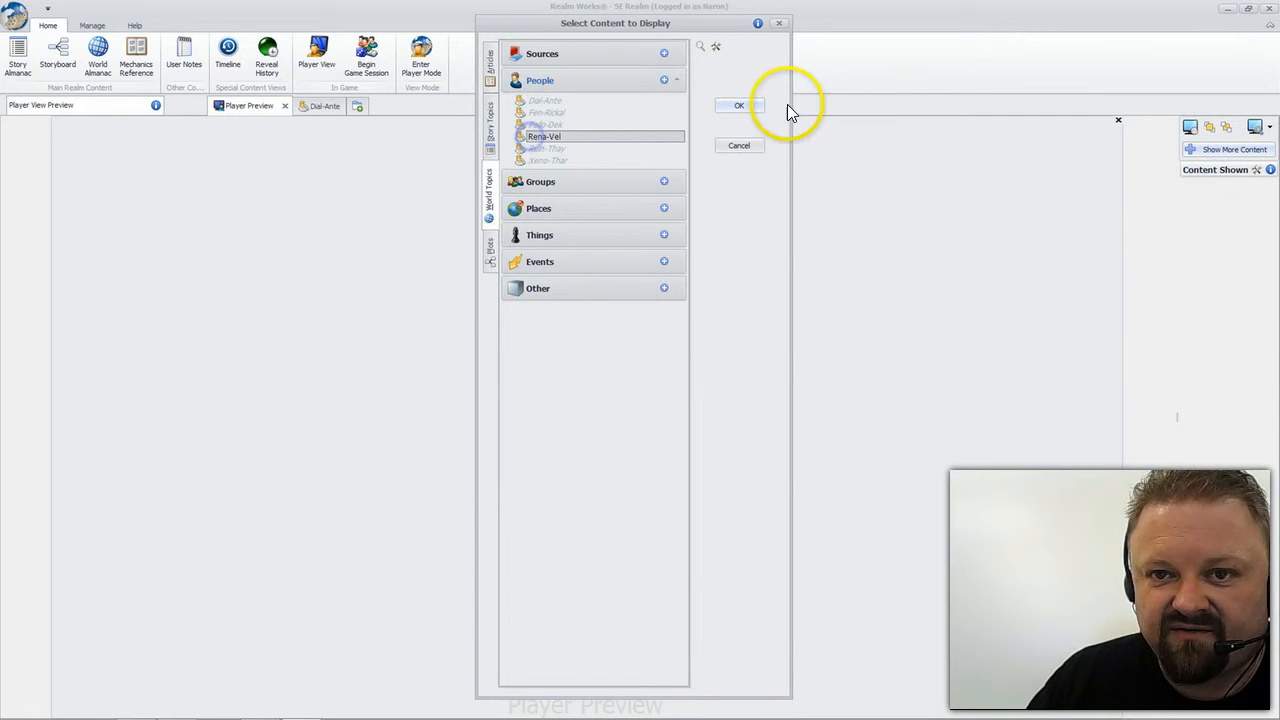
left_click(745, 108)
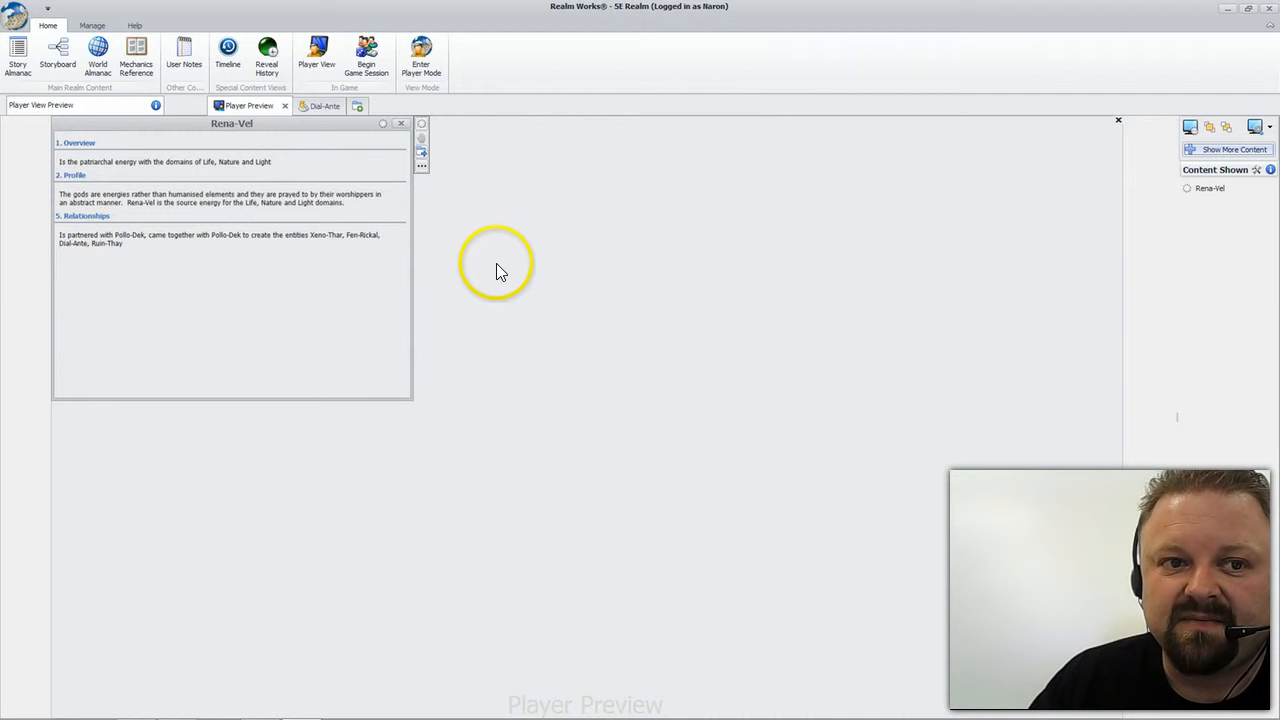
left_click(400, 124)
left_click(603, 377)
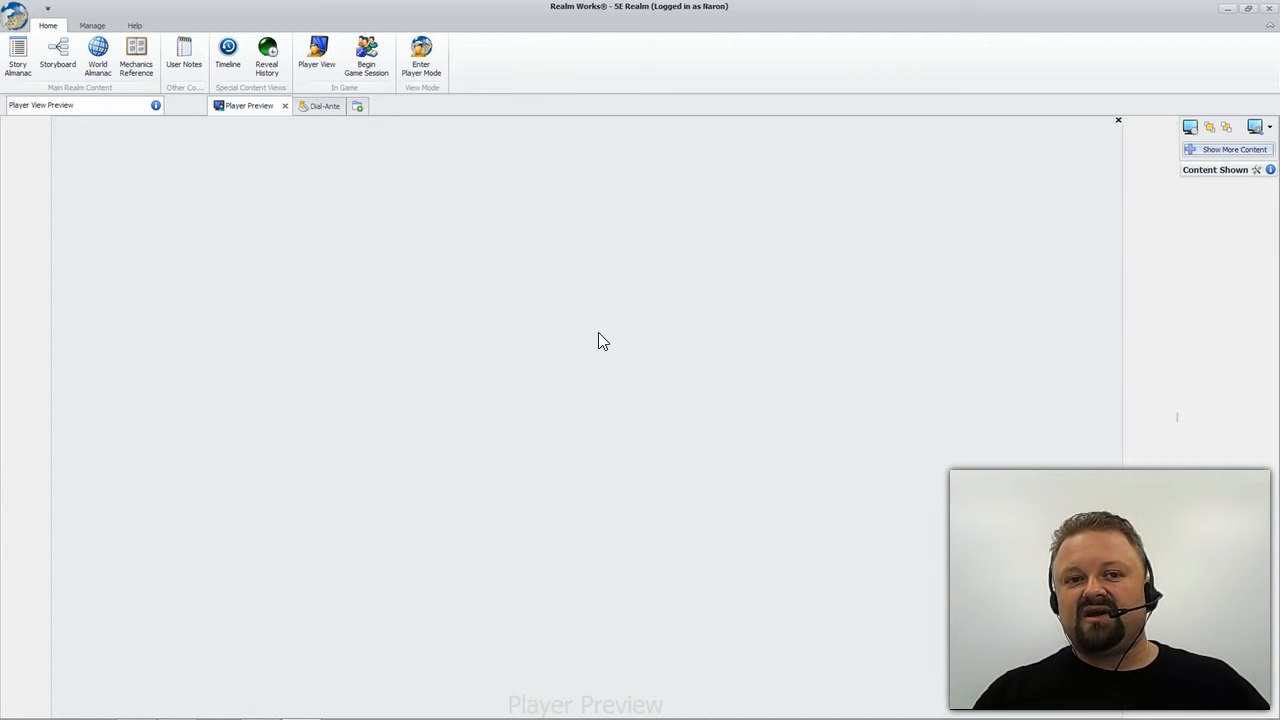
Step: Compare the topic families of the World Almanac and the Story Almanac, ending in the World Almanac
left_click(98, 60)
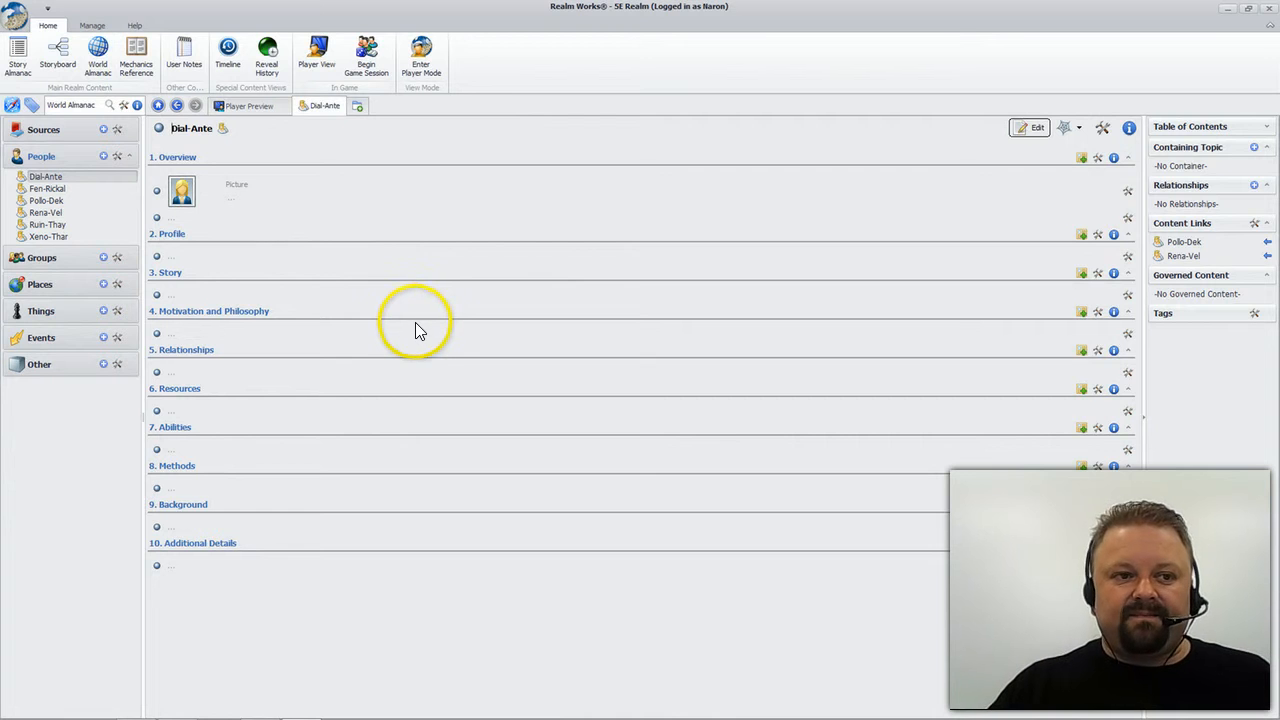
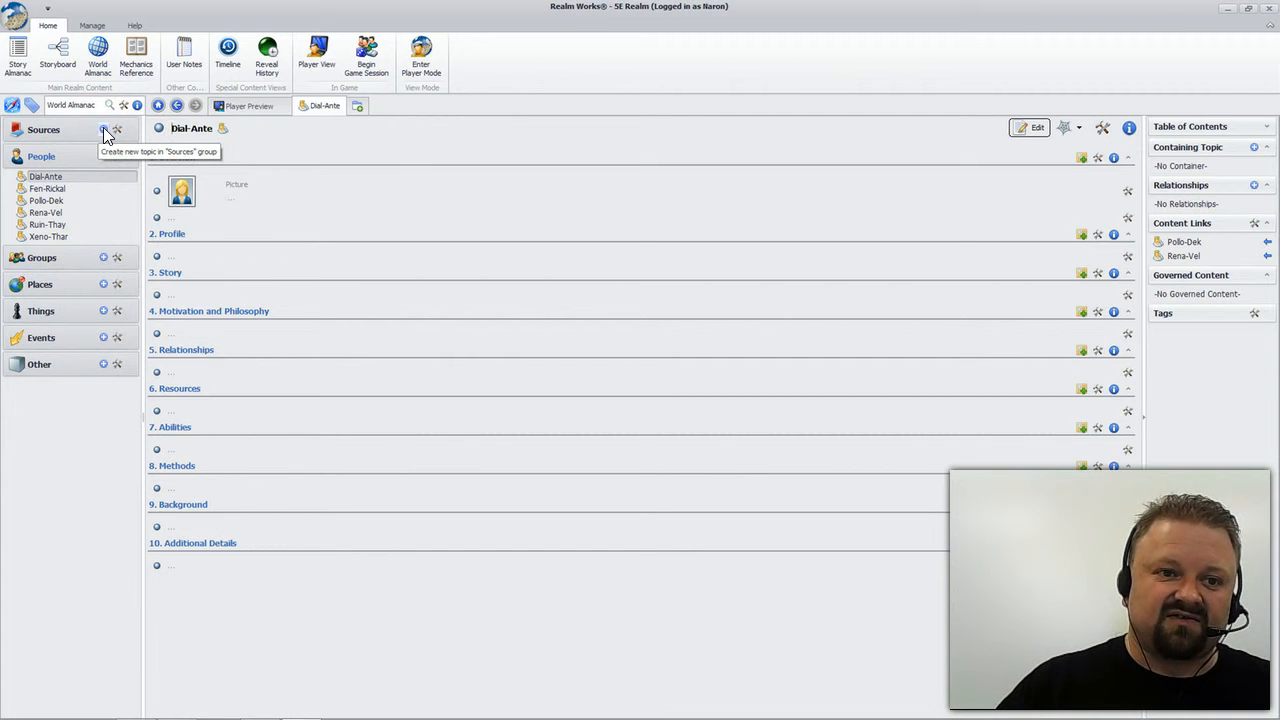
left_click(20, 63)
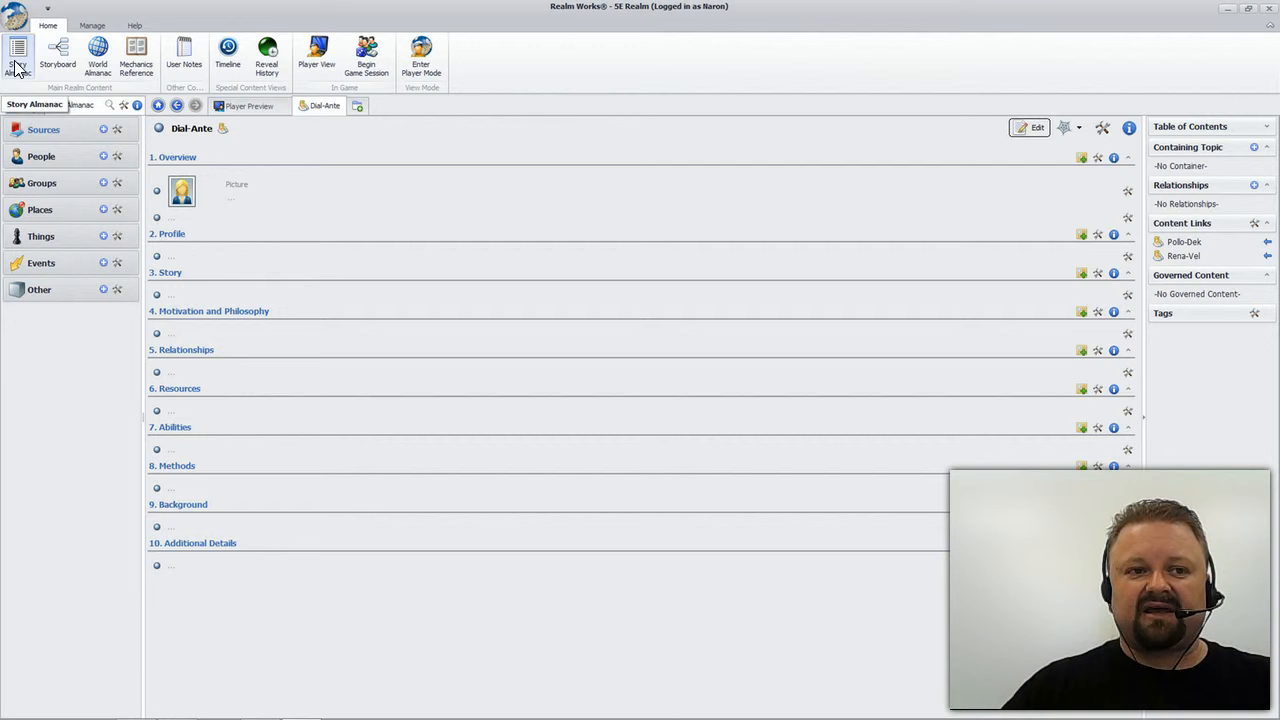
left_click(98, 60)
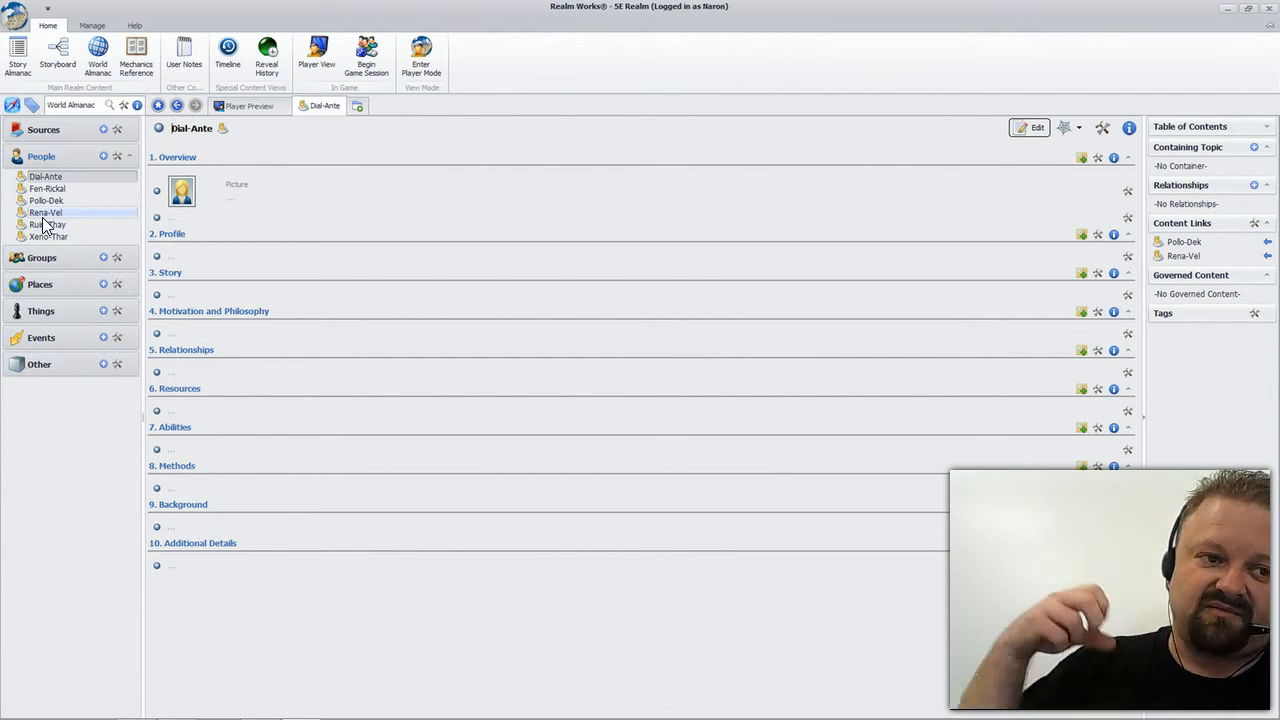
Step: Review all topic categories offered for a new Groups topic, including the religious one, without creating a topic
left_click(103, 257)
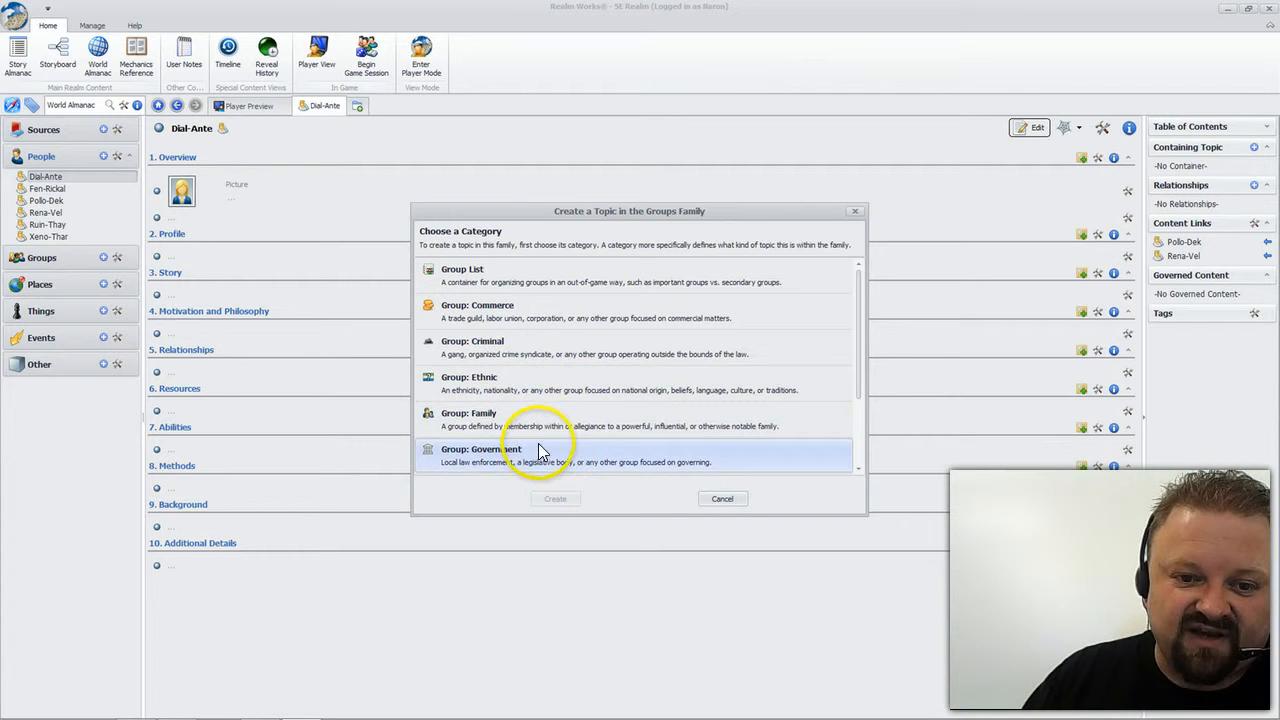
left_click_drag(857, 364, 873, 438)
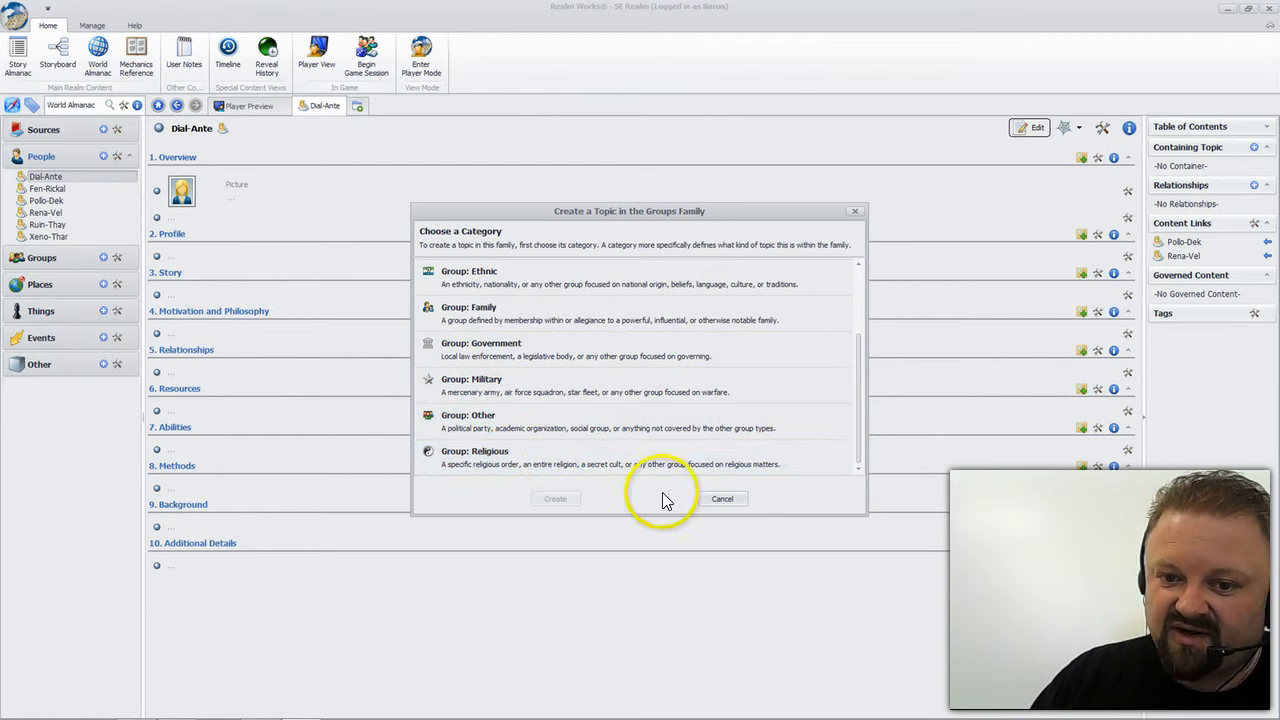
left_click(722, 499)
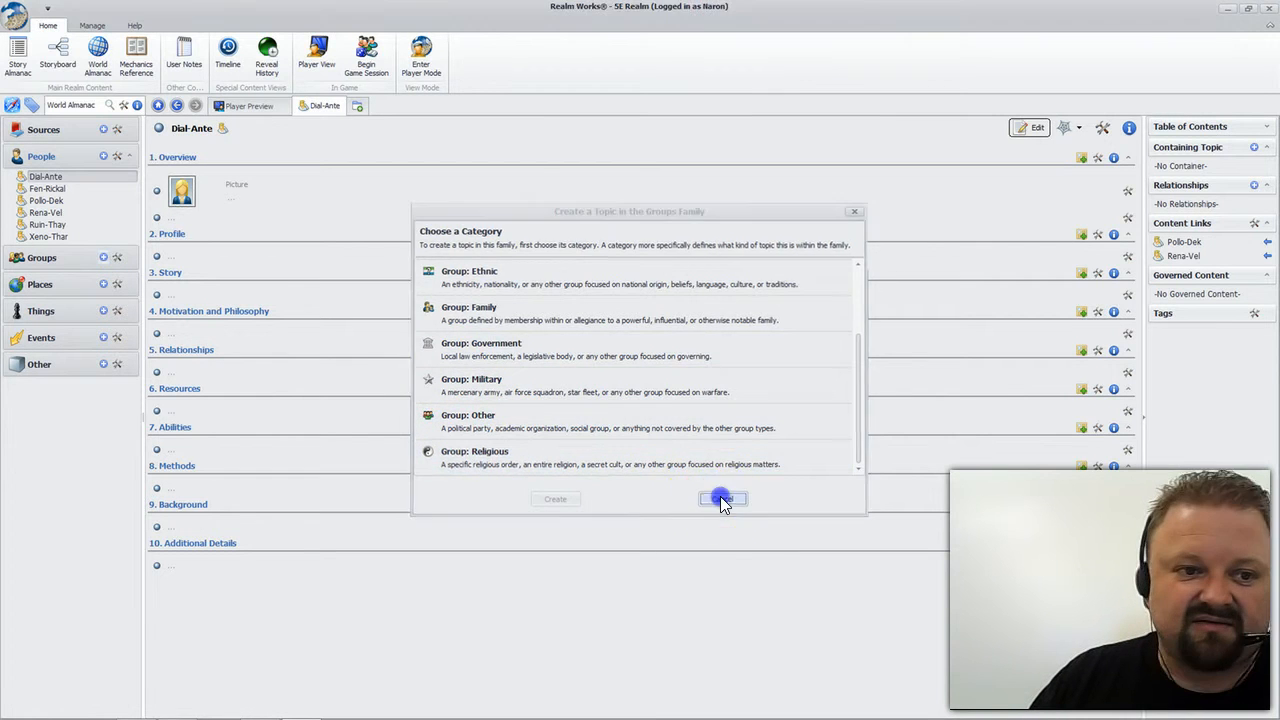
Step: Review the topic categories offered for new Sources and People topics without creating either
left_click(104, 130)
left_click(612, 346)
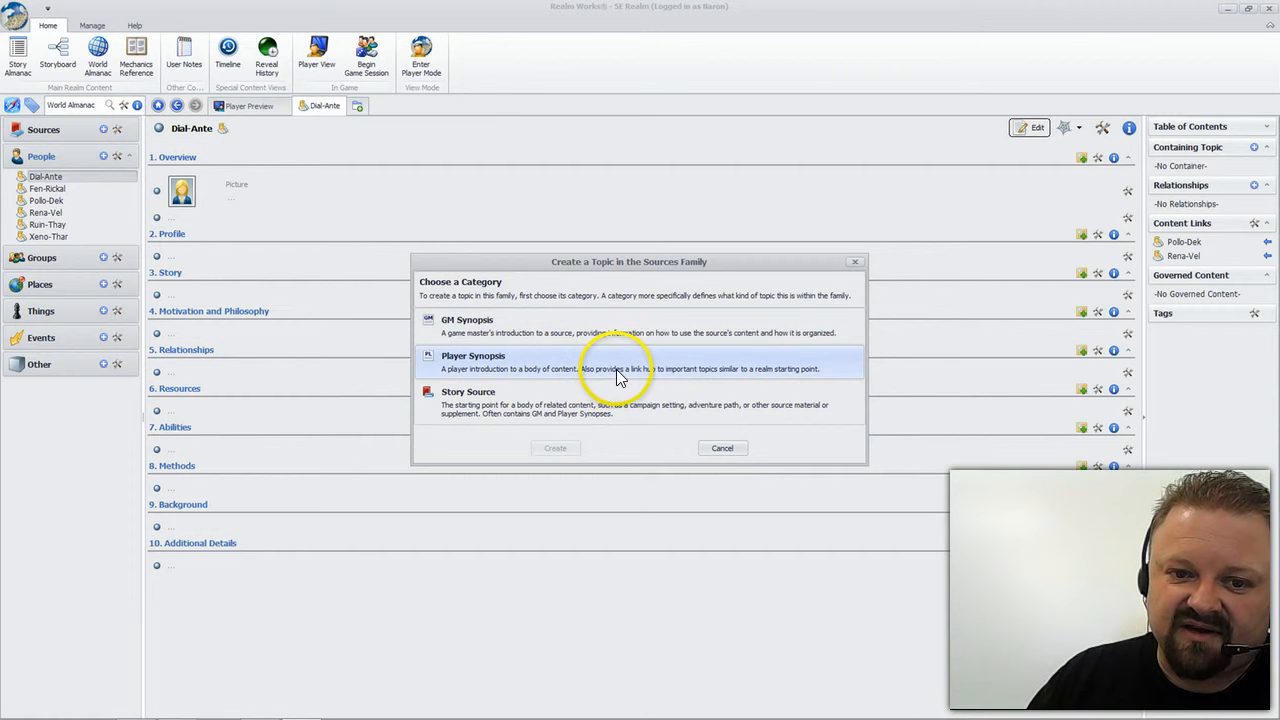
left_click(716, 448)
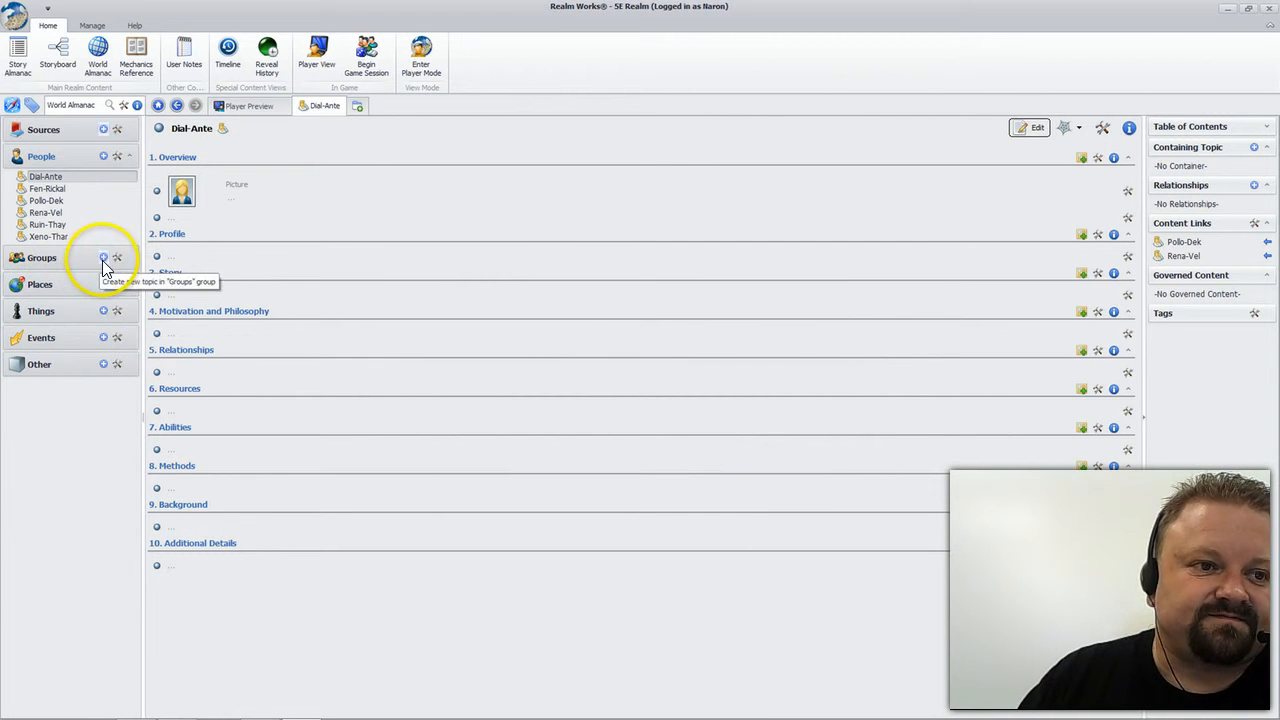
left_click(102, 156)
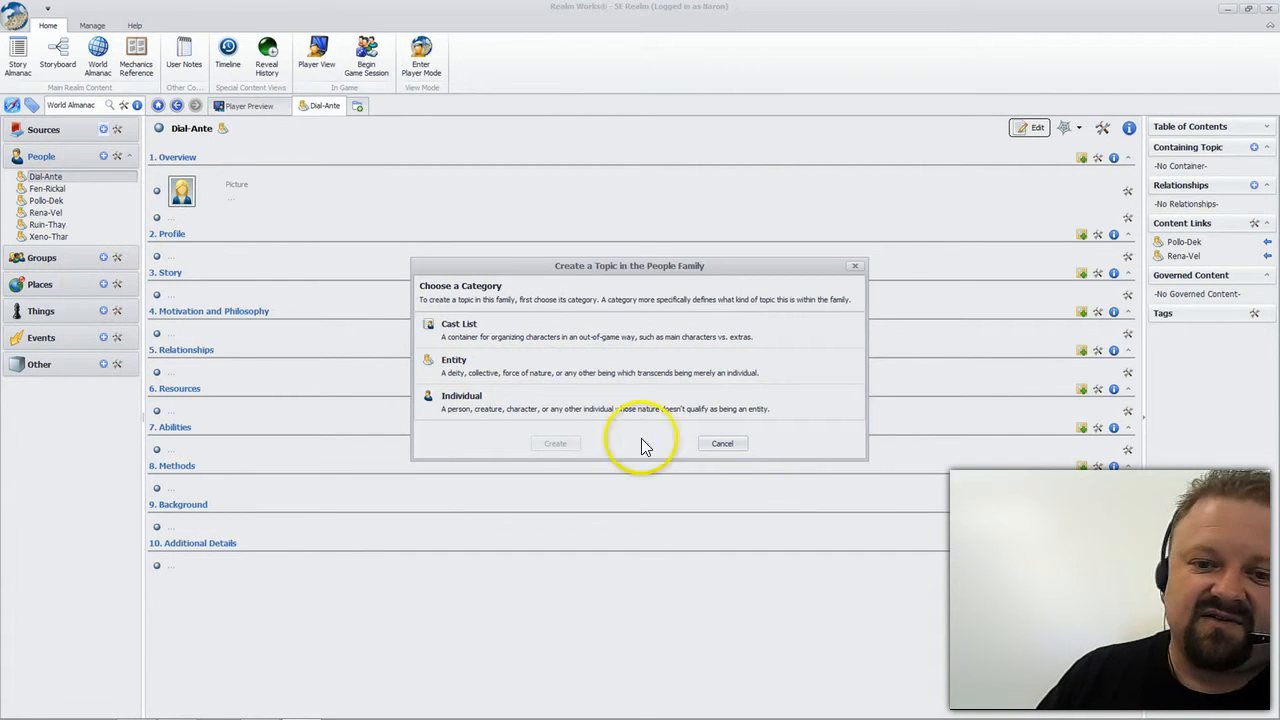
left_click(722, 443)
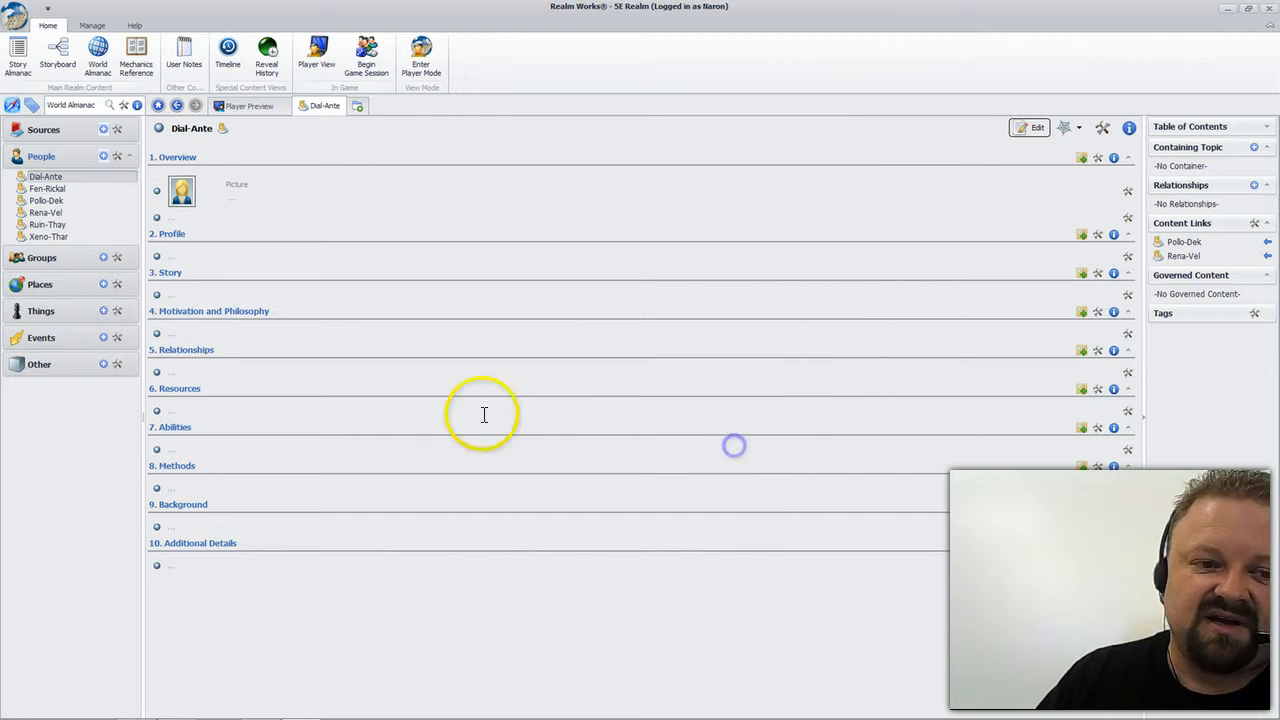
Step: Start a new Places topic and examine the categories Adventure Area, Community, Location, Merchant and Planetary Body
left_click(103, 283)
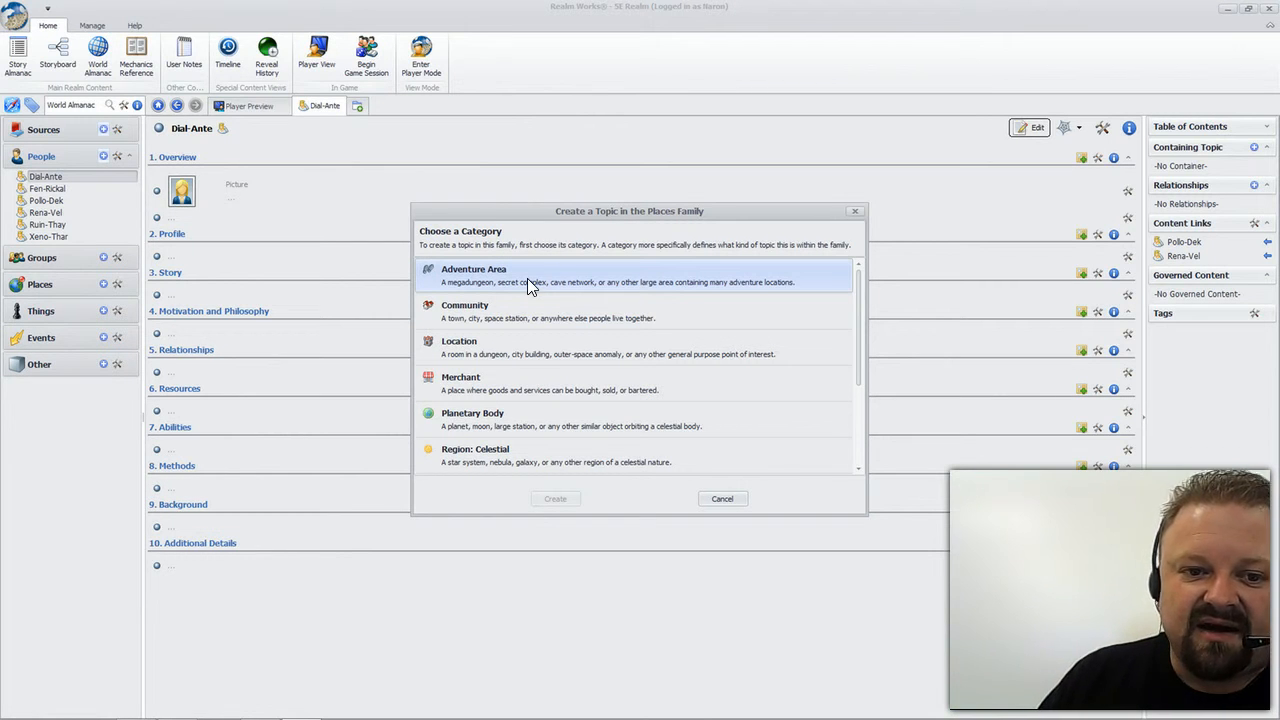
left_click(546, 308)
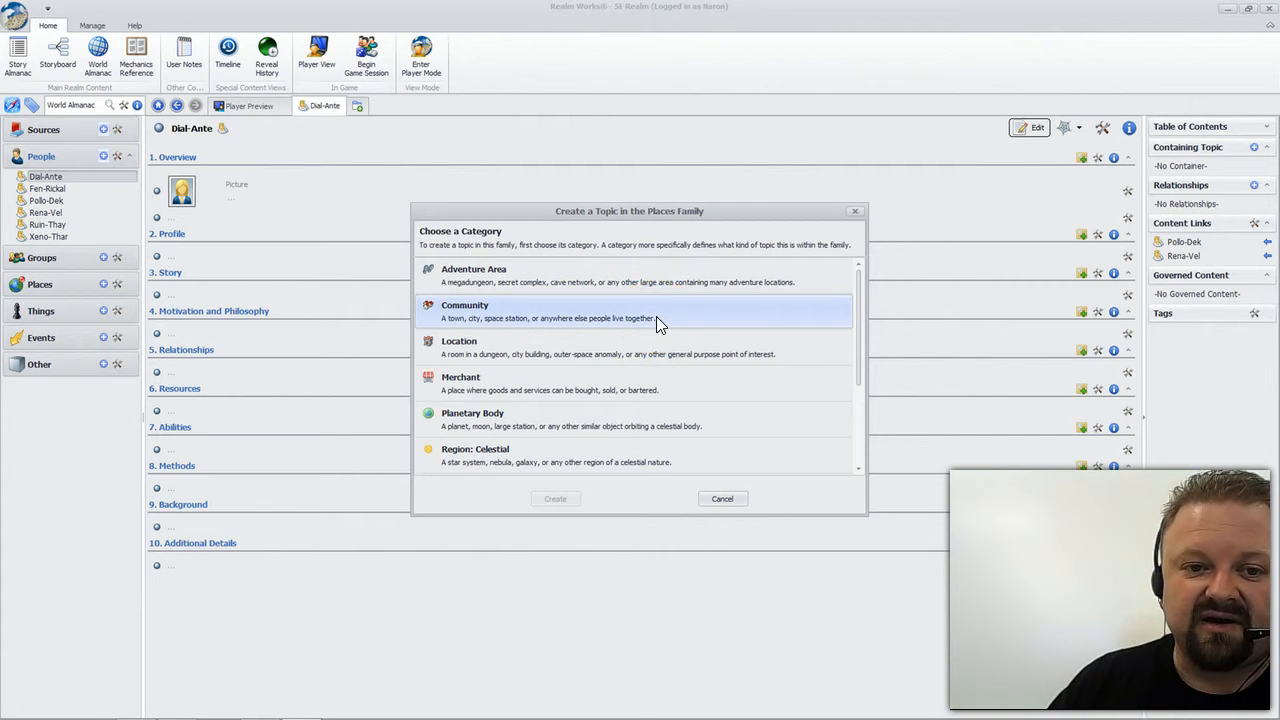
left_click(628, 276)
left_click(600, 320)
left_click(490, 360)
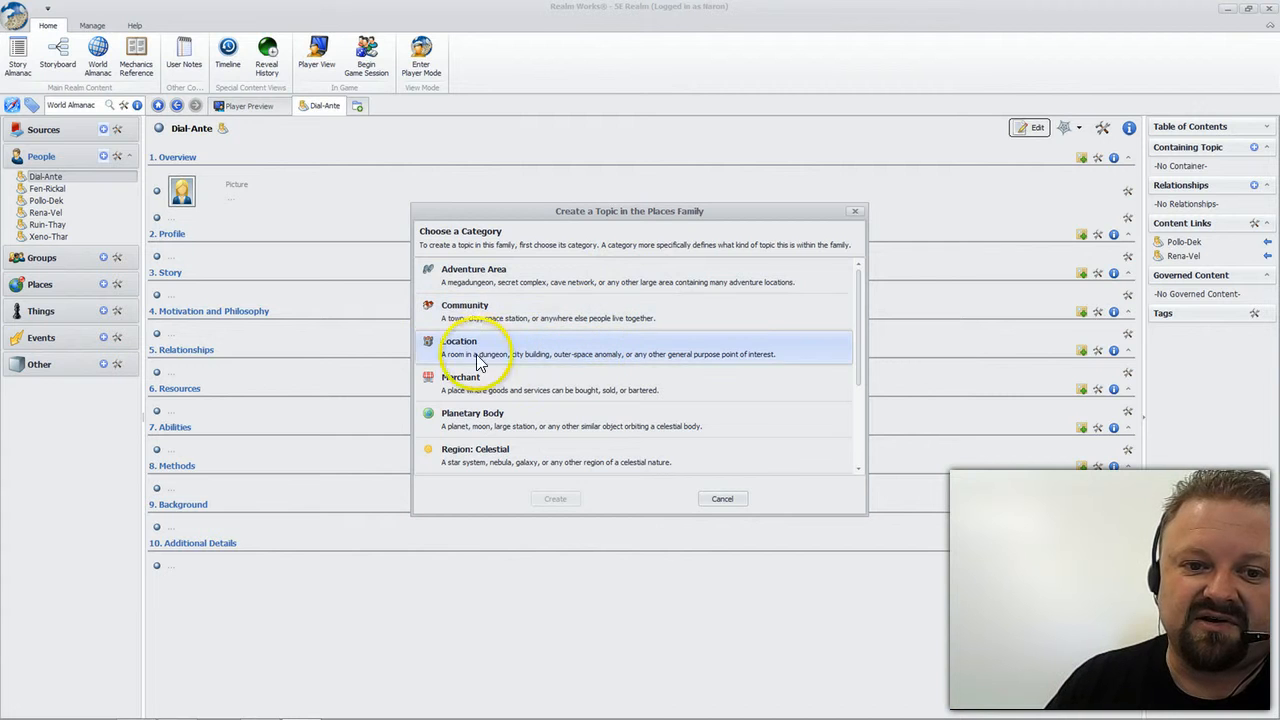
left_click(502, 374)
left_click(516, 278)
left_click(558, 372)
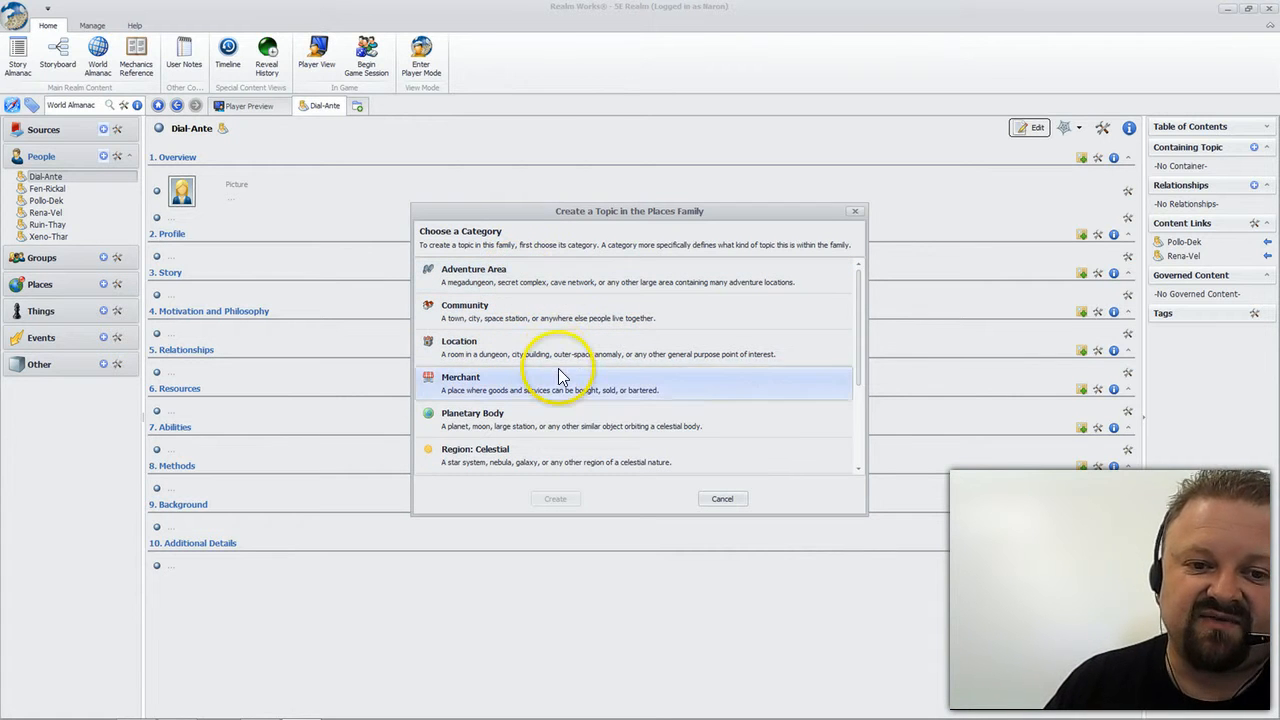
left_click(555, 352)
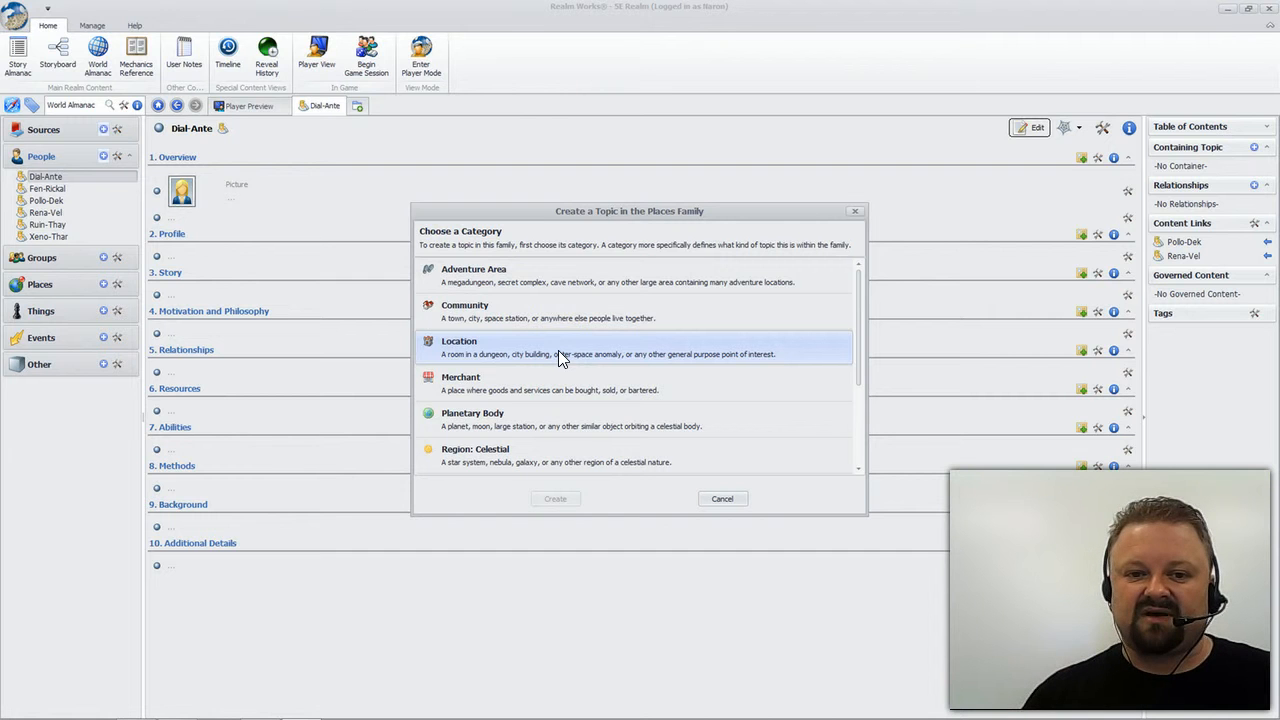
left_click(462, 350)
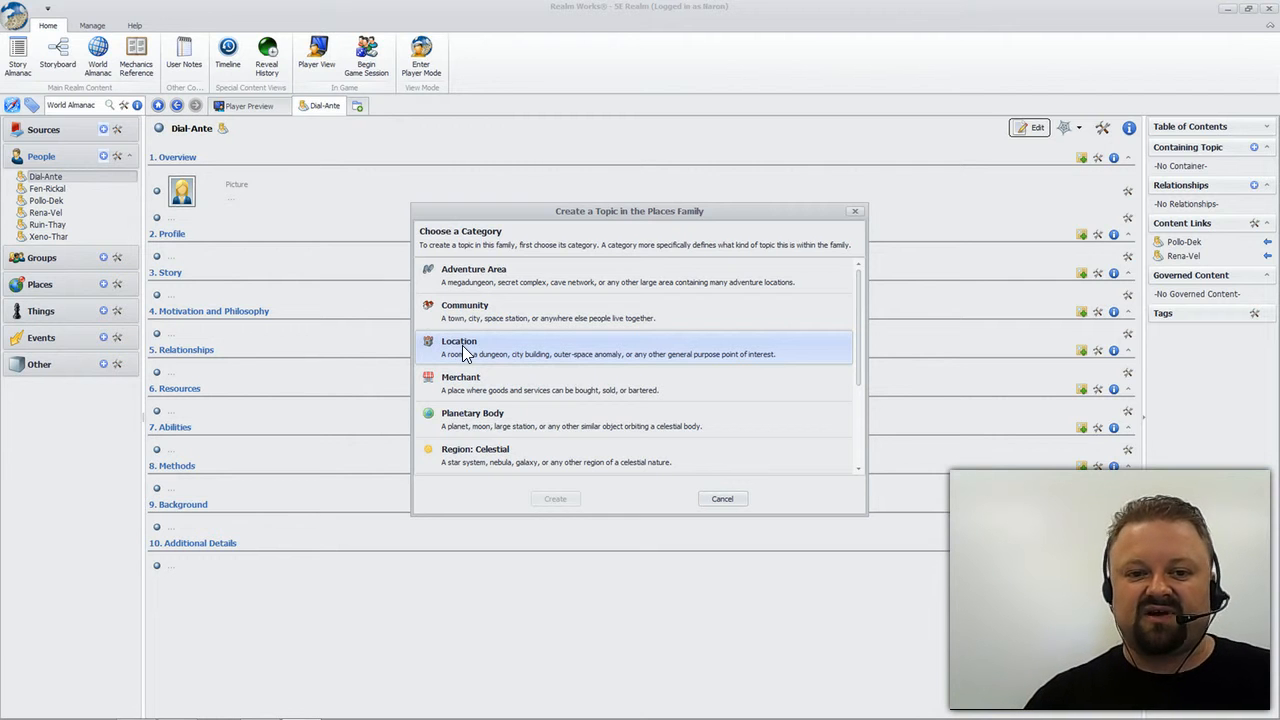
left_click(458, 385)
left_click(527, 426)
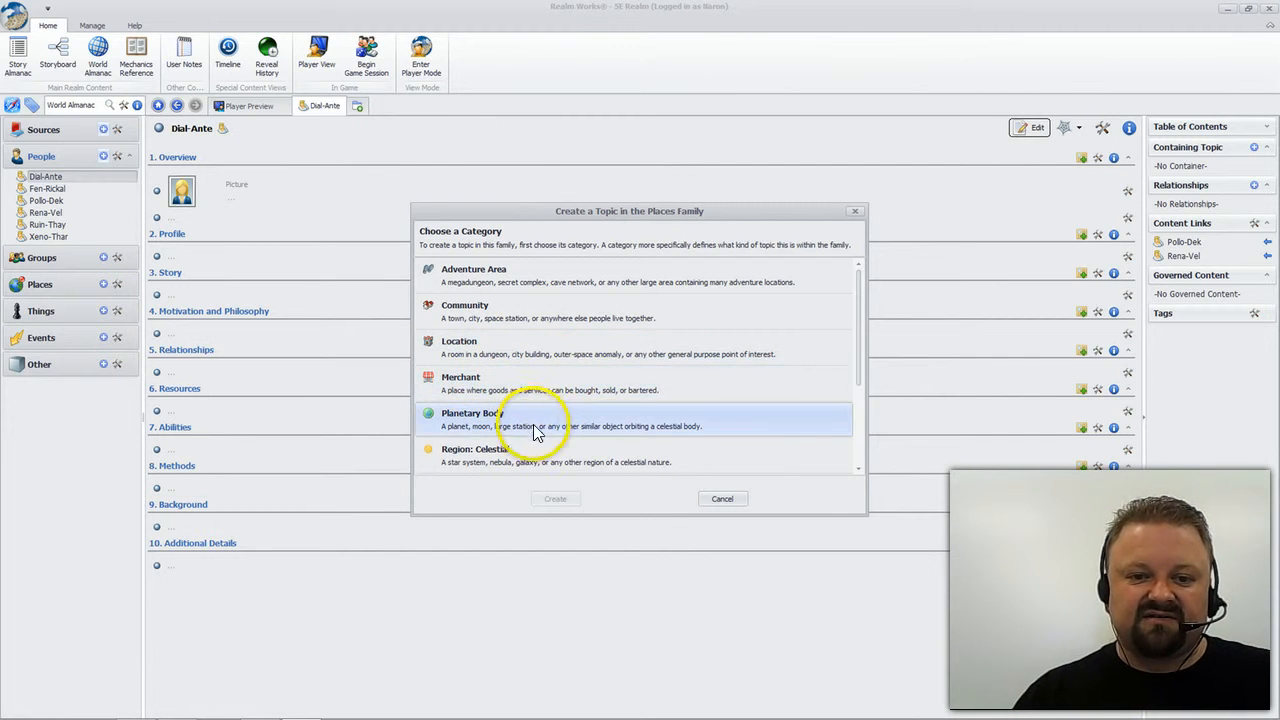
Step: Examine the dimensional, geographical, political and urban Region categories for Places, and cancel creating the topic
left_click_drag(860, 352, 860, 457)
left_click(604, 355)
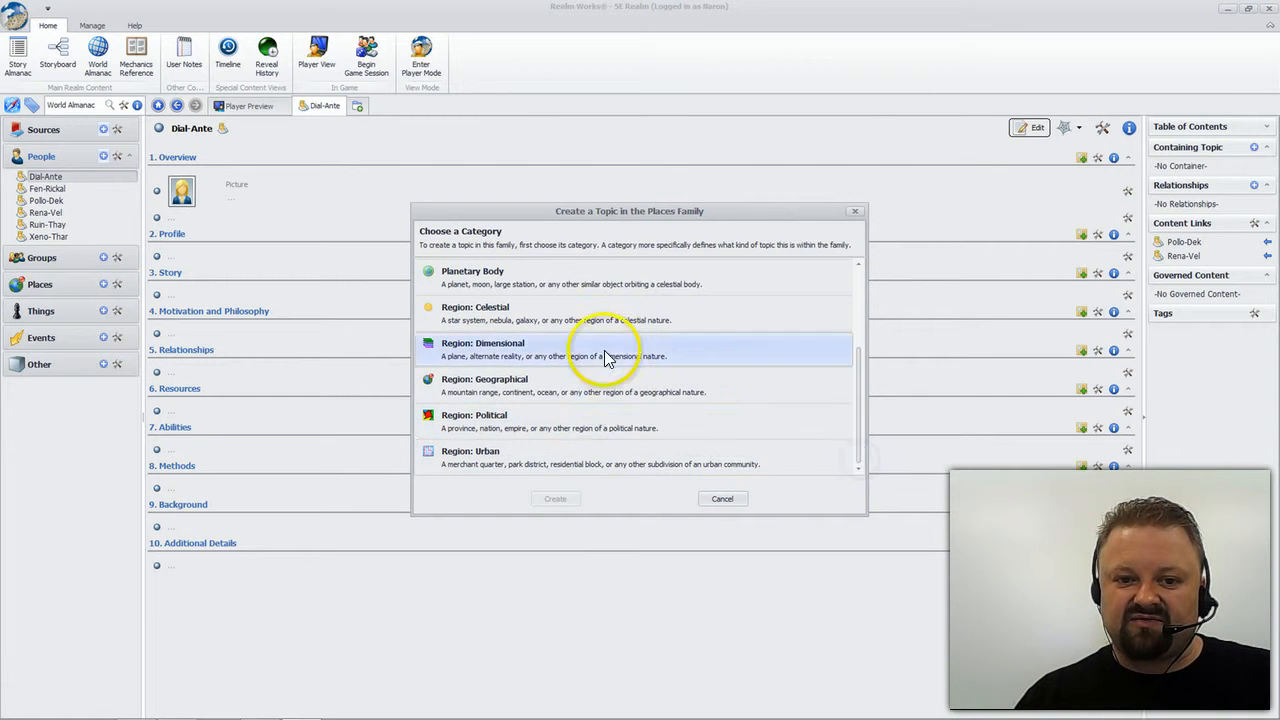
left_click(596, 394)
left_click(565, 420)
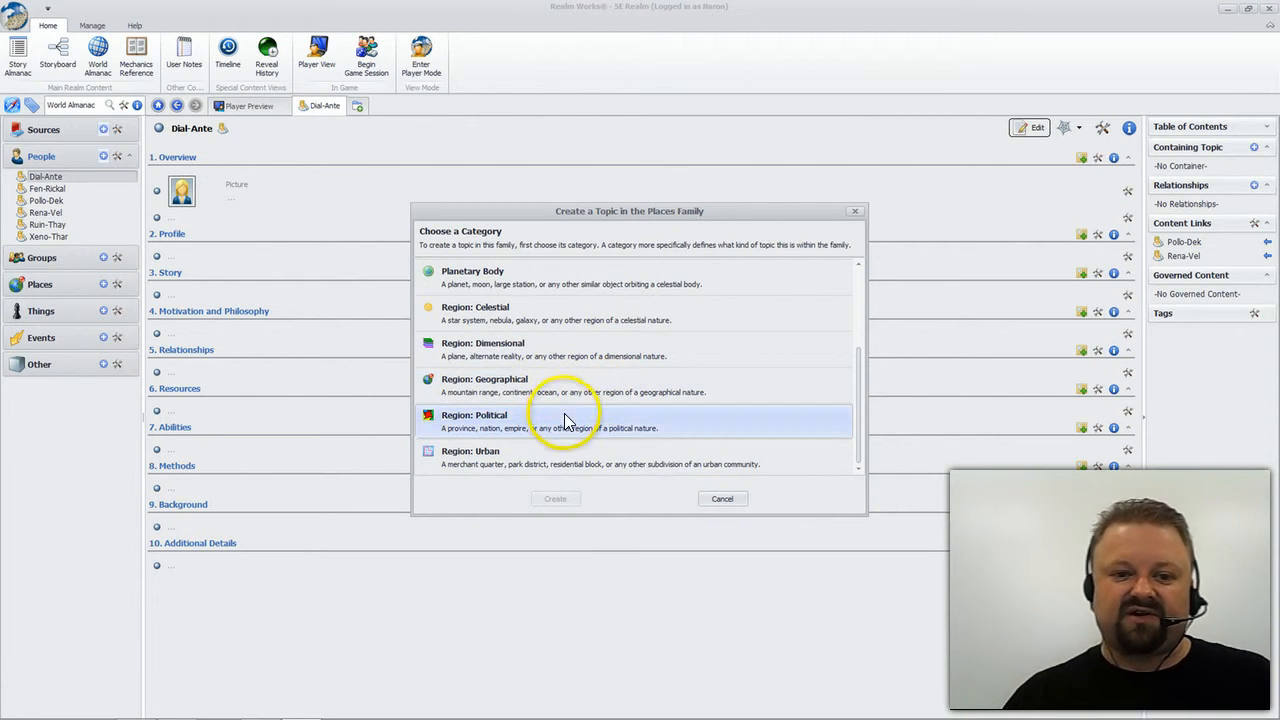
left_click(722, 465)
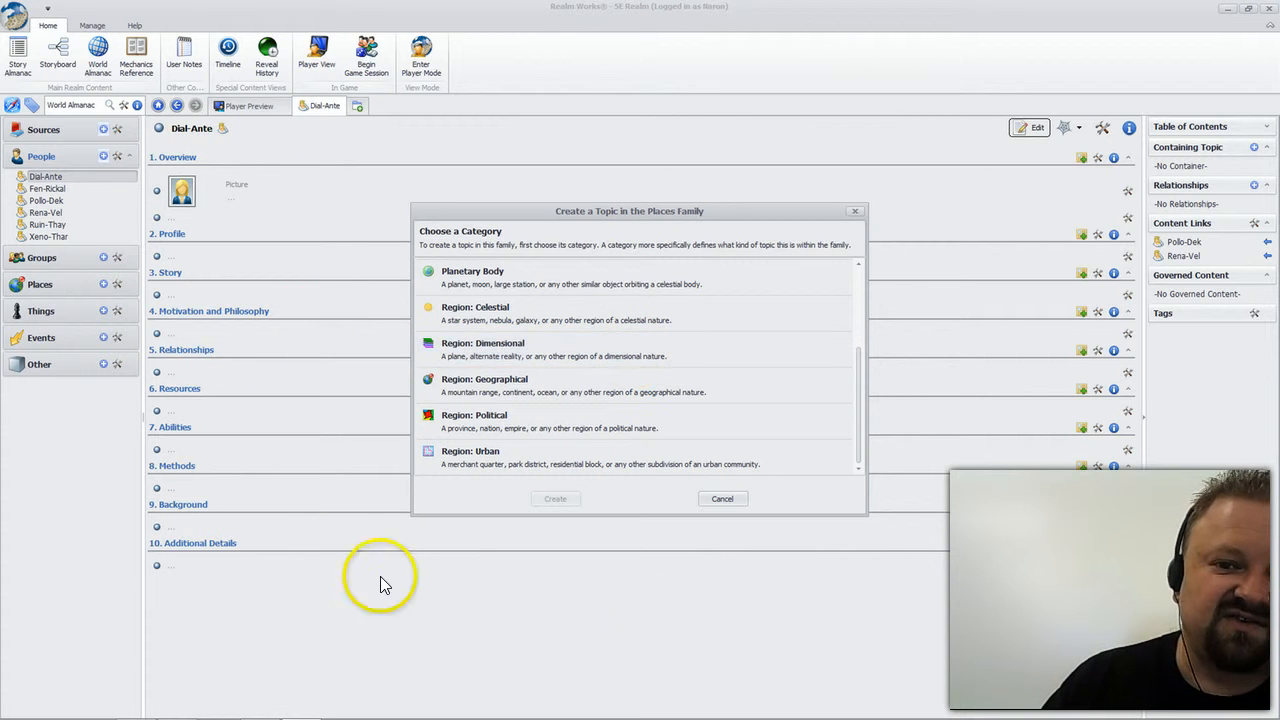
left_click(722, 500)
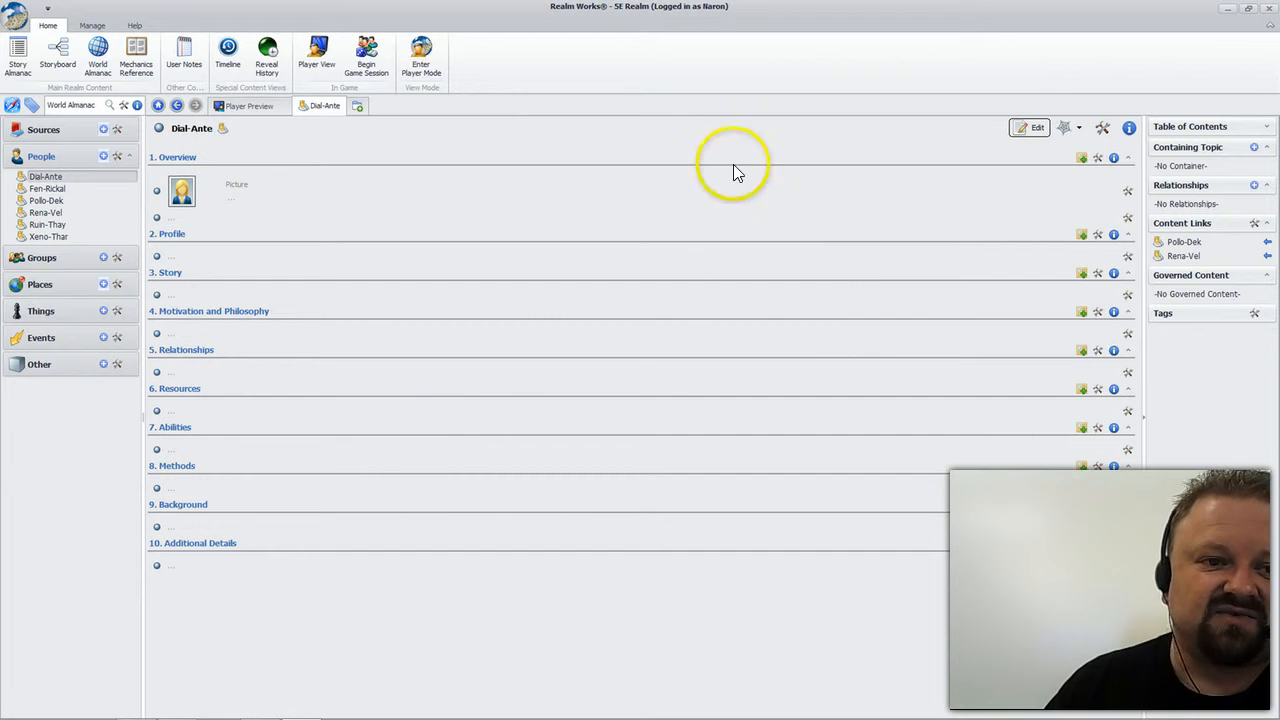
Step: Open the Dial-Ante topic for editing and examine the guidance text in its Relationships and Resources sections
left_click(1030, 128)
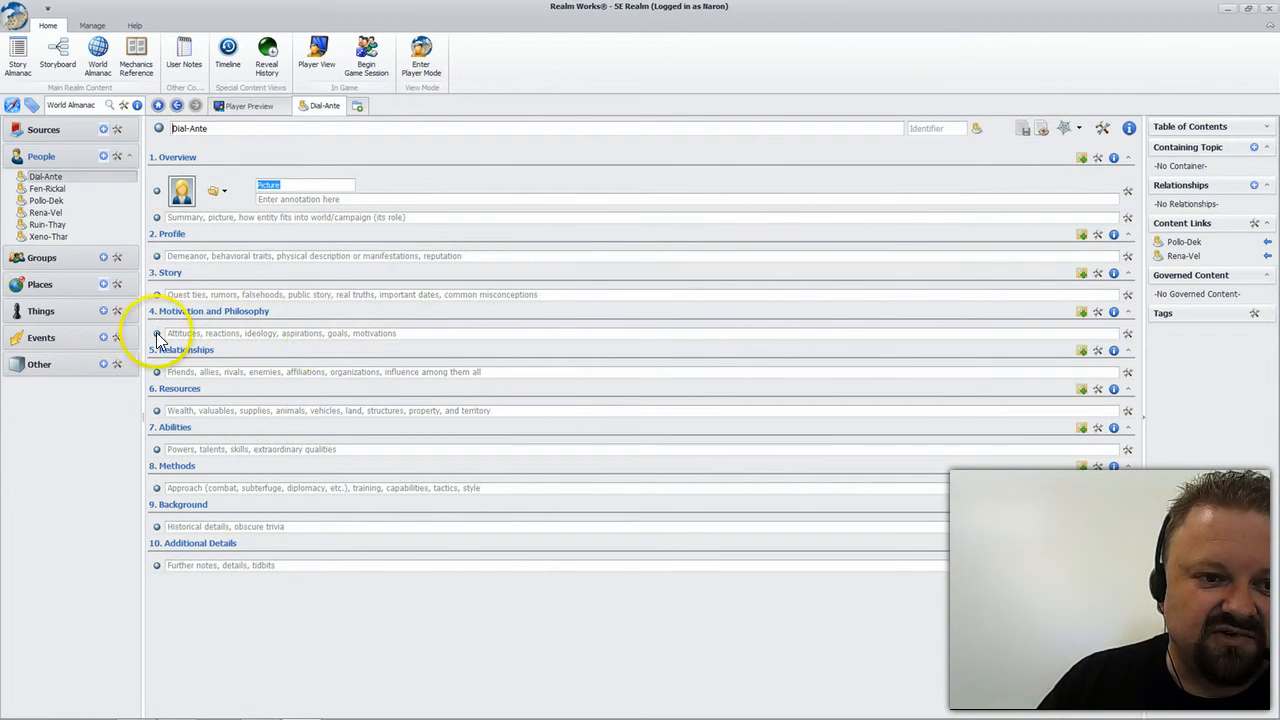
left_click(491, 371)
left_click(536, 411)
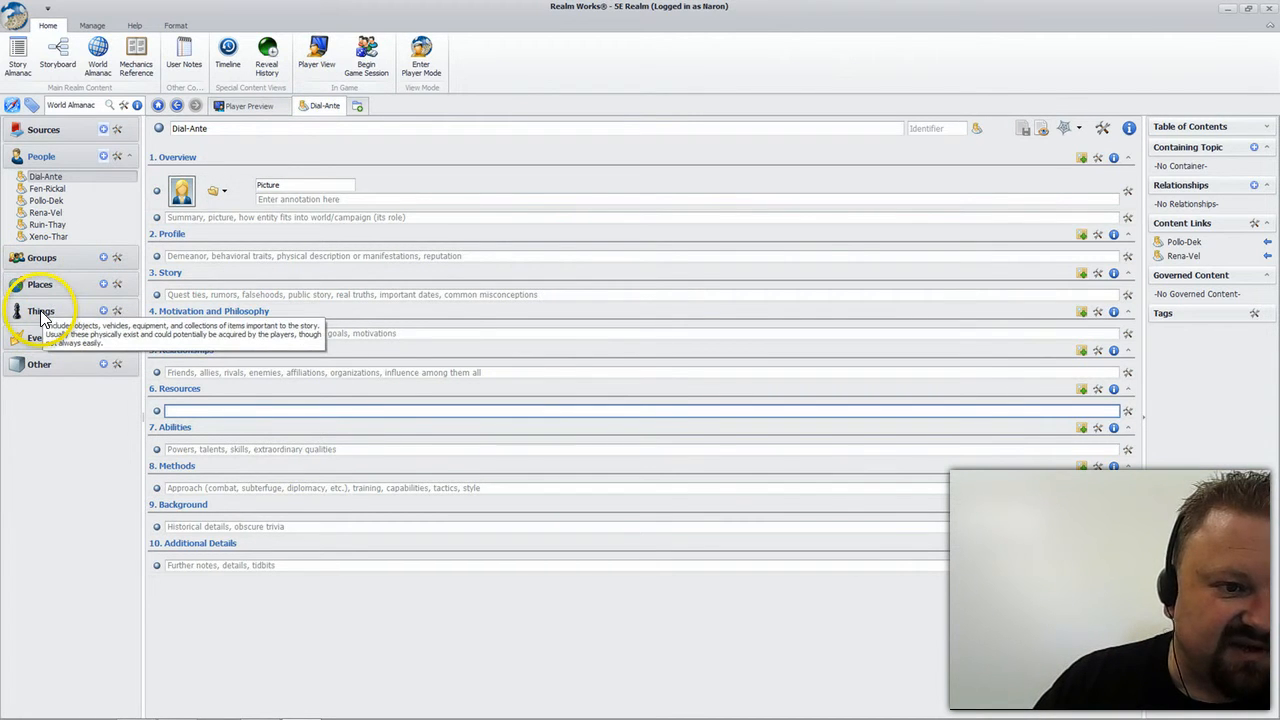
Step: Review the topic categories offered for a new Things topic, such as Inhabitant and Named Equipment, without creating one
left_click(103, 311)
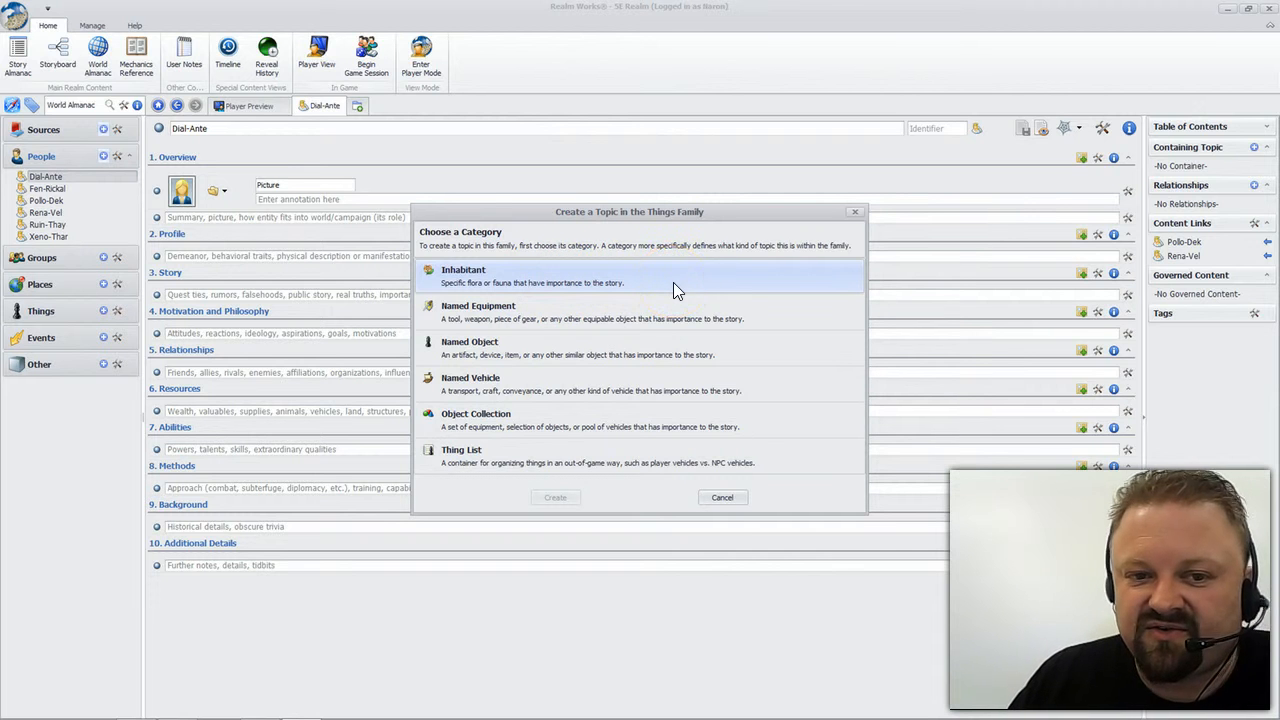
left_click(623, 321)
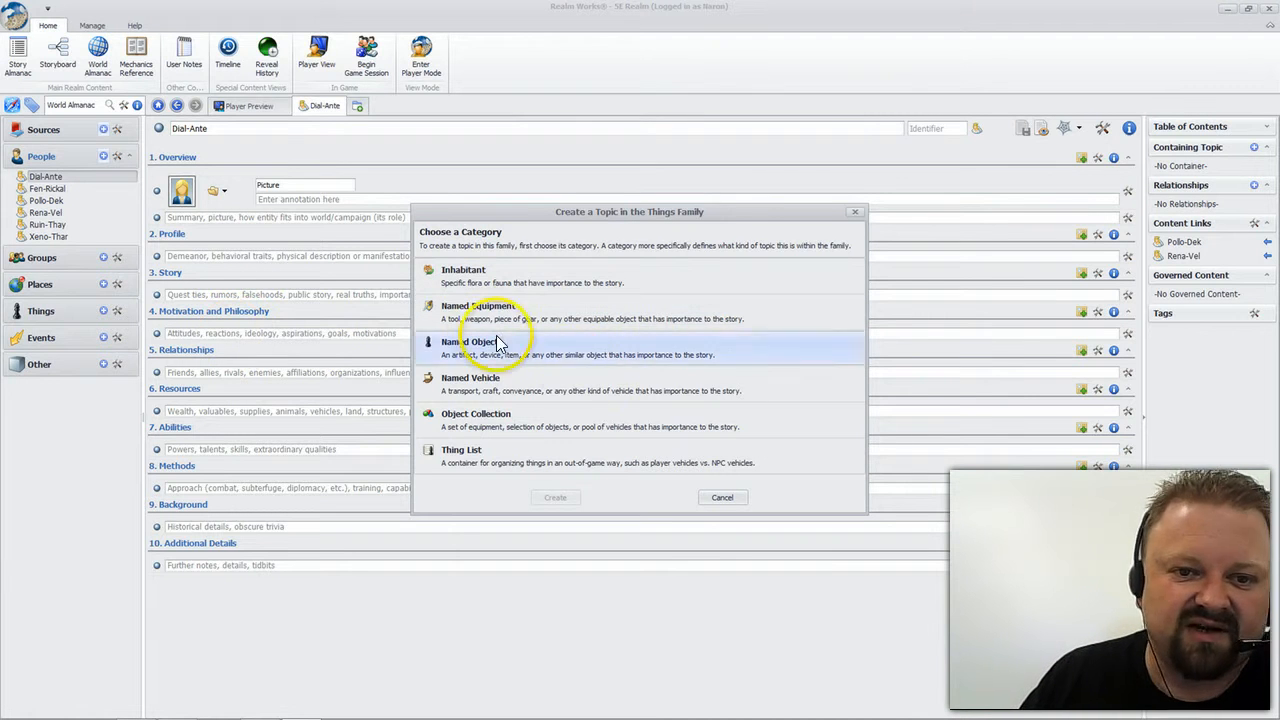
left_click(724, 497)
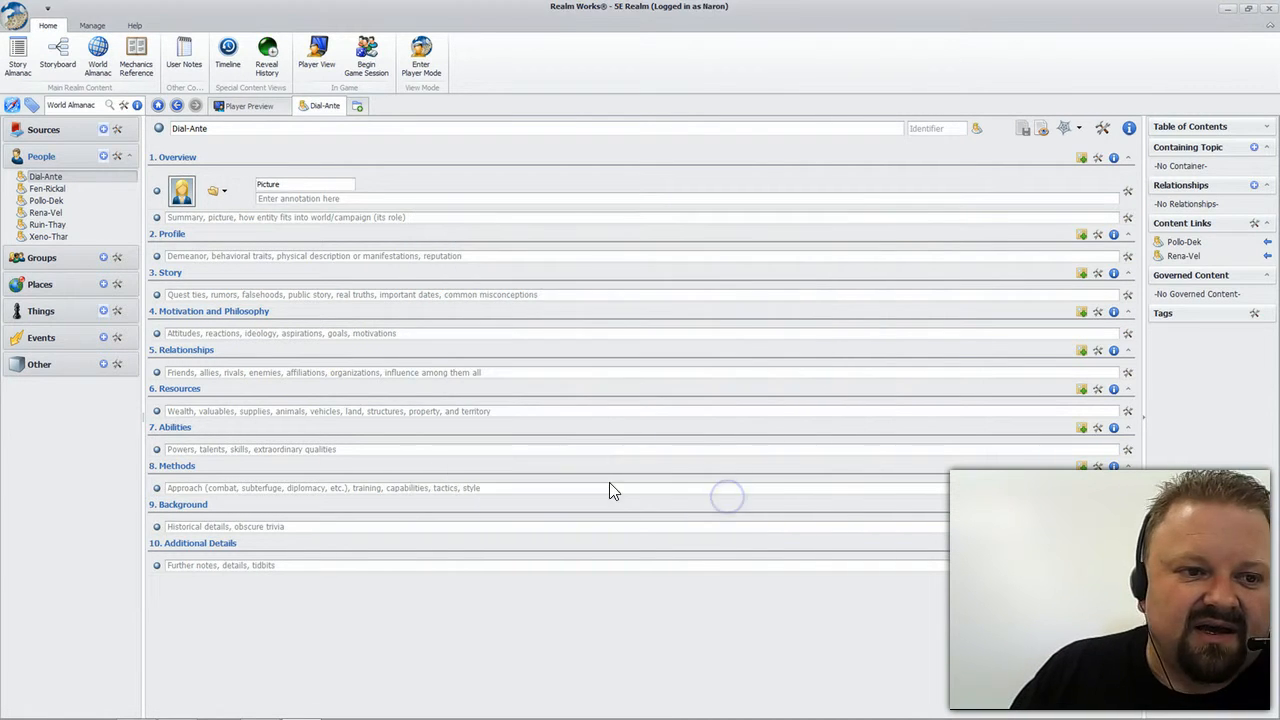
Step: Review the topic categories for a new Events topic, including Scene, Storyline and Time Period, and cancel creating it
left_click(103, 338)
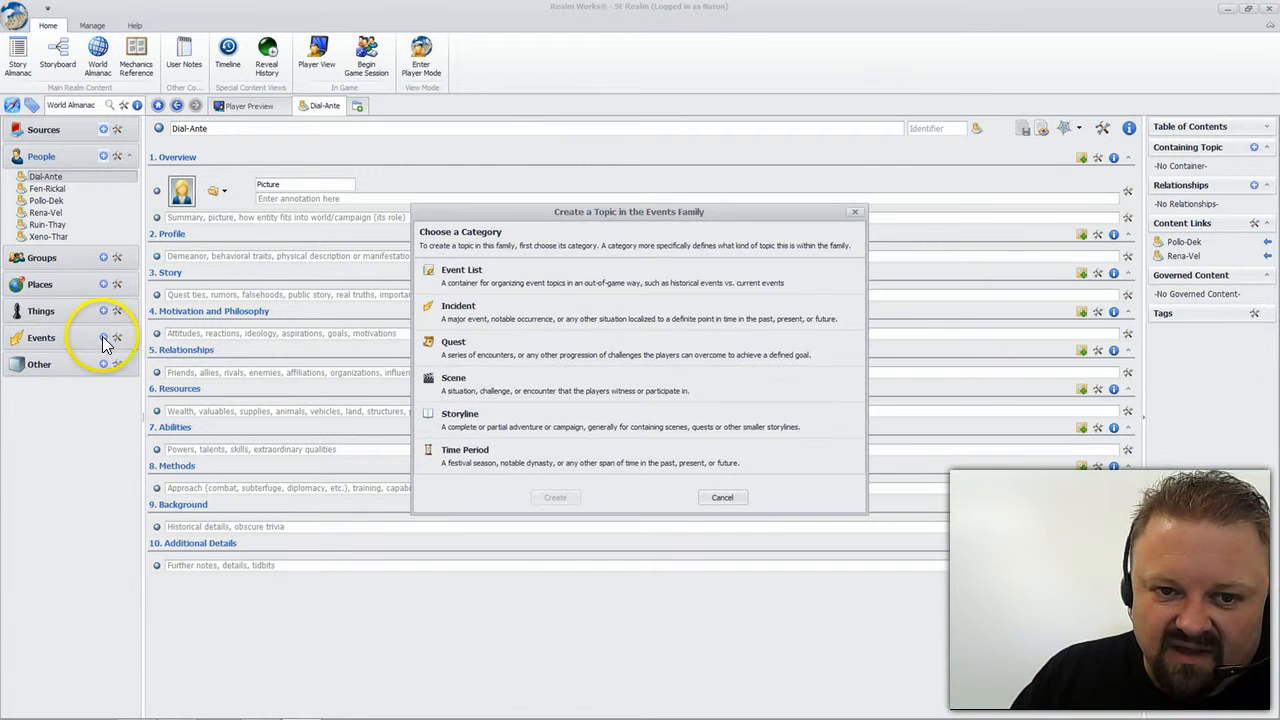
left_click(599, 327)
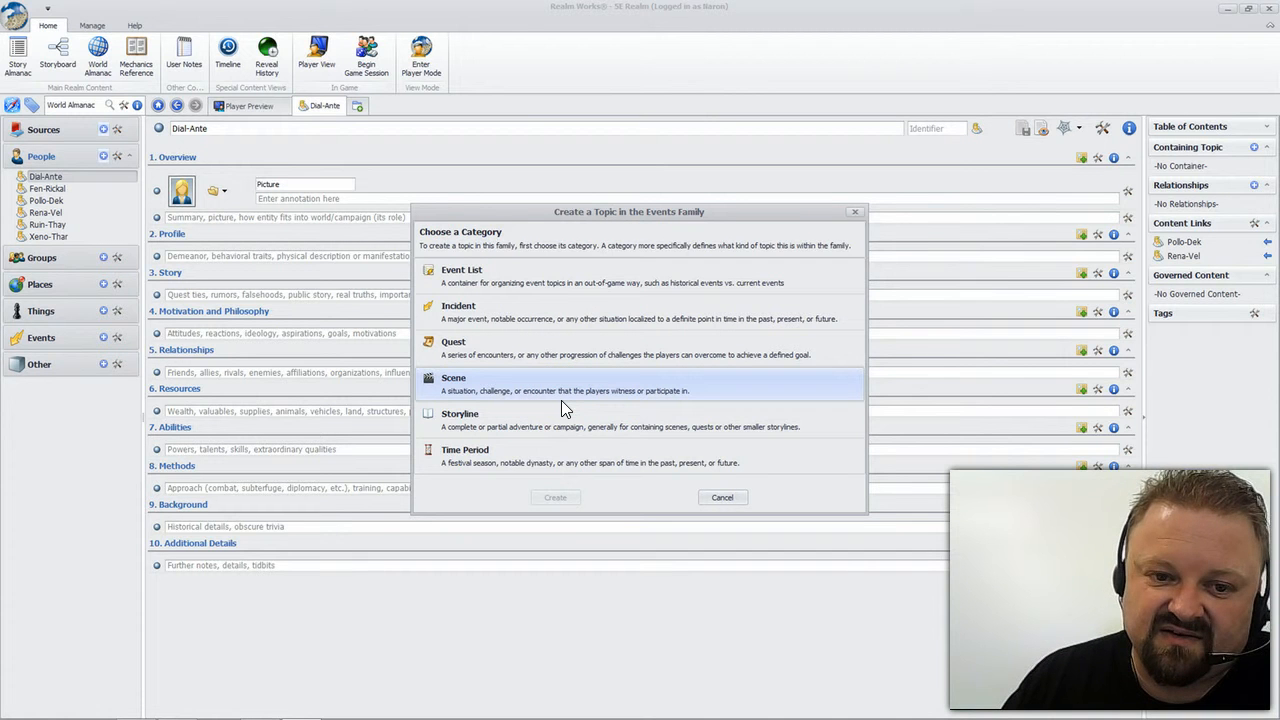
left_click(562, 427)
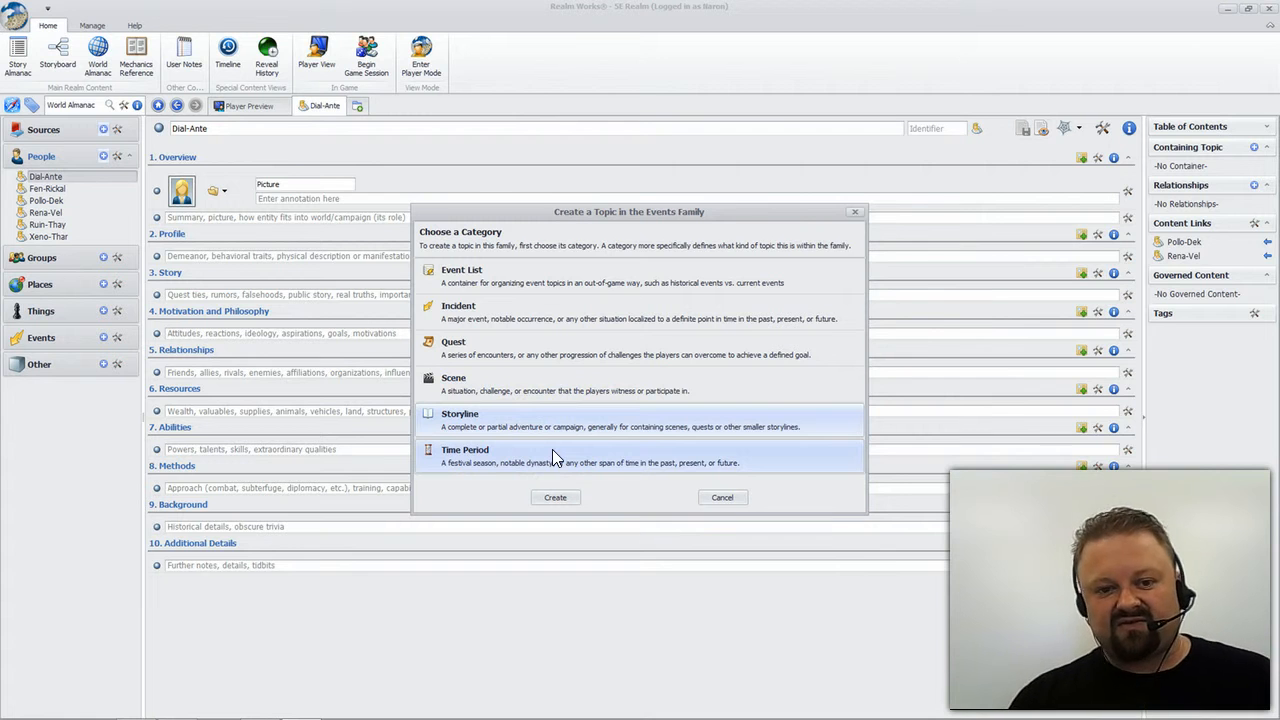
left_click(596, 449)
left_click(766, 422)
left_click(596, 468)
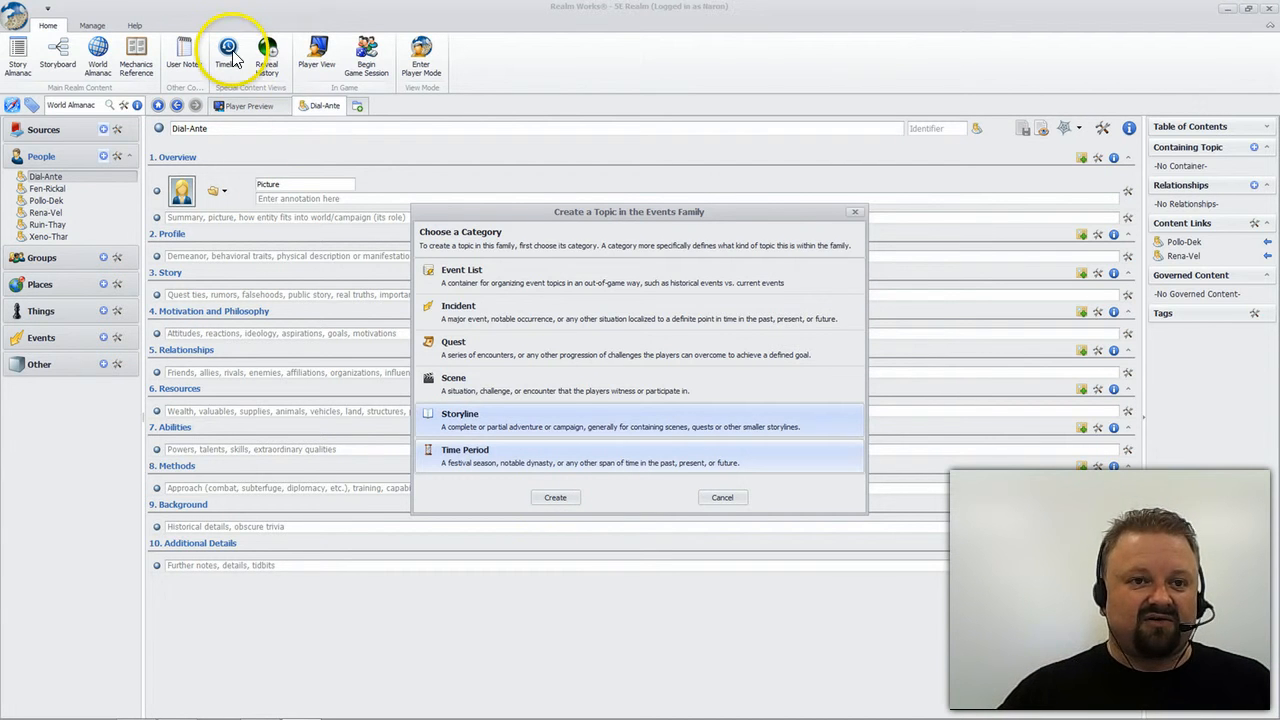
left_click(721, 496)
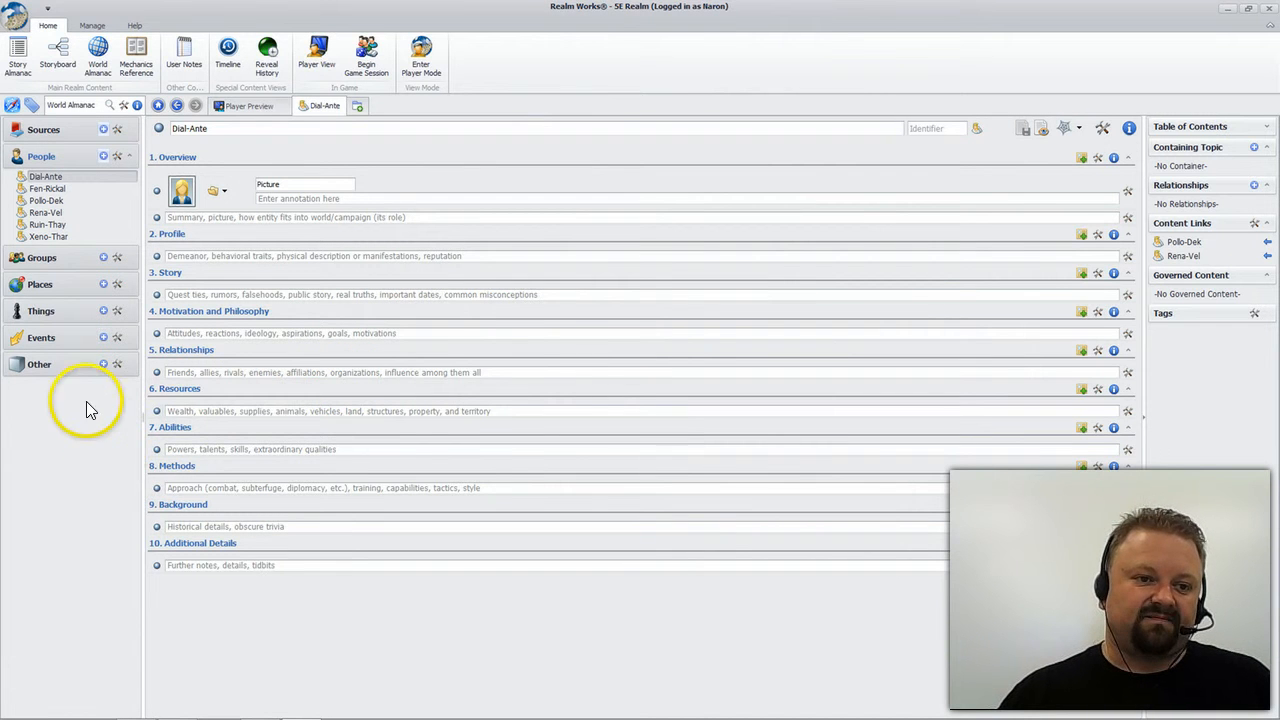
Step: Review all topic categories for a new Other topic, from Concept to Titled Position, and cancel creating it
left_click(103, 365)
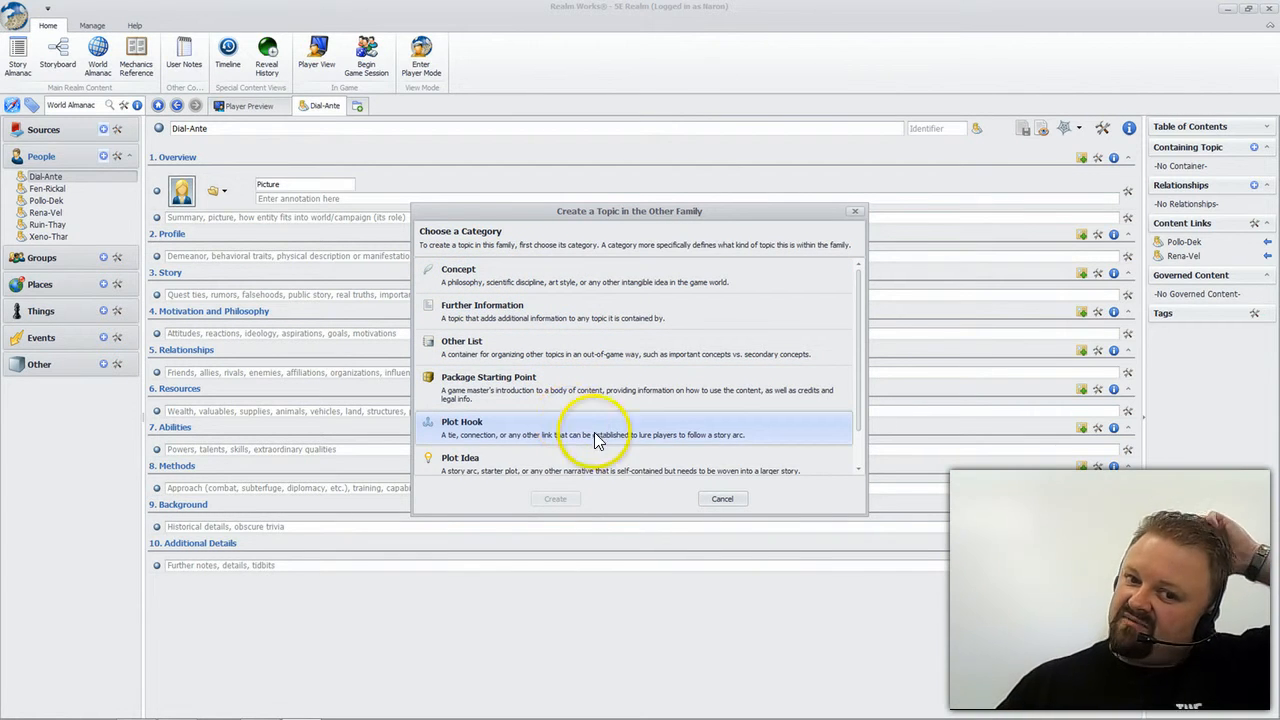
left_click_drag(860, 394, 858, 440)
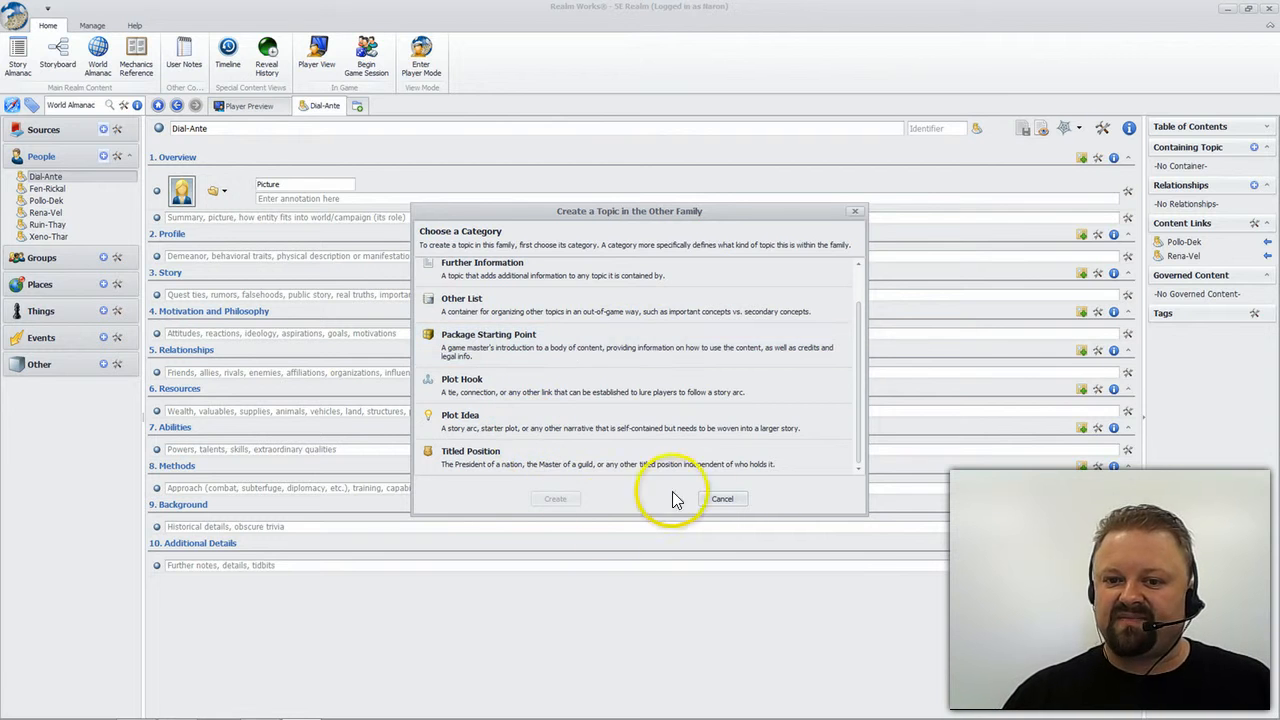
left_click(722, 499)
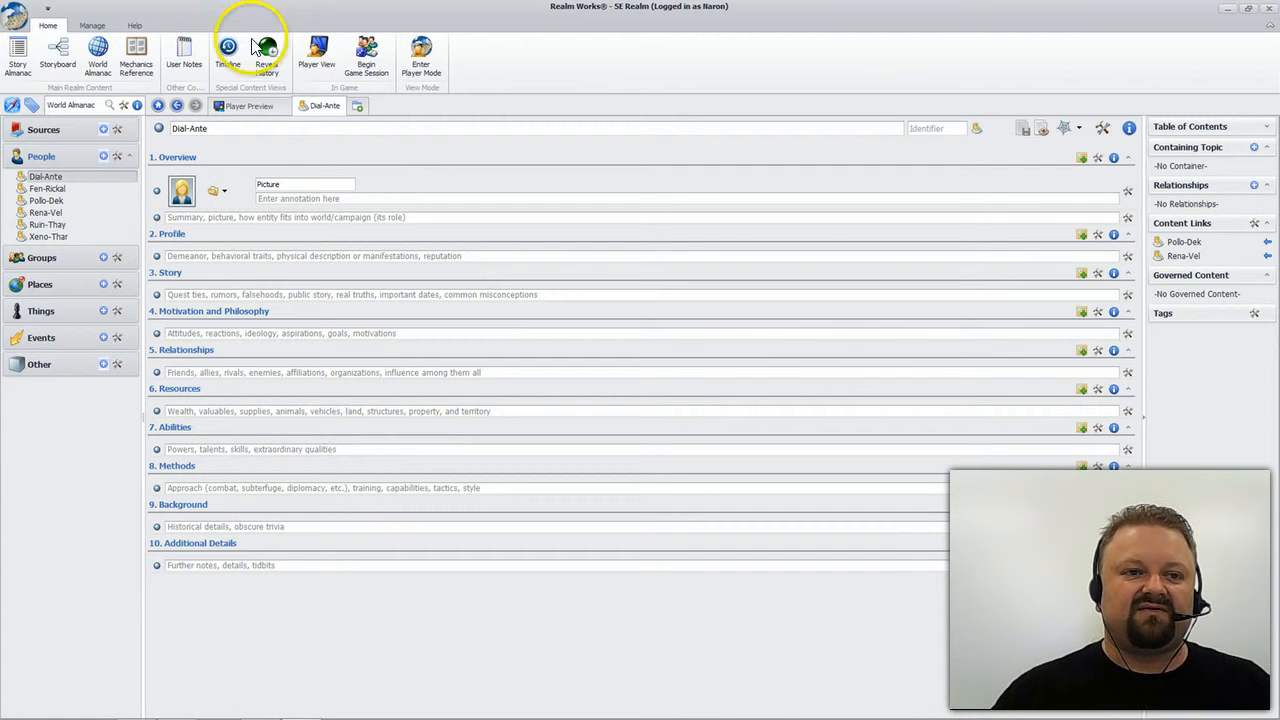
Step: Display the Mechanics Reference topic families and look over the realm management commands
left_click(136, 55)
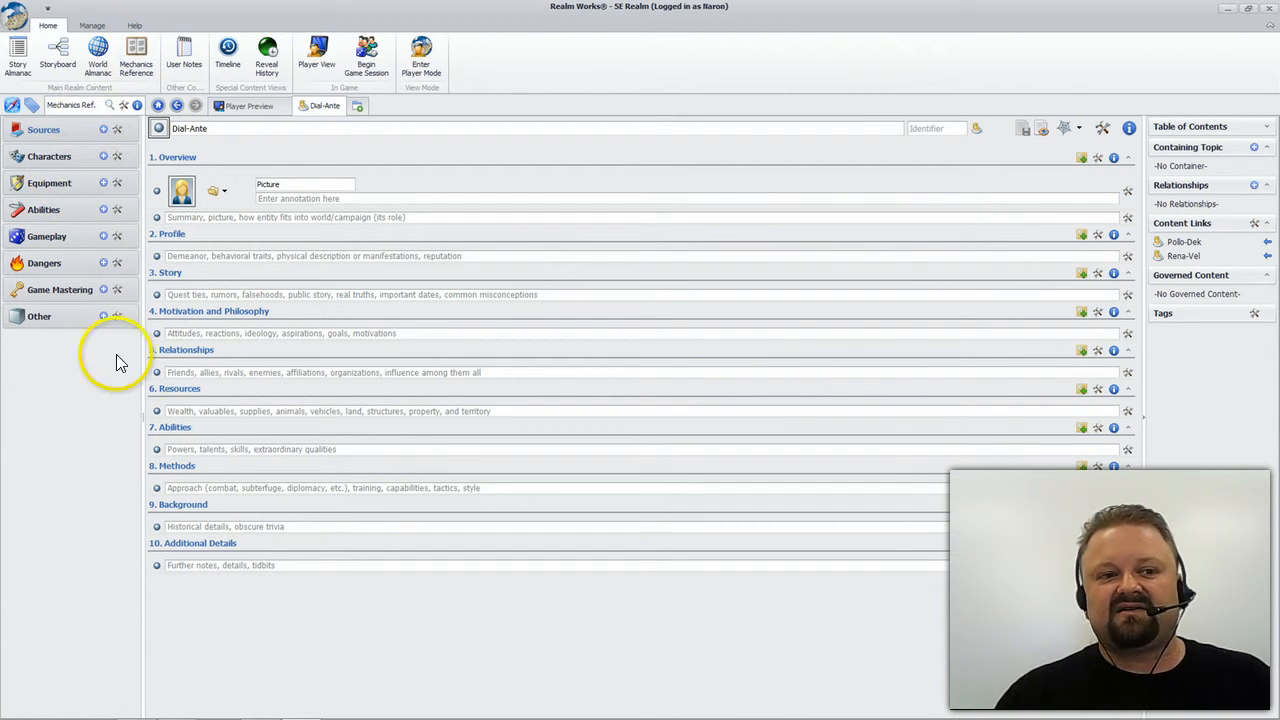
left_click(372, 80)
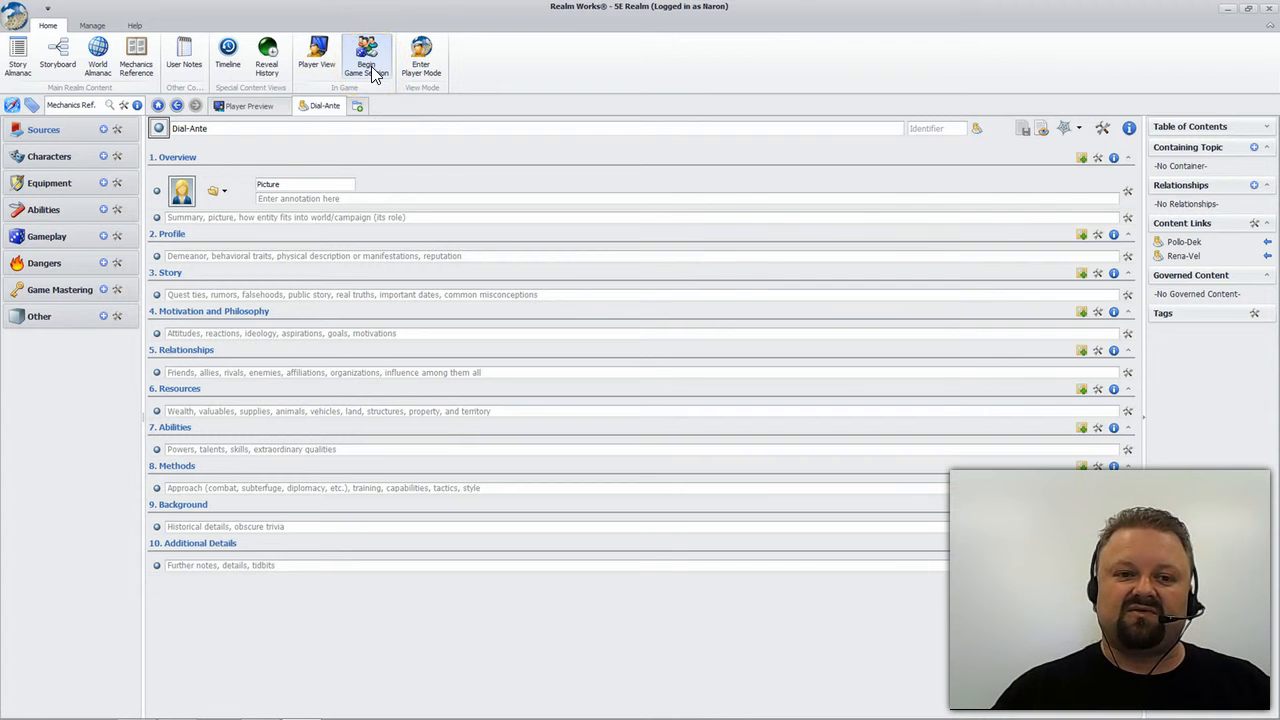
left_click(375, 72)
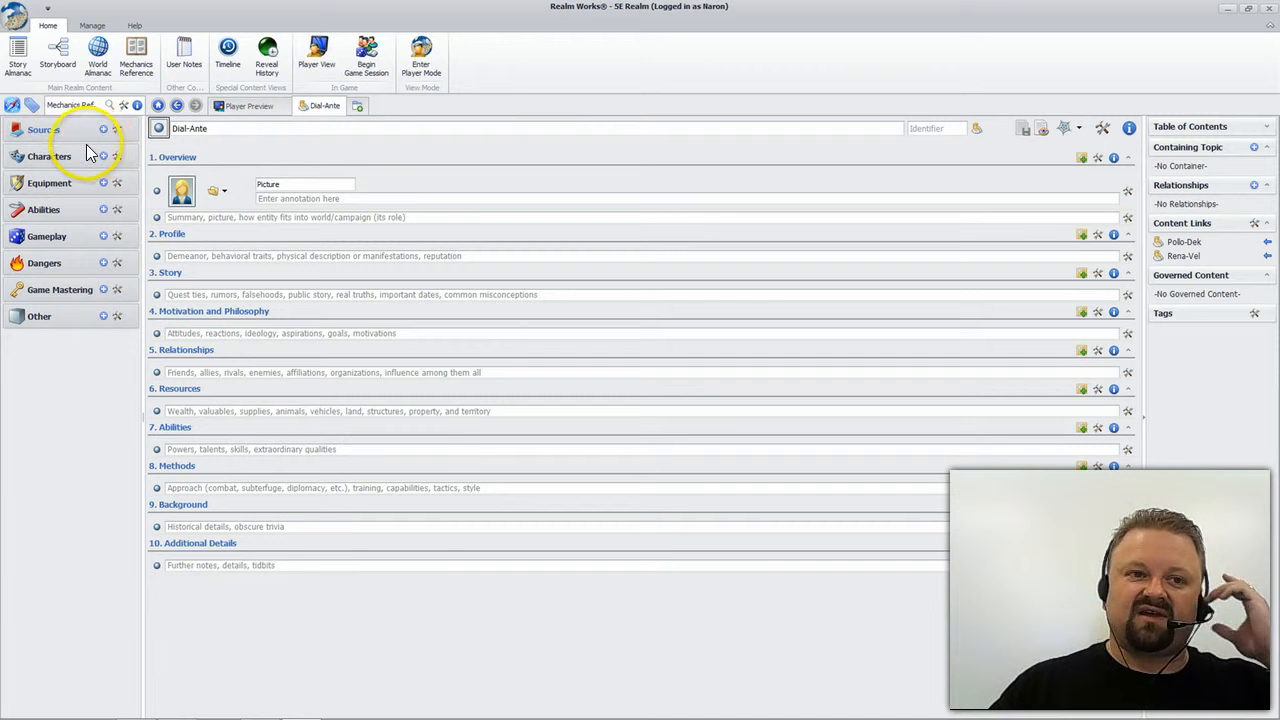
left_click(90, 27)
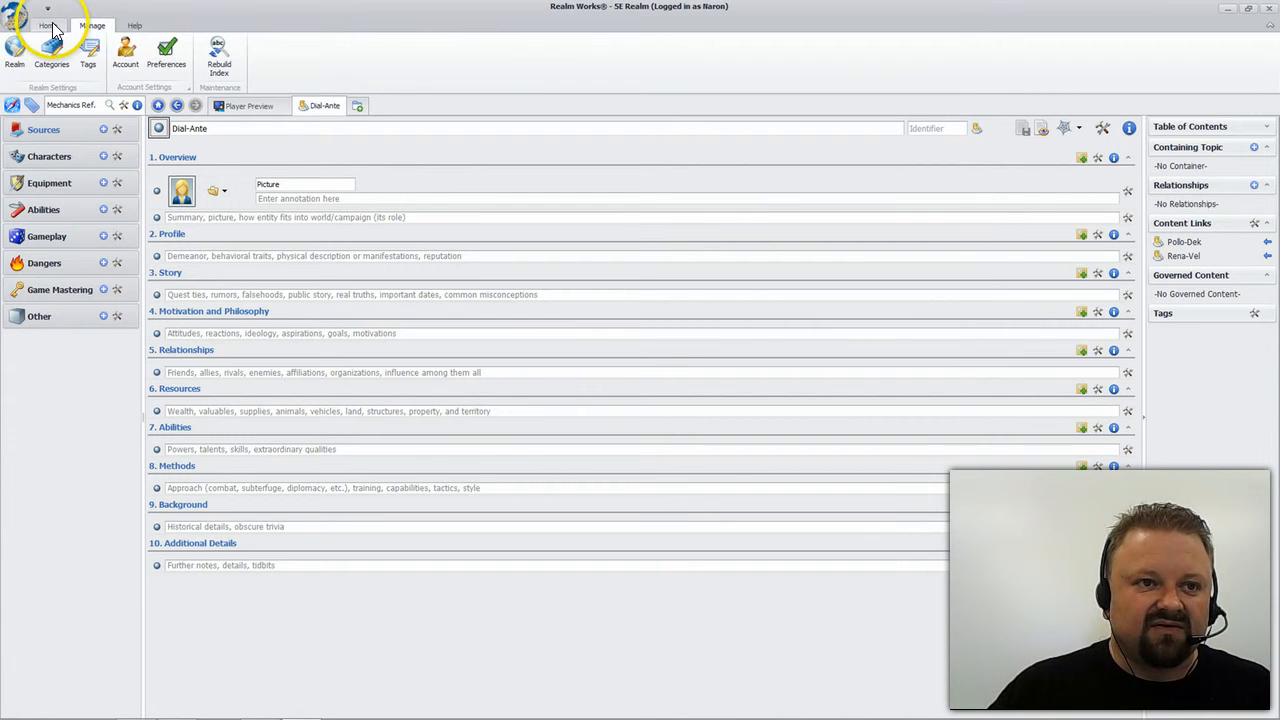
left_click(51, 26)
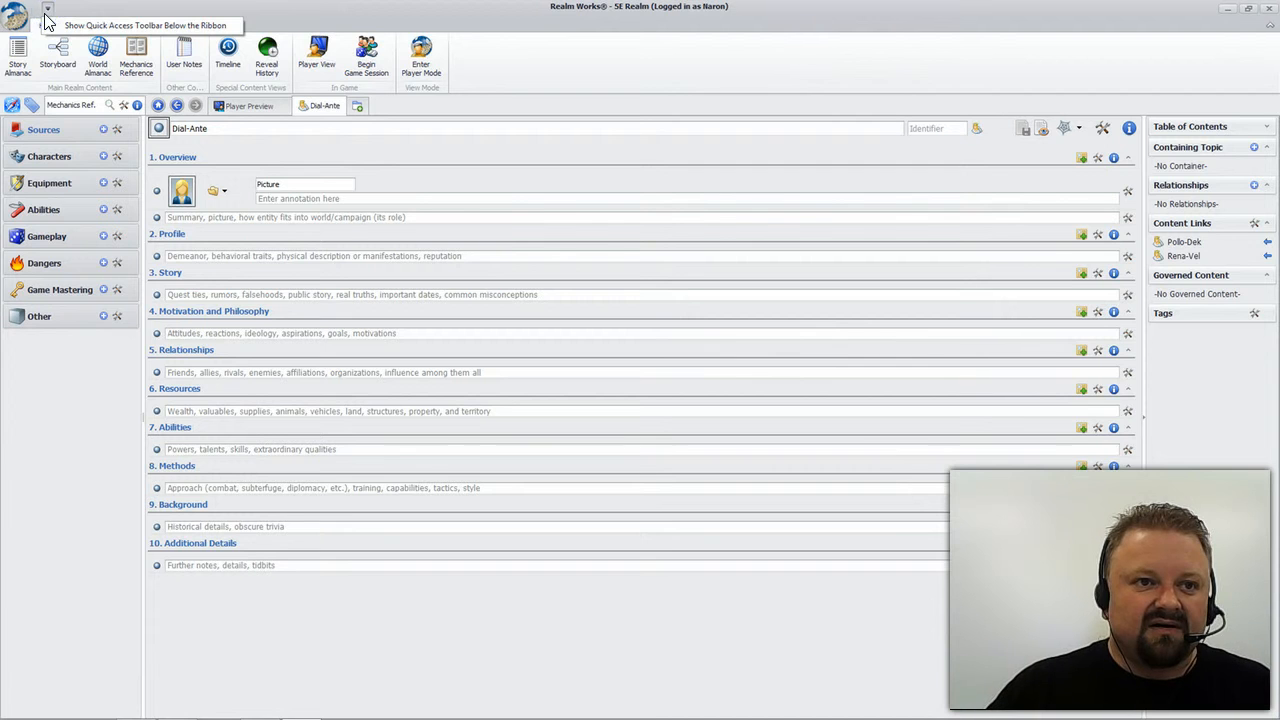
Step: Close the current realm and open the Manse on the Moors realm from the realms list
left_click(14, 14)
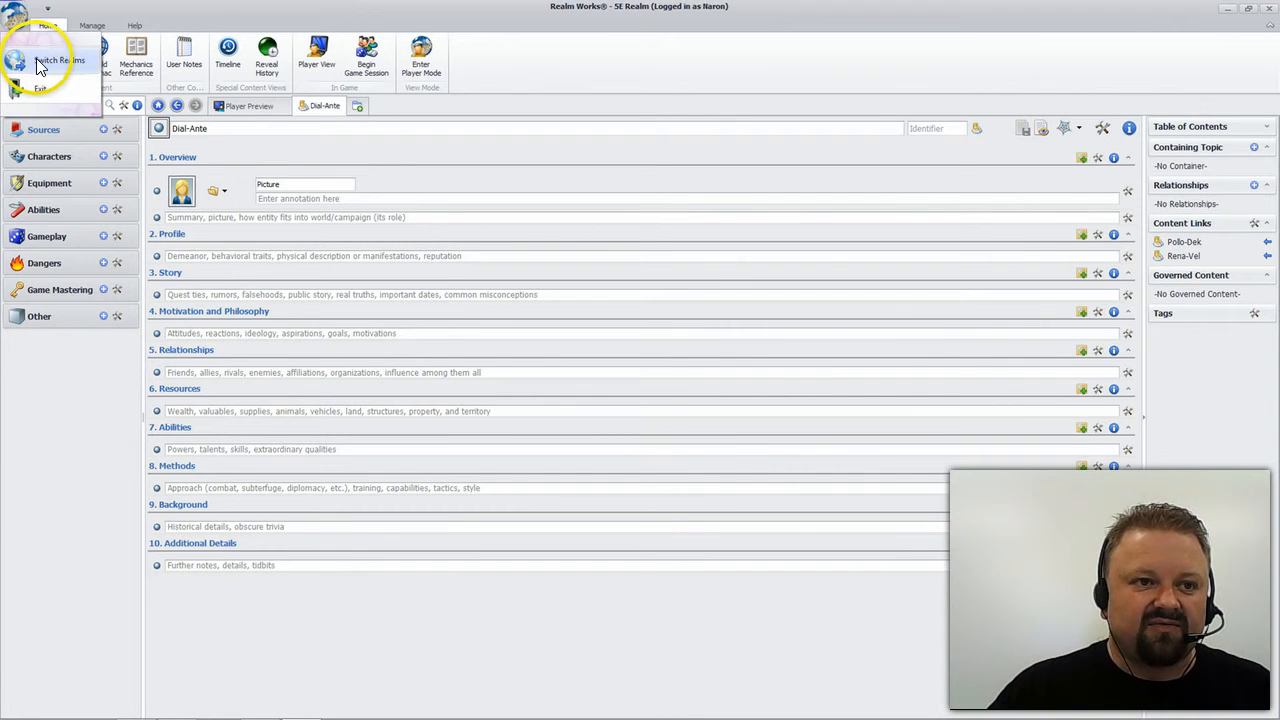
left_click(38, 66)
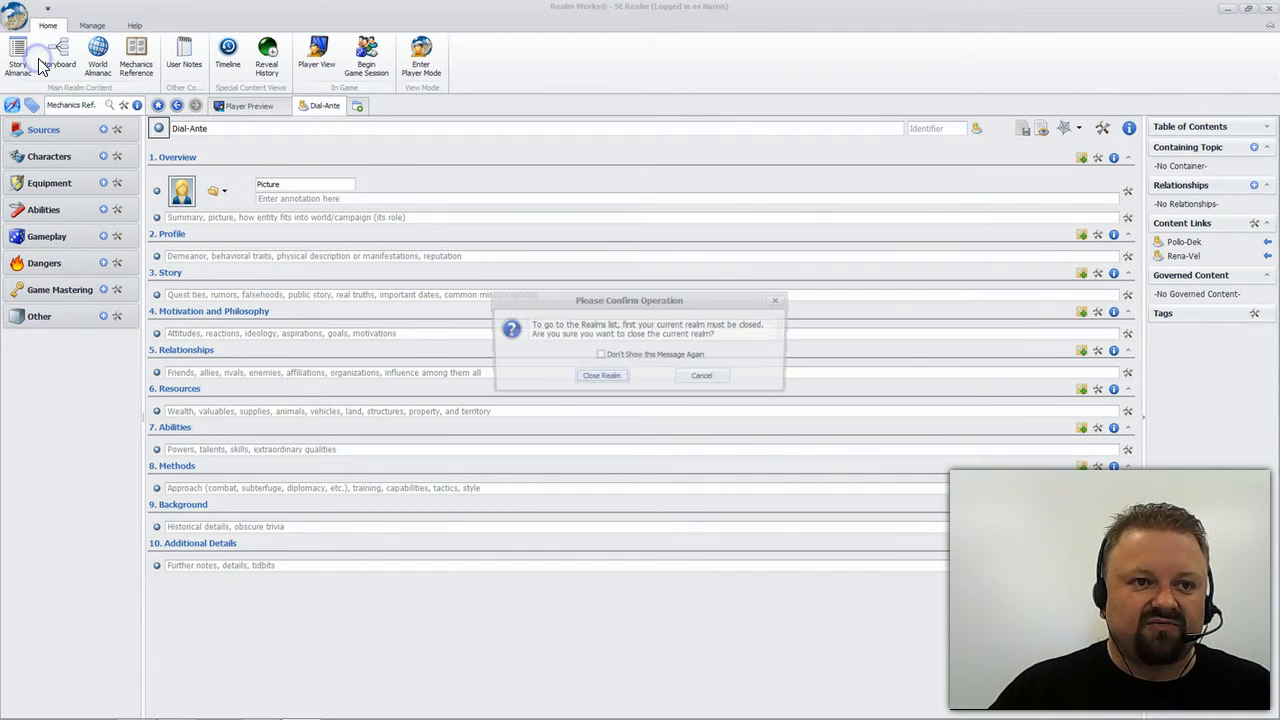
left_click(606, 358)
left_click(604, 370)
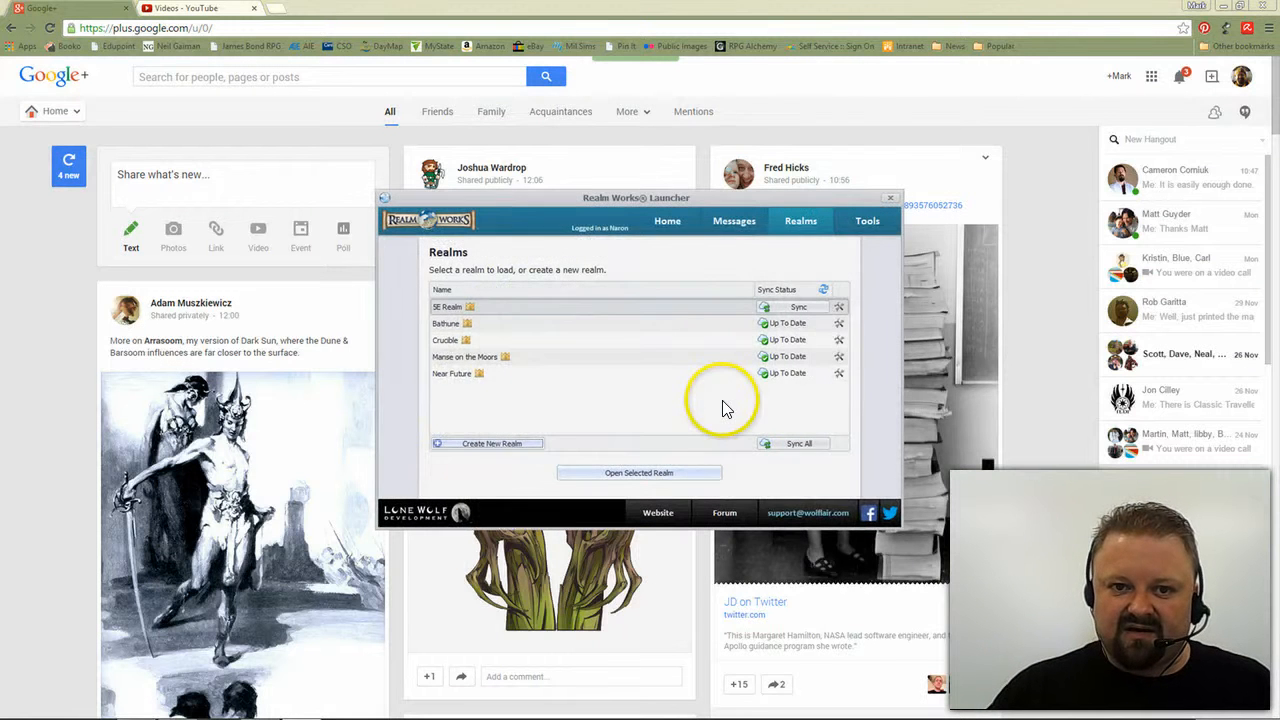
double_click(458, 357)
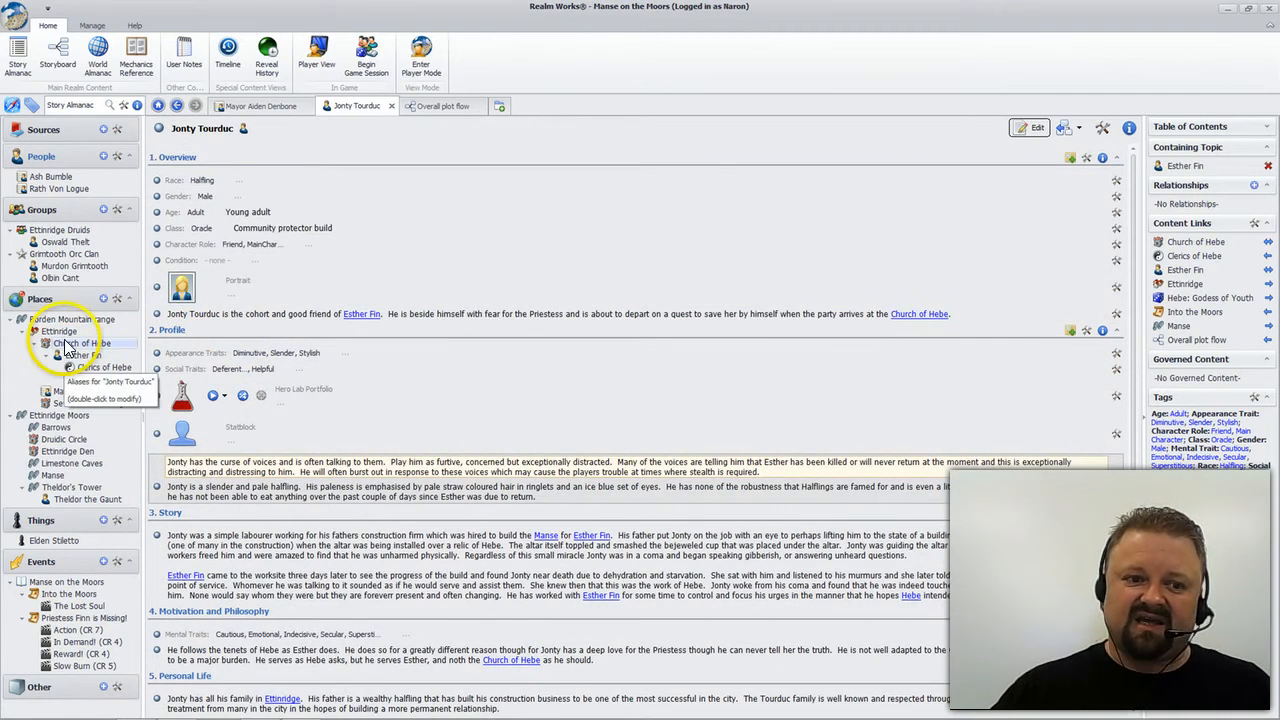
Step: Look through the Jonty Tourduc topic and try to view its Hero Lab portfolio
scroll(476, 435, "down", 1)
scroll(476, 435, "down", 5)
scroll(476, 435, "up", 6)
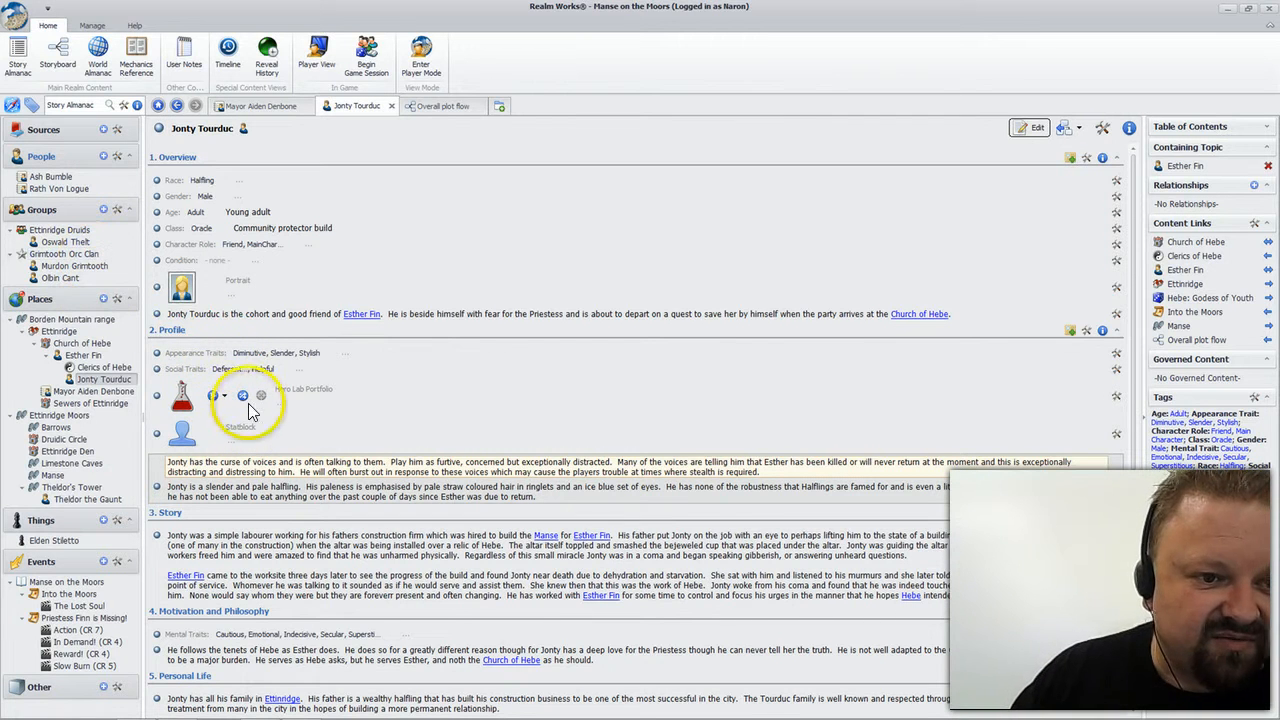
left_click(181, 400)
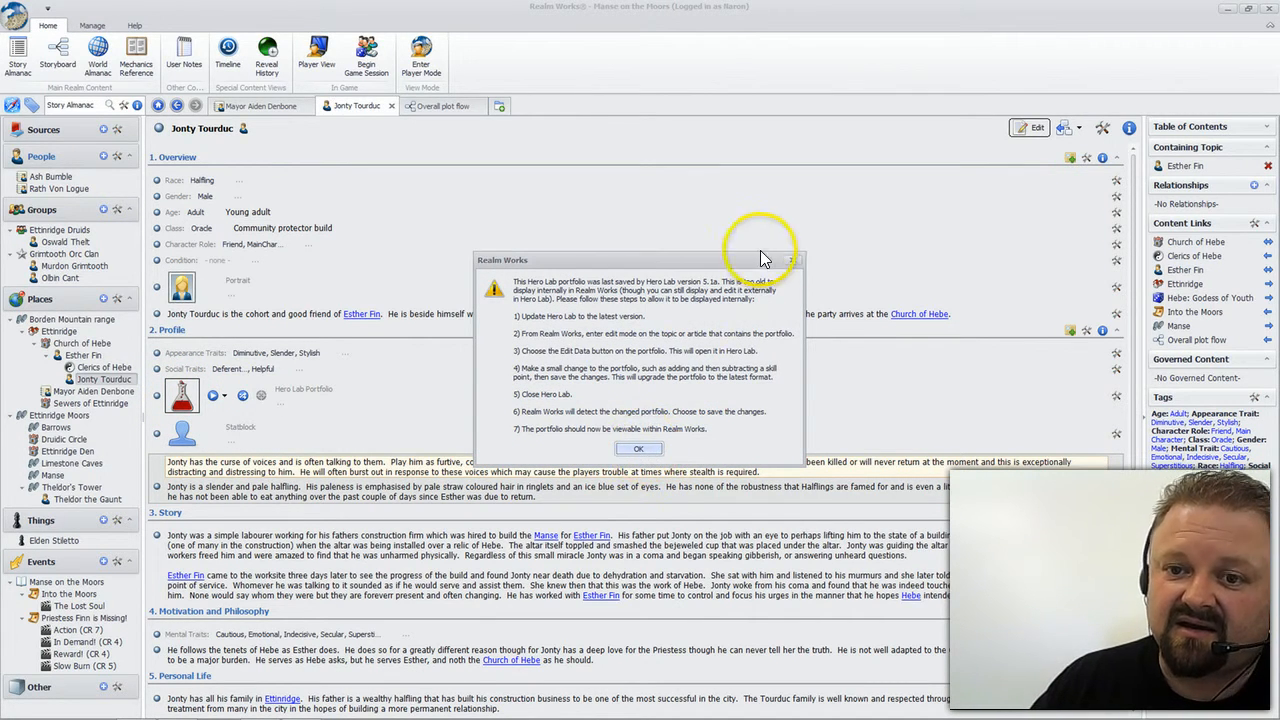
left_click(792, 260)
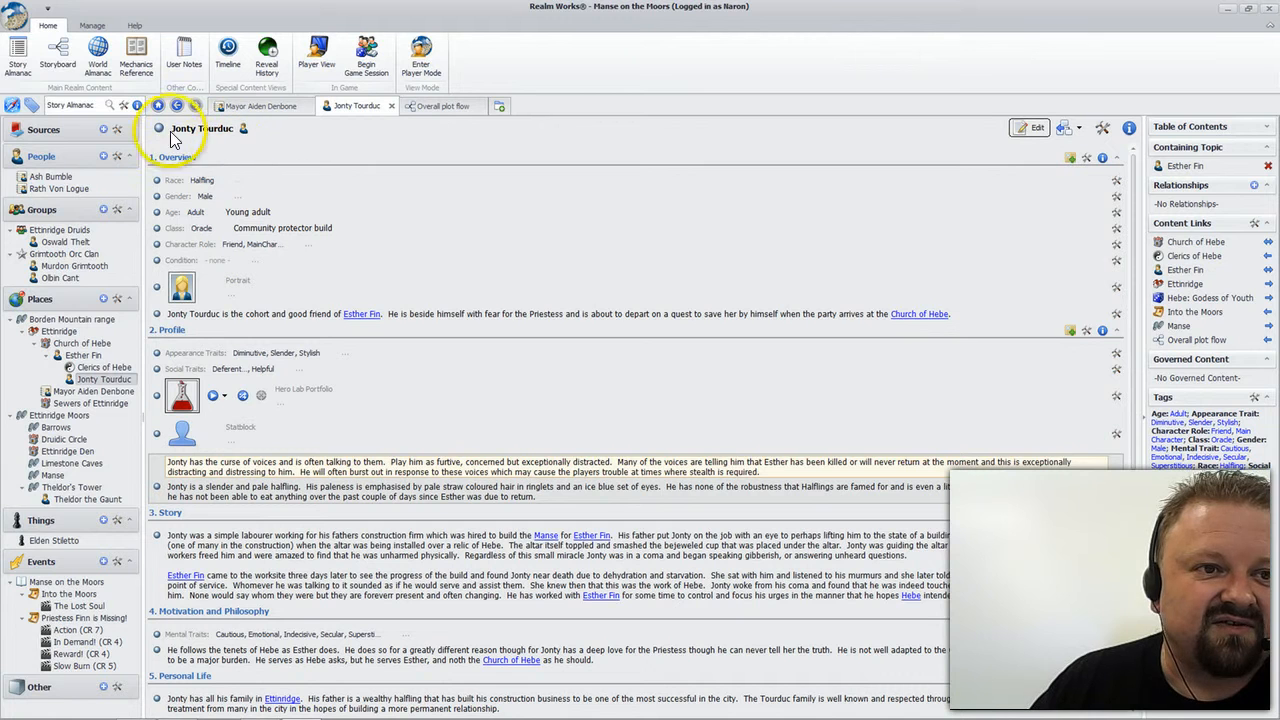
Step: Open the Overall plot flow plot from the Storyboard and dismiss the Plots introduction to examine the diagram
left_click(57, 52)
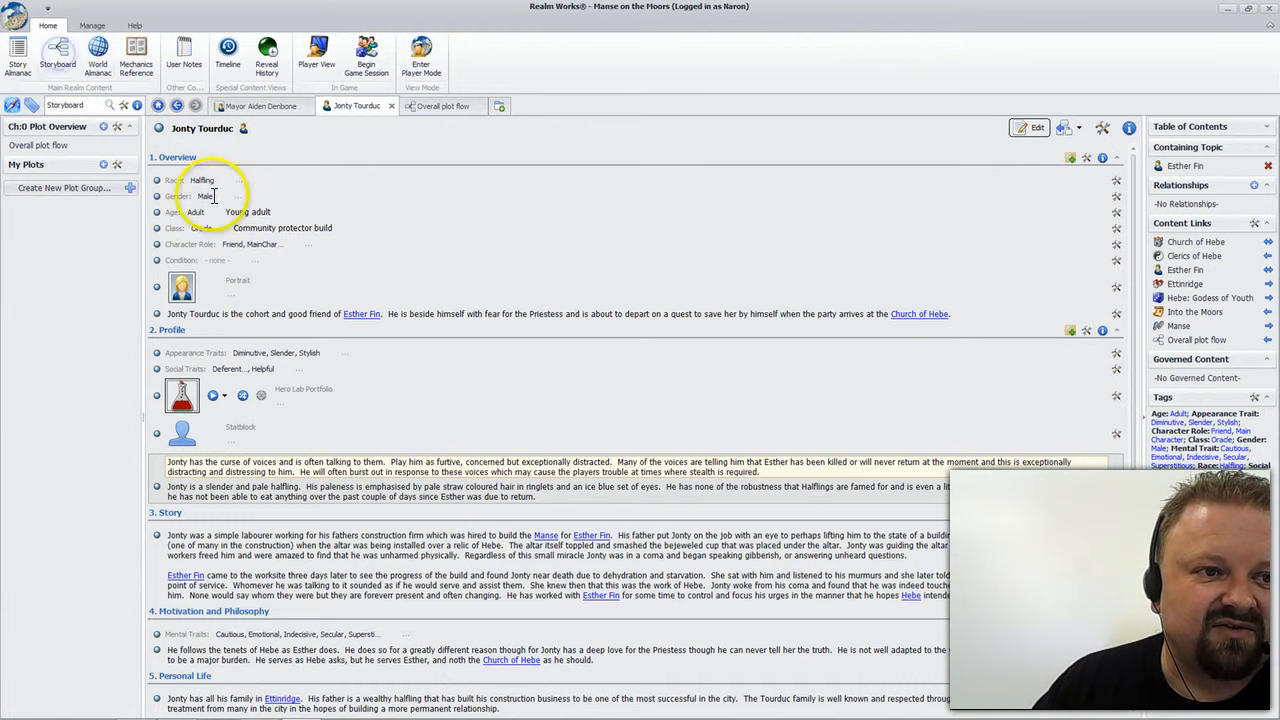
left_click(46, 146)
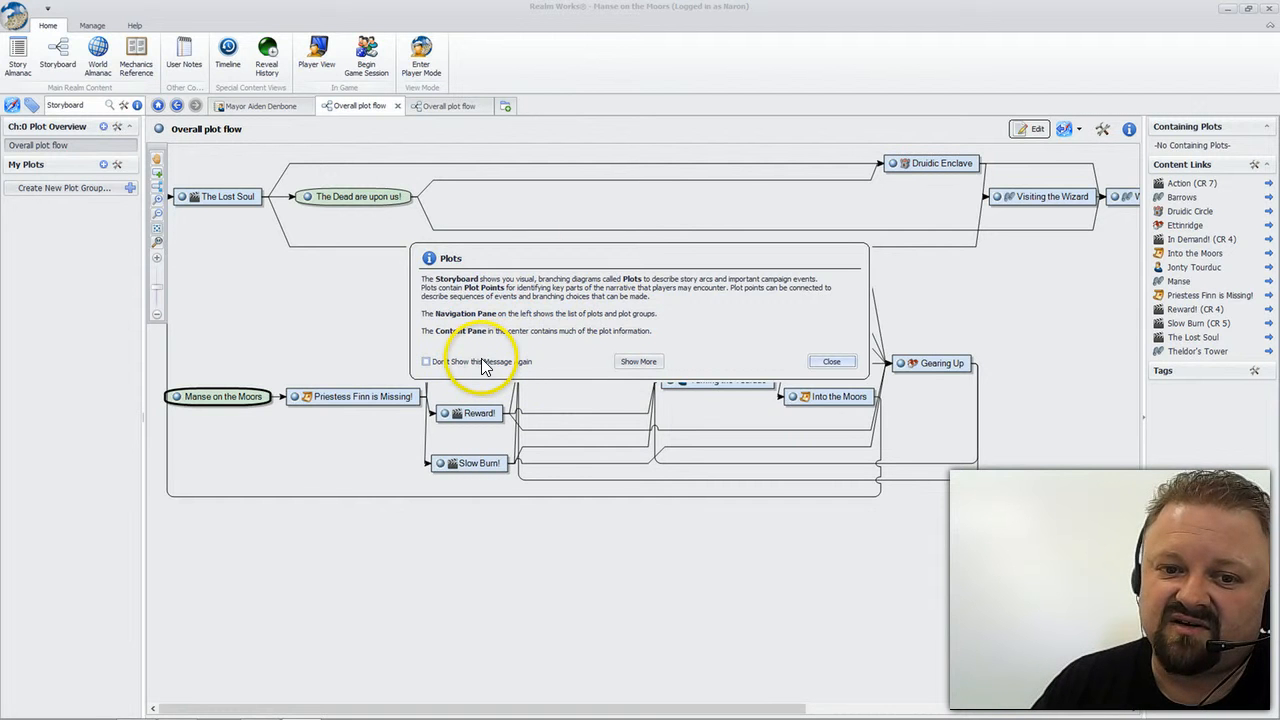
left_click(831, 362)
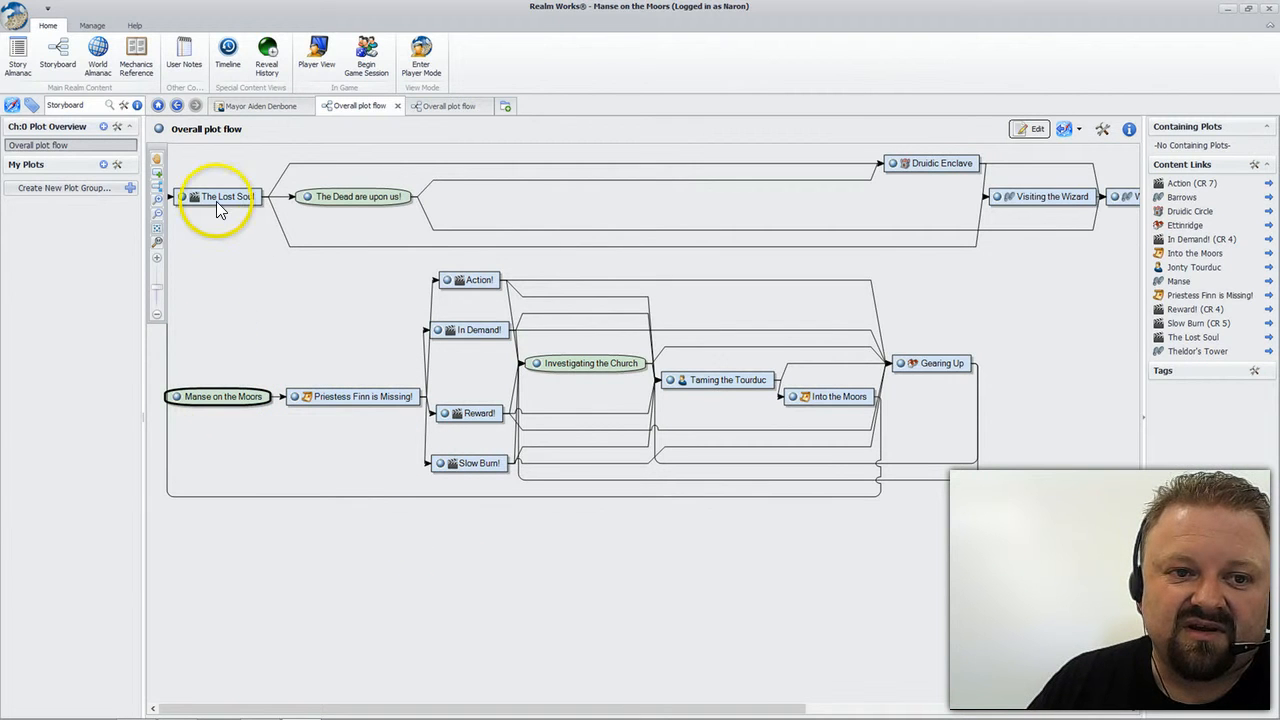
mouse_move(201, 202)
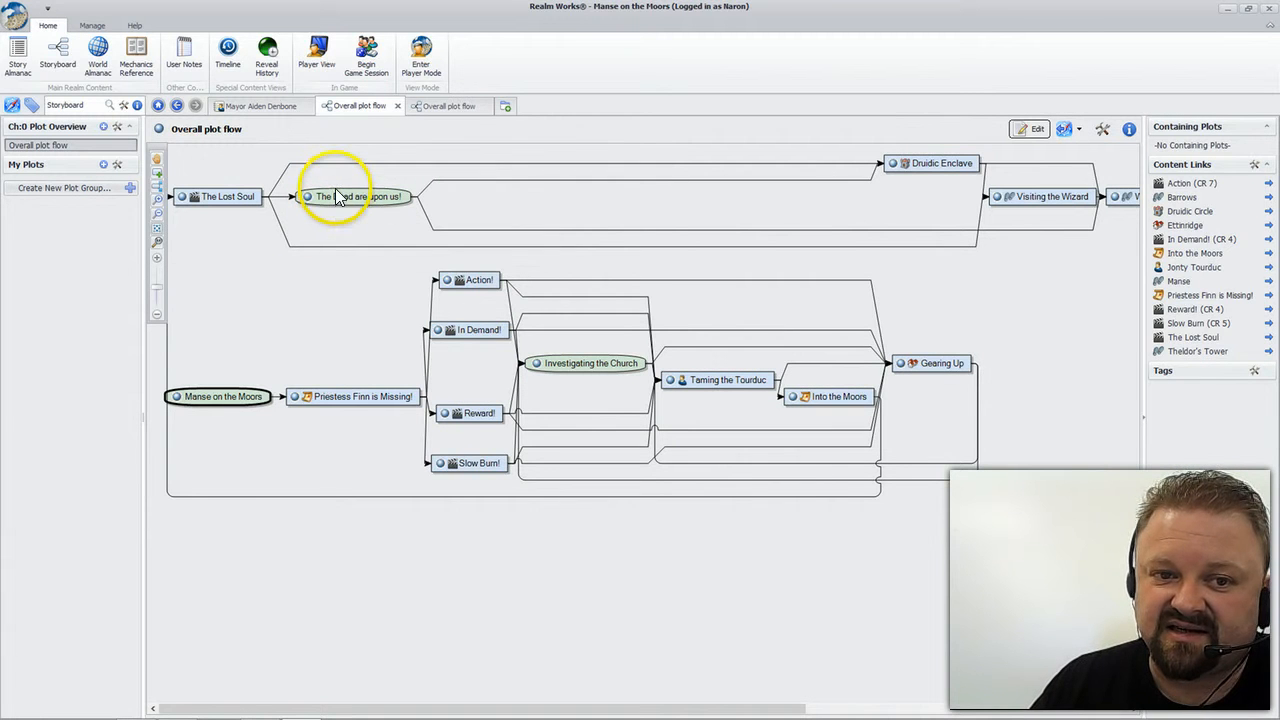
Step: Open the scene behind the Action! plot point, compare it with the plot flow, and read its Setup and Participants sections
double_click(478, 282)
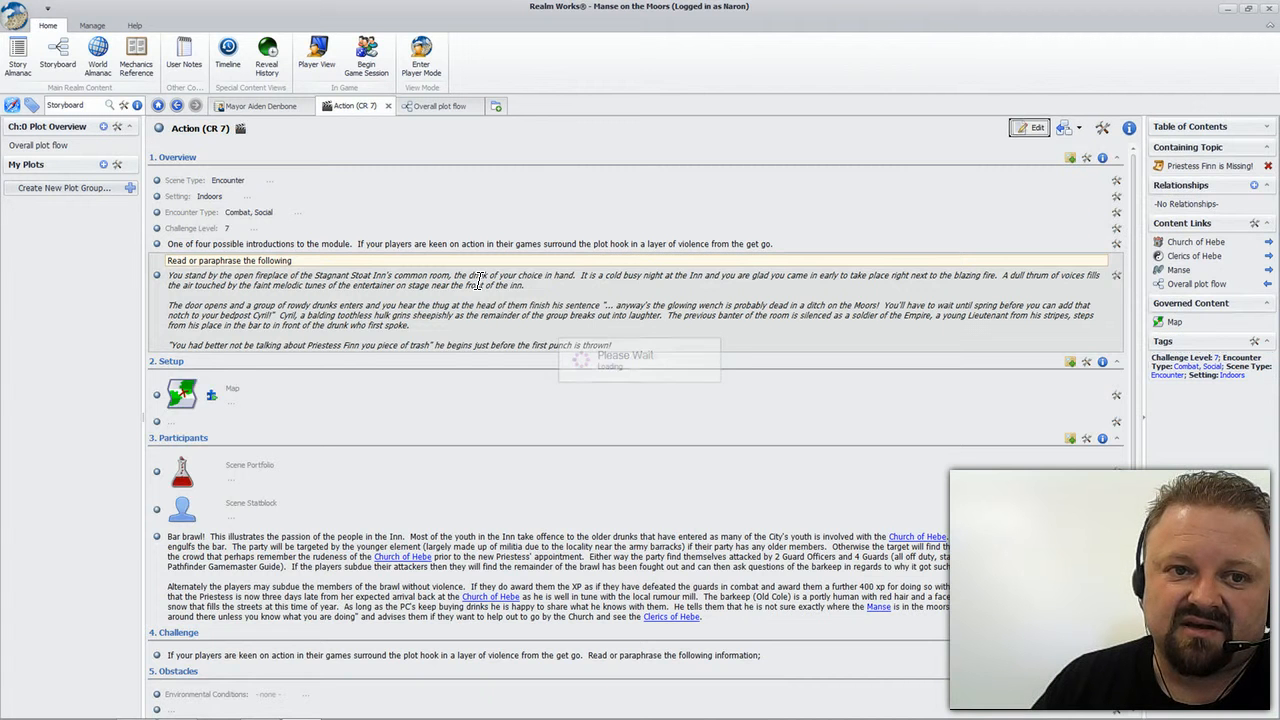
left_click(415, 107)
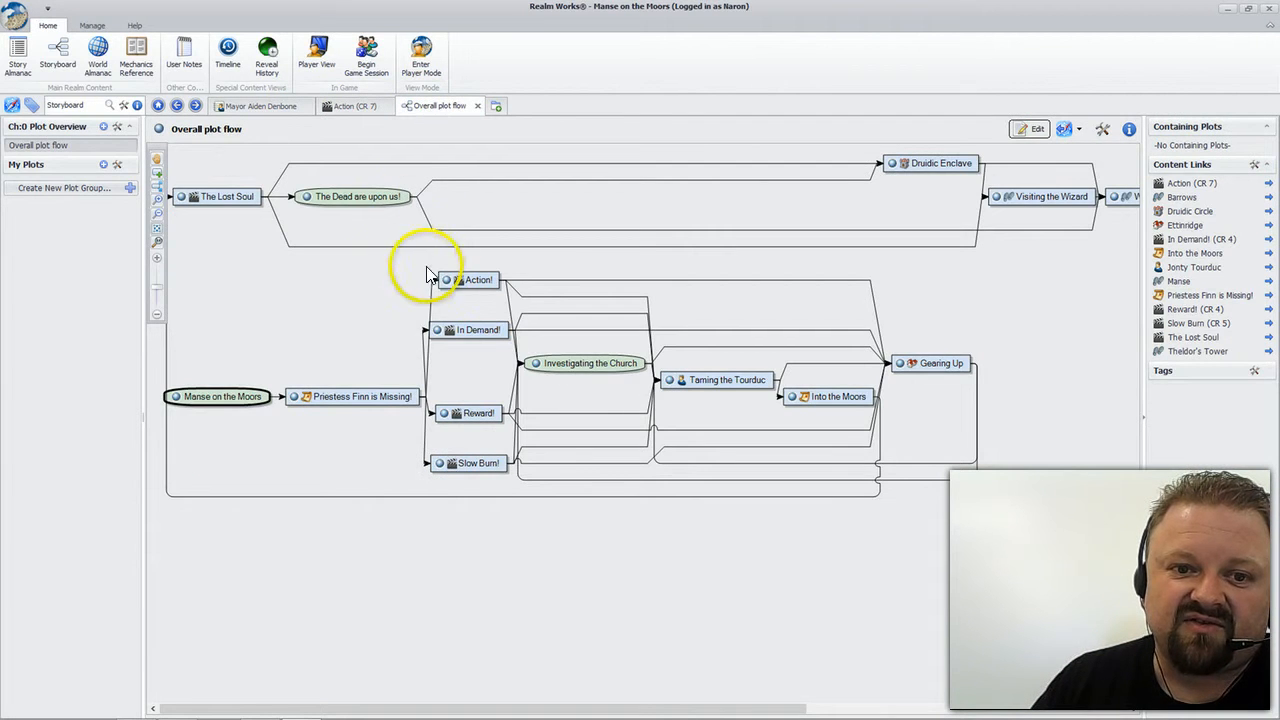
left_click(360, 107)
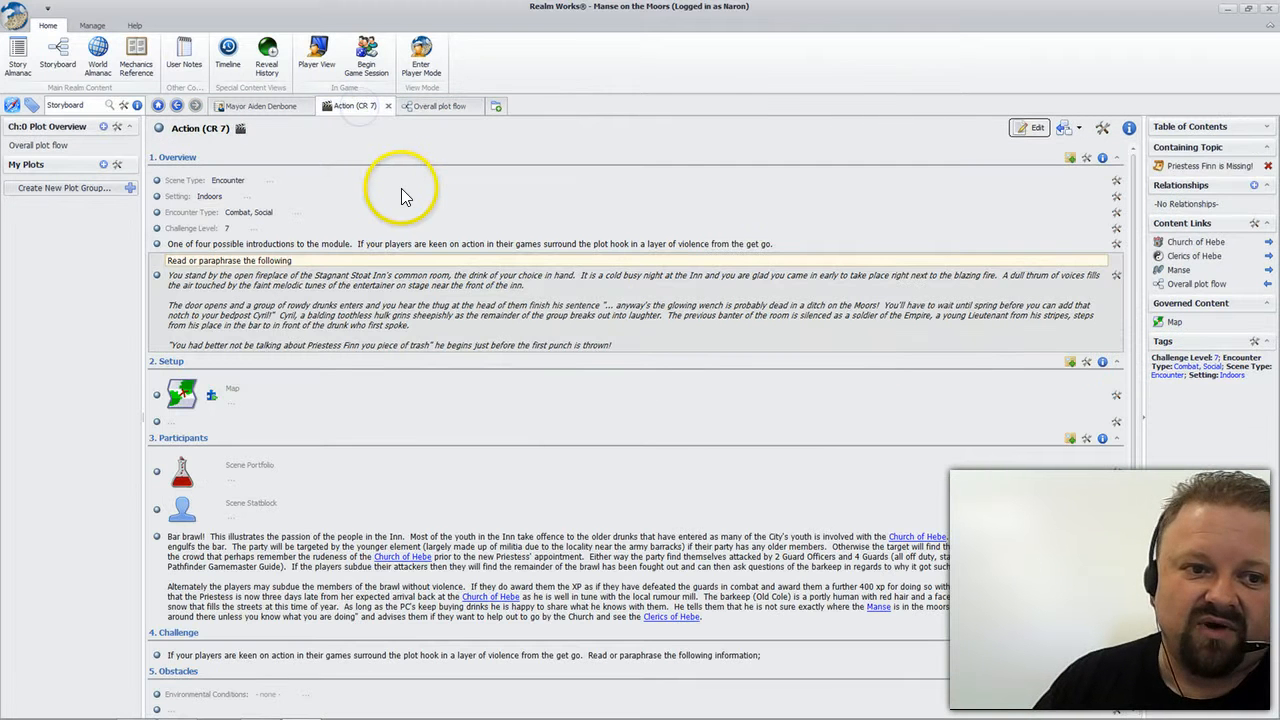
scroll(423, 309, "down", 3)
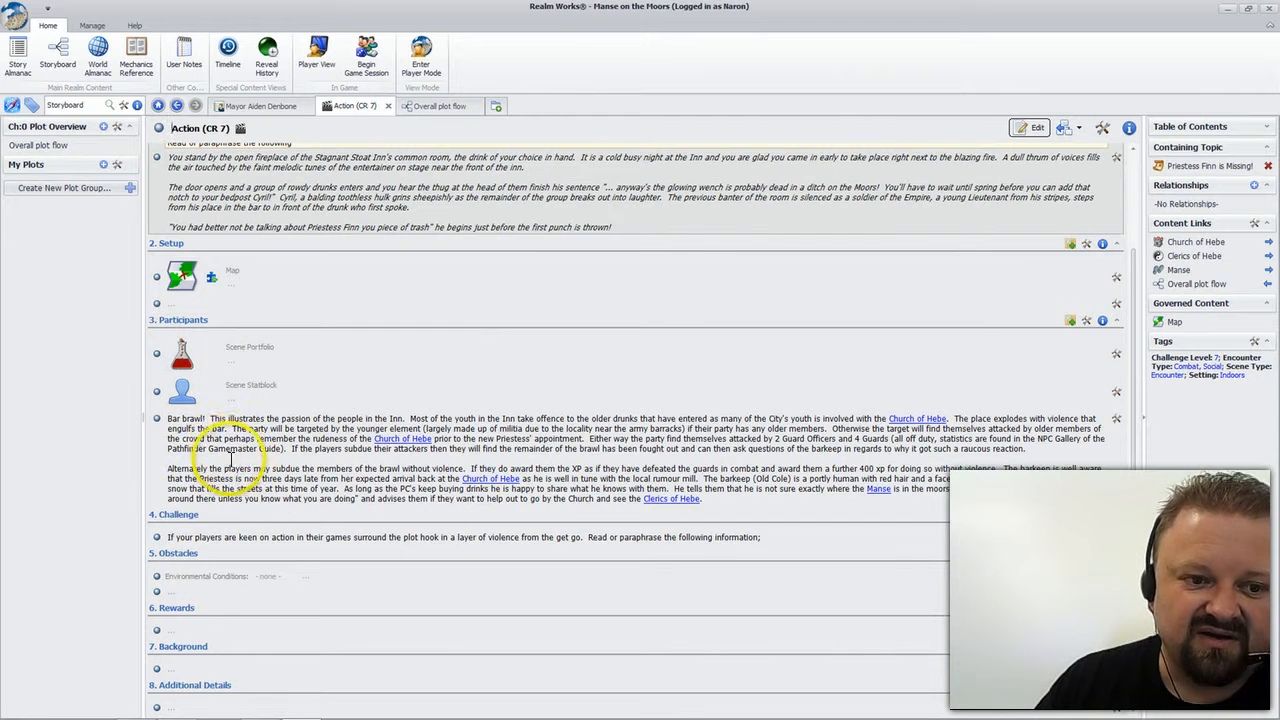
scroll(395, 537, "up", 3)
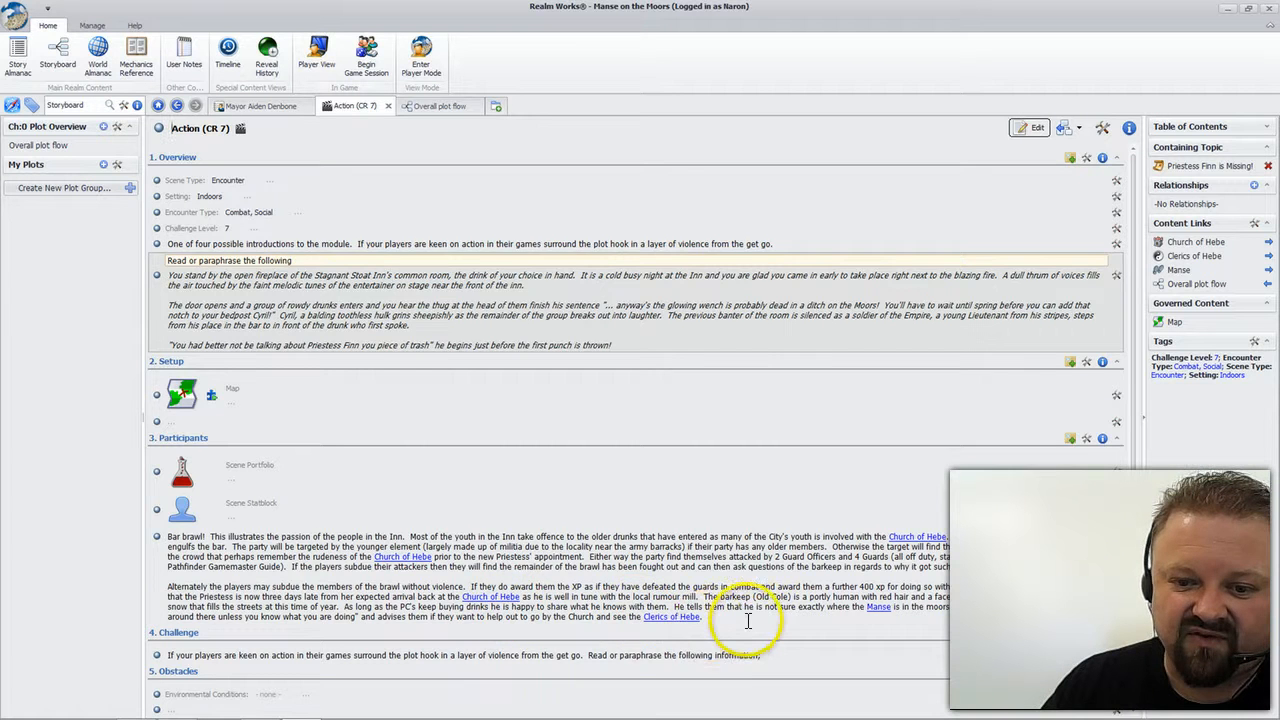
scroll(734, 622, "down", 2)
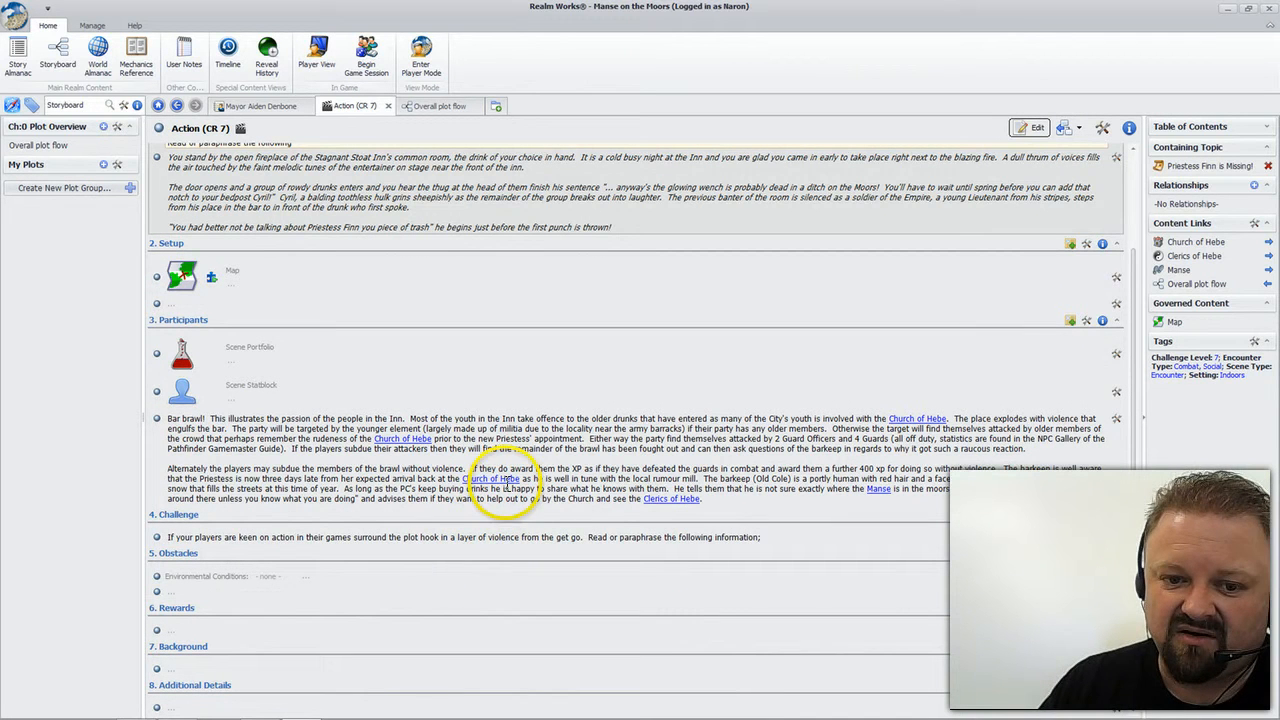
Step: Follow the Church of Hebe link in the scene's Participants text, and return to the Action (CR 7) scene
left_click(508, 481)
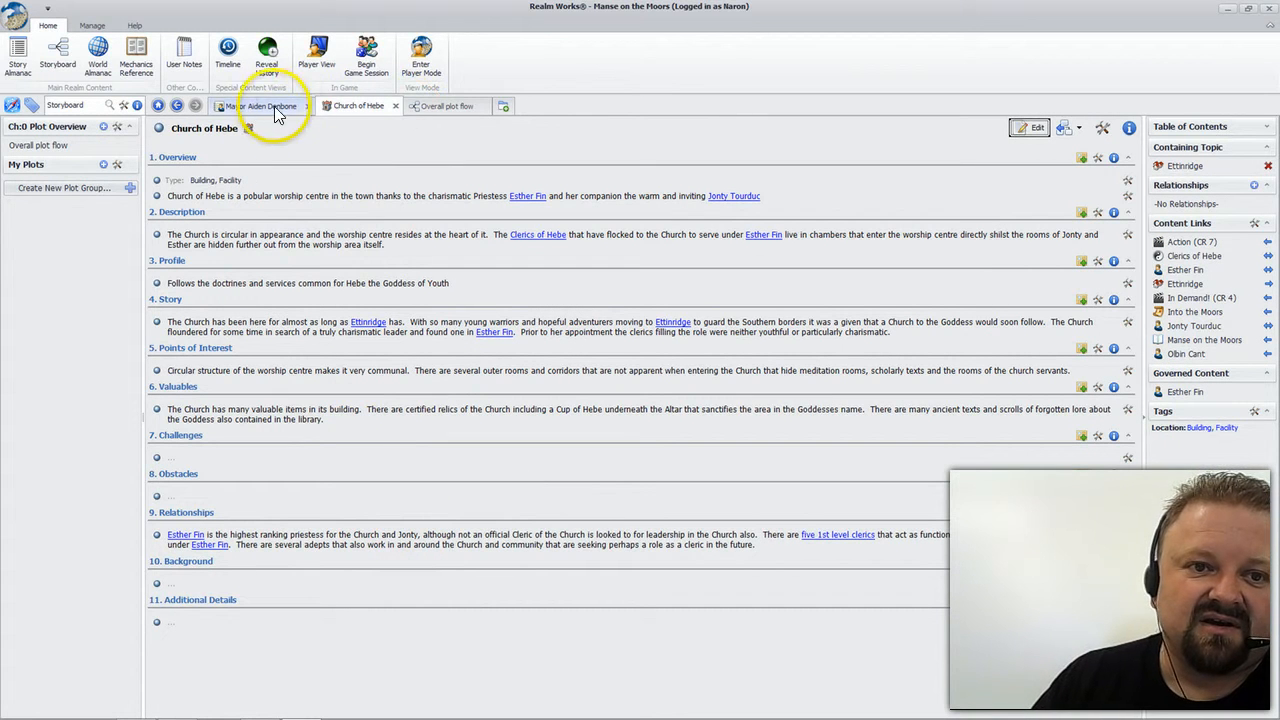
left_click(178, 105)
left_click(194, 105)
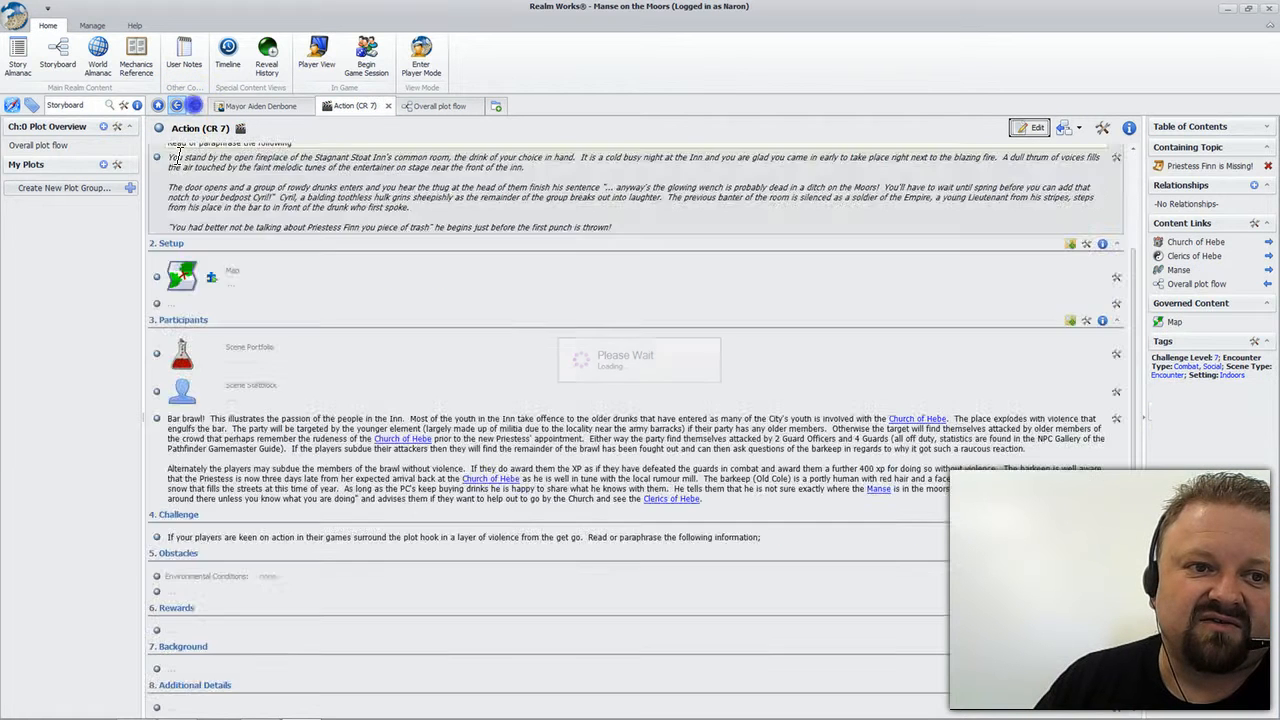
Step: From the realm's welcome page, follow the link to Ettinridge and open Esther Fin from its content links
left_click(157, 106)
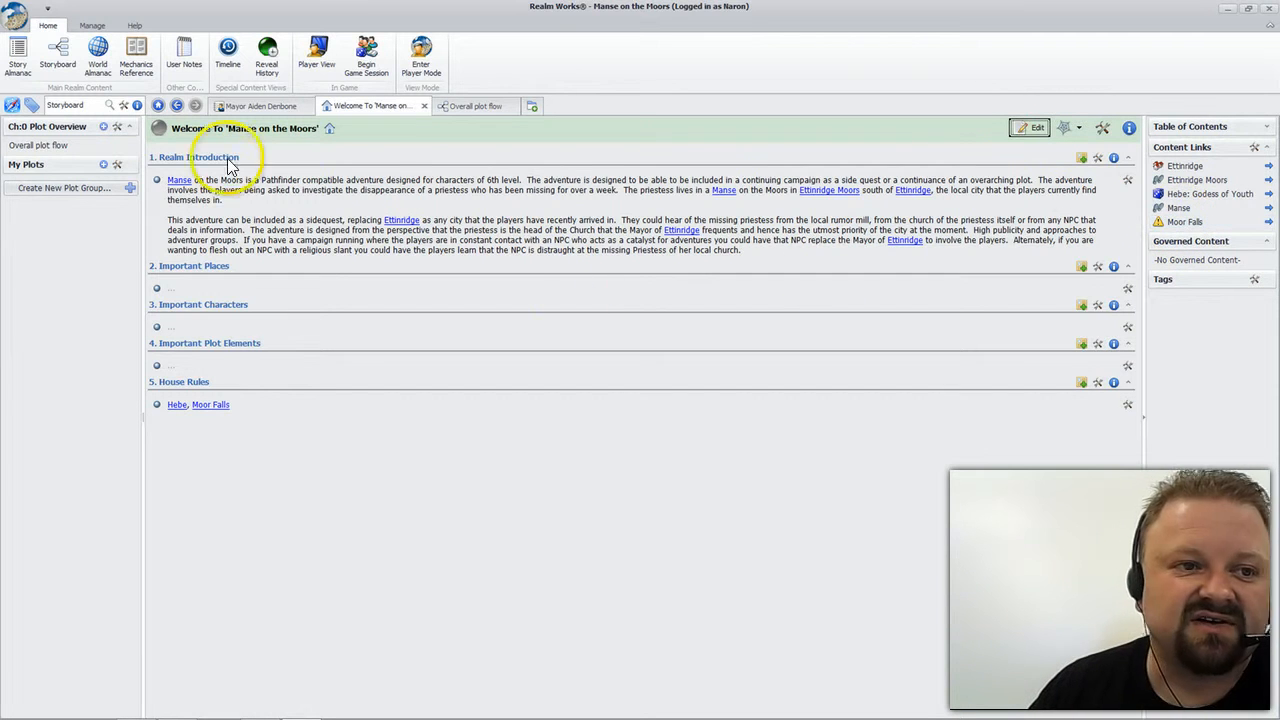
left_click(411, 220)
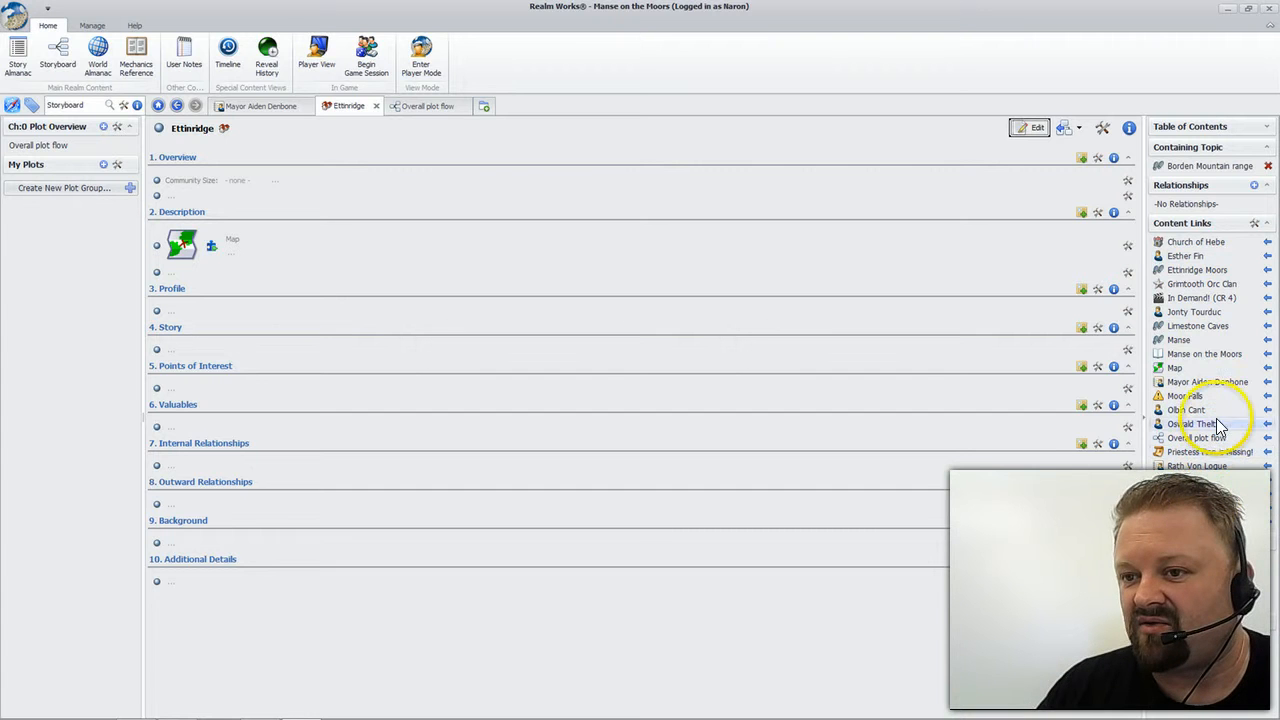
left_click(1188, 258)
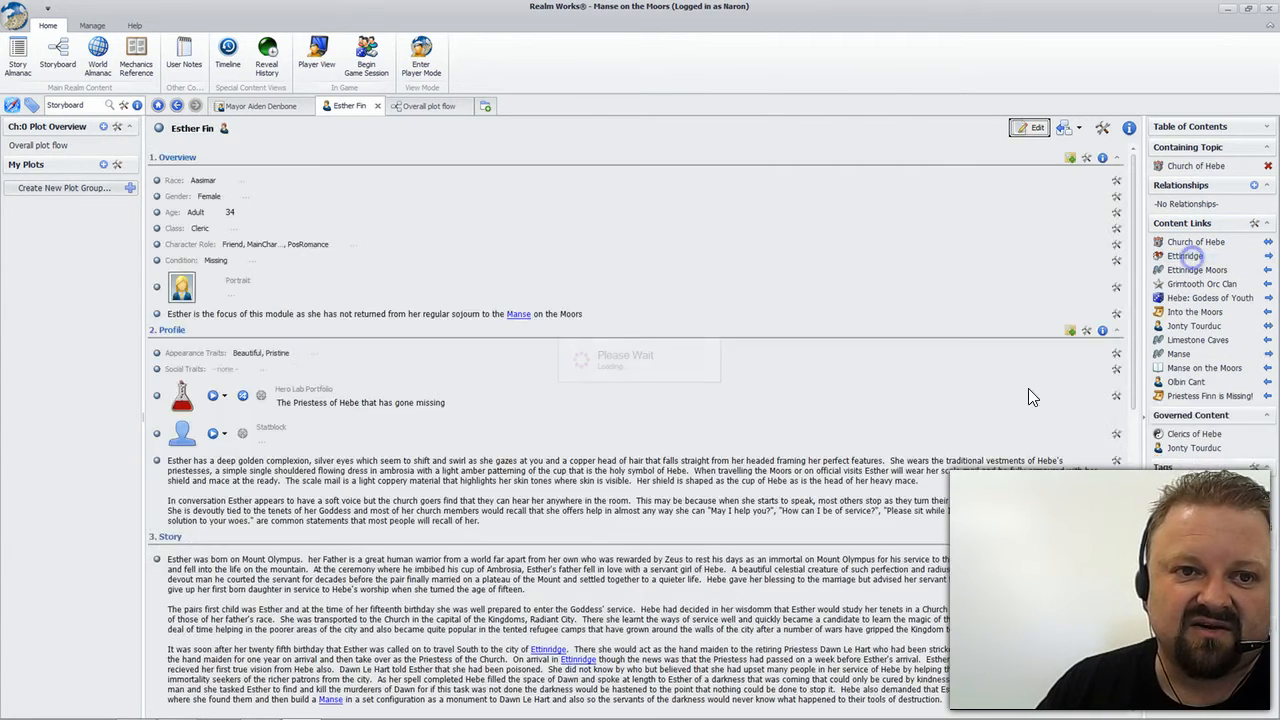
Step: Open Limestone Caves in a new tab from Esther Fin's content links, and close the Mayor Aiden Denbone tab
right_click(1184, 342)
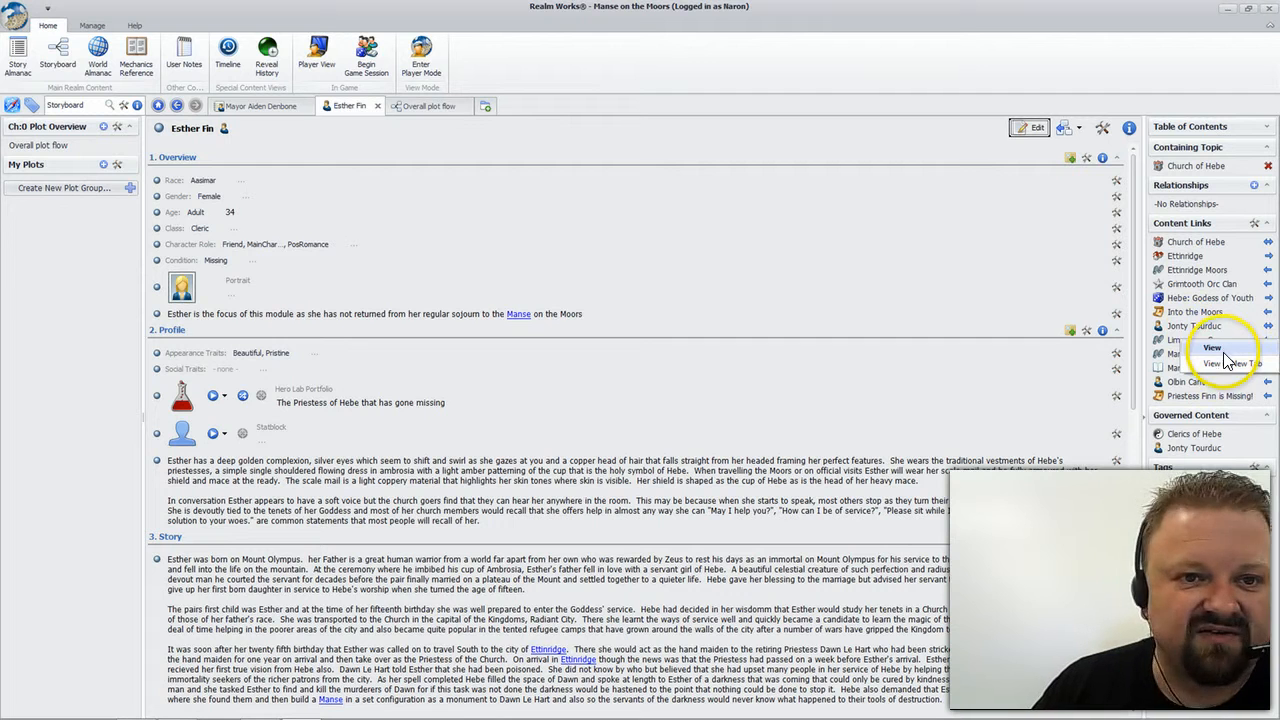
left_click(1220, 364)
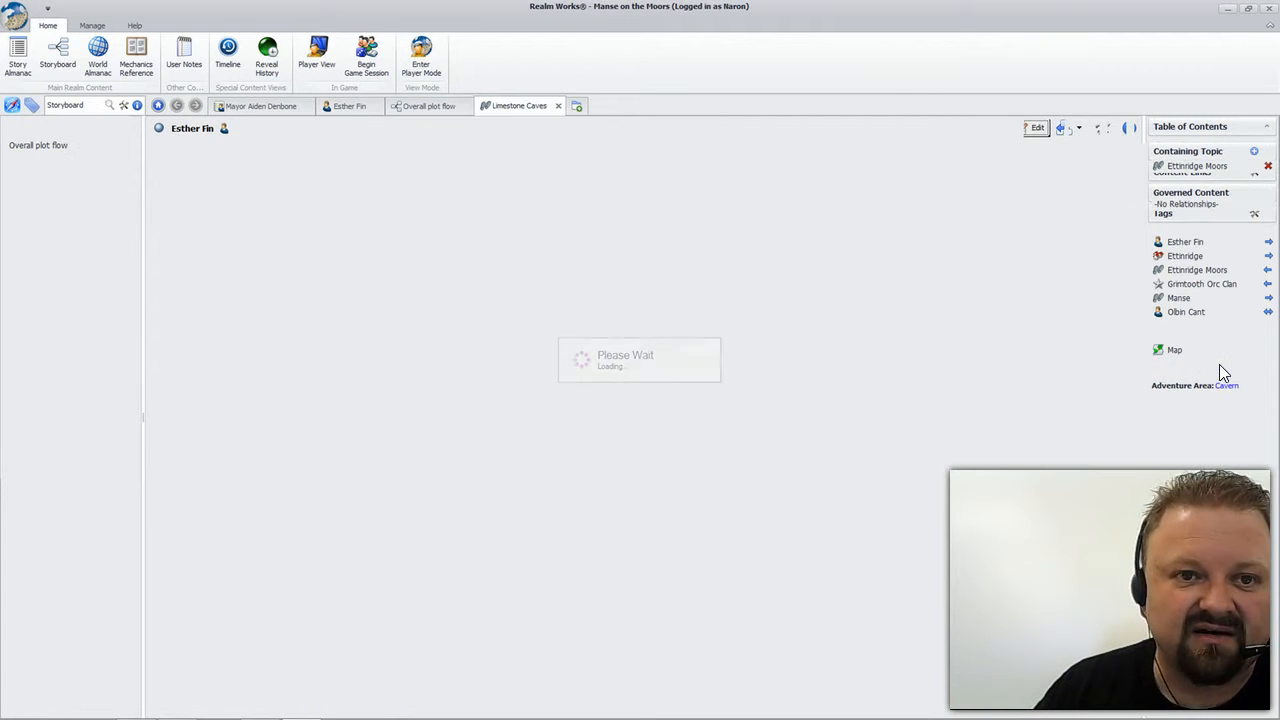
left_click(432, 106)
left_click(345, 106)
left_click(251, 105)
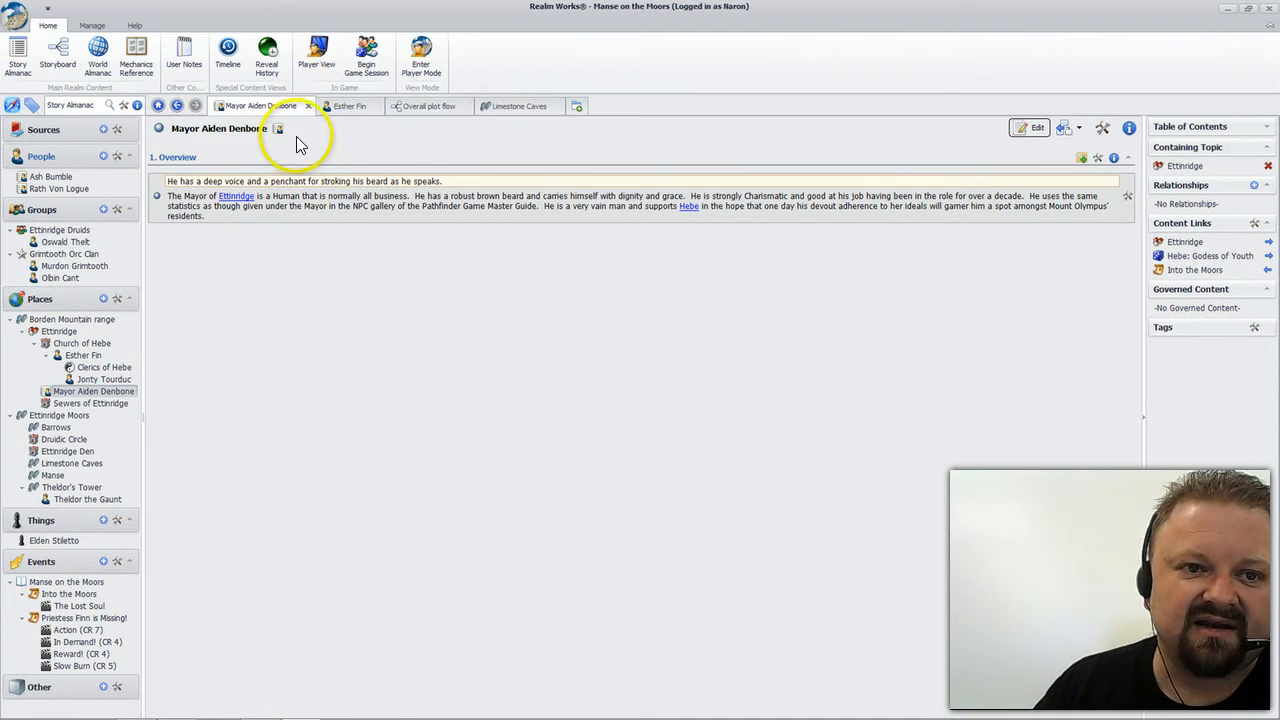
left_click(308, 107)
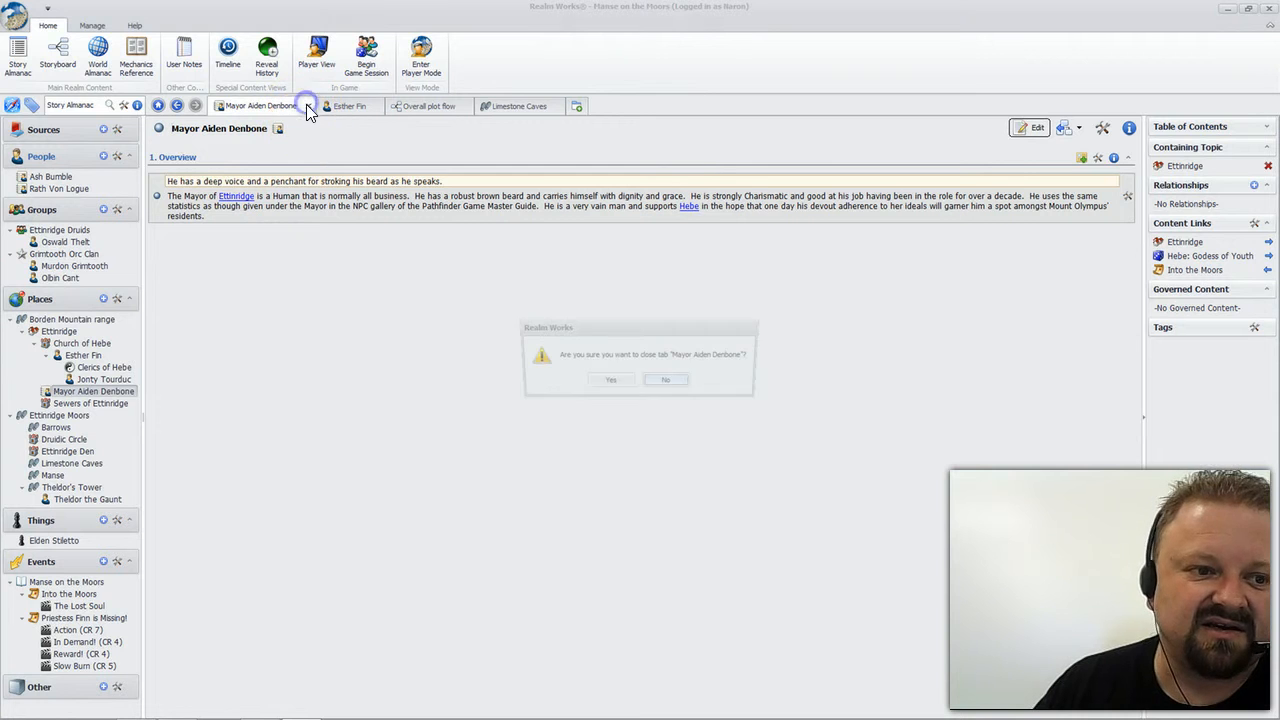
left_click(612, 381)
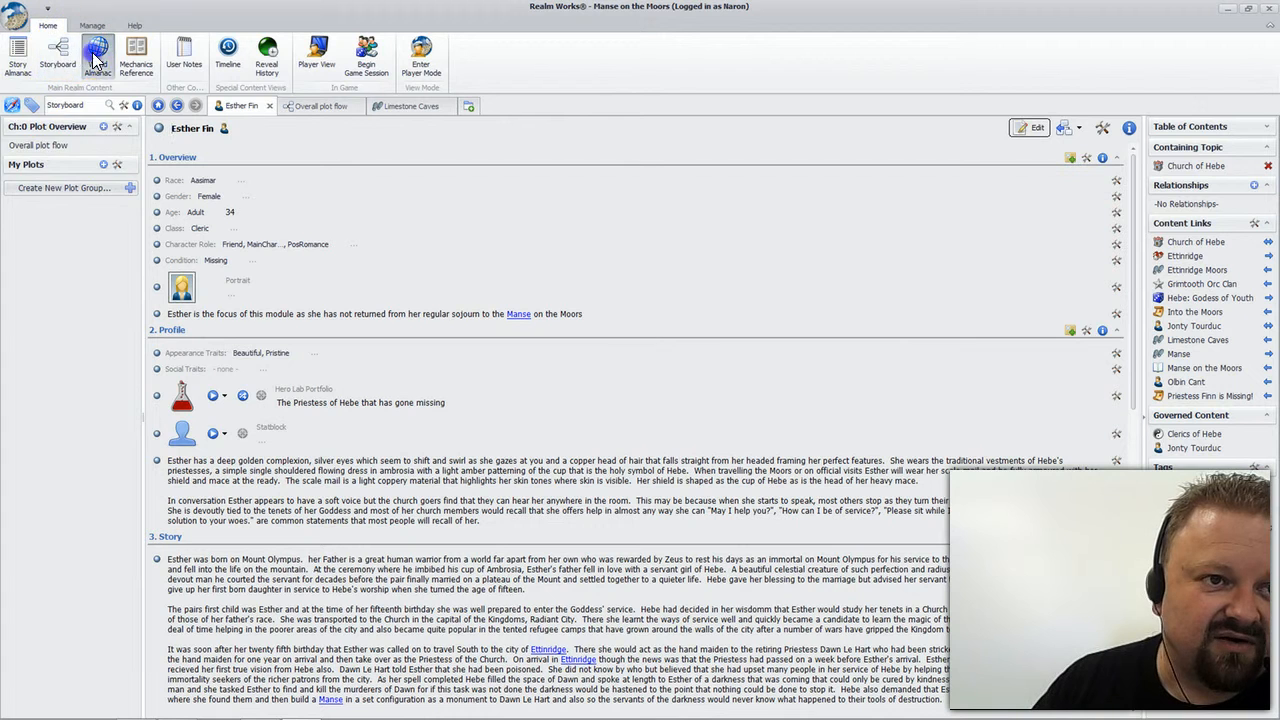
Step: Show the Story Almanac and examine the Places hierarchy, collapsing and re-expanding the Church of Hebe and Ettinridge branches
left_click(19, 58)
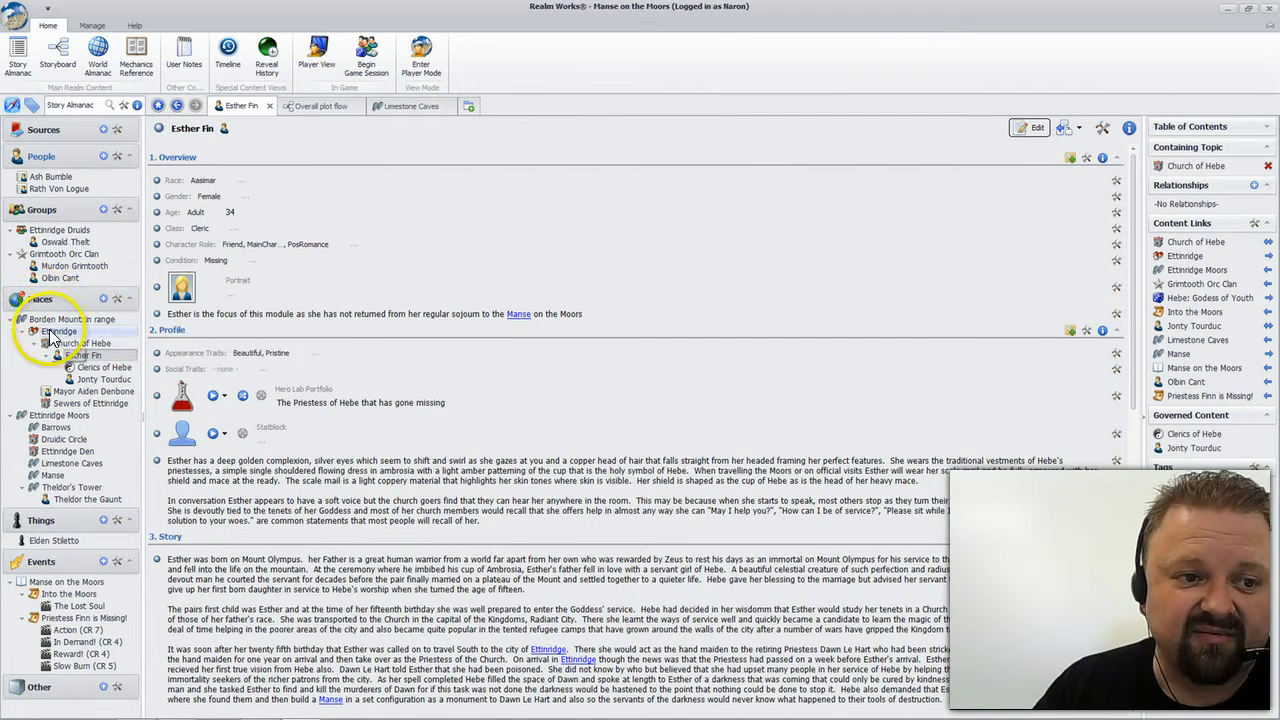
left_click(60, 332)
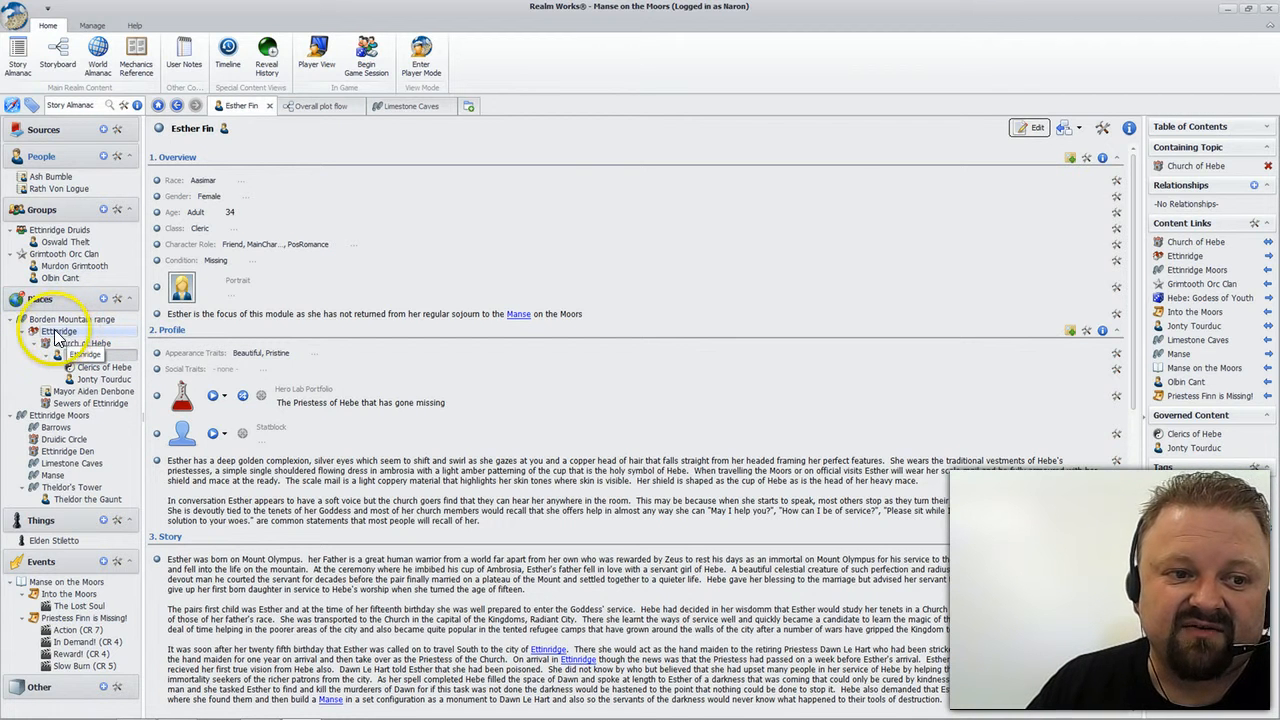
left_click(80, 344)
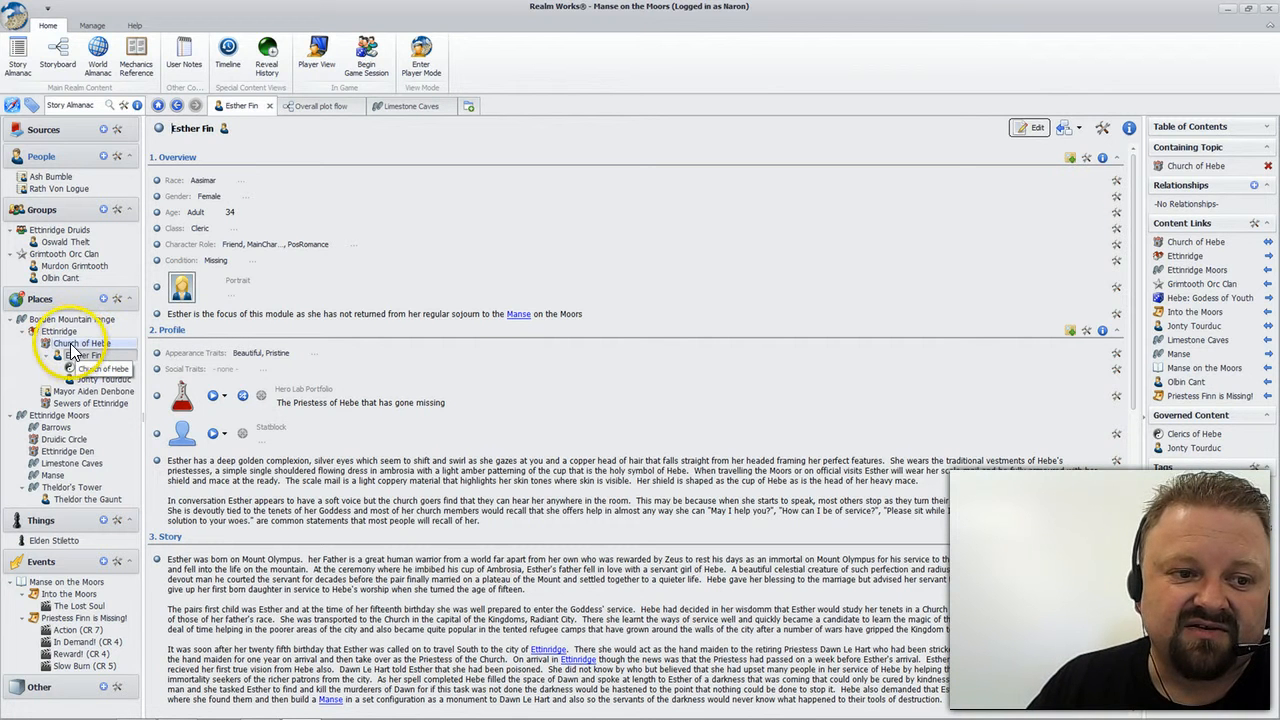
left_click(82, 356)
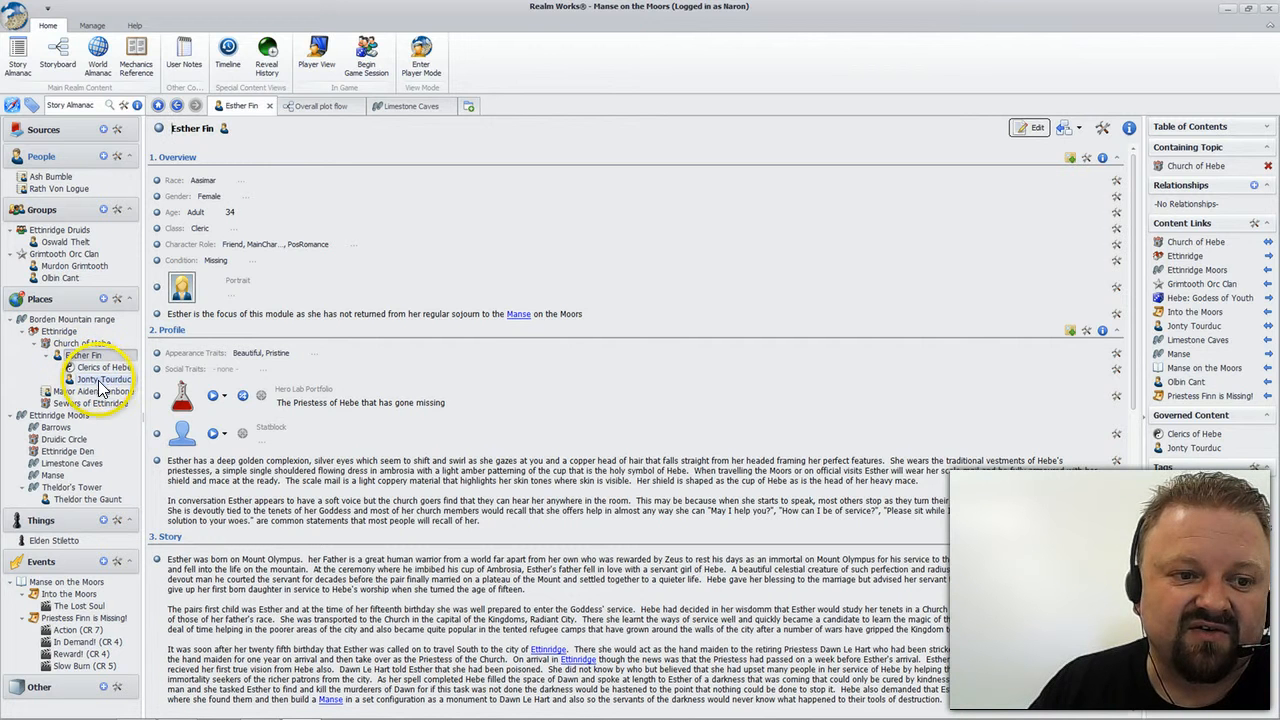
left_click(24, 336)
left_click(35, 344)
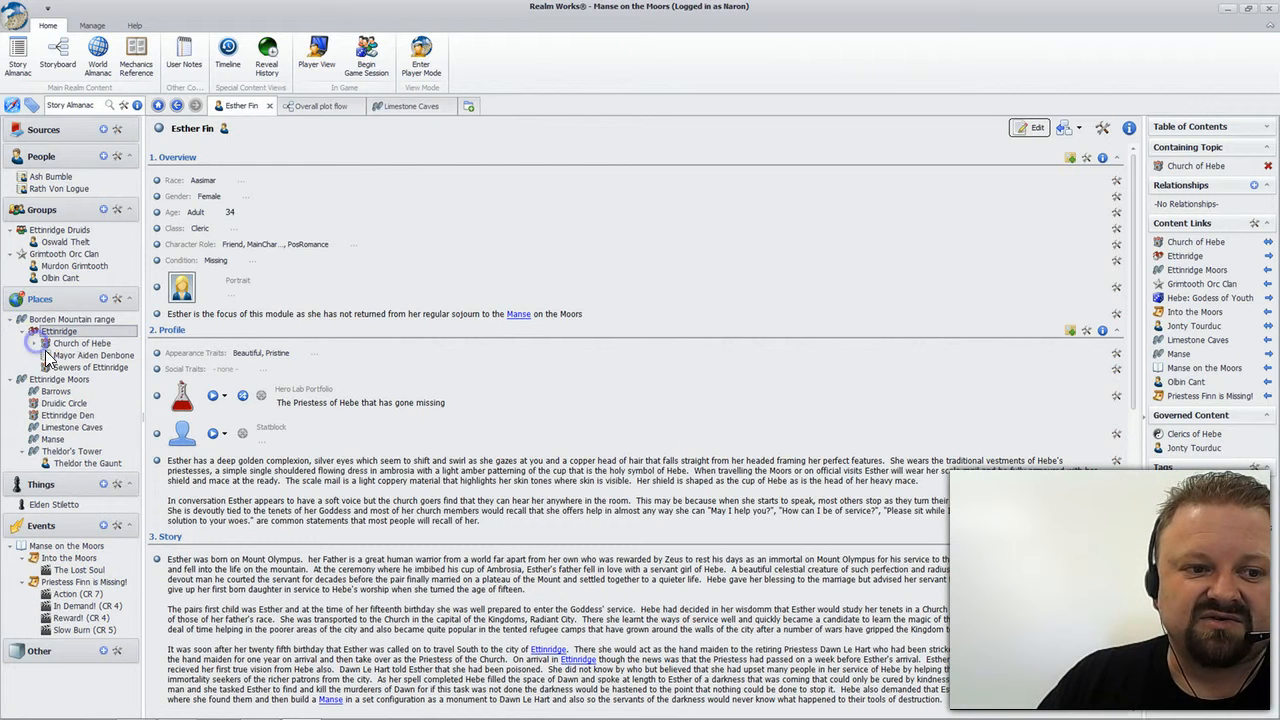
left_click(35, 344)
left_click(22, 333)
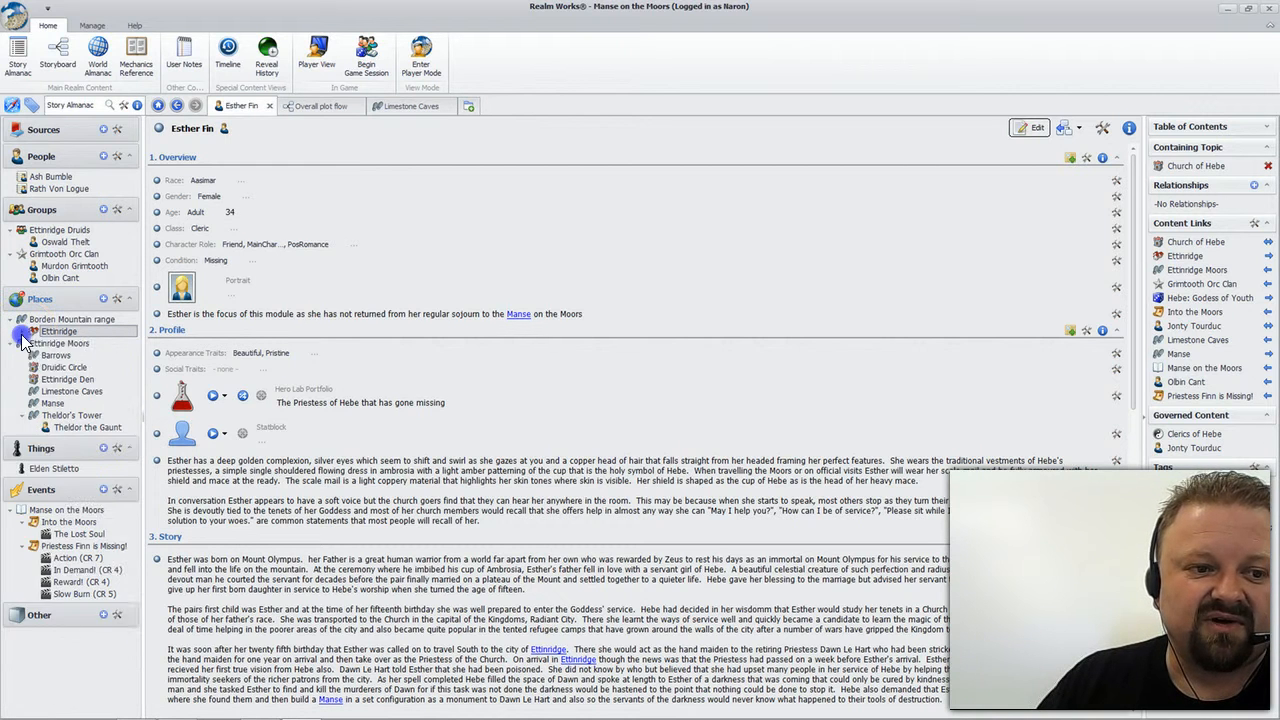
left_click(22, 333)
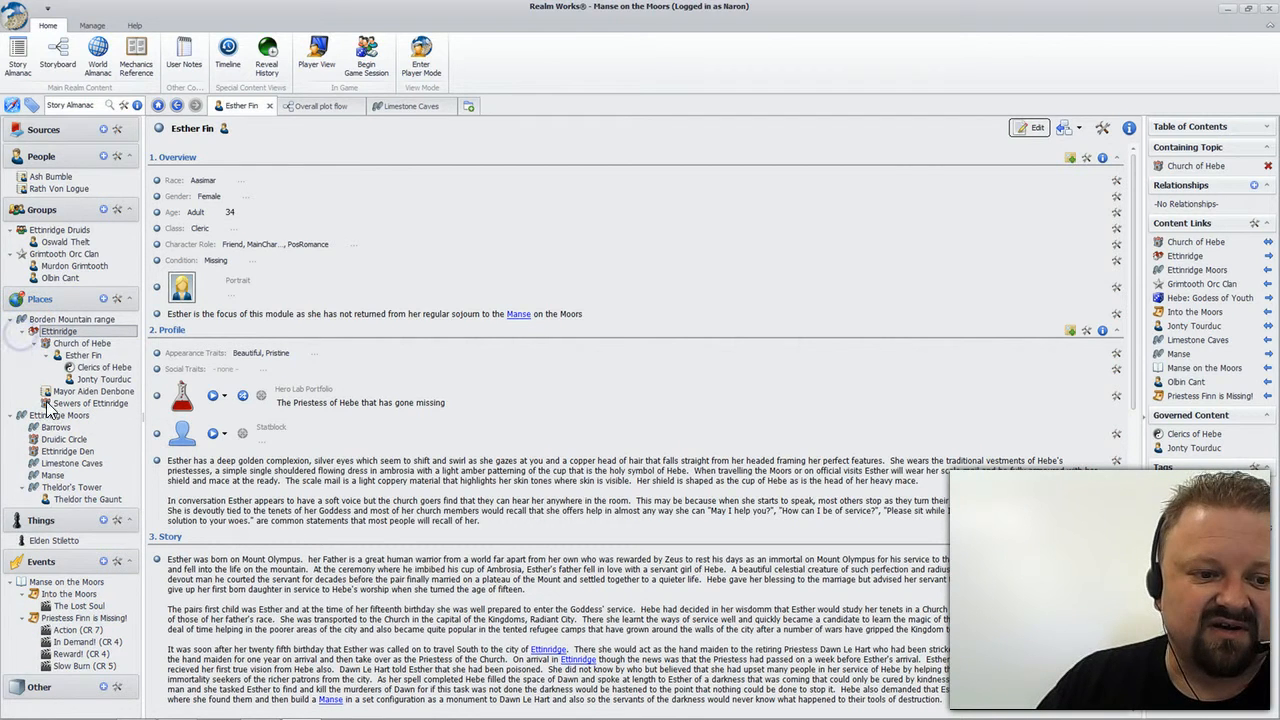
Step: Open the Action (CR 7) scene under Priestess Finn is Missing! and look over its sections
left_click(68, 631)
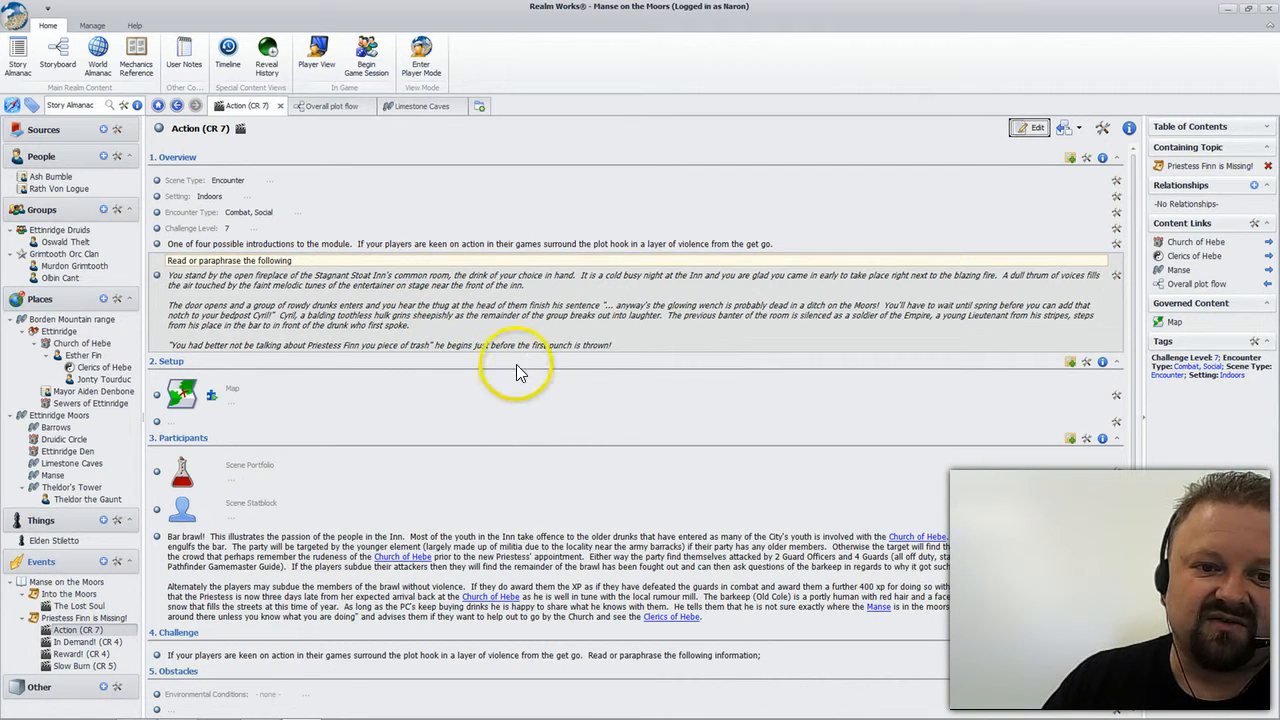
scroll(540, 347, "down", 3)
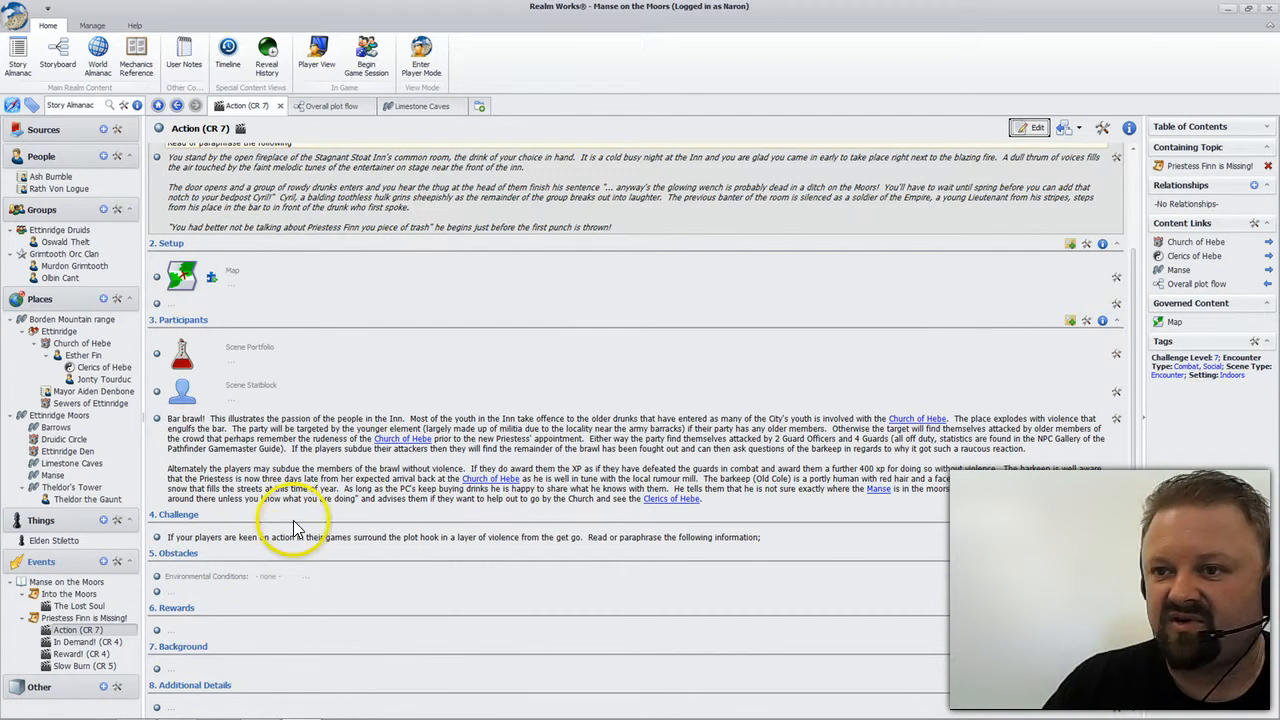
scroll(300, 525, "up", 3)
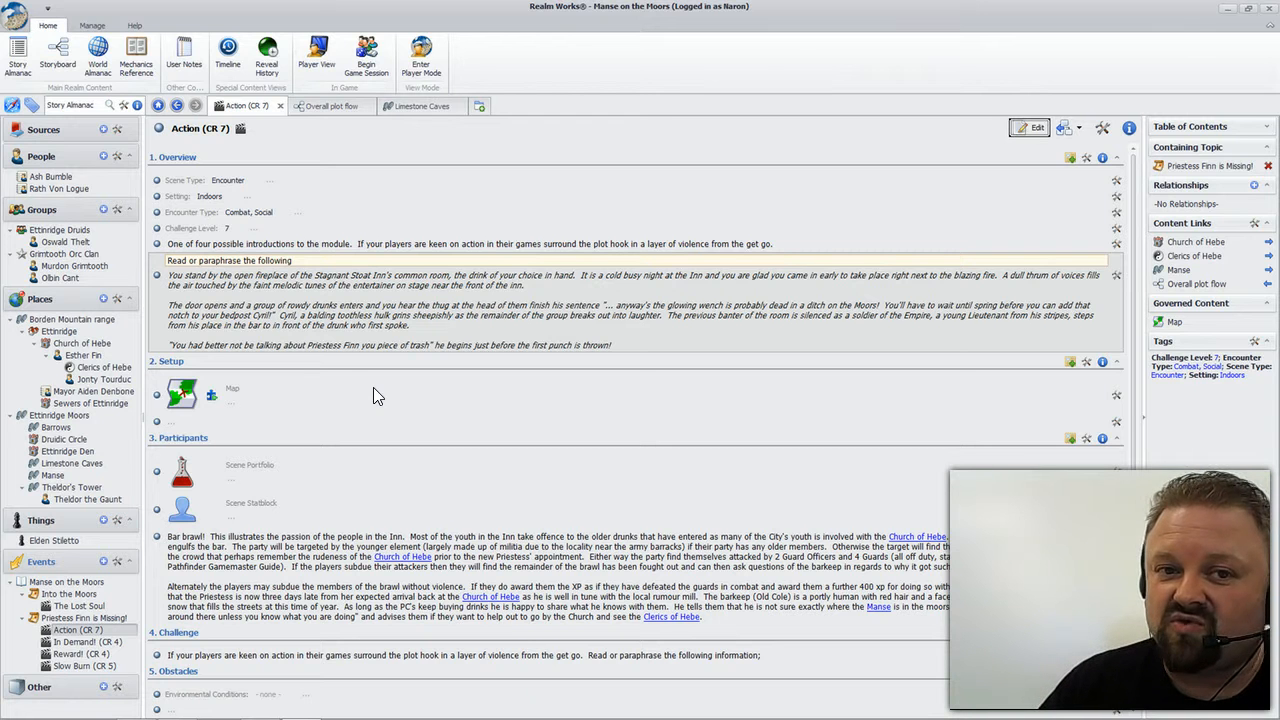
Step: Preview the realm in Player Mode, compare it with the full view of the welcome page, and leave Player Mode
left_click(418, 60)
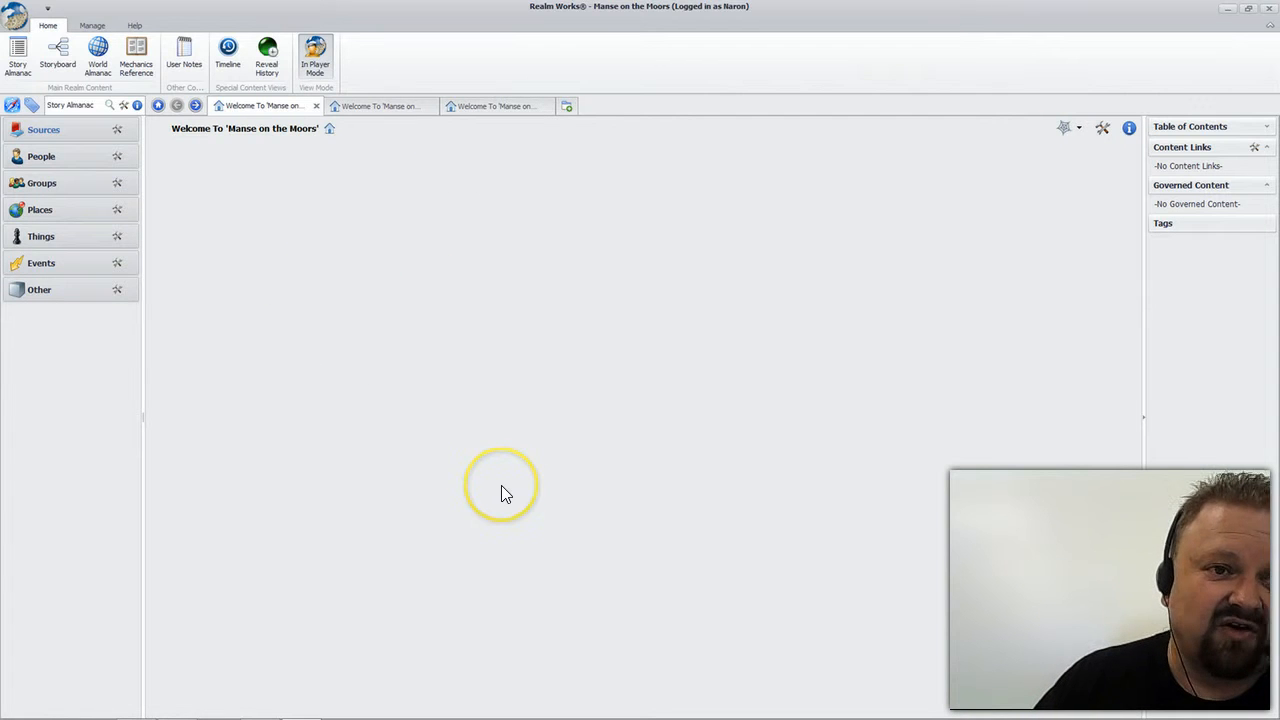
left_click(310, 76)
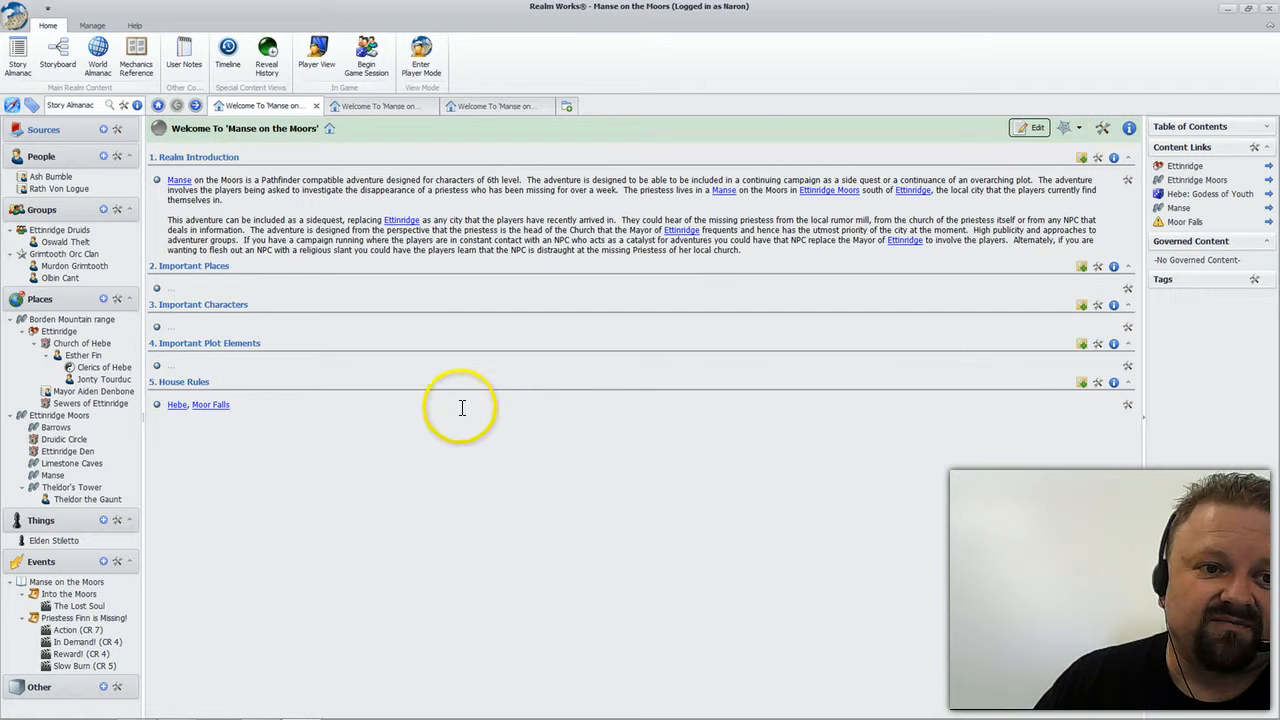
left_click(424, 34)
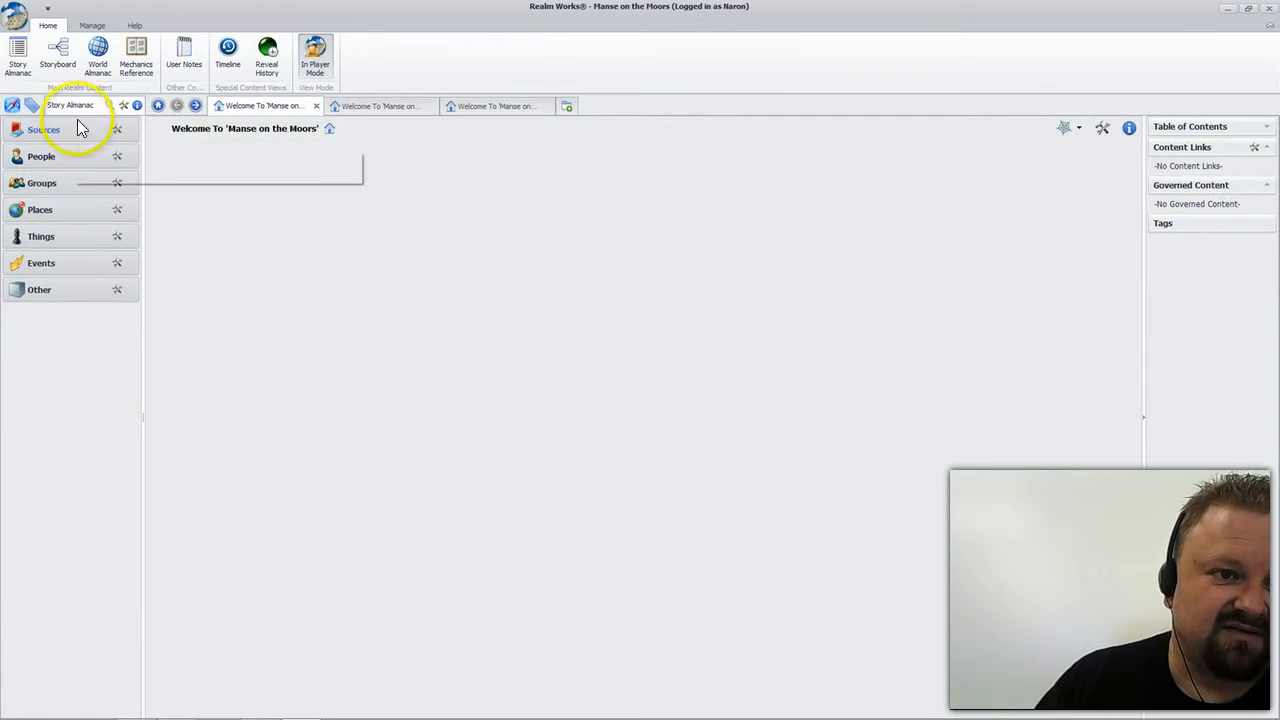
left_click(315, 52)
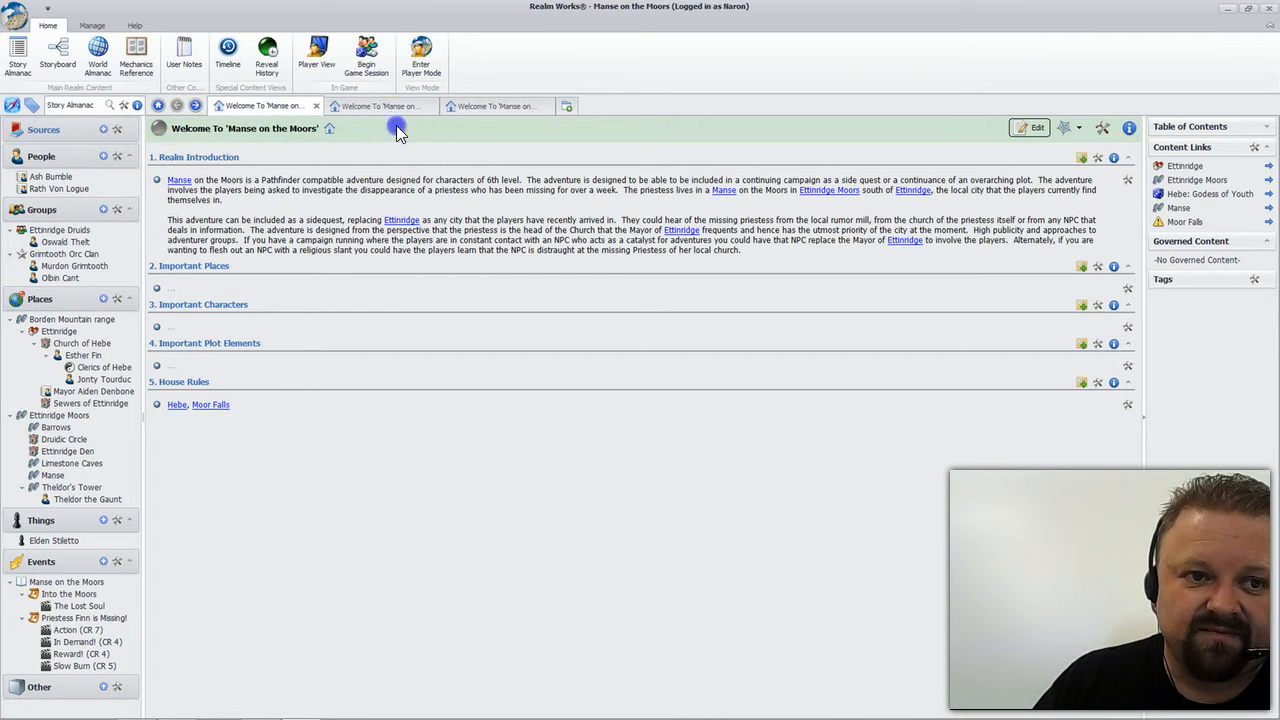
Step: Reveal the Realm Introduction text on the welcome page, check it in Player Mode, and return to the full view
left_click(157, 180)
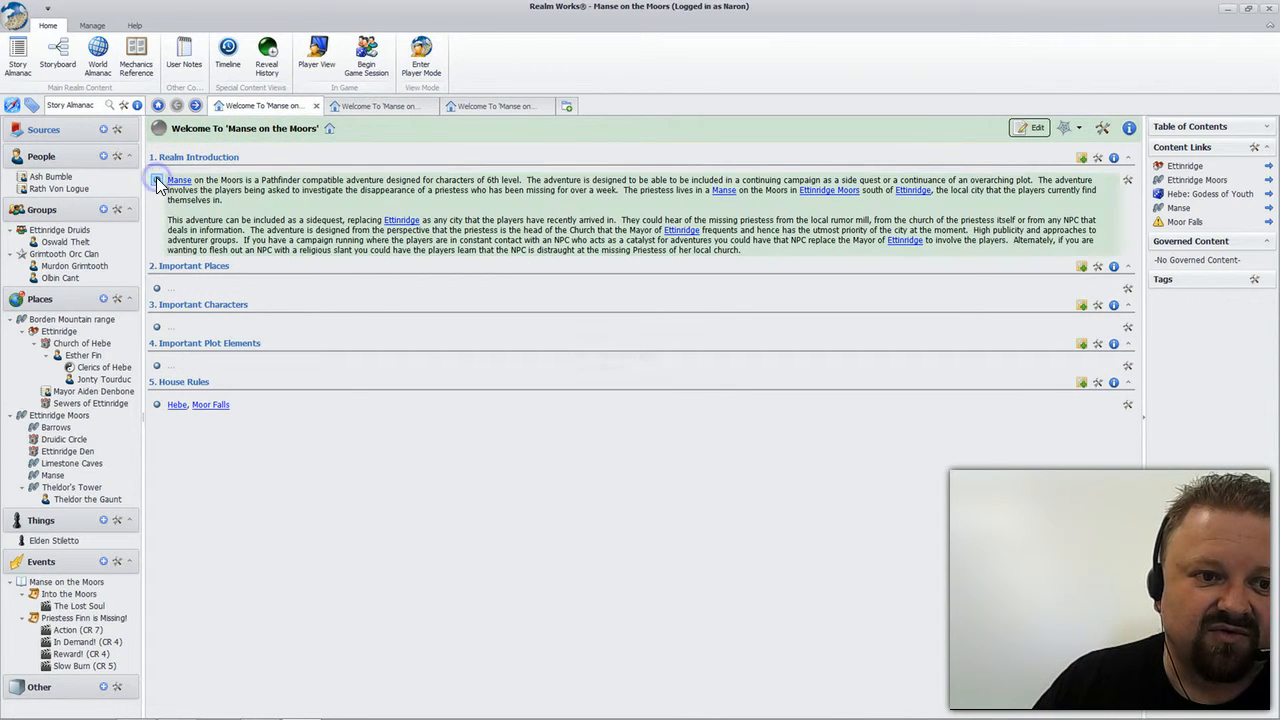
left_click(420, 56)
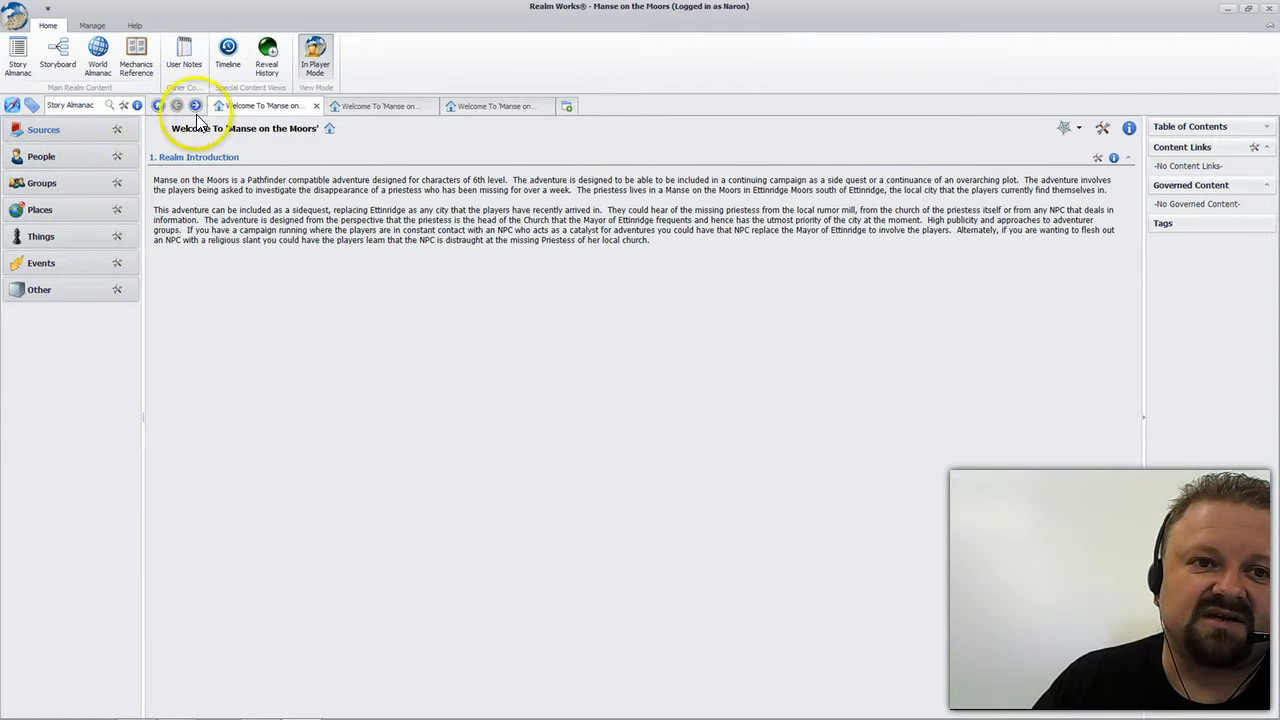
left_click(311, 58)
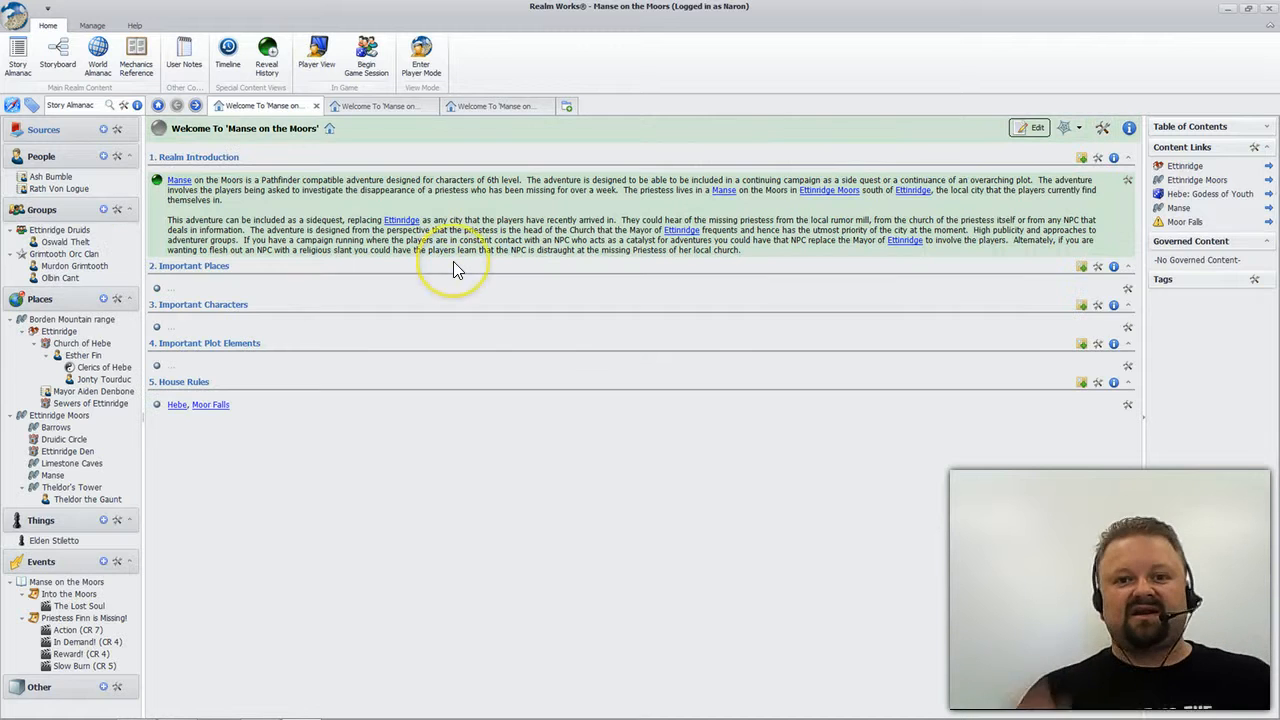